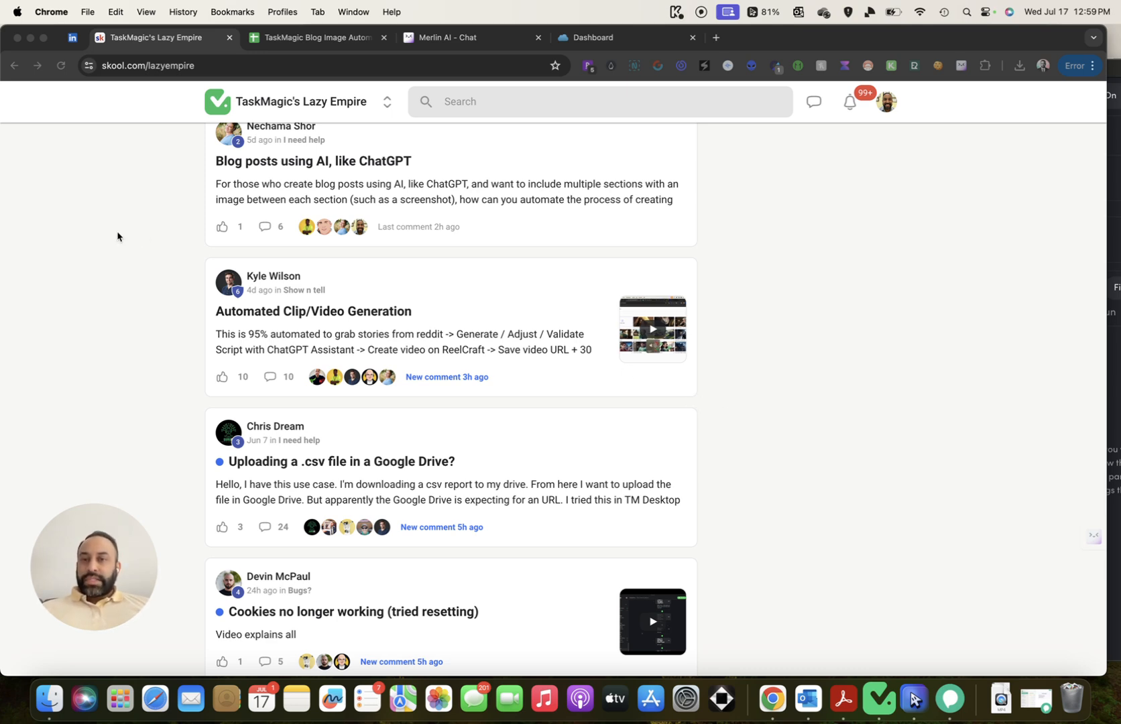
Leave the Skool feed for the TaskMagic Blog Image Automation spreadsheet tab
scroll(248, 275, "up", 2)
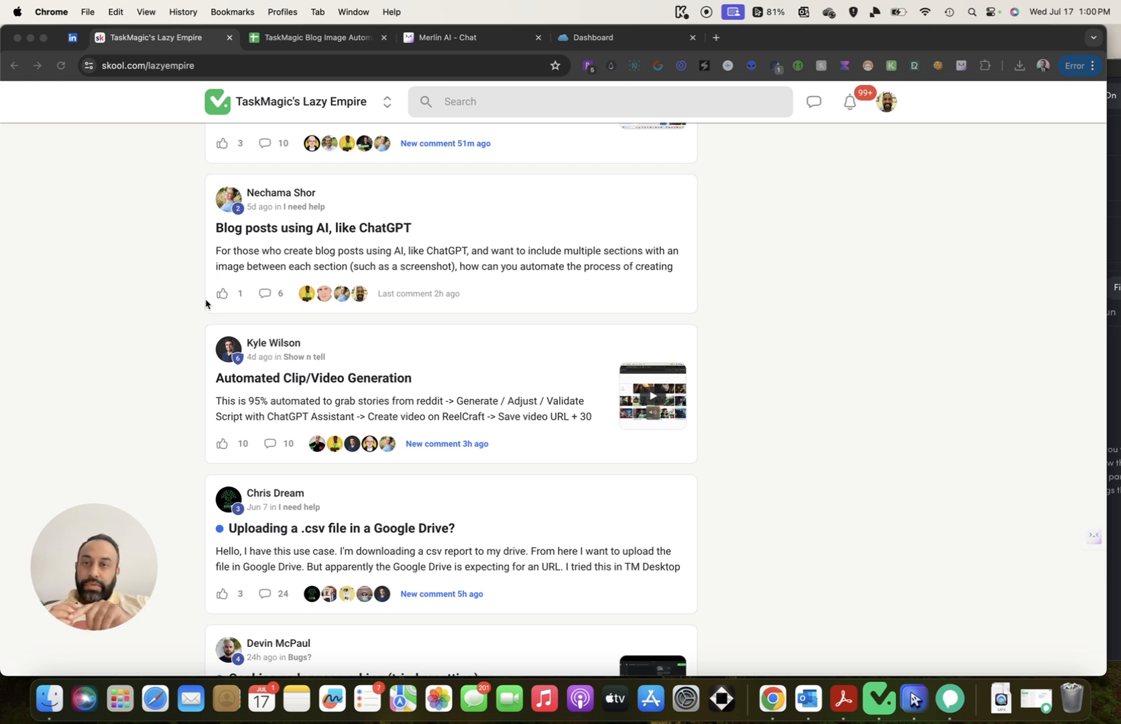
left_click(318, 43)
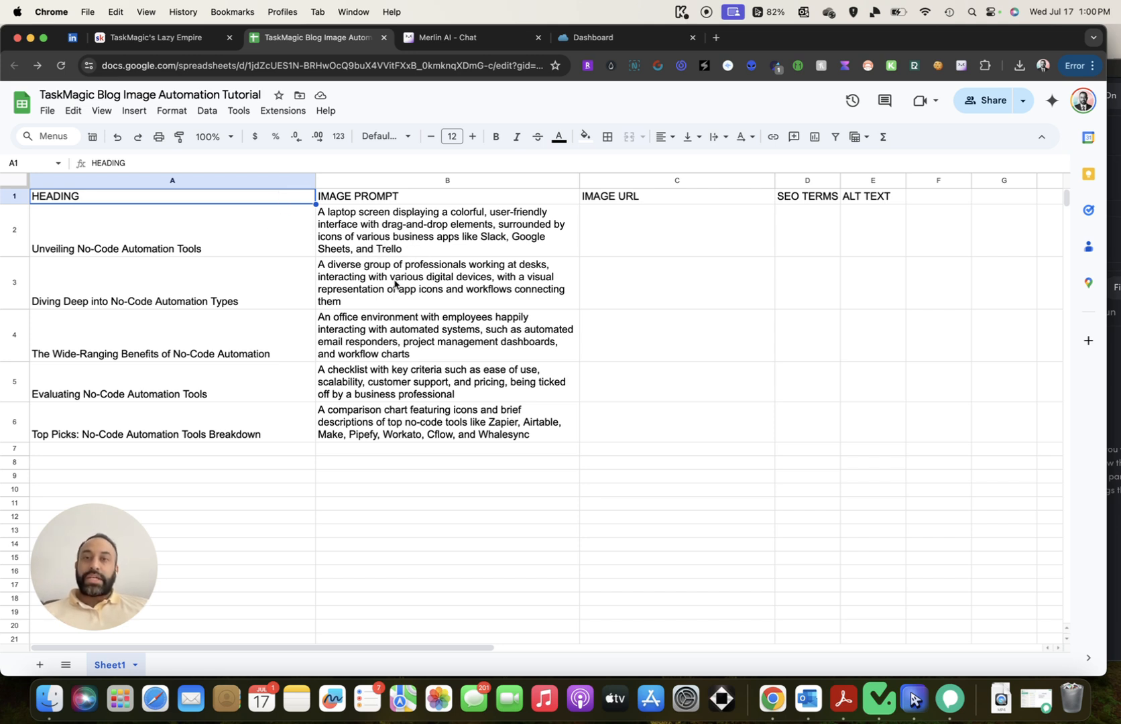
After a glance at Merlin AI, drag the D/E border to widen the SEO TERMS column
left_click(498, 40)
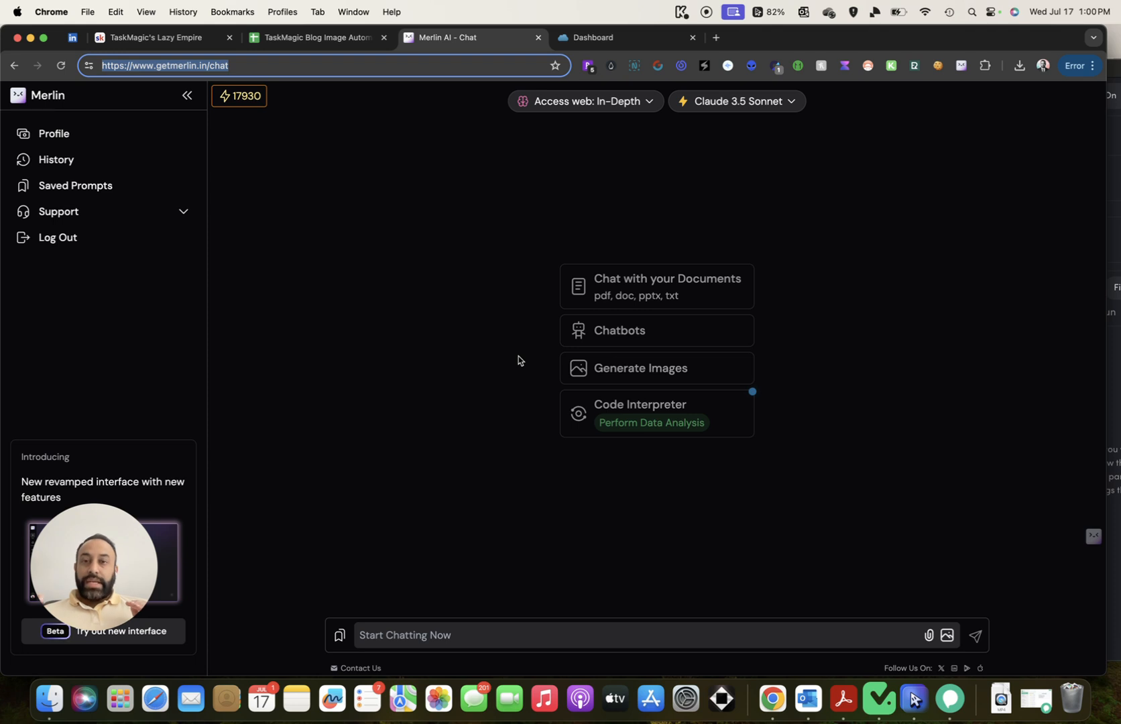
left_click(315, 40)
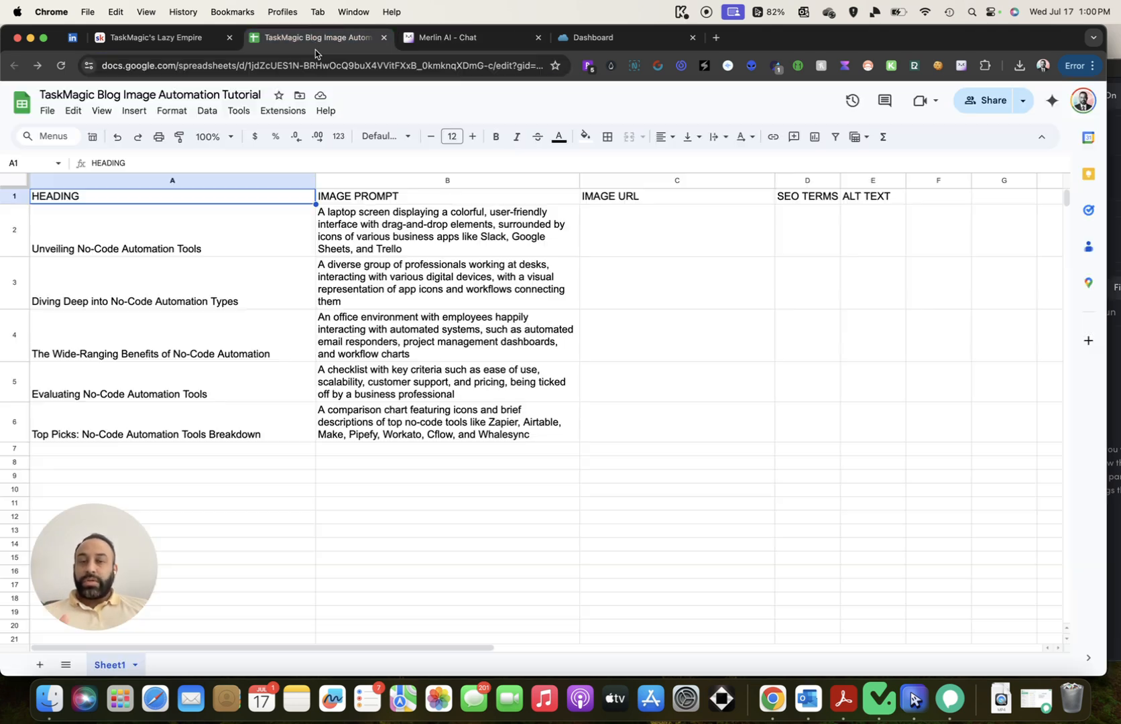
scroll(731, 335, "right", 3)
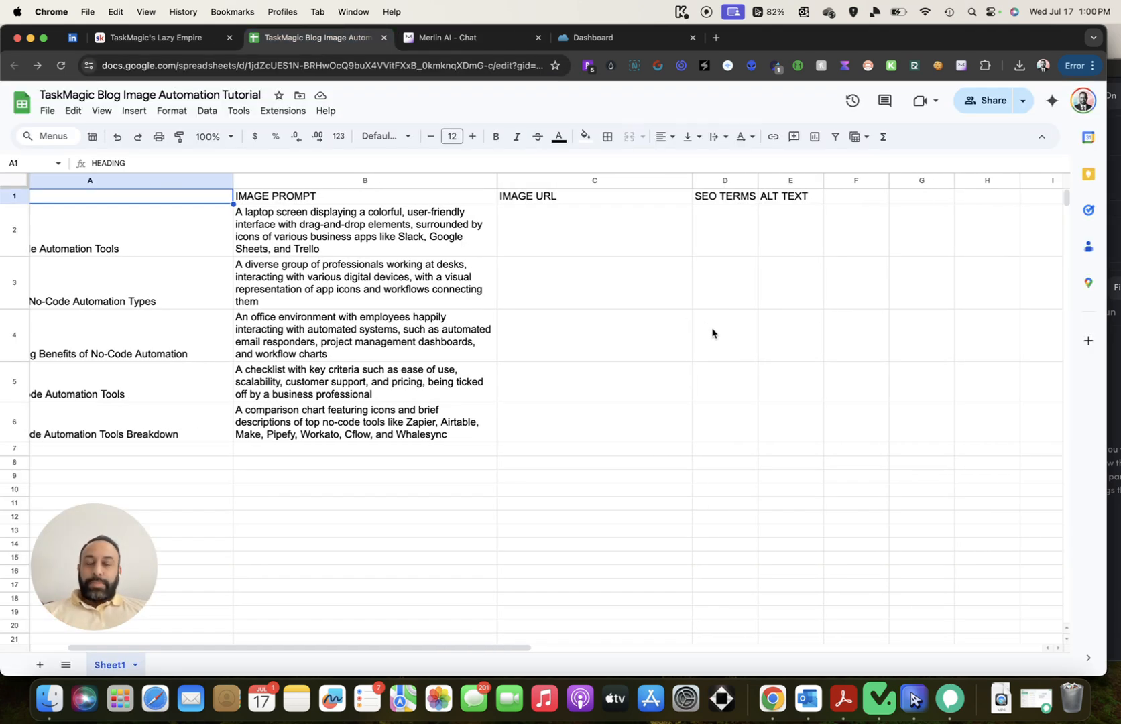
left_click_drag(758, 179, 809, 179)
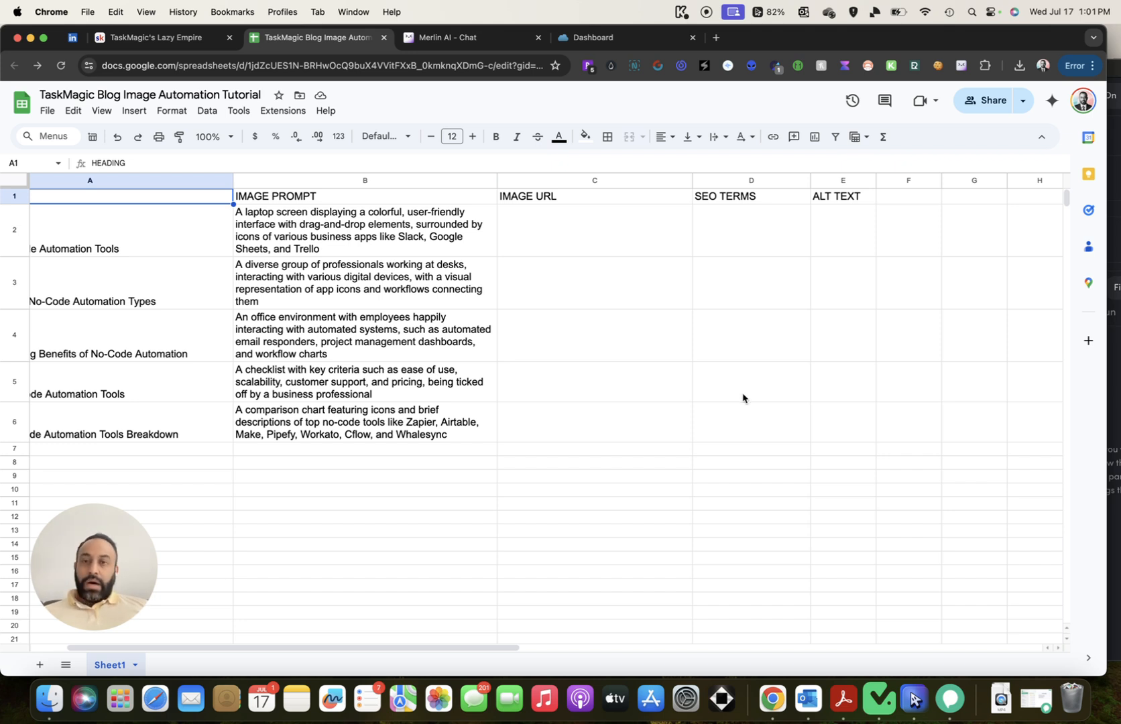
Review the five blog JPEGs in Downloads' KRATER IMAGES folder, then switch to the Publitio media library
left_click(47, 706)
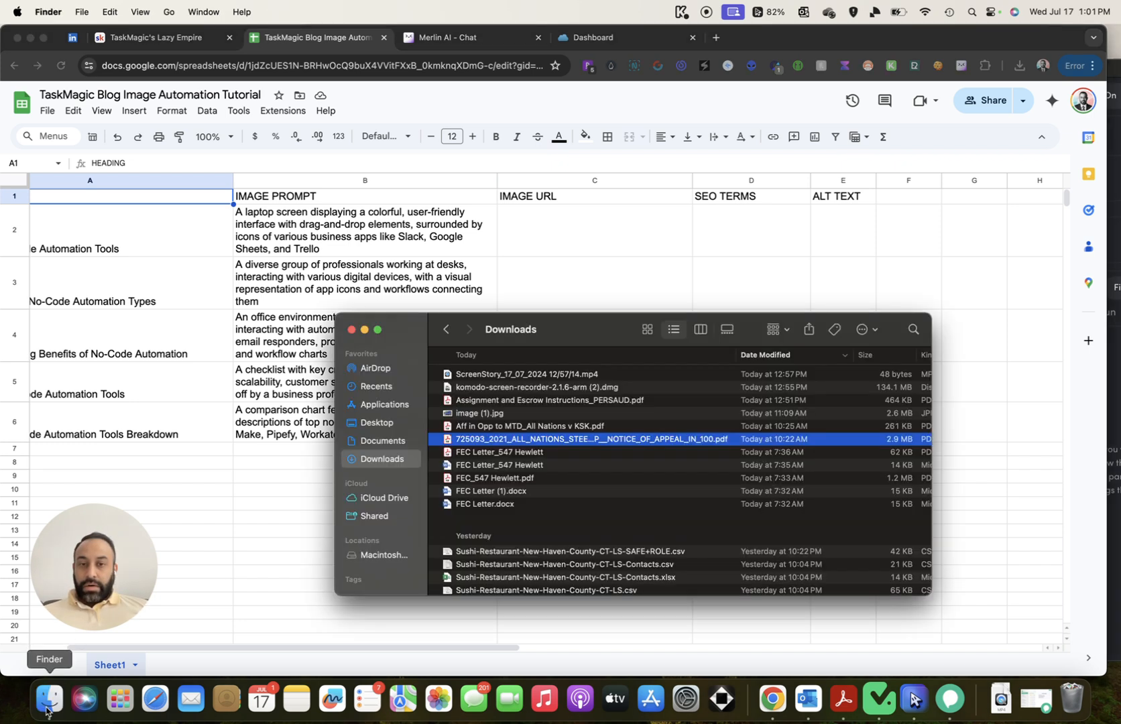
scroll(562, 514, "down", 10)
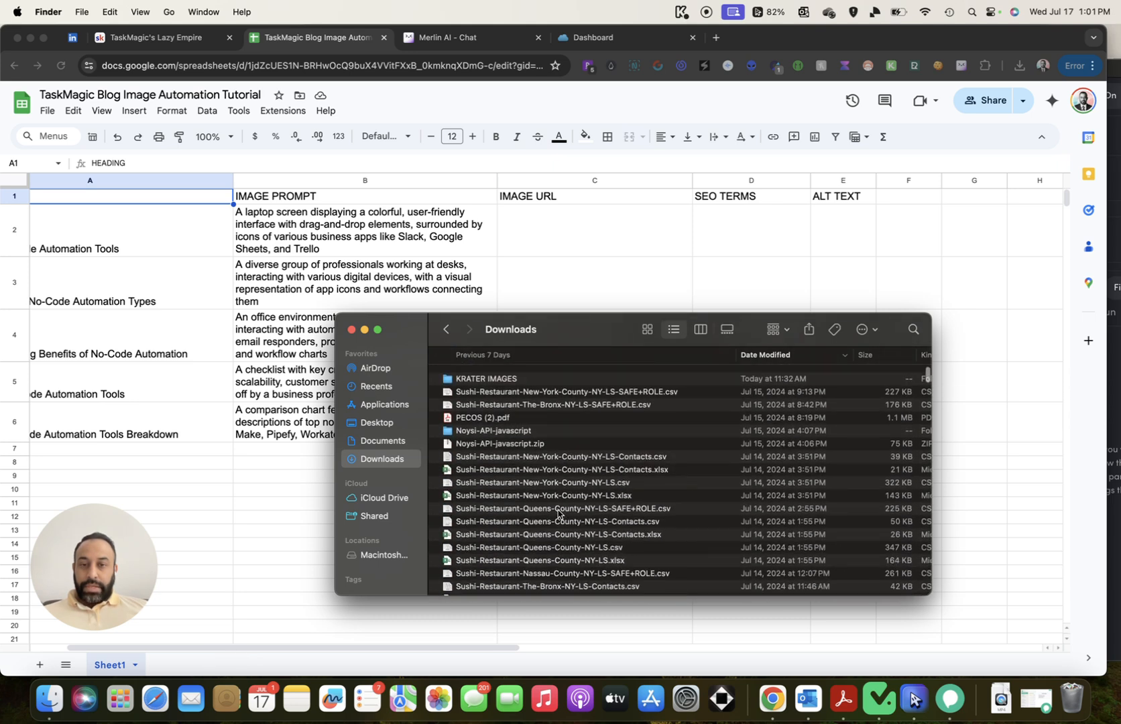
double_click(471, 379)
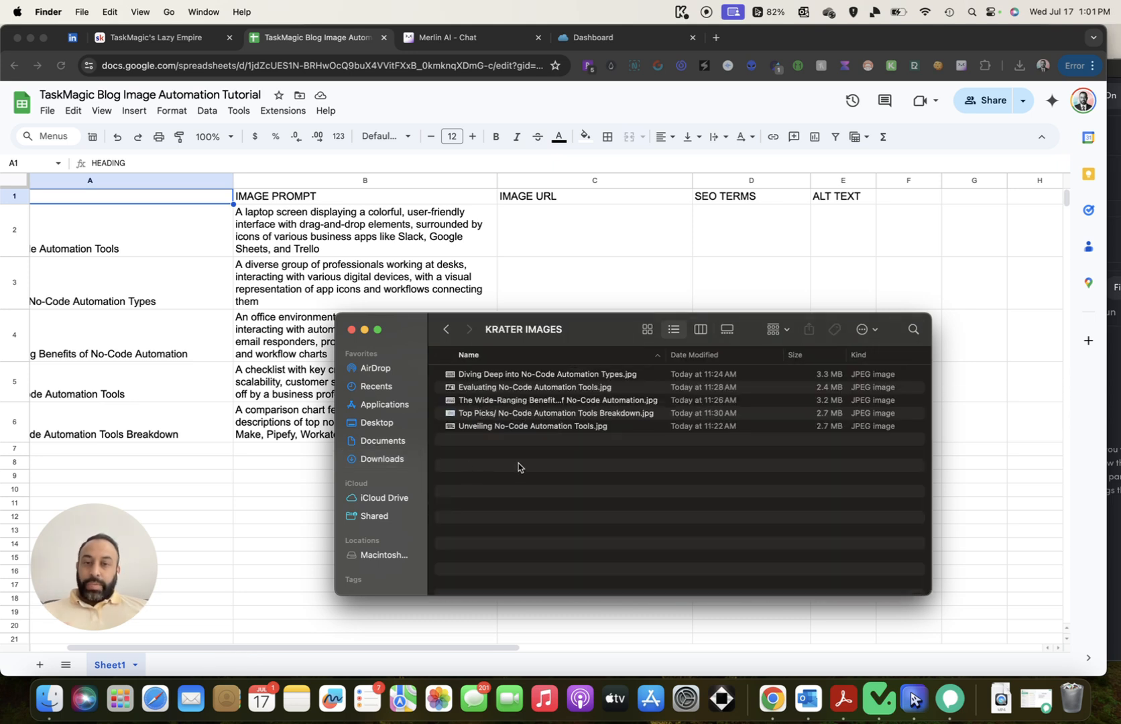
left_click(622, 40)
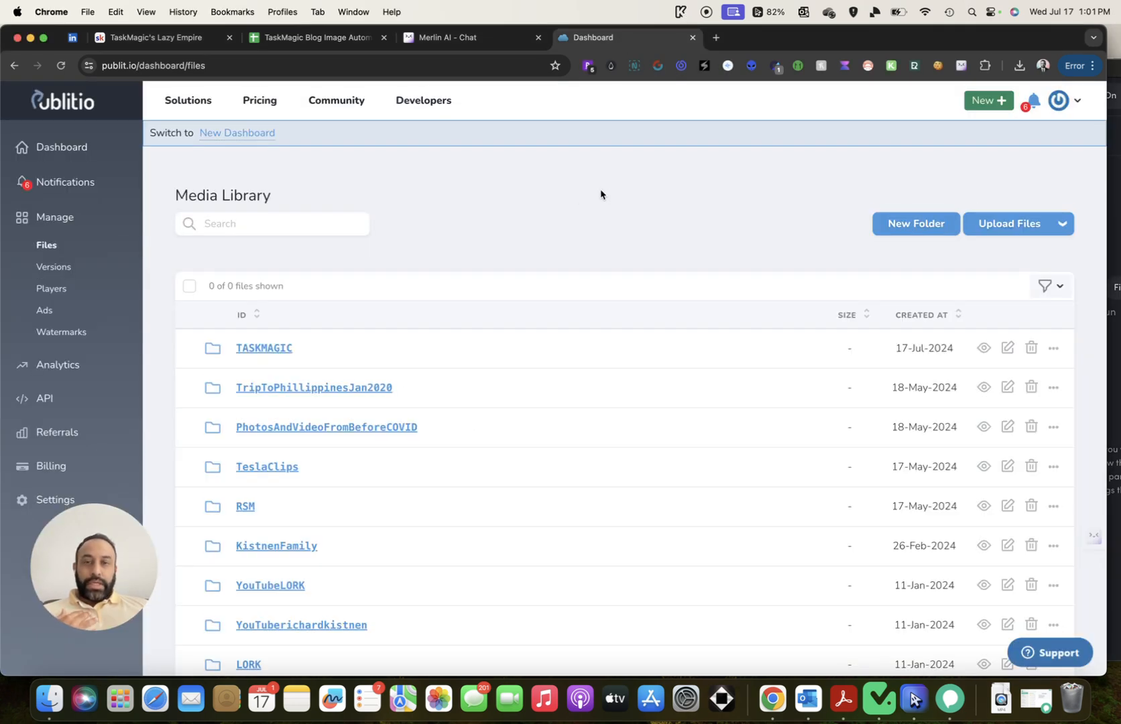
Upload all five KRATER IMAGES JPEGs into Publitio's TASKMAGIC folder
scroll(601, 194, "down", 2)
scroll(607, 190, "up", 3)
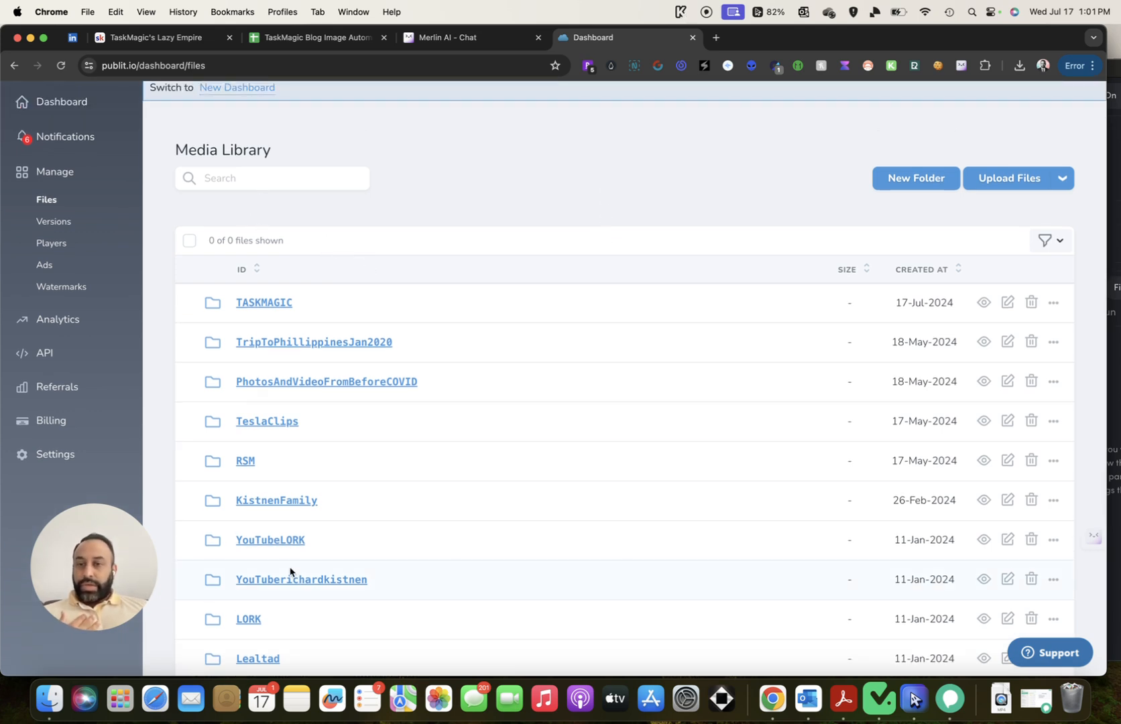
left_click(258, 303)
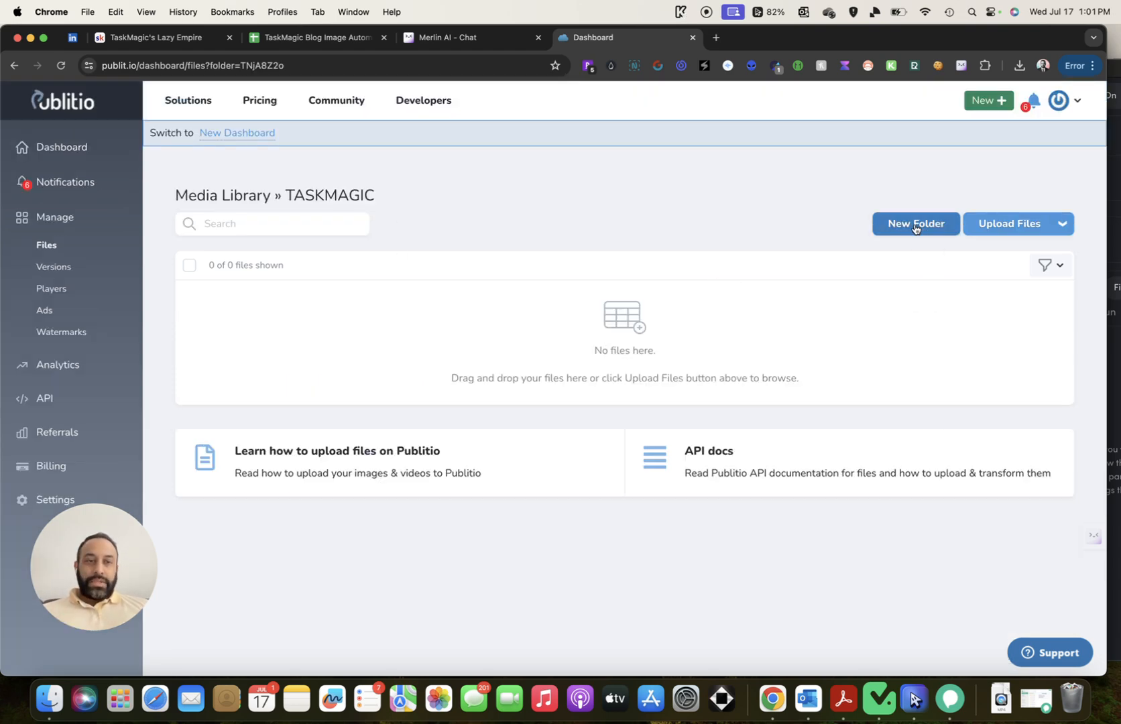
left_click(990, 224)
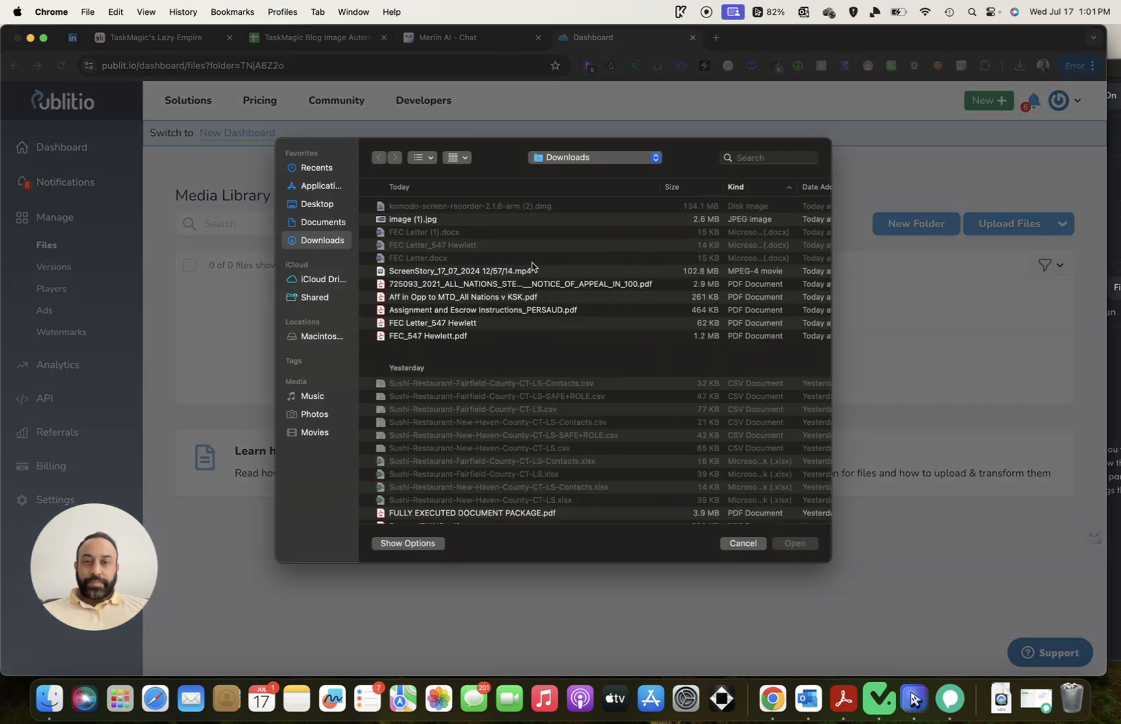
scroll(520, 274, "down", 10)
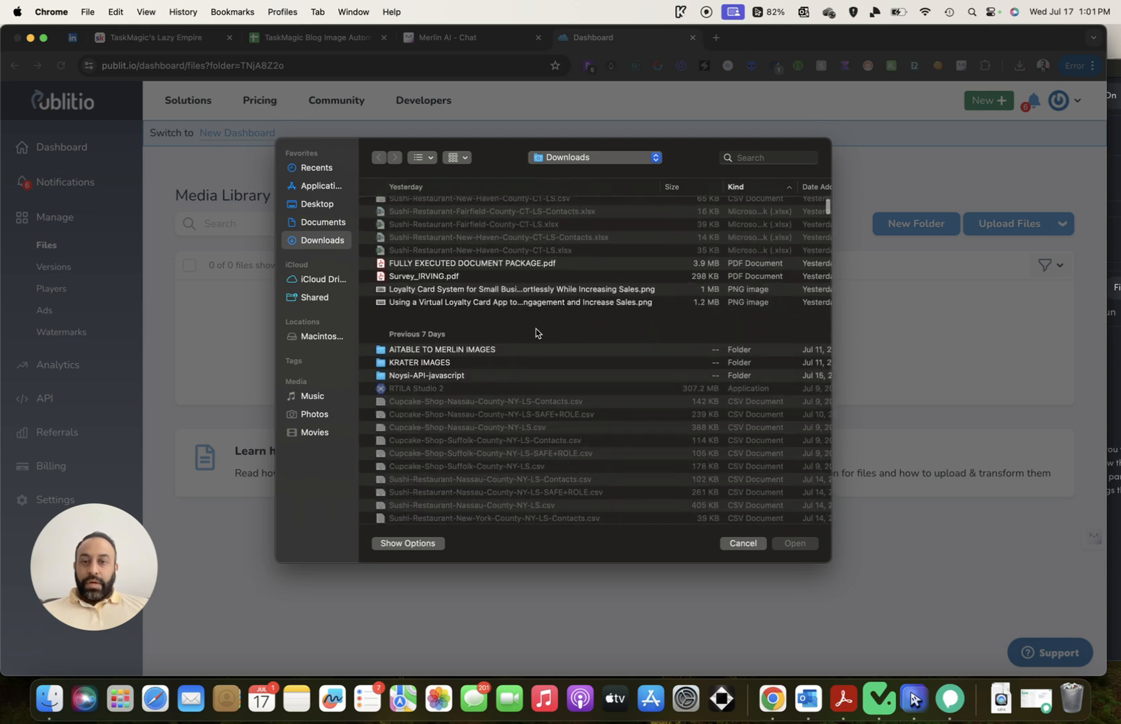
double_click(452, 318)
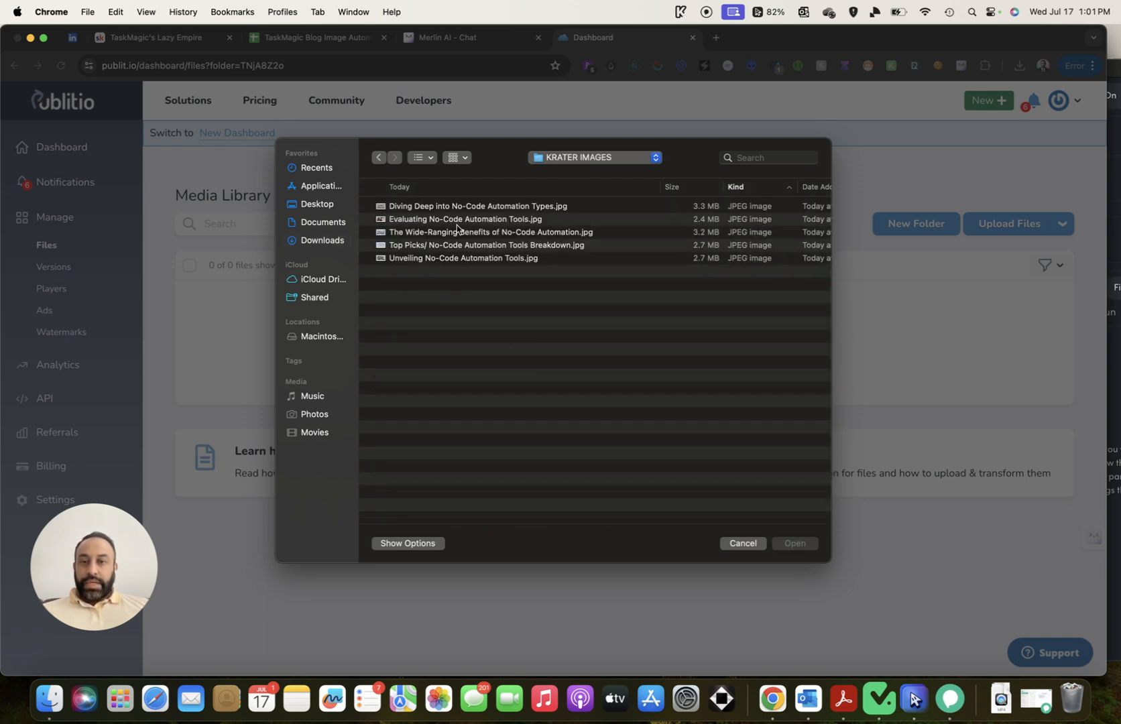
key("Down")
left_click(456, 262, "shift")
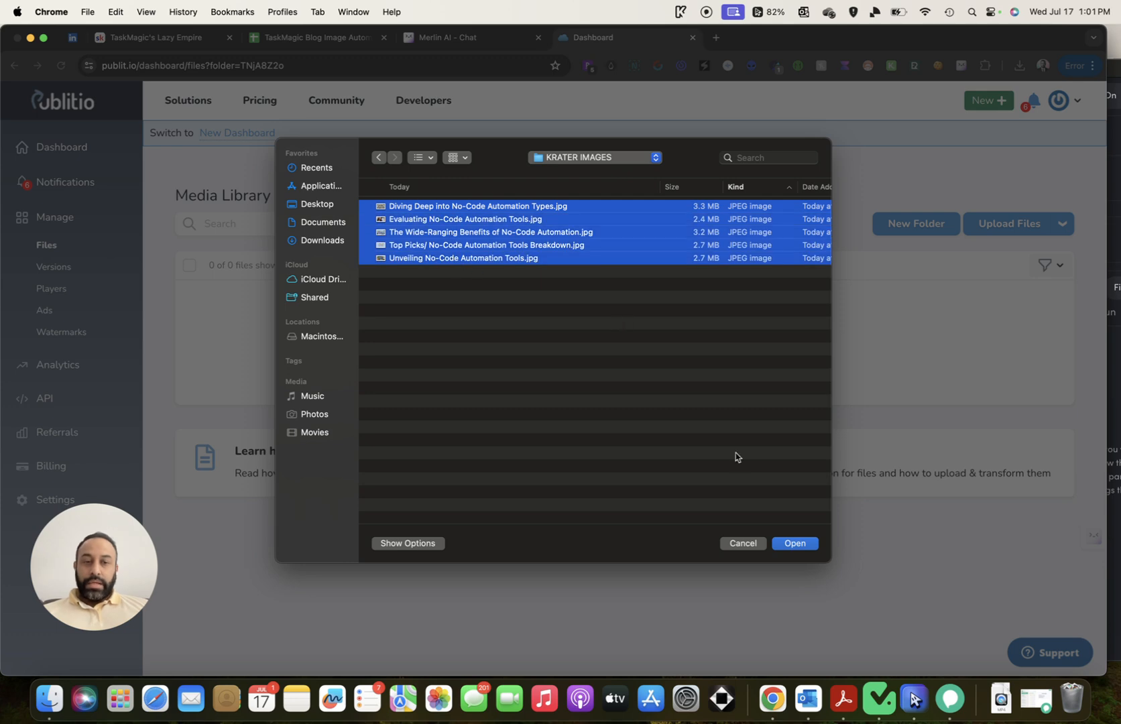
left_click(813, 544)
left_click(655, 409)
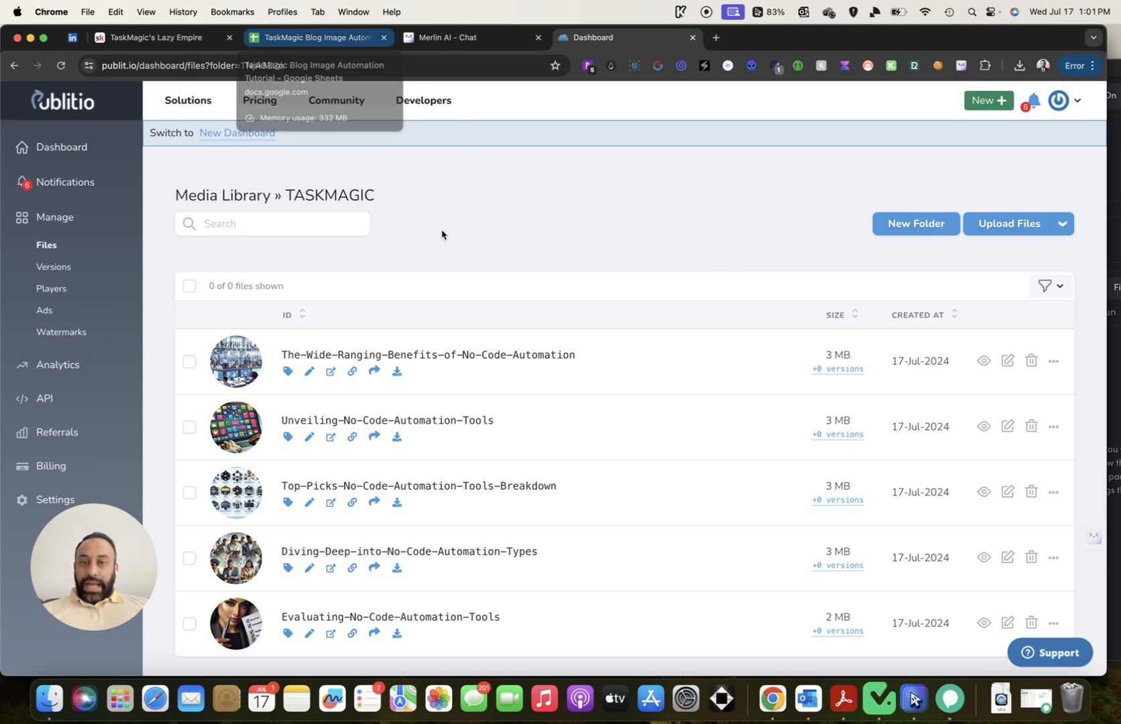
Paste the Unveiling and Diving-Deep Publitio image URLs into cells C2 and C3
scroll(655, 327, "down", 2)
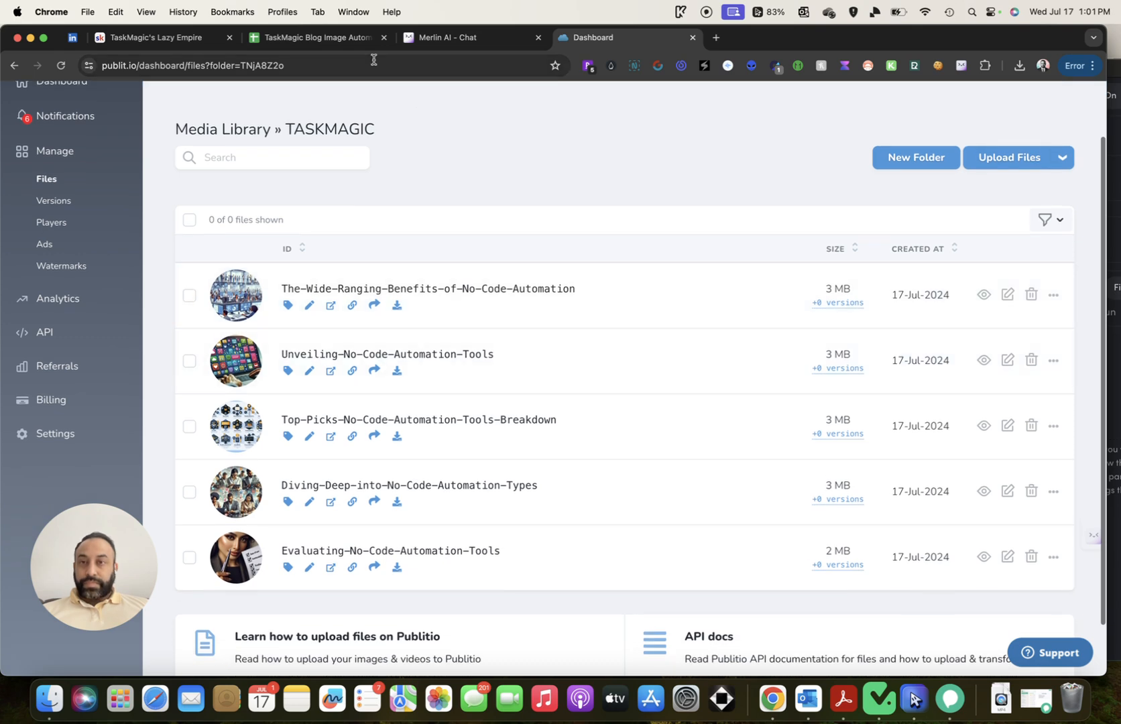
left_click(313, 40)
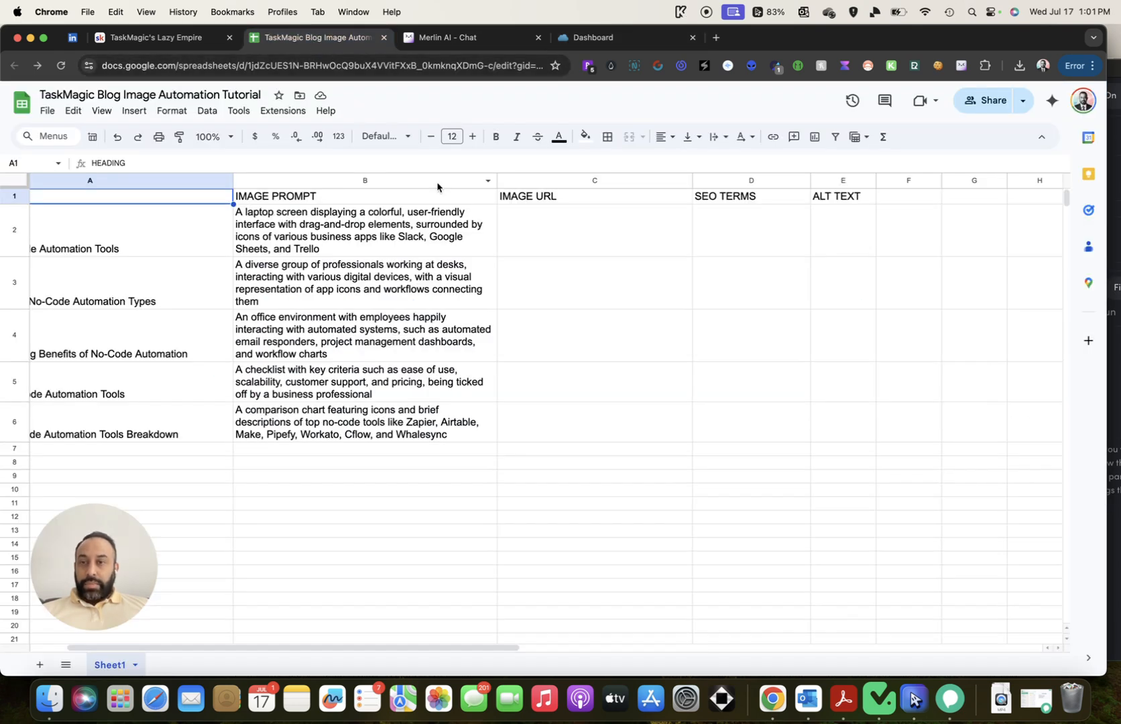
scroll(467, 250, "left", 3)
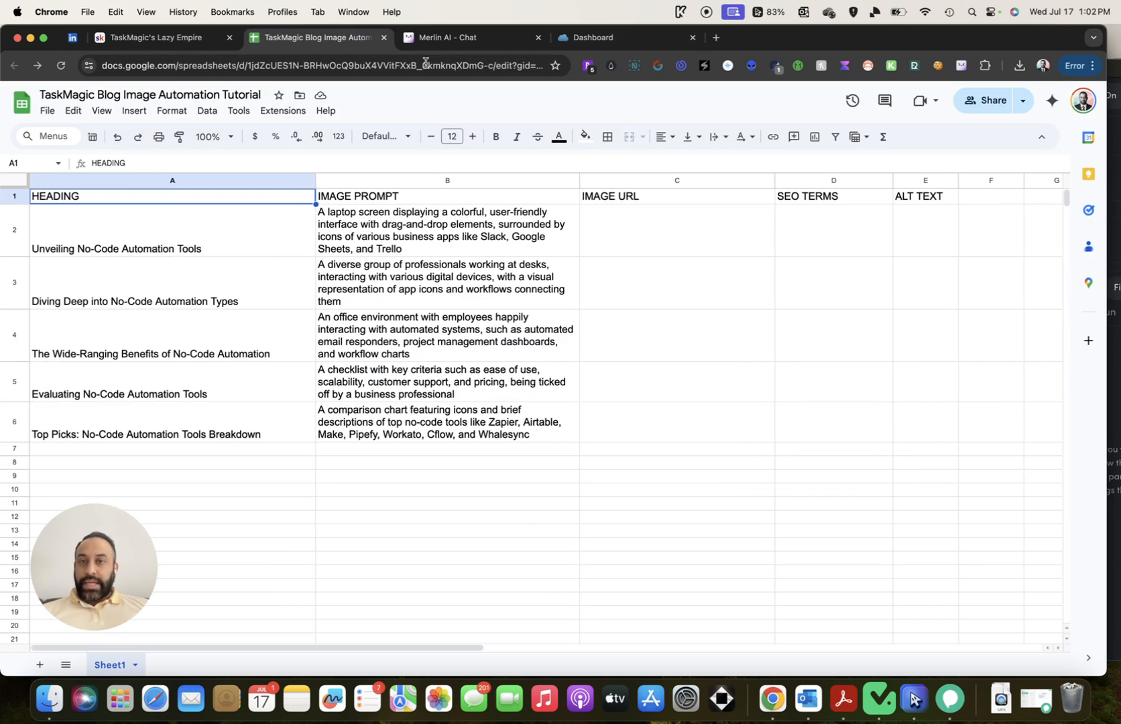
left_click(606, 38)
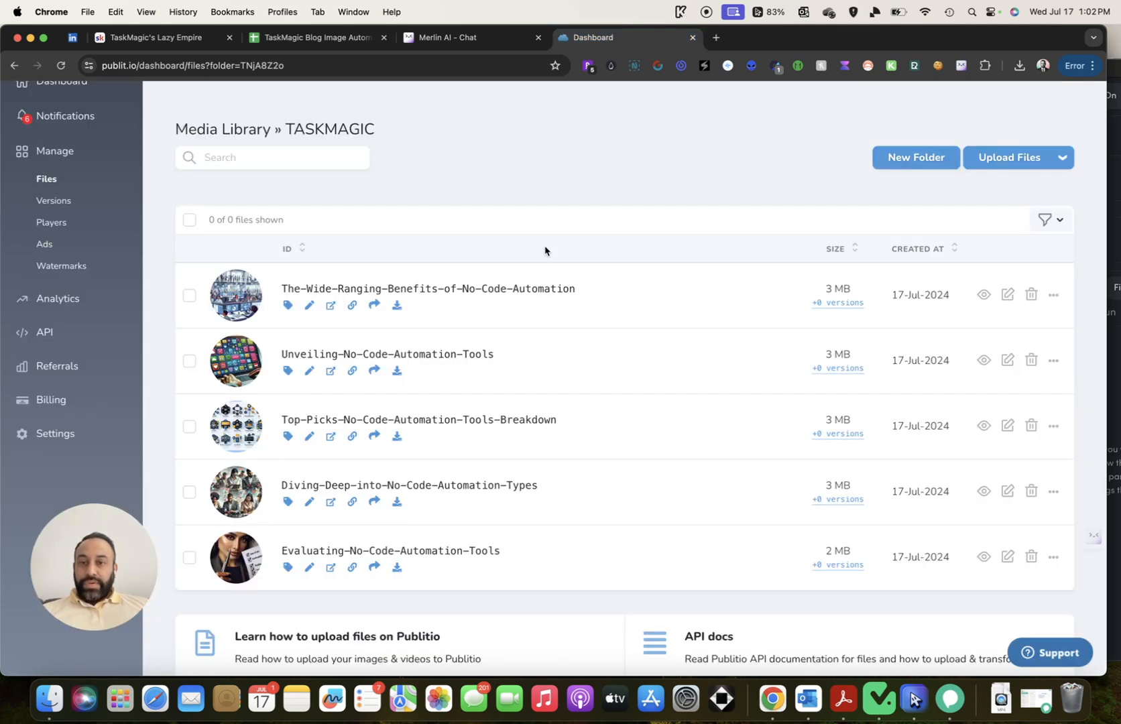
left_click(352, 370)
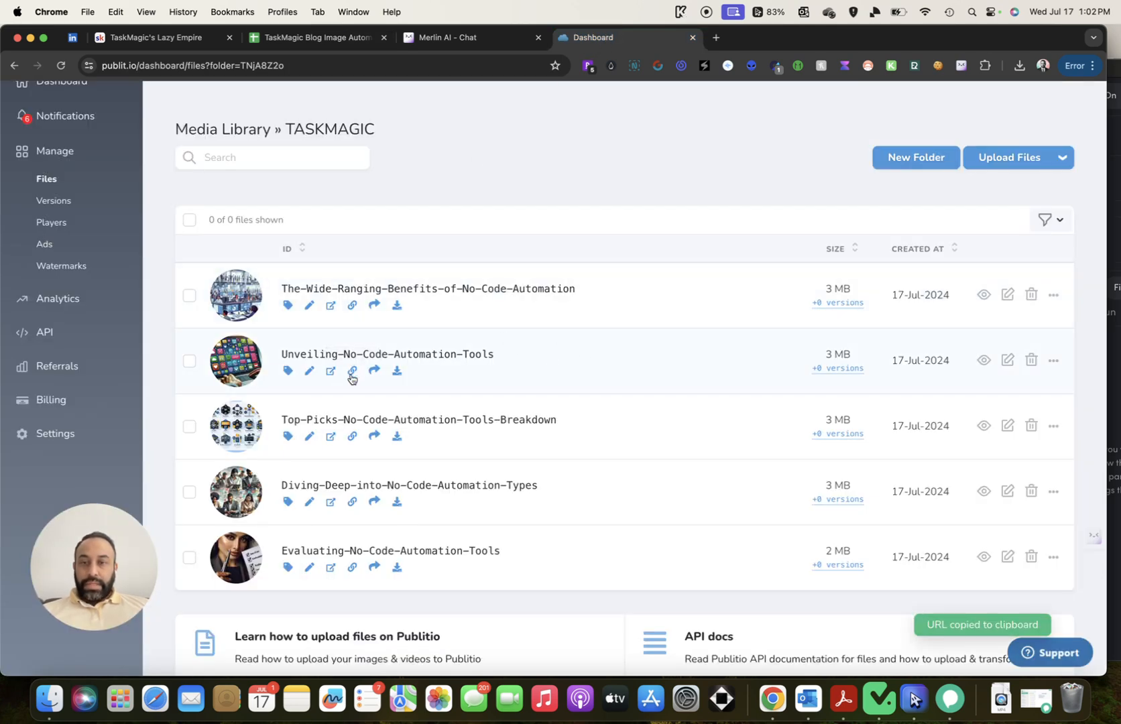
left_click(314, 38)
left_click(667, 239)
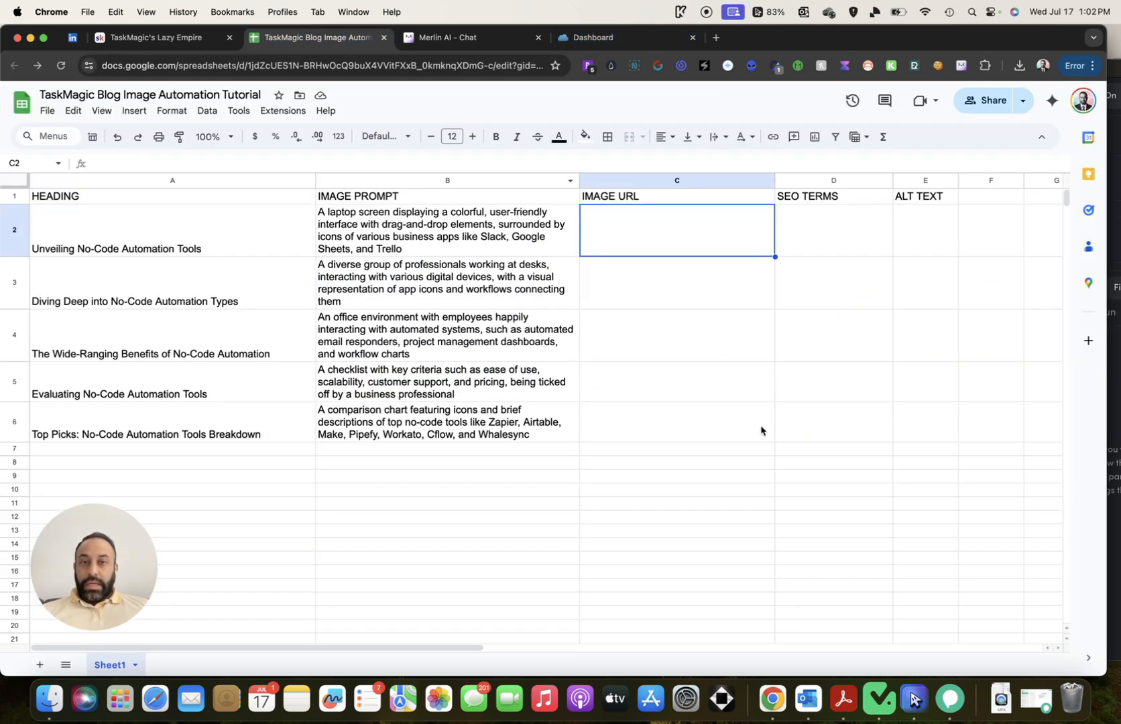
key("super+v")
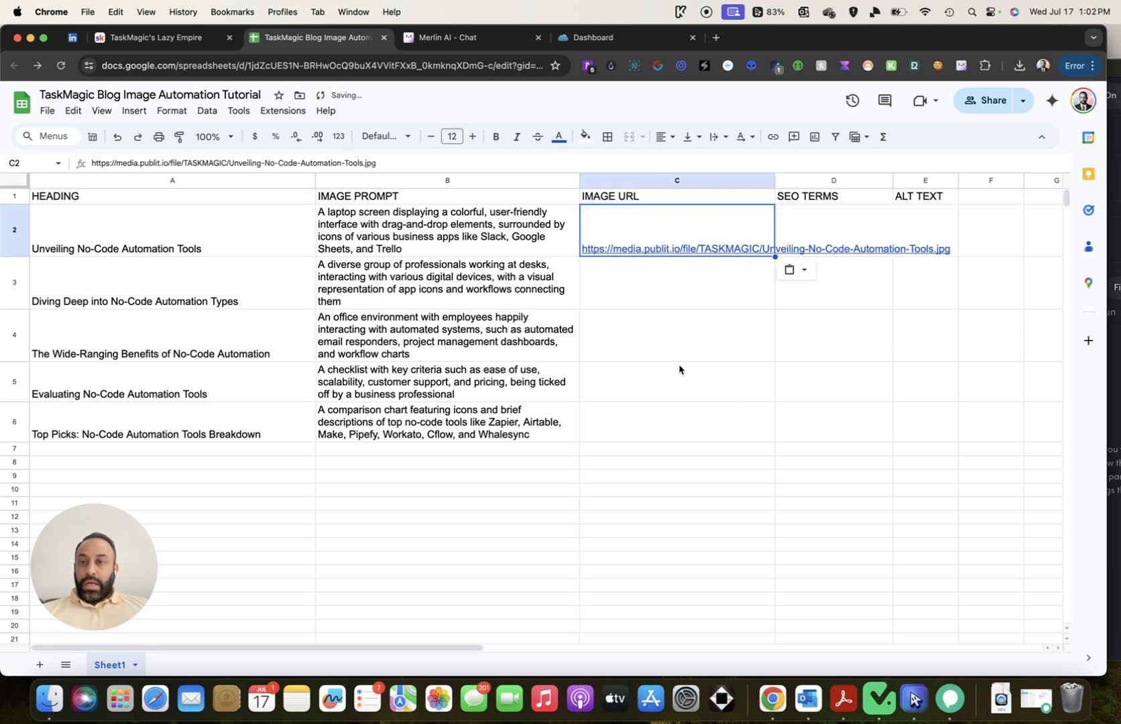
left_click(577, 39)
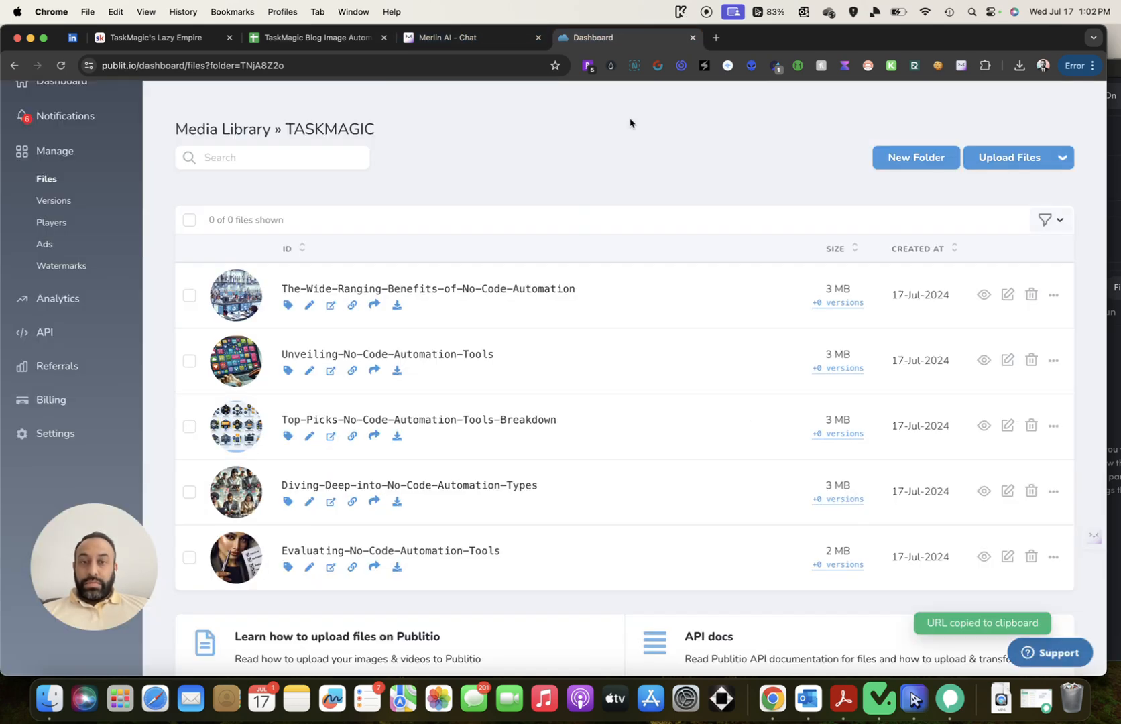
left_click(352, 501)
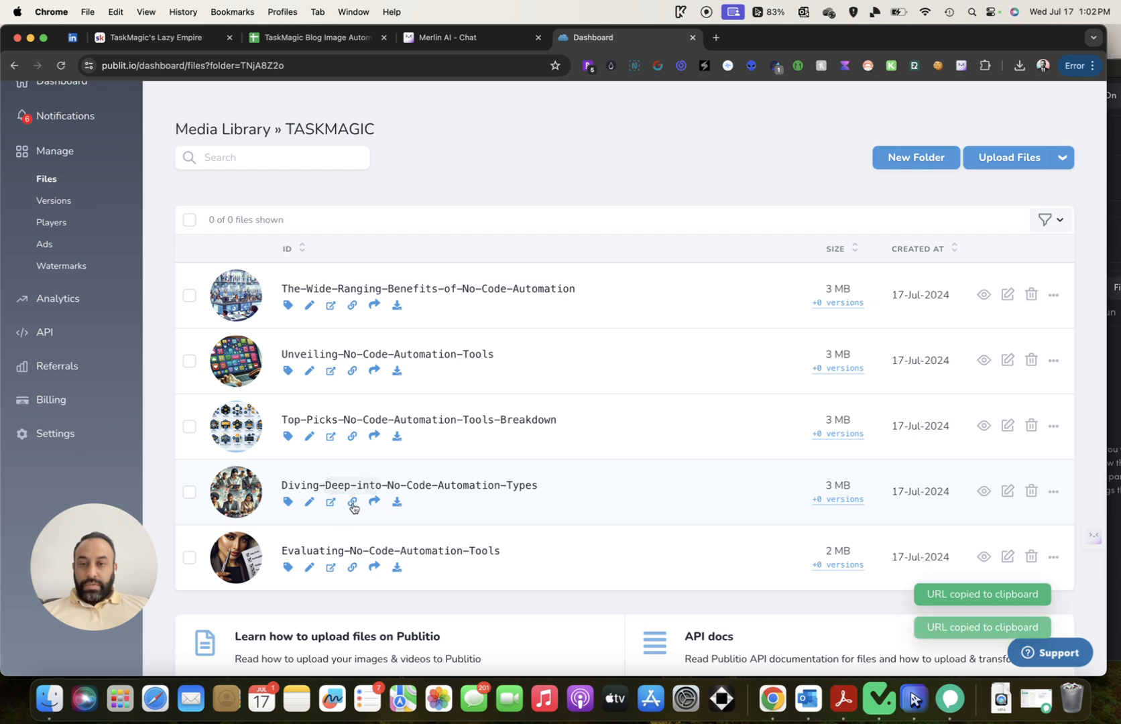
left_click(354, 41)
left_click(657, 293)
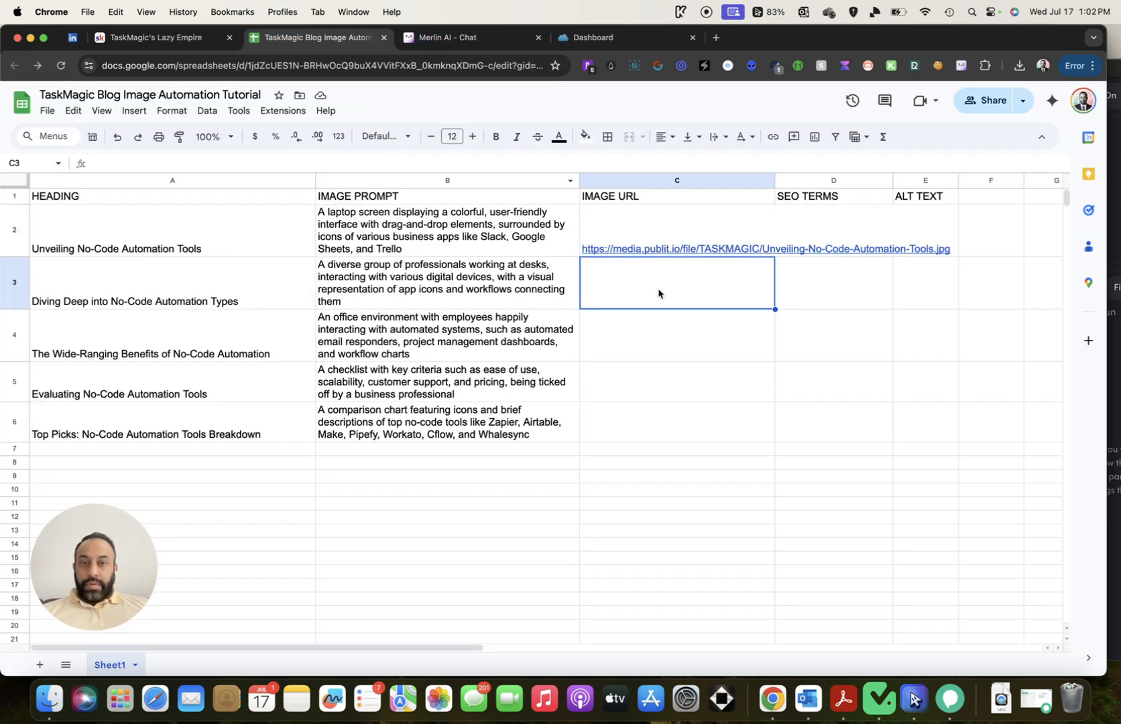
key("super+v")
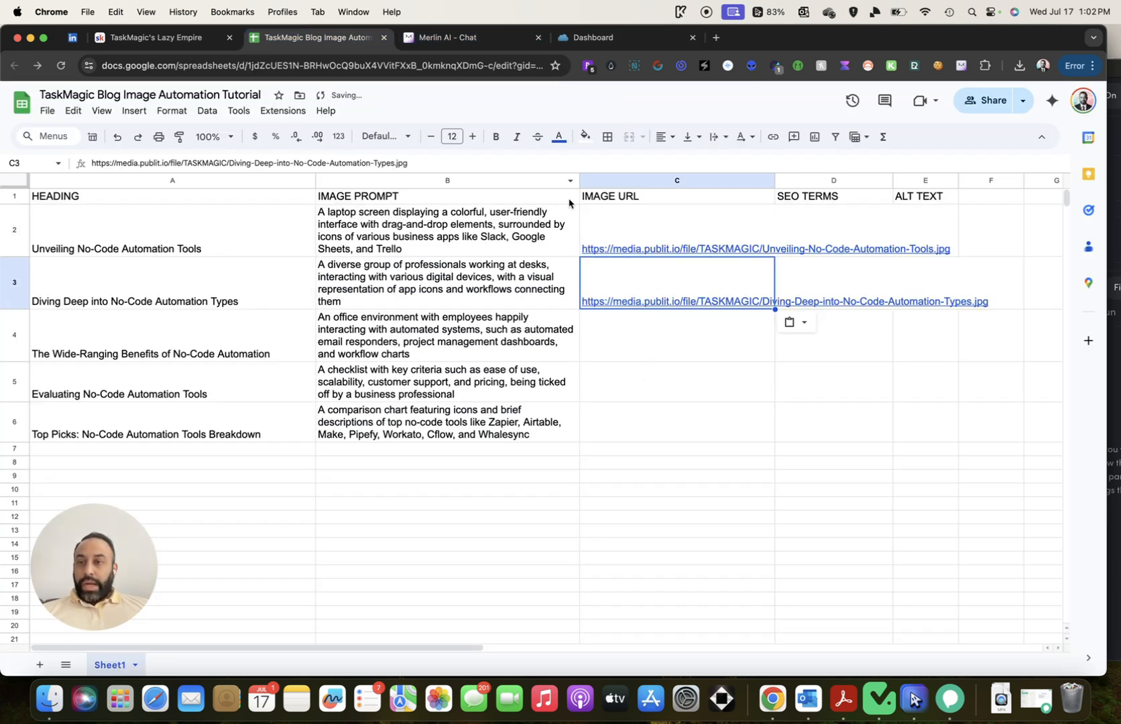
Paste the Wide-Ranging-Benefits and Evaluating image URLs into cells C4 and C5
left_click(590, 40)
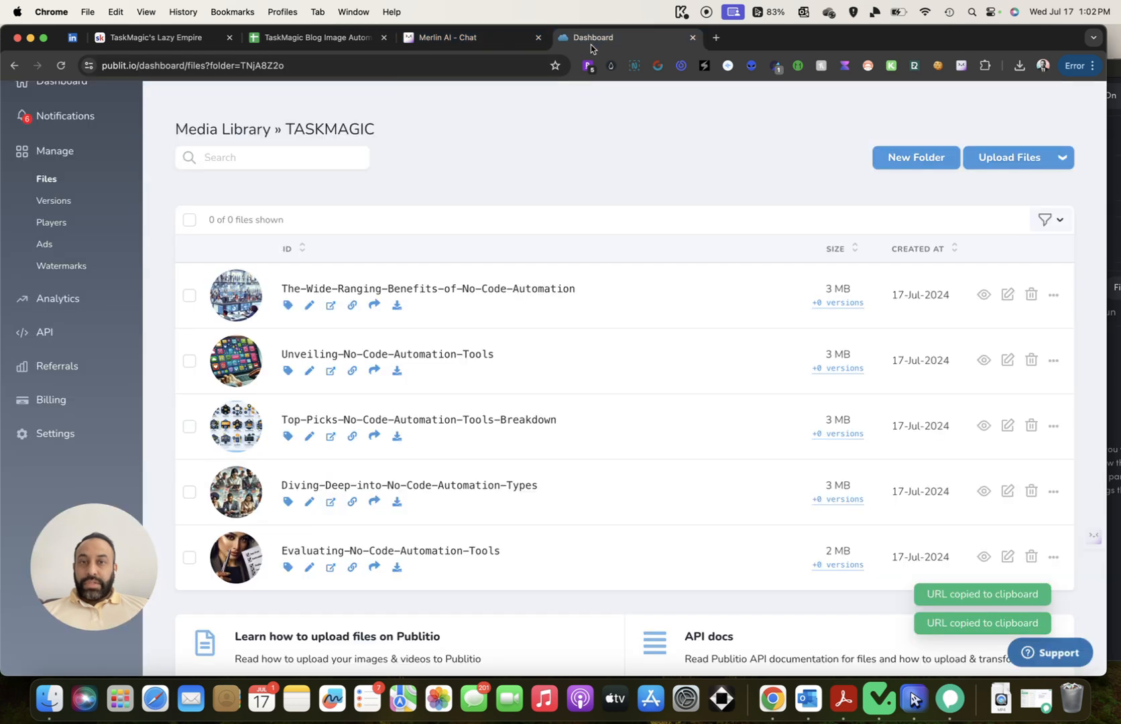
left_click(351, 306)
left_click(320, 39)
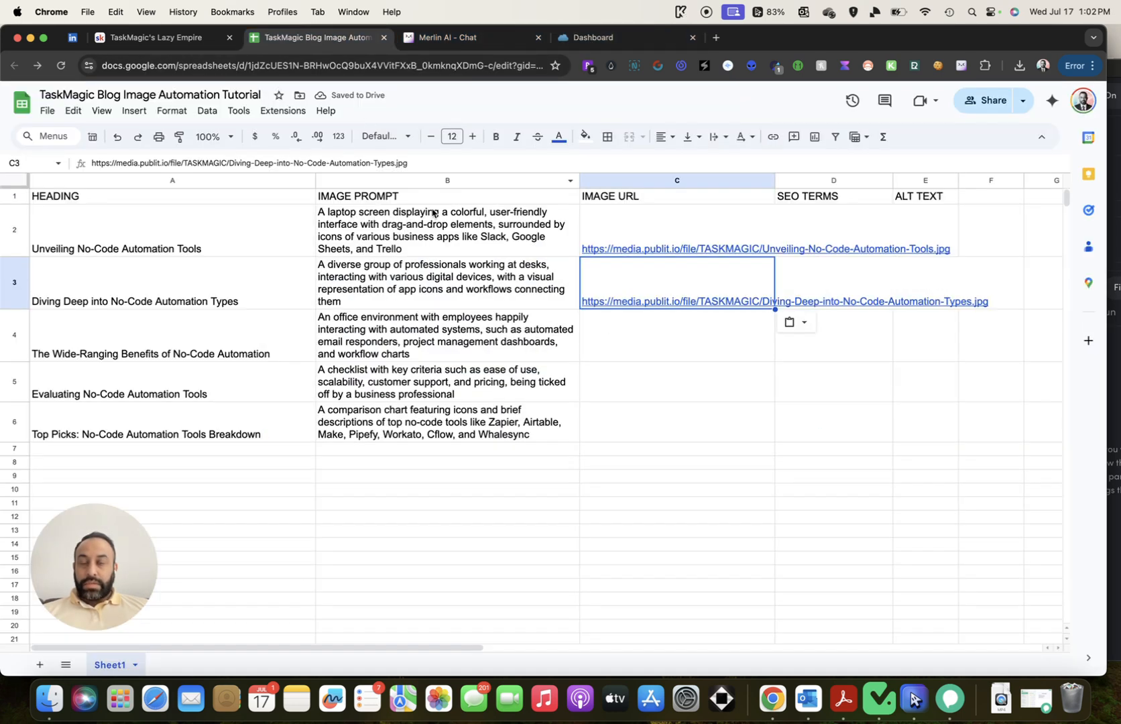
left_click(625, 350)
key("super+v")
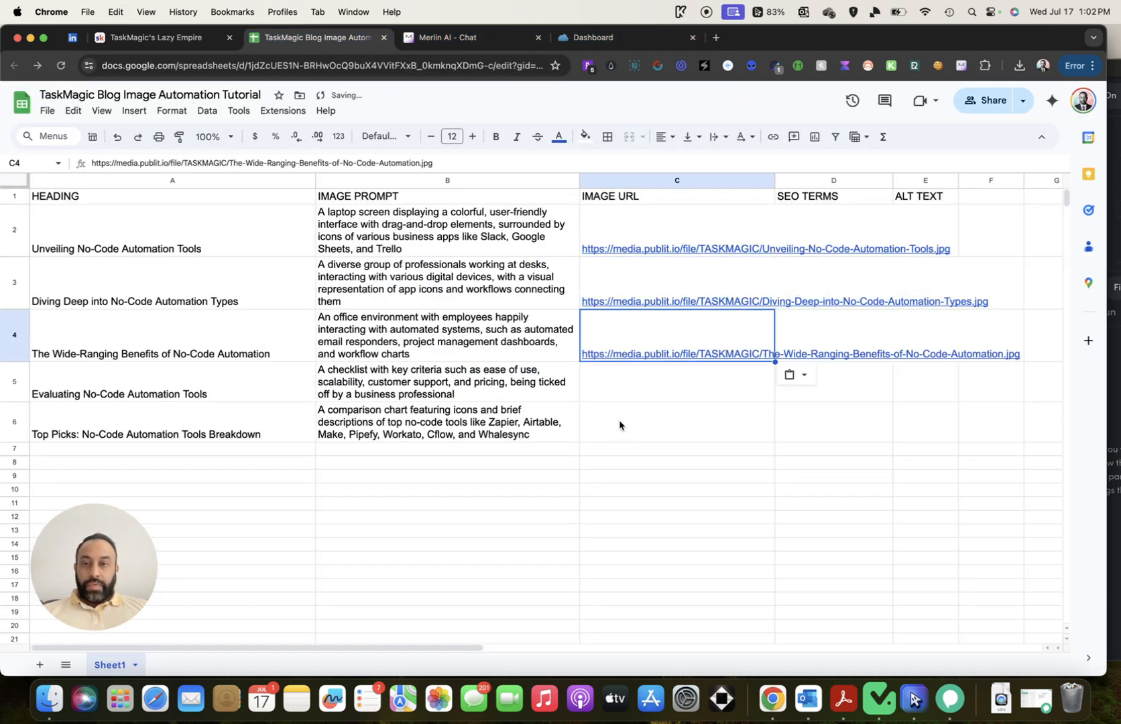
left_click(607, 38)
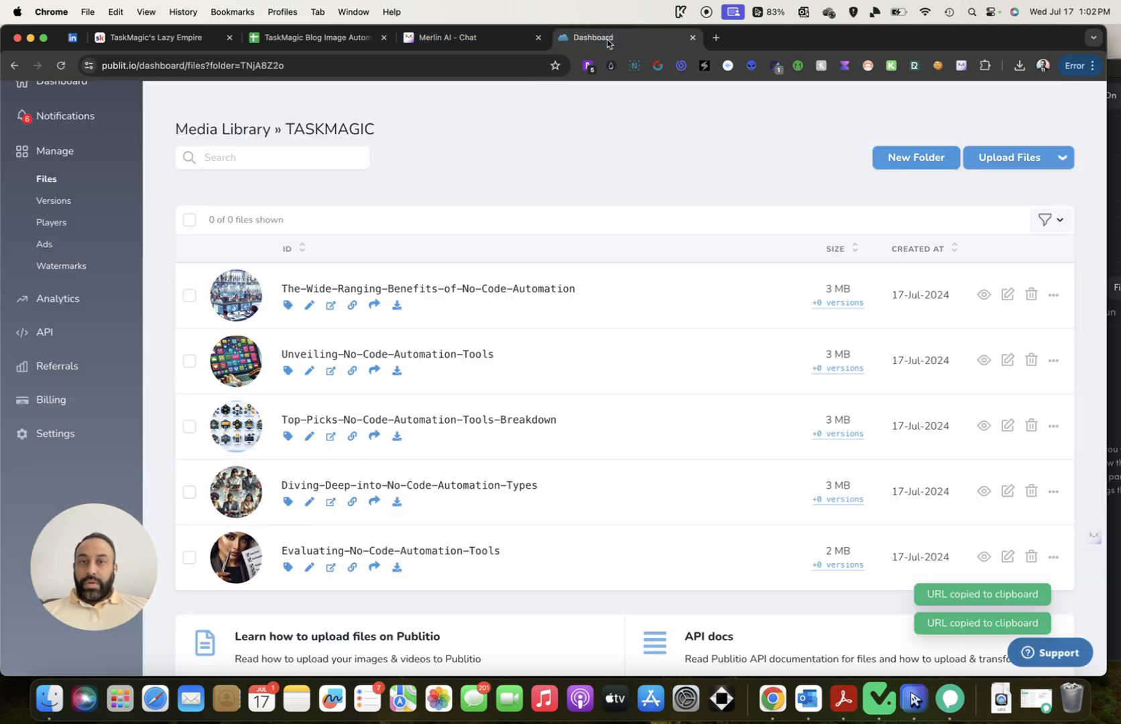
left_click(352, 568)
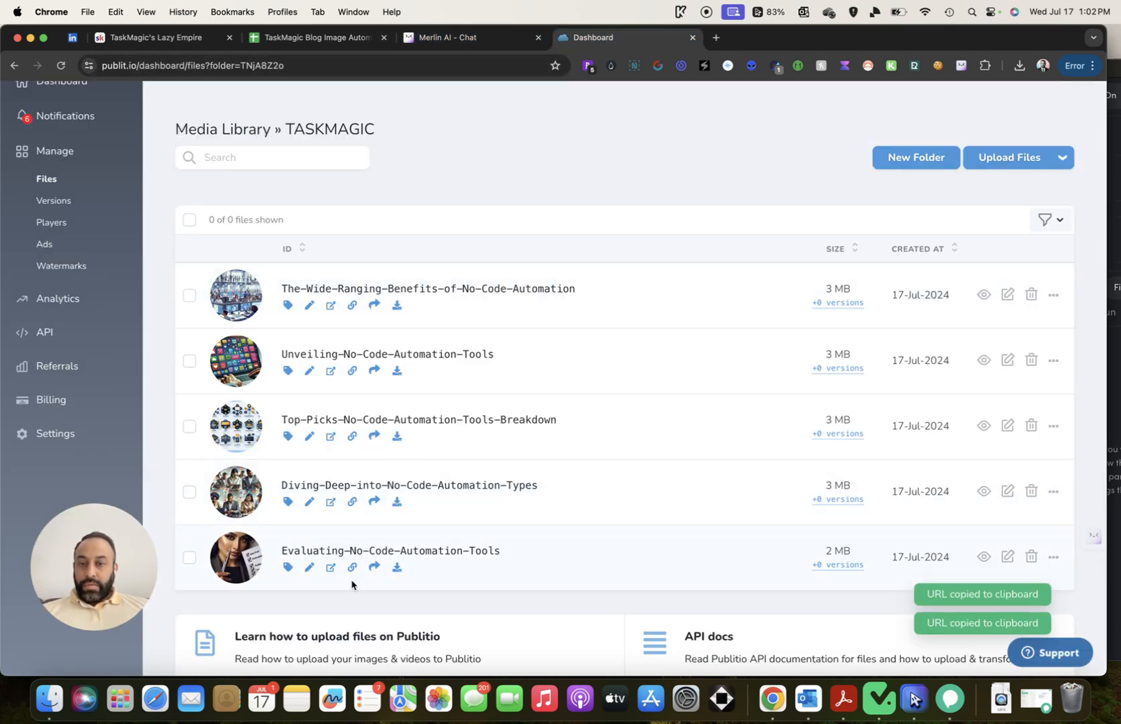
left_click(321, 38)
left_click(670, 388)
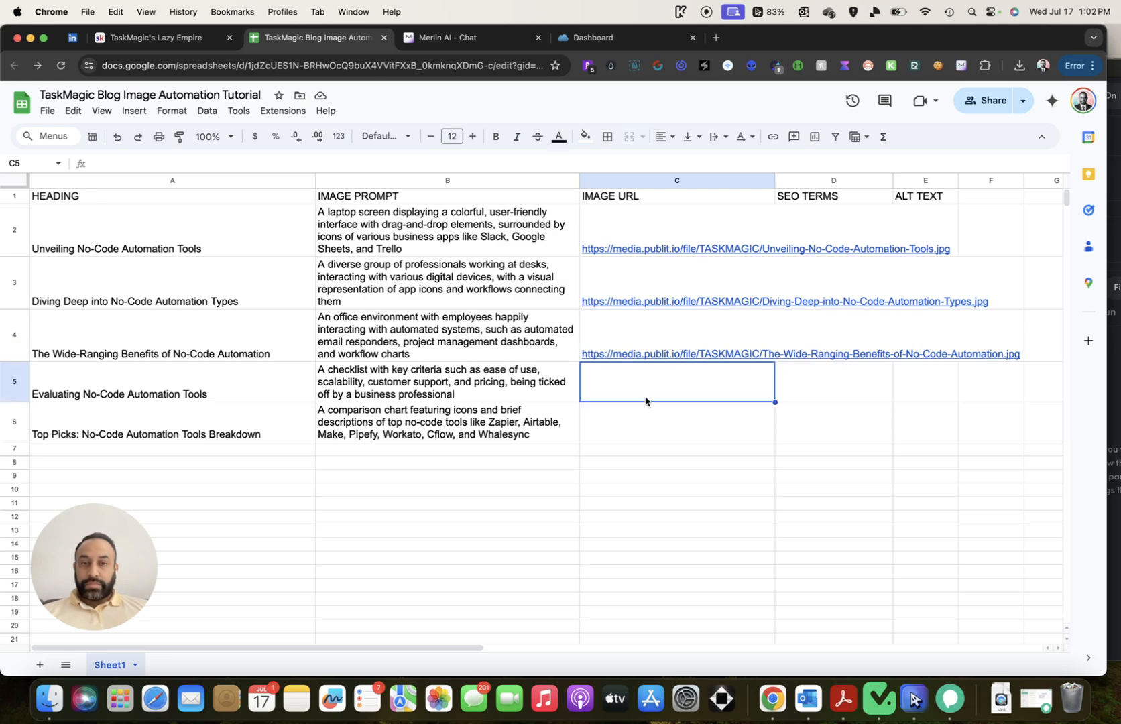
key("super+v")
Paste the Top-Picks image URL into cell C6
left_click(590, 38)
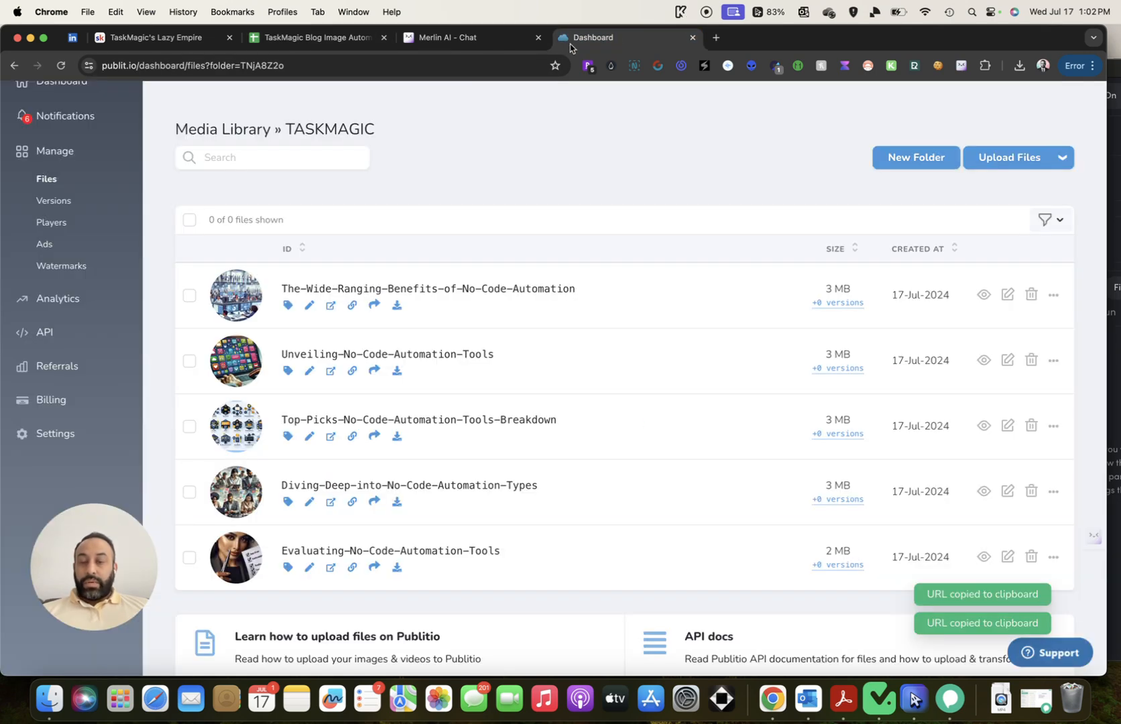
left_click(331, 40)
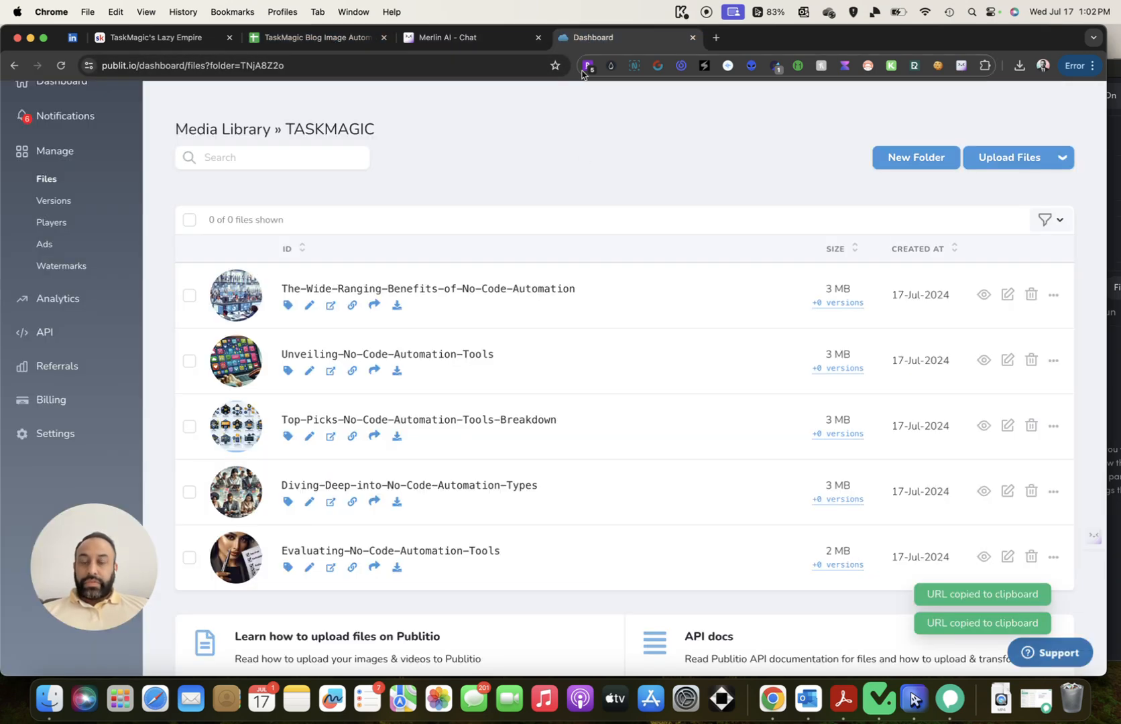
left_click(587, 38)
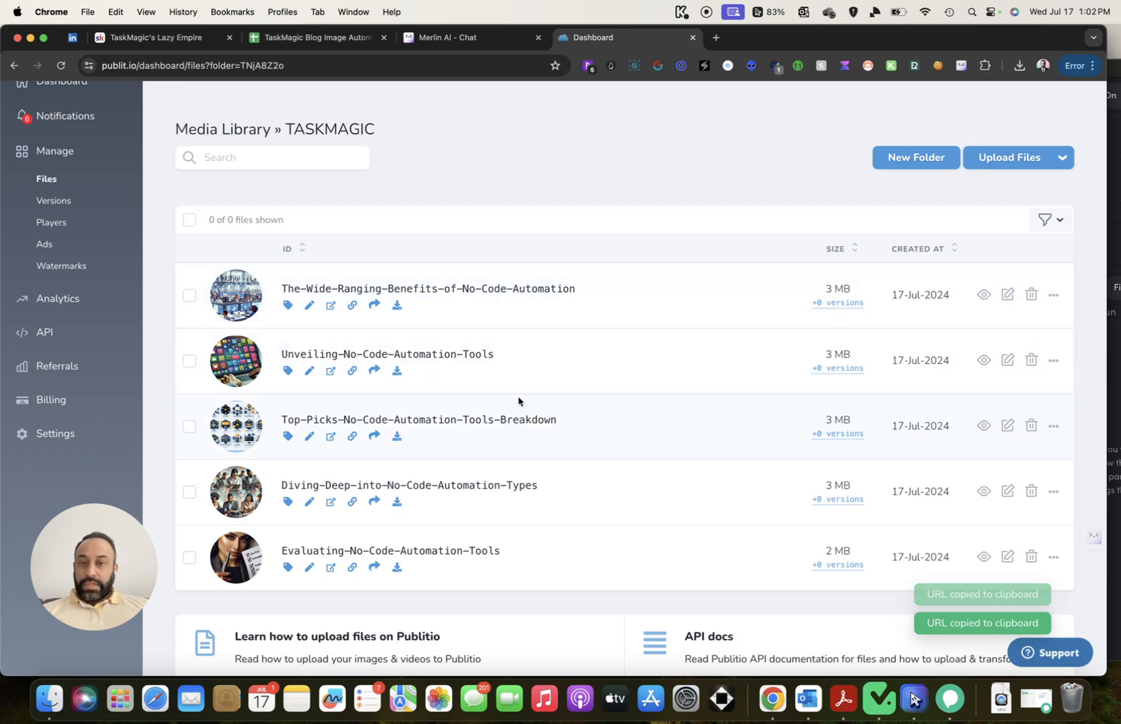
left_click(352, 436)
left_click(365, 41)
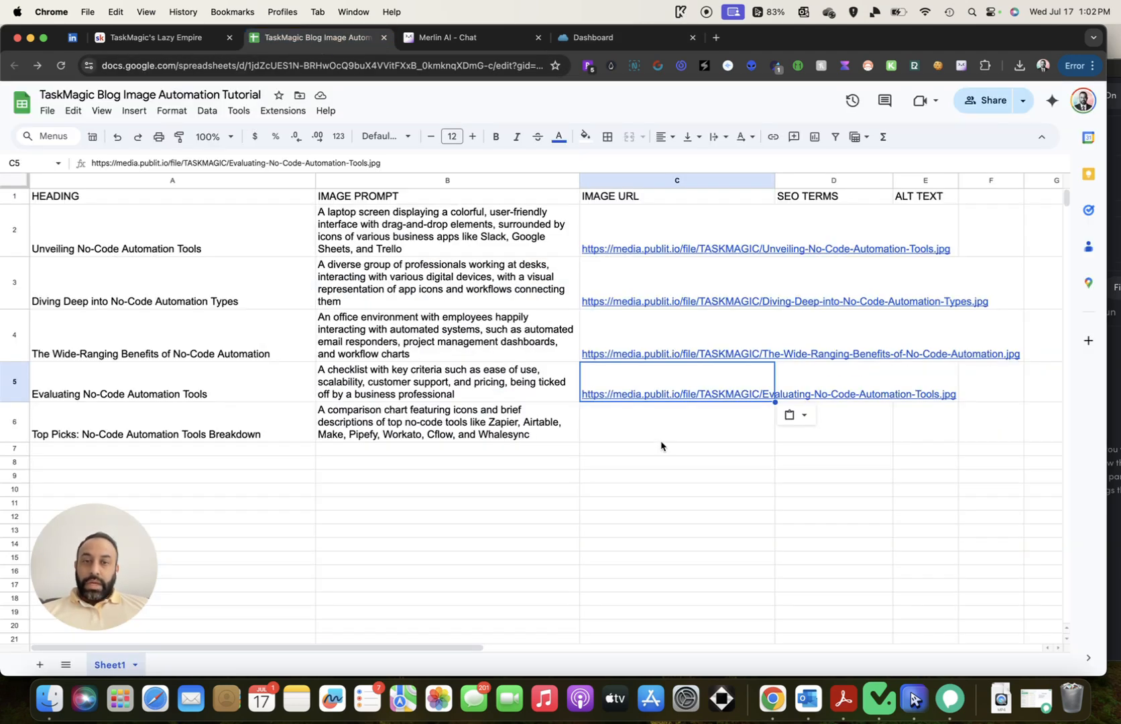
left_click(667, 423)
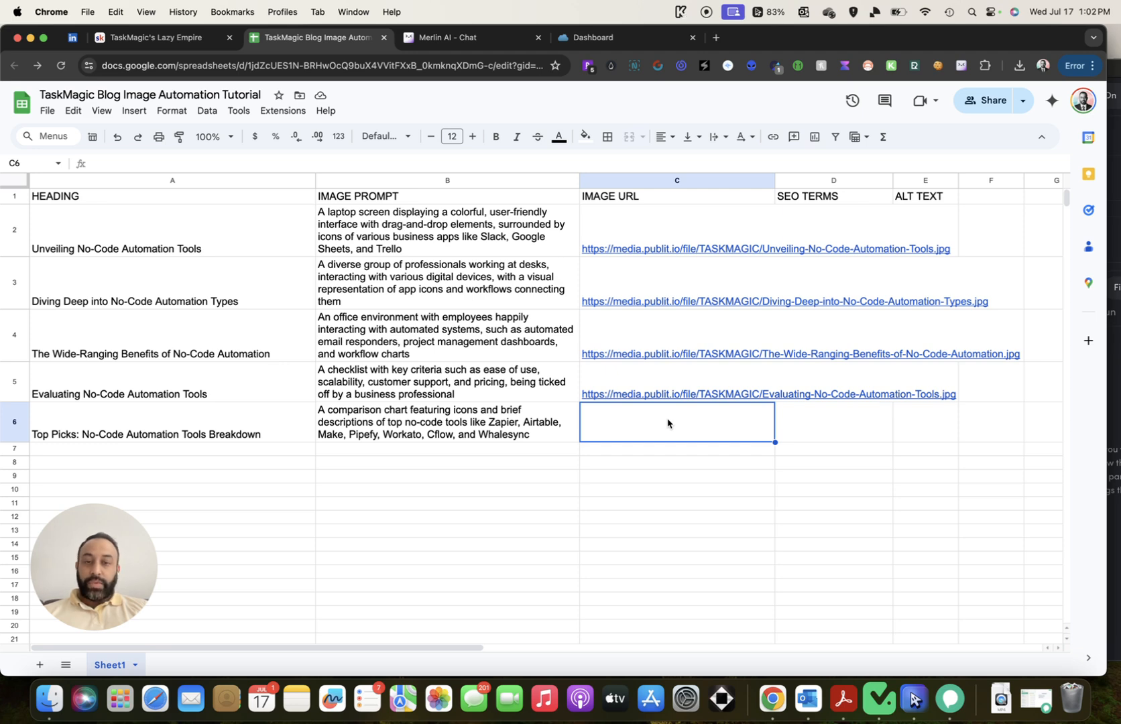
key("cmd+v")
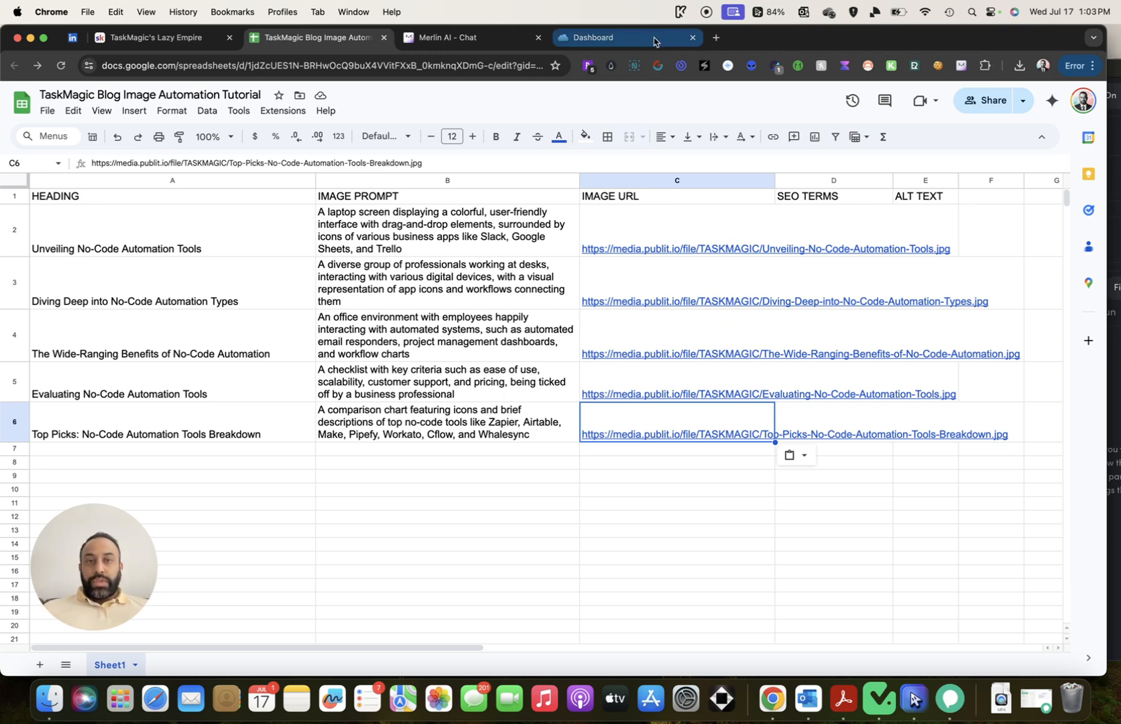
Close the Publitio tab, then widen the IMAGE URL column C and select it
left_click(693, 38)
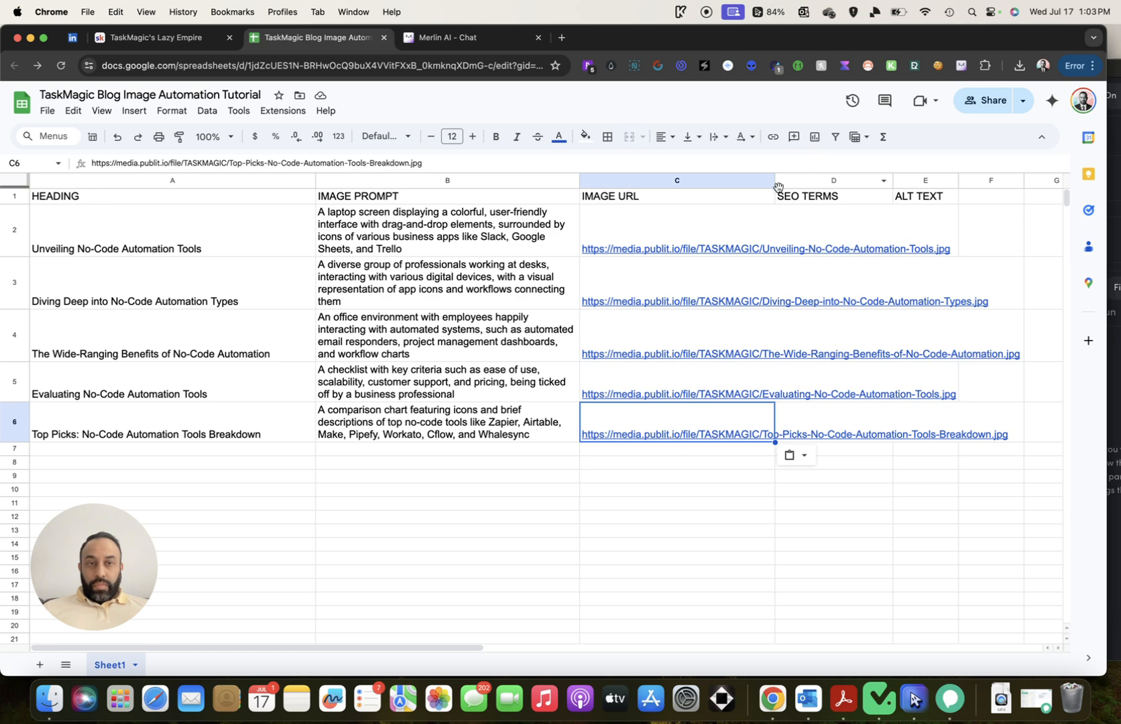
left_click_drag(774, 181, 833, 183)
scroll(796, 222, "right", 2)
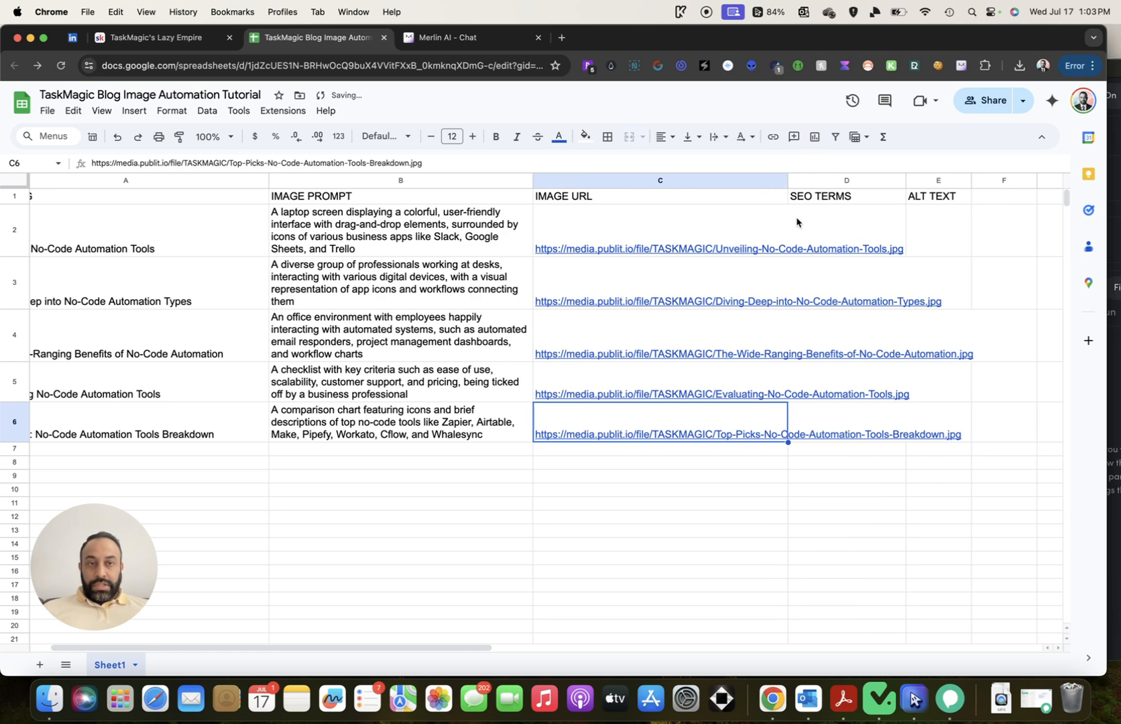
left_click(708, 180)
Set column C's image URLs to wrap text, then select the SEO TERMS column
left_click(716, 138)
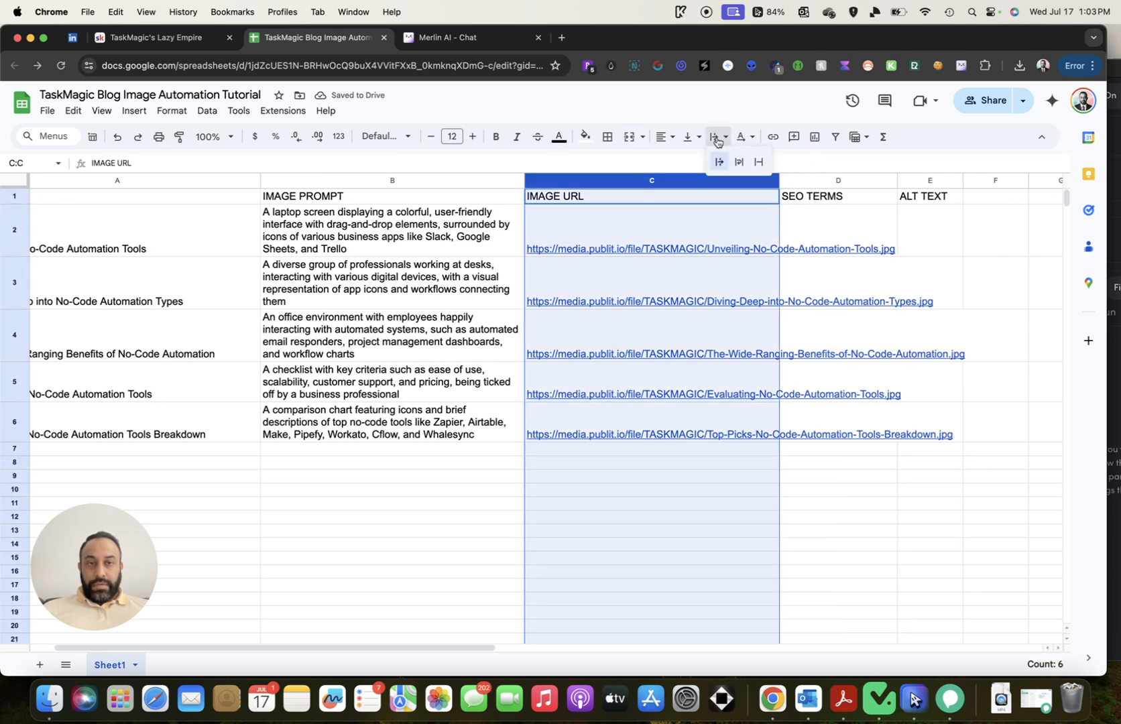
left_click(739, 162)
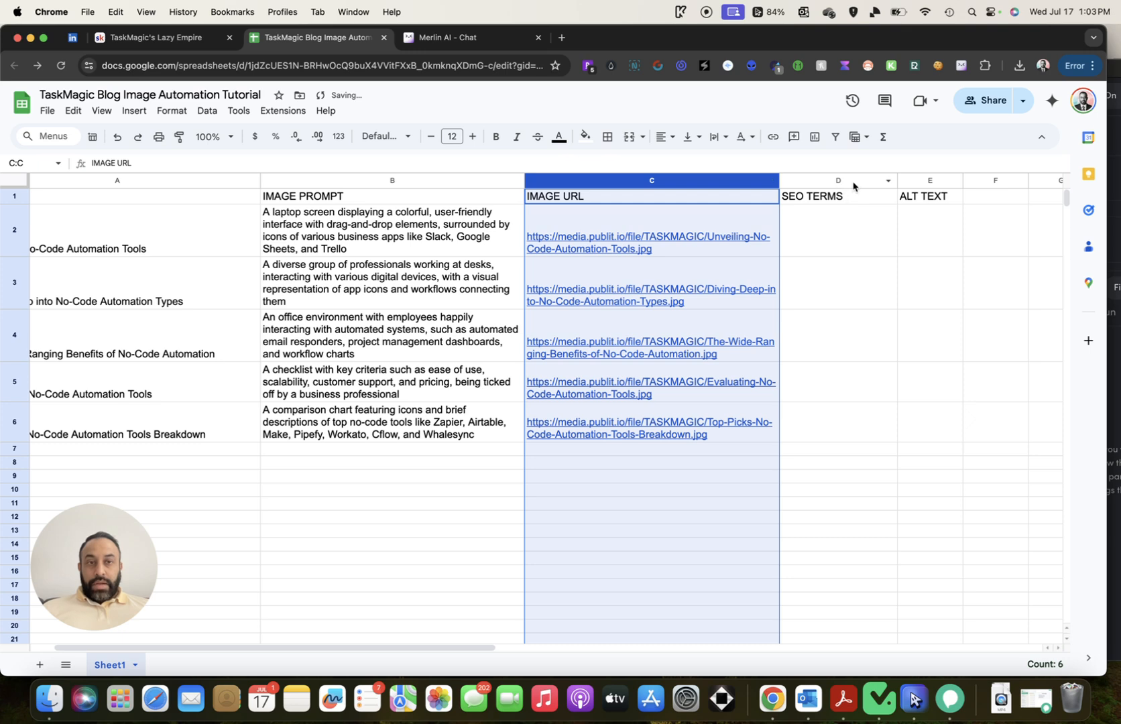
left_click(853, 183)
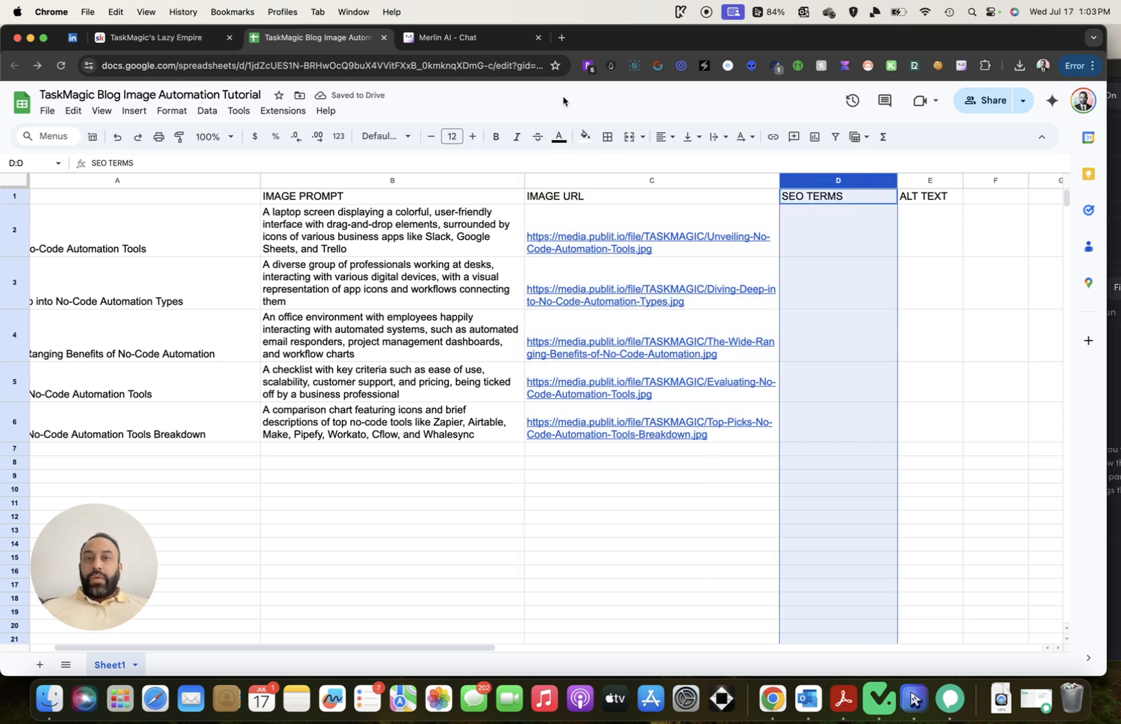
Load the alttext.ai website in a new browser tab
left_click(562, 40)
type("alt")
key("Return")
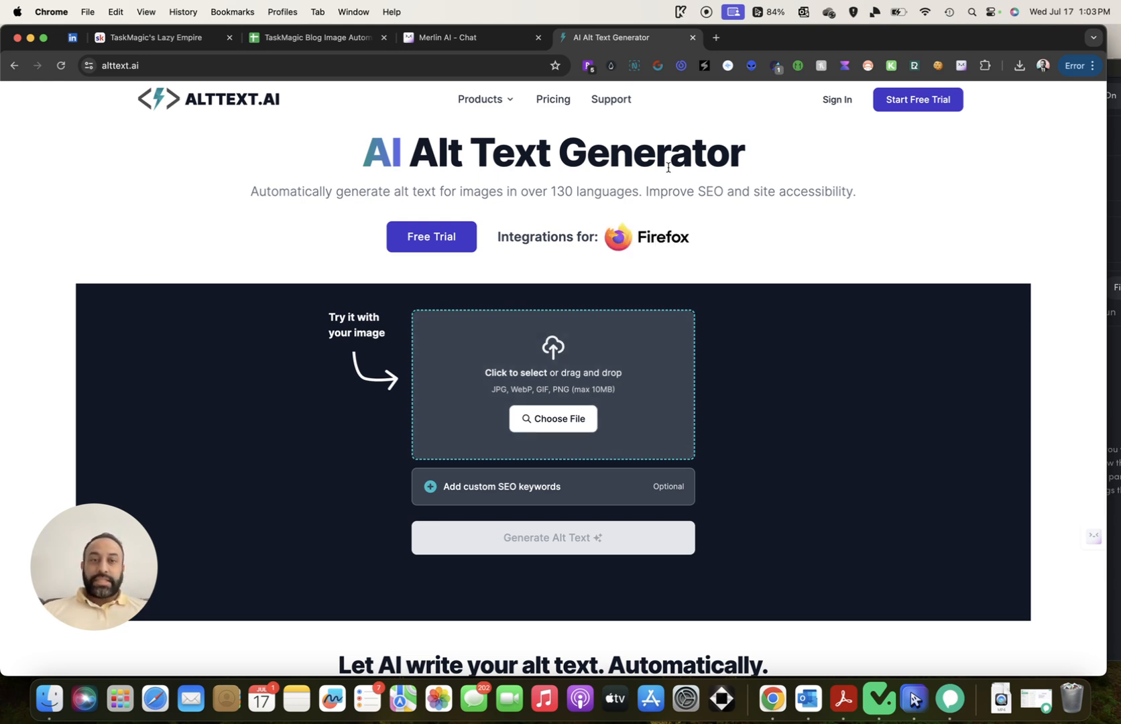
Sign in to AltText.ai and start adding a new image from the Images library
left_click(833, 100)
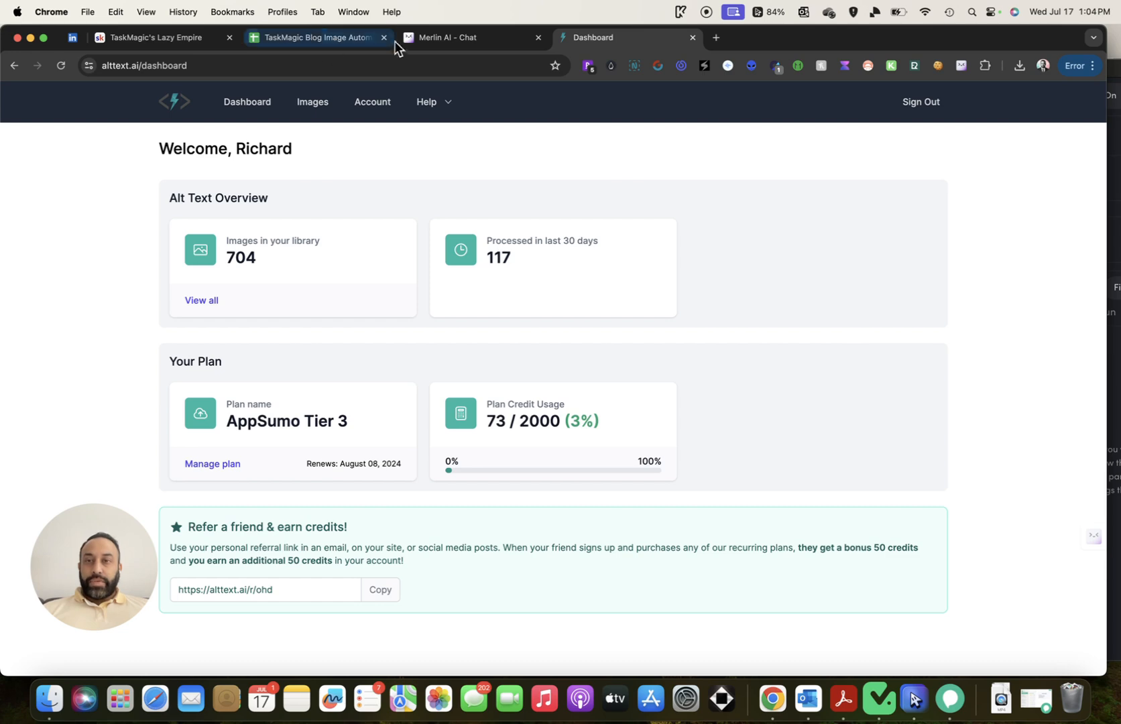
left_click(359, 39)
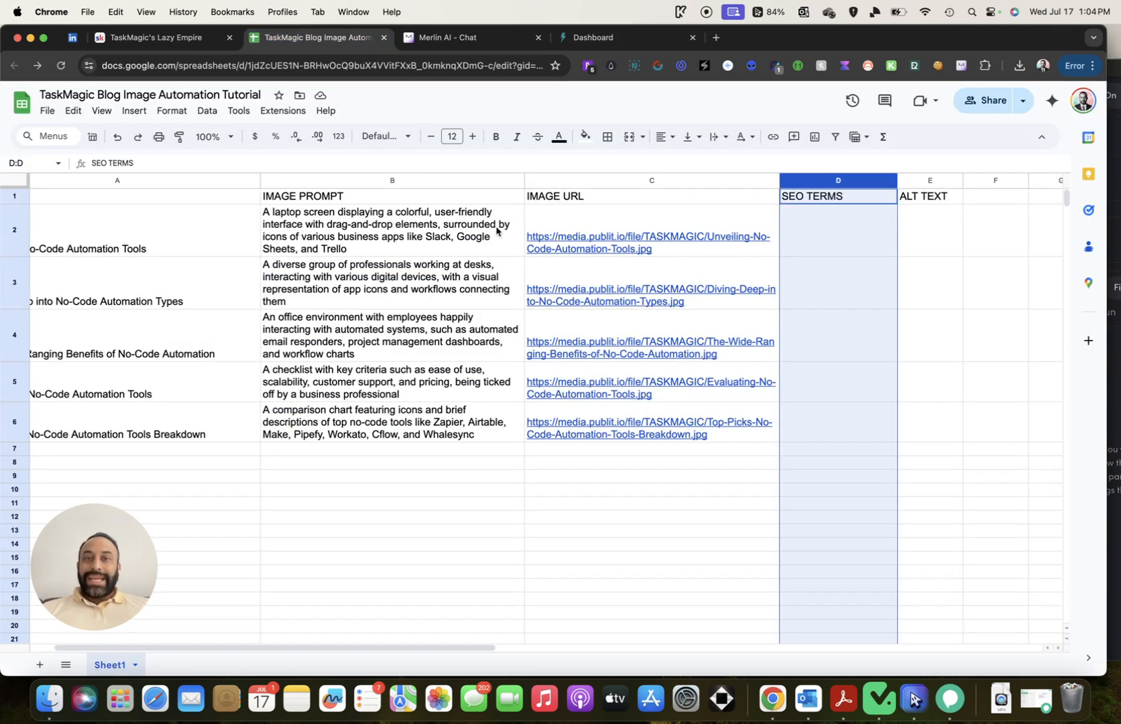
left_click(603, 38)
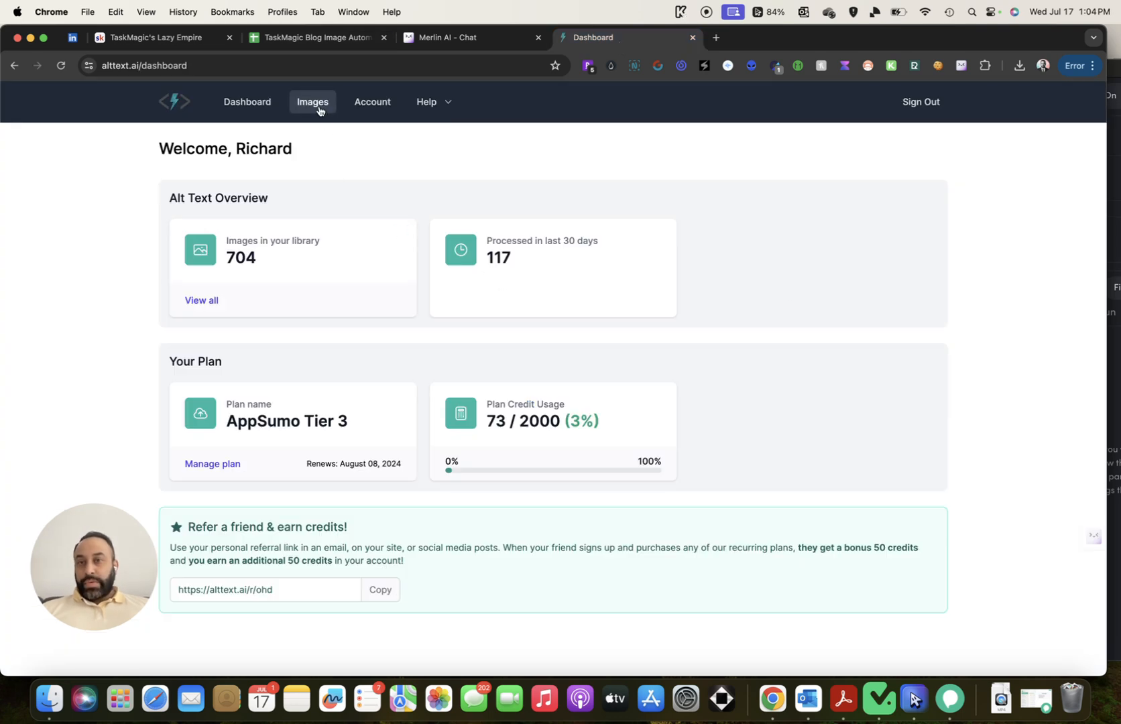
left_click(320, 109)
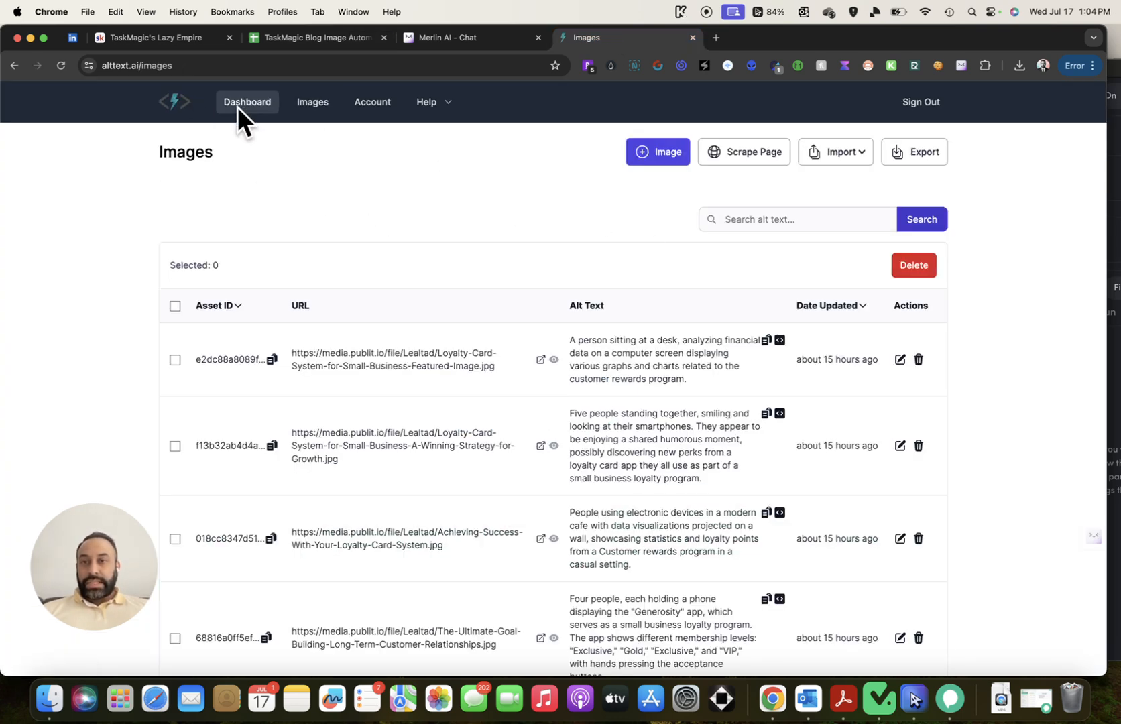
left_click(663, 160)
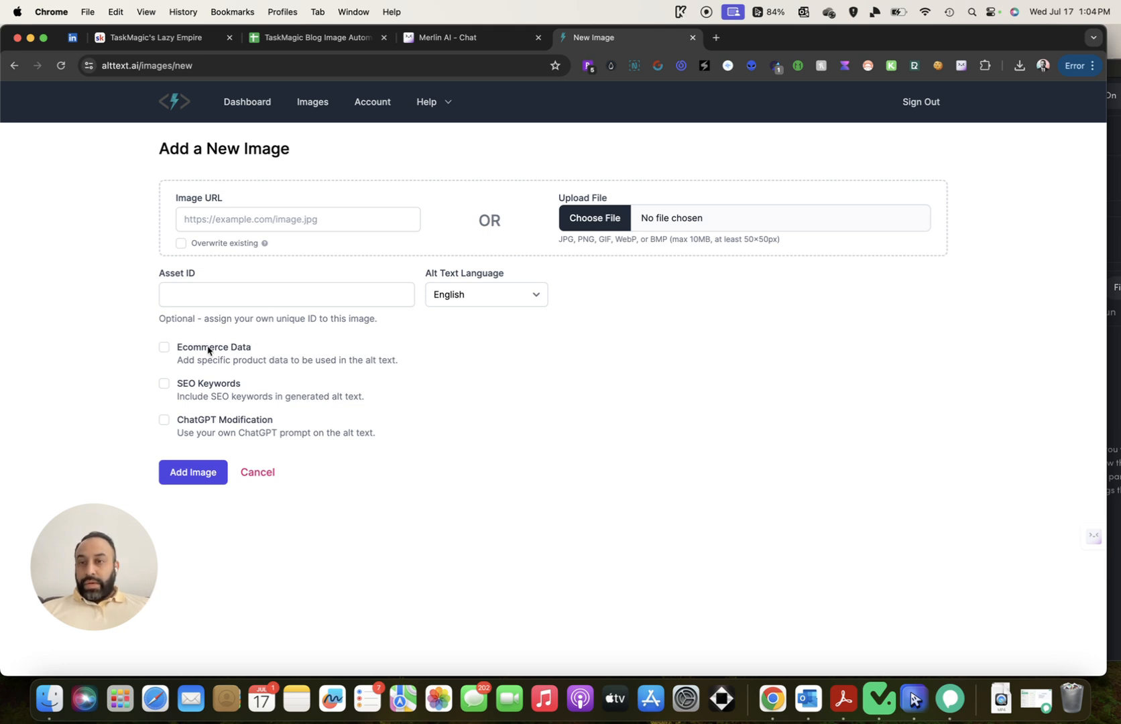
Enable SEO Keywords on the new image form, then return to the spreadsheet
left_click(164, 384)
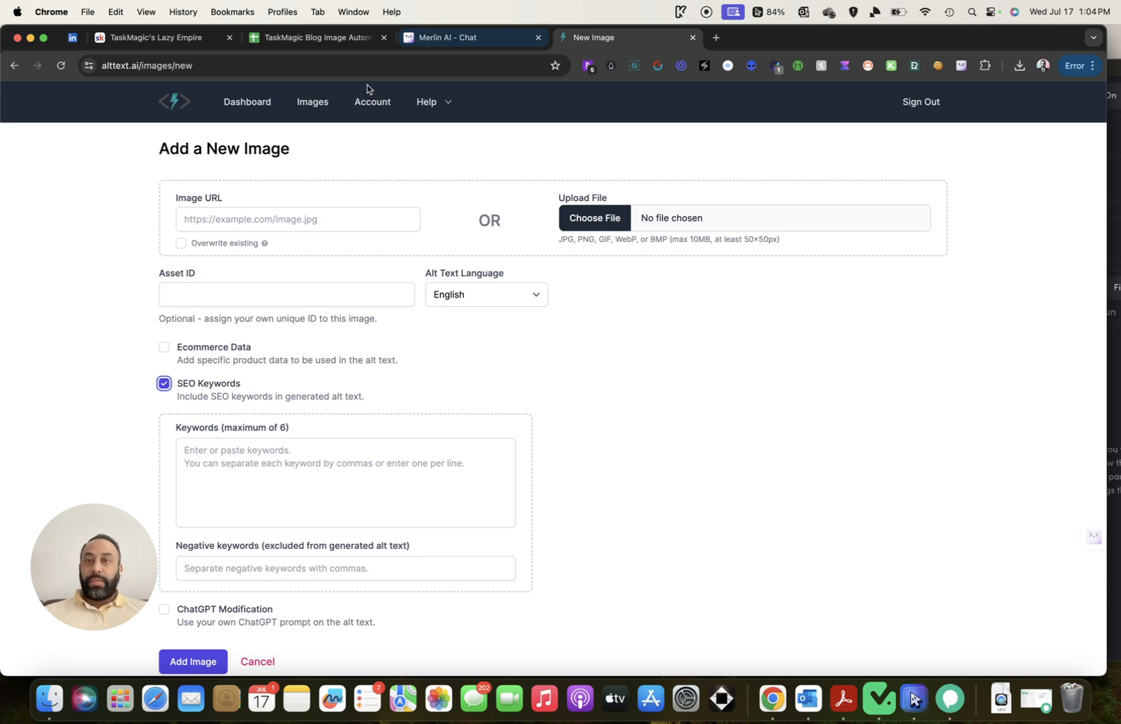
left_click(325, 38)
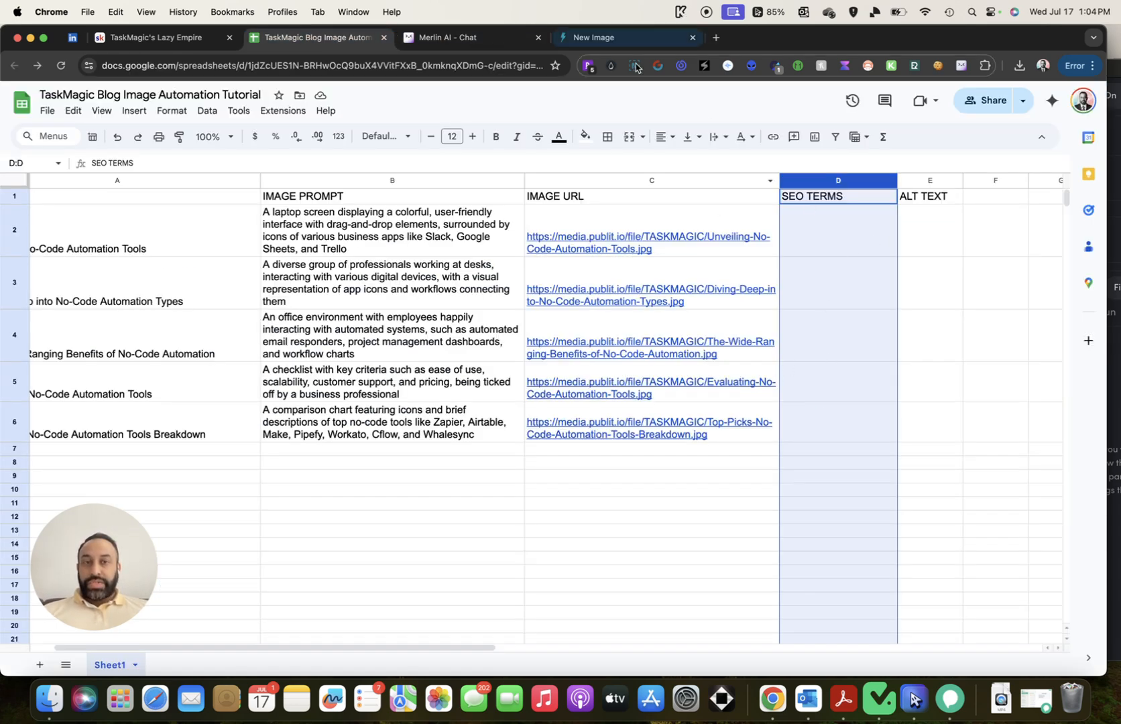
left_click(622, 42)
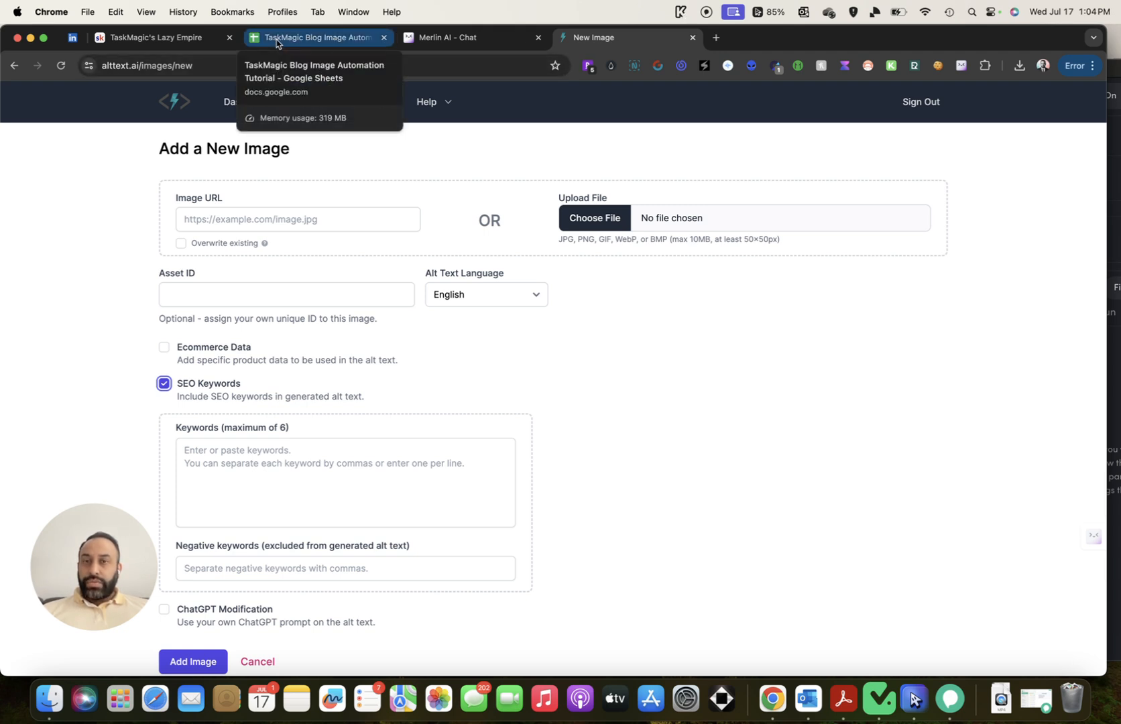
left_click(570, 385)
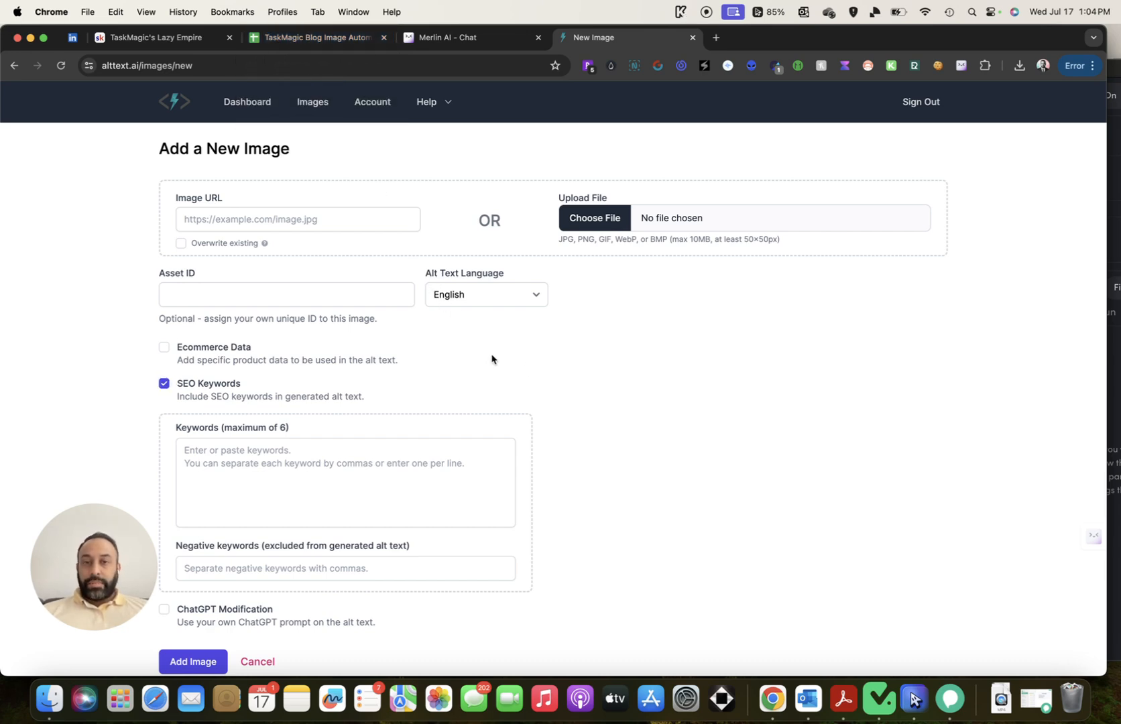
left_click(312, 38)
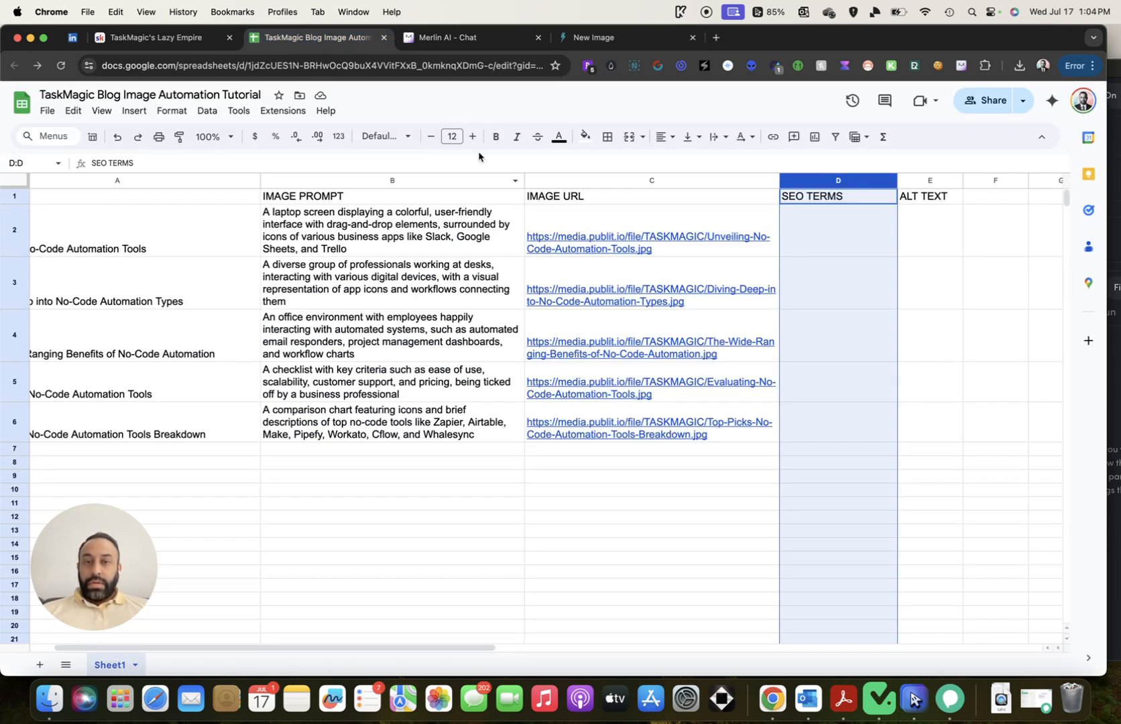
In Merlin, choose GPT 4o and fill the /semantic prompt with 'no code automation tools'
left_click(462, 37)
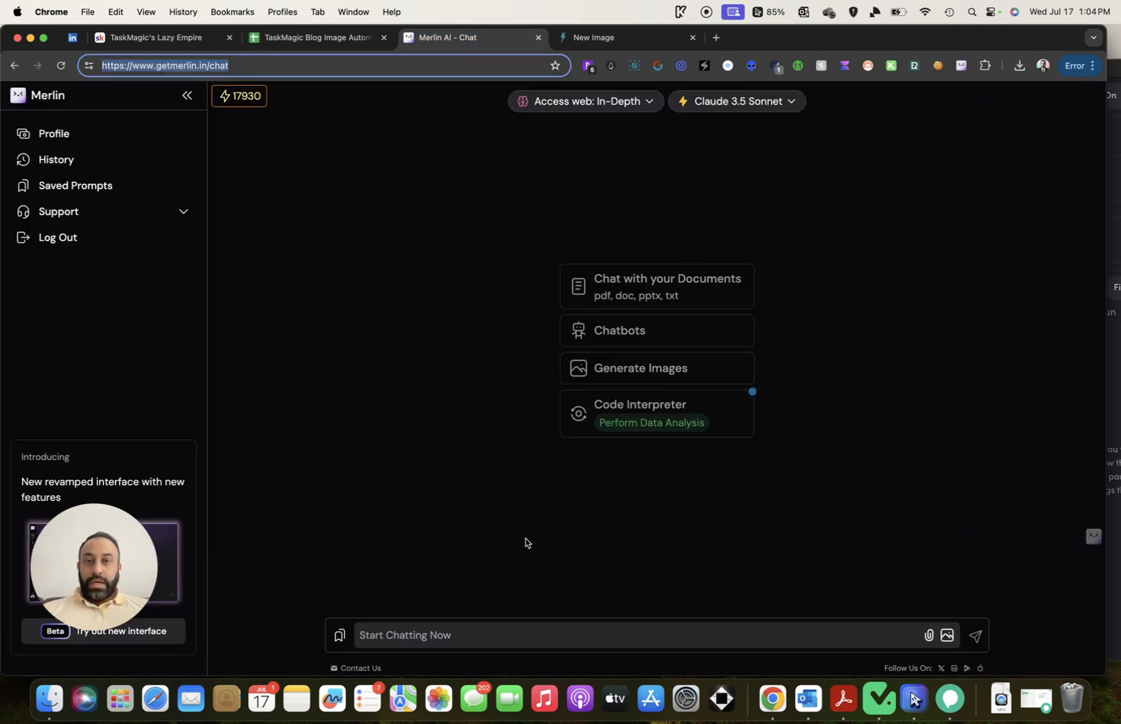
left_click(799, 103)
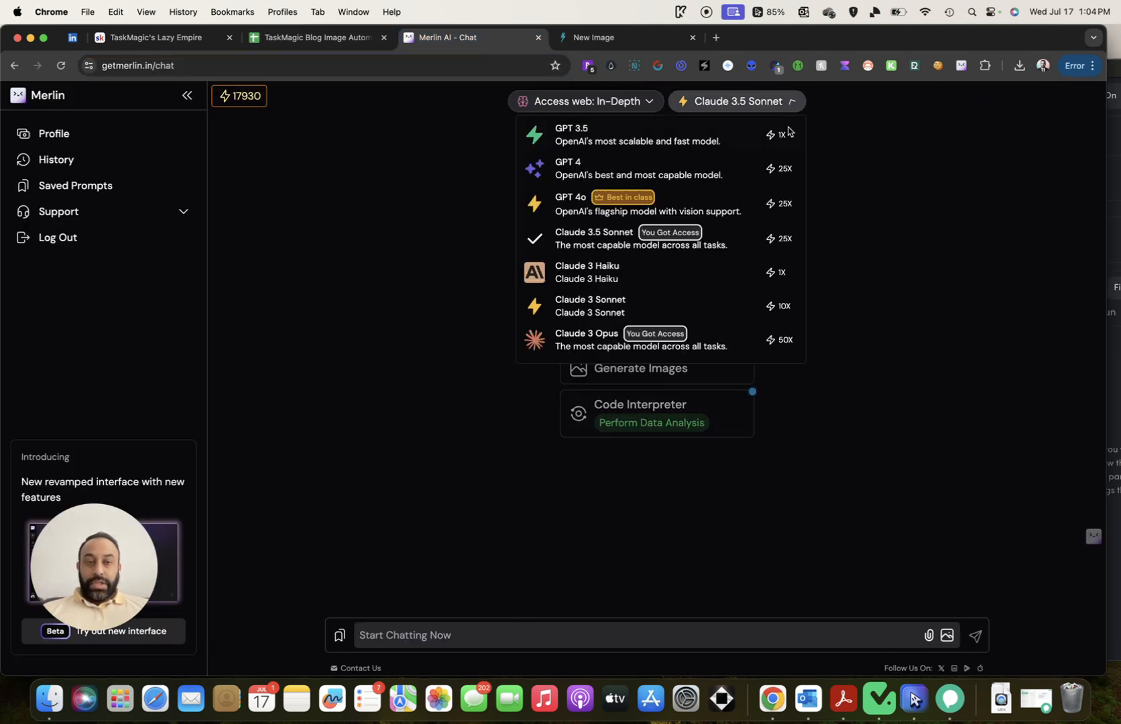
left_click(722, 210)
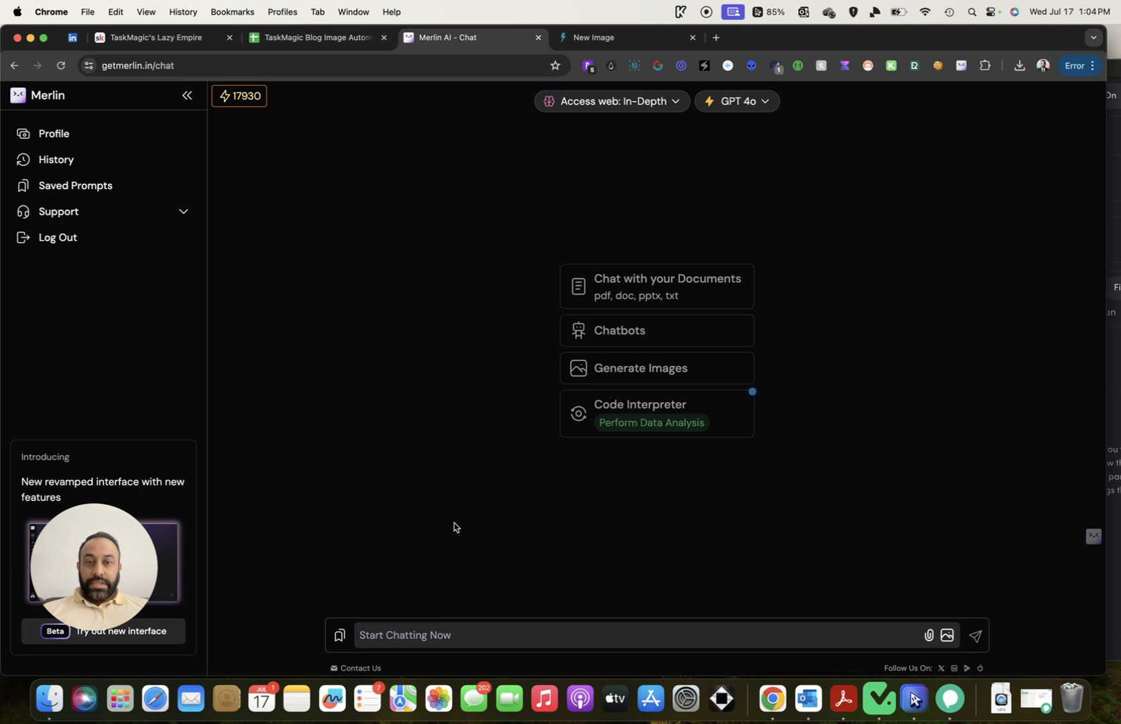
left_click(510, 639)
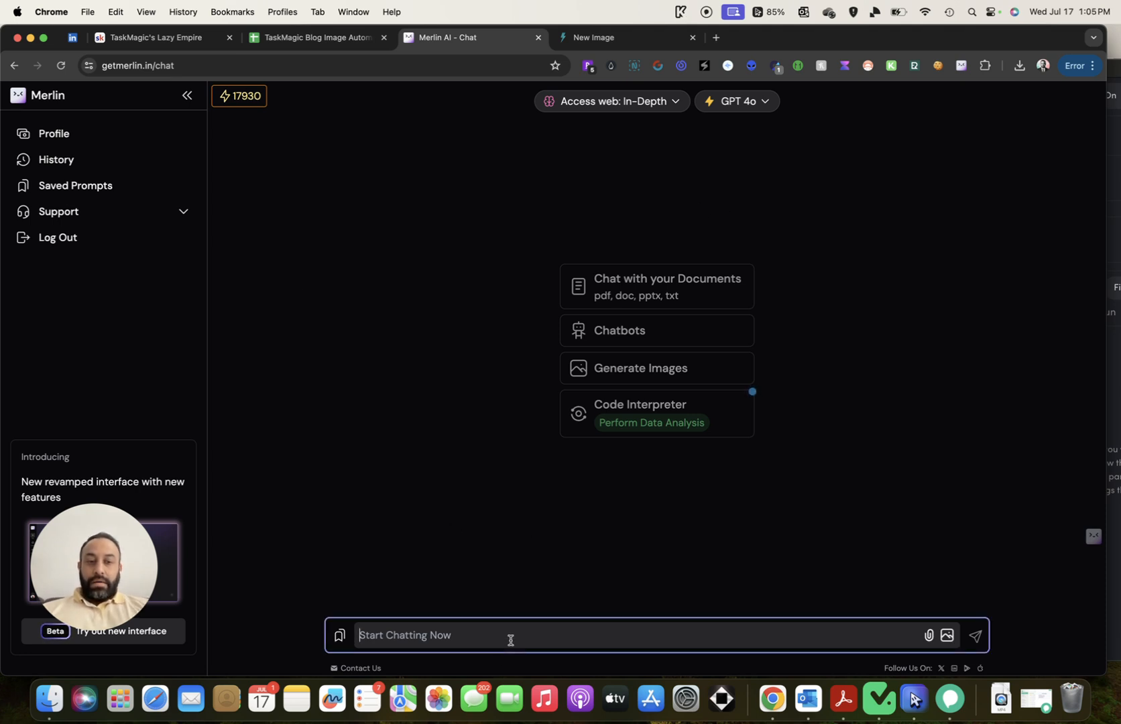
type("/semantic")
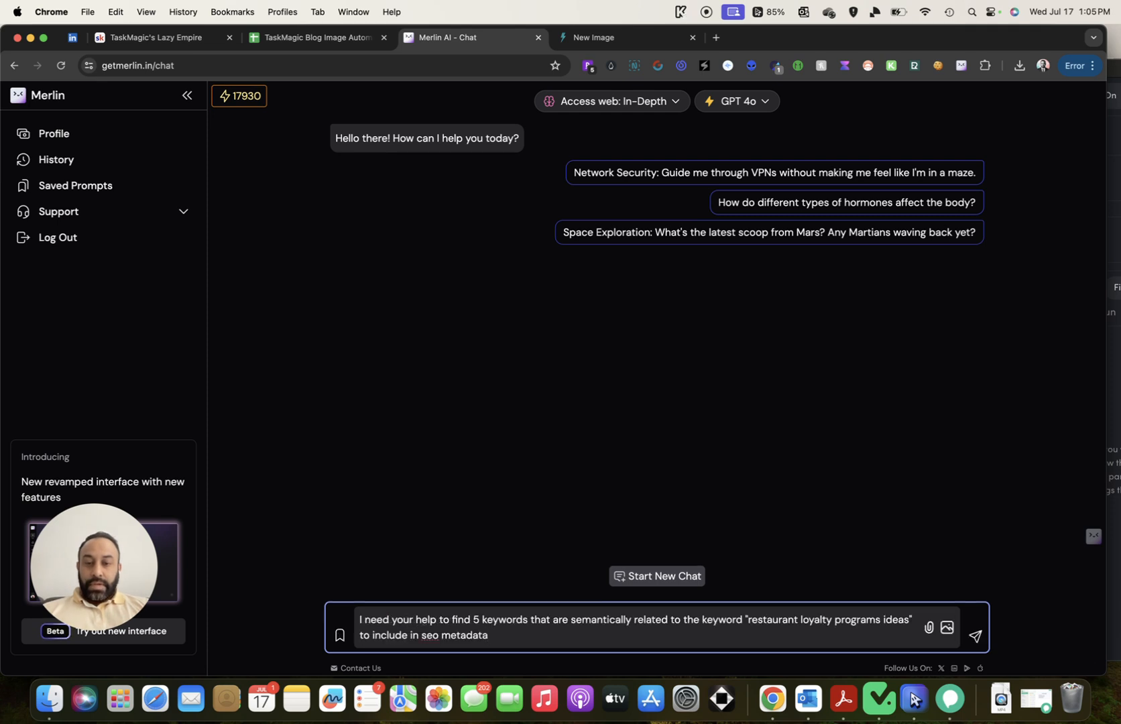
left_click_drag(748, 619, 909, 617)
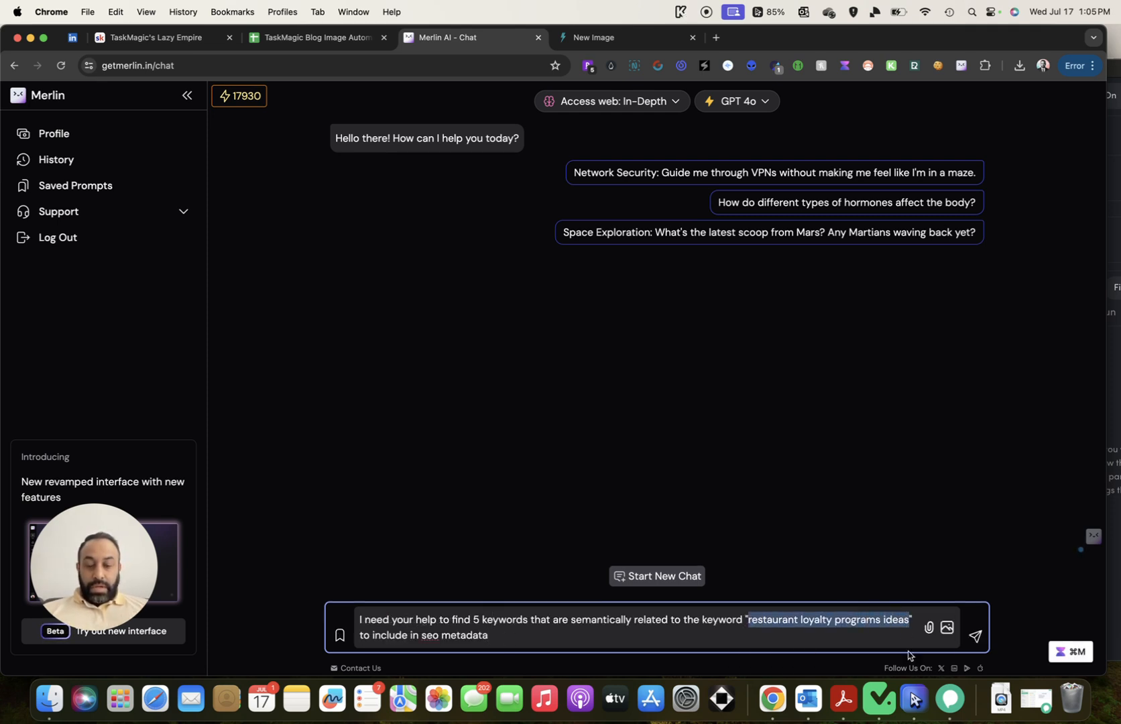
type("no code automa")
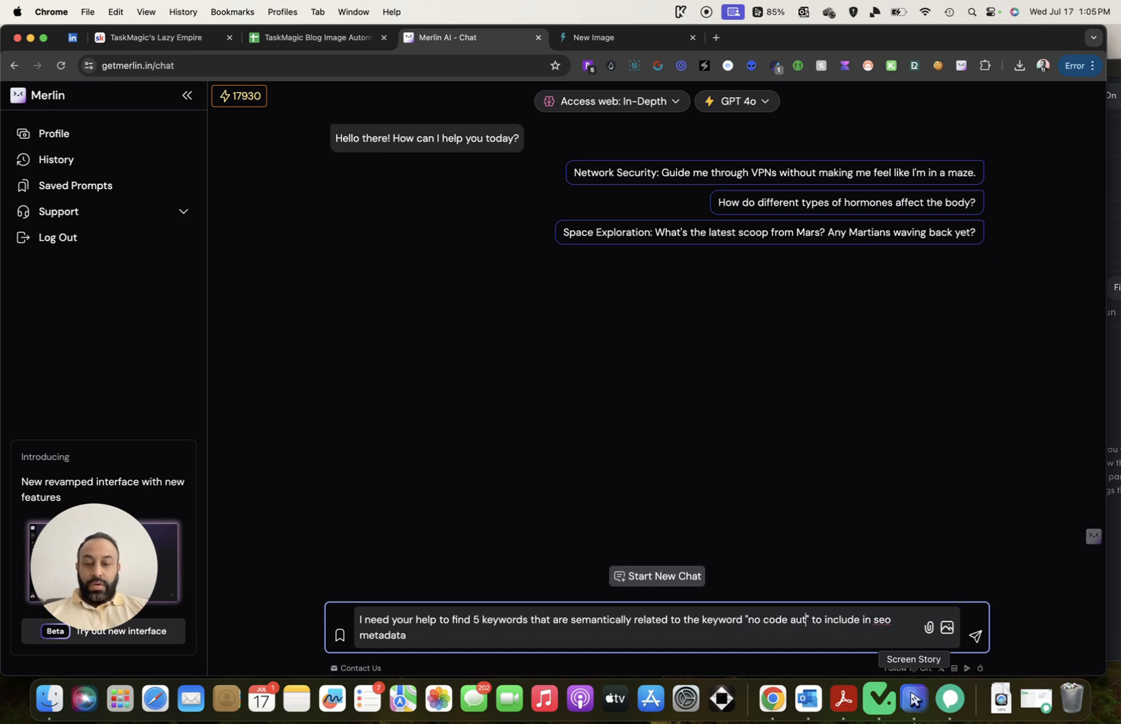
type("tion tools")
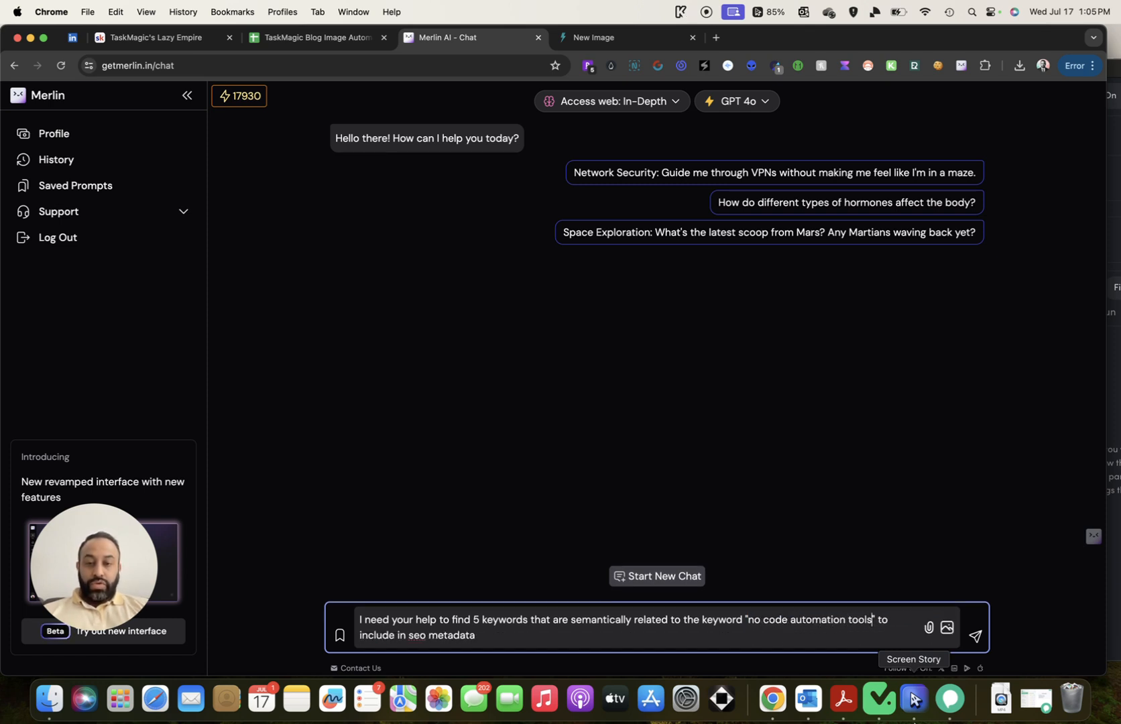
Add 'image alt text' to the prompt, send it, and return to the spreadsheet
left_click(405, 636)
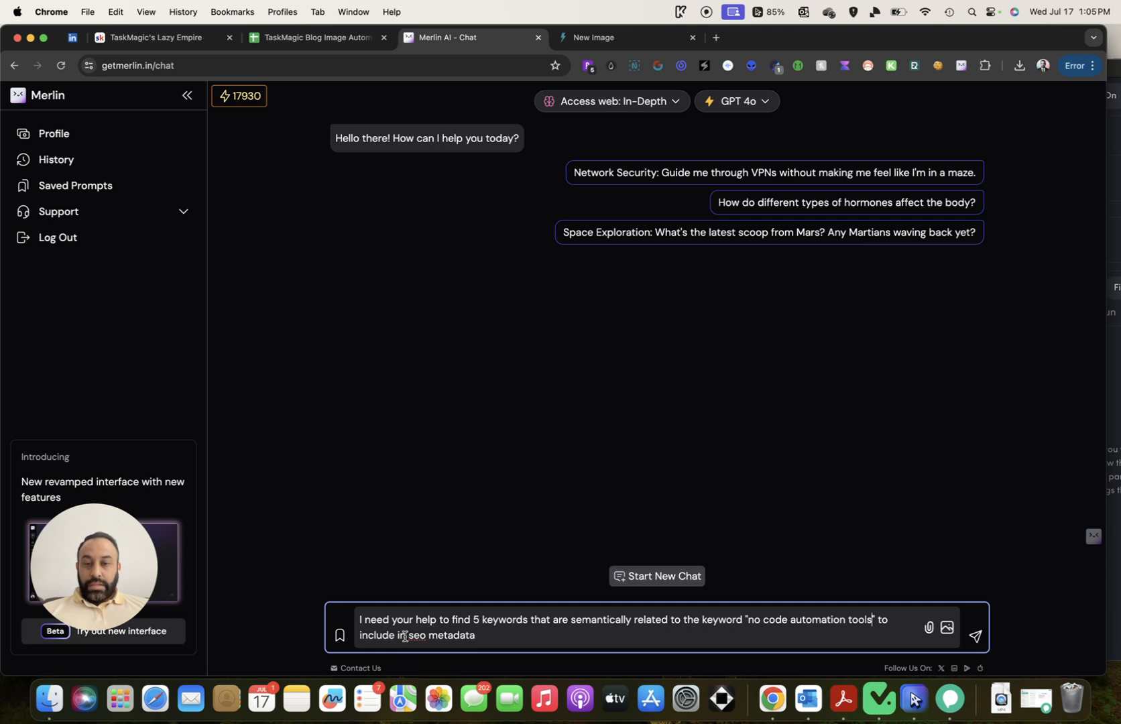
type("ima")
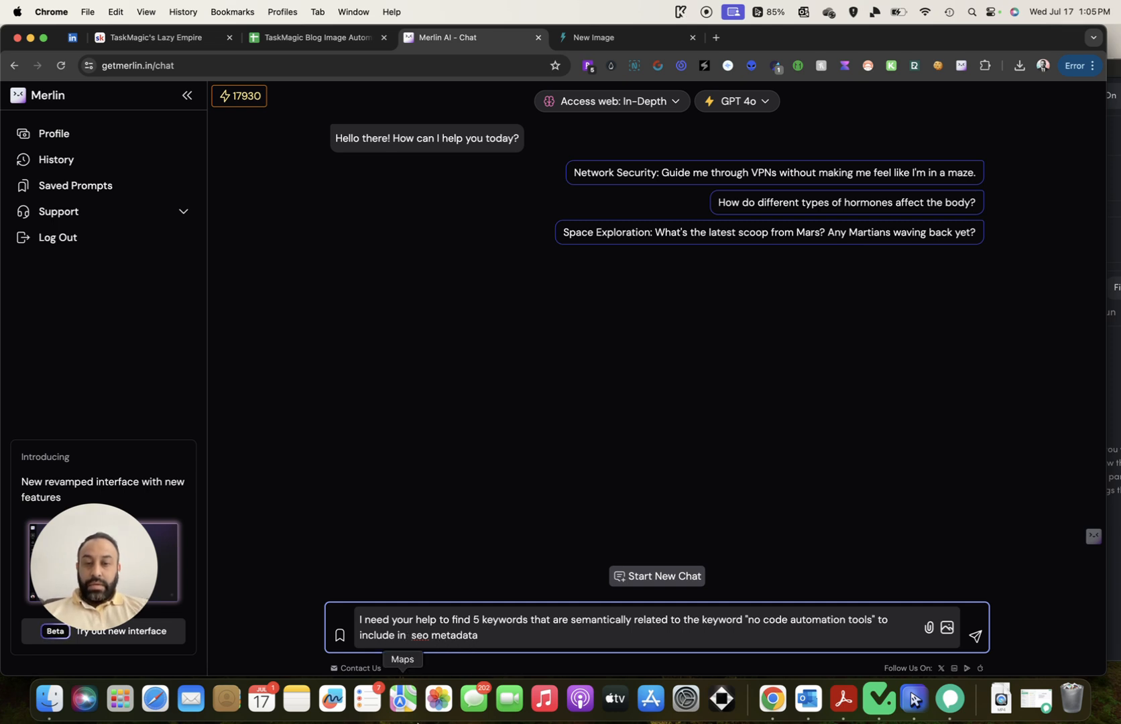
type("ge alt text")
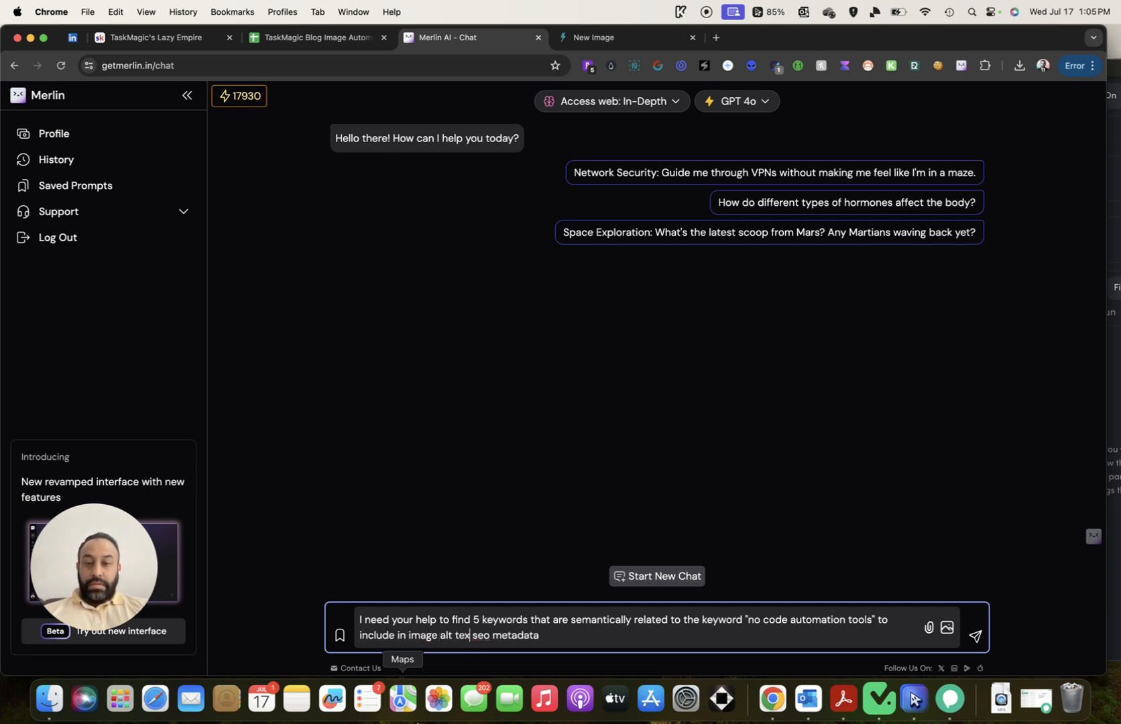
left_click(975, 636)
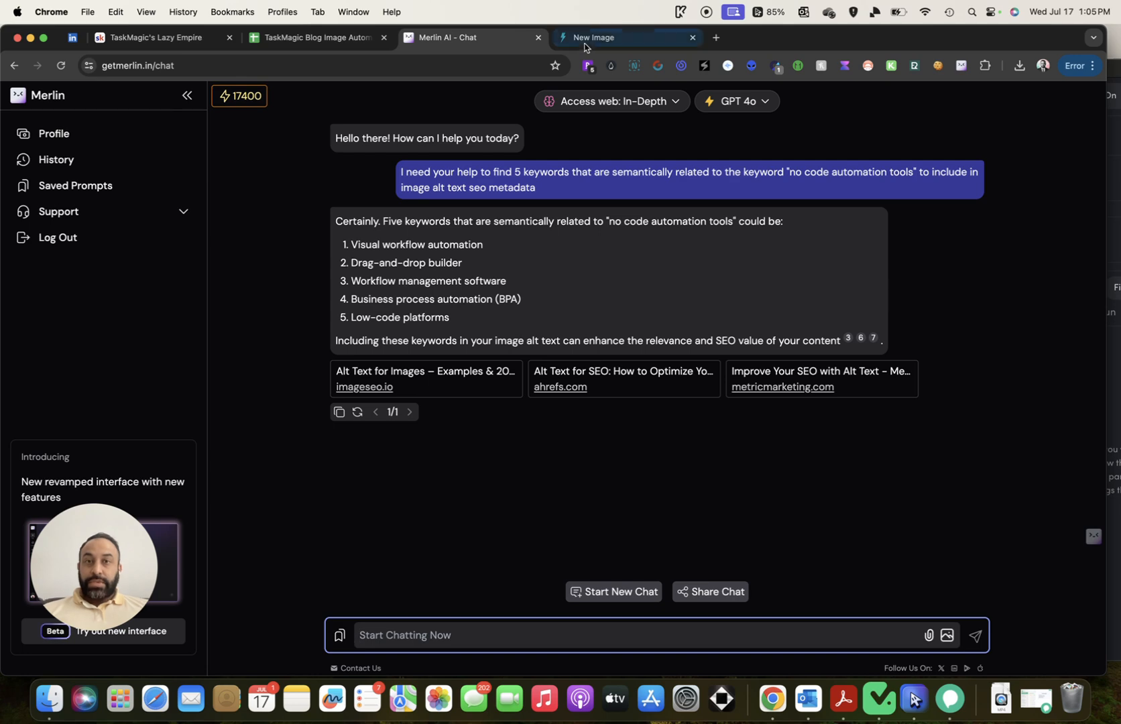
left_click(282, 38)
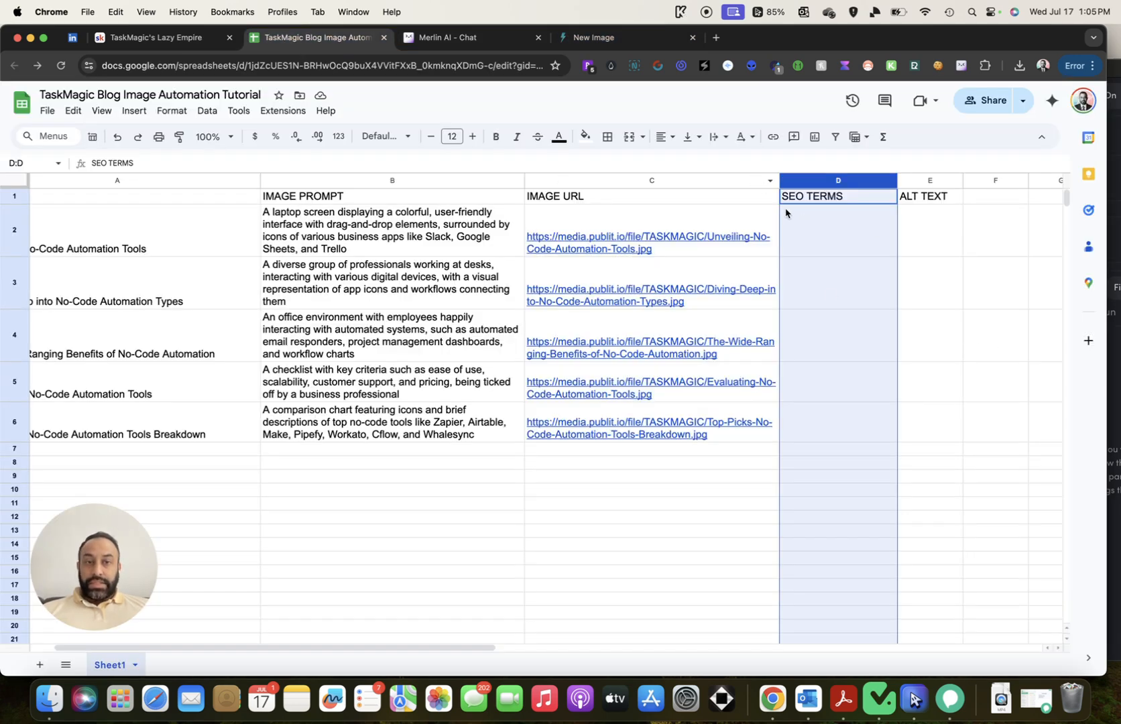
Enter 'no code automation tools' in D2 and paste Merlin's five keywords after it
left_click(834, 246)
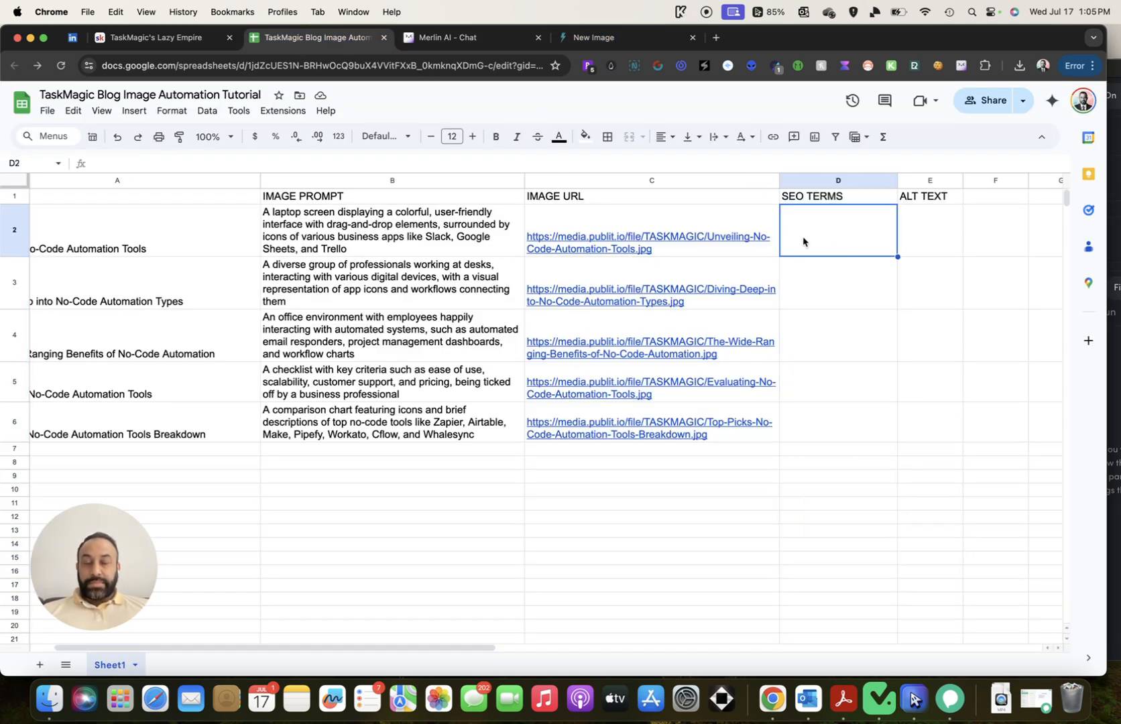
type("no code automation tools")
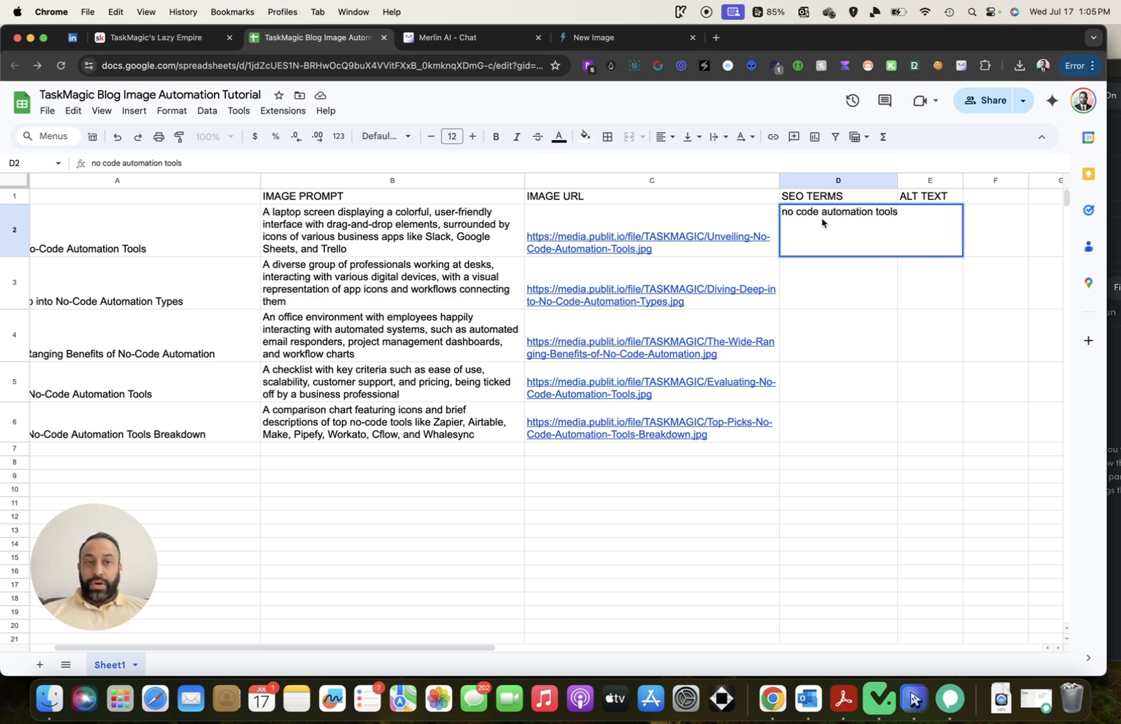
left_click_drag(900, 178, 921, 179)
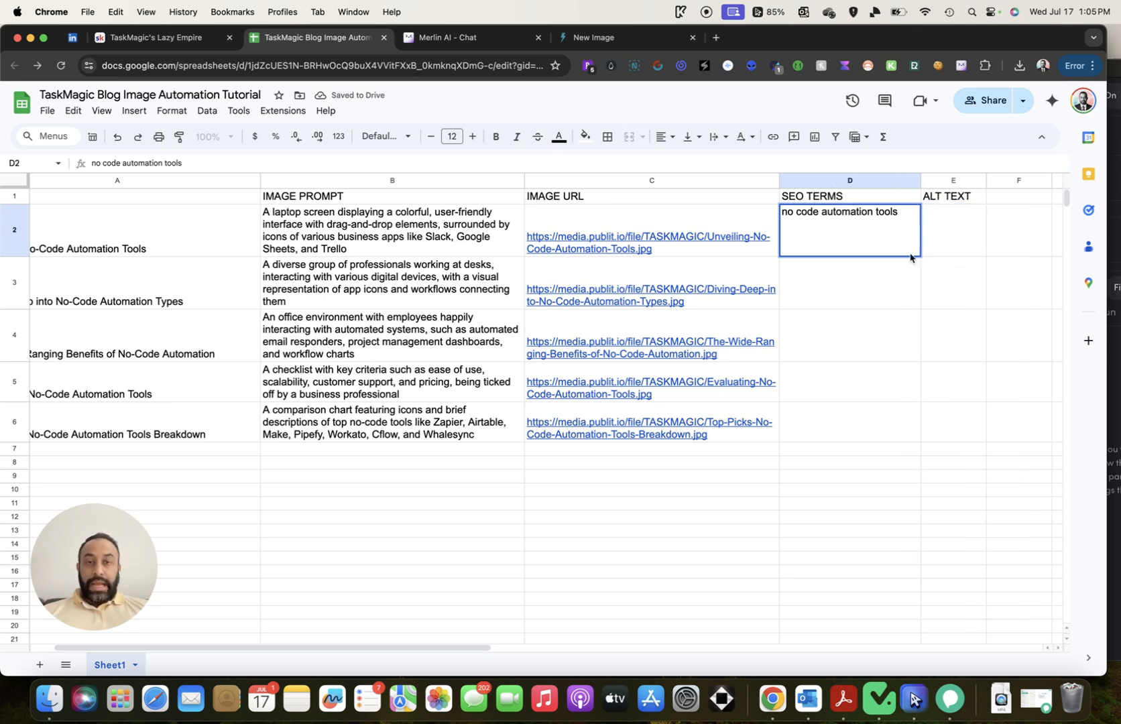
left_click(509, 43)
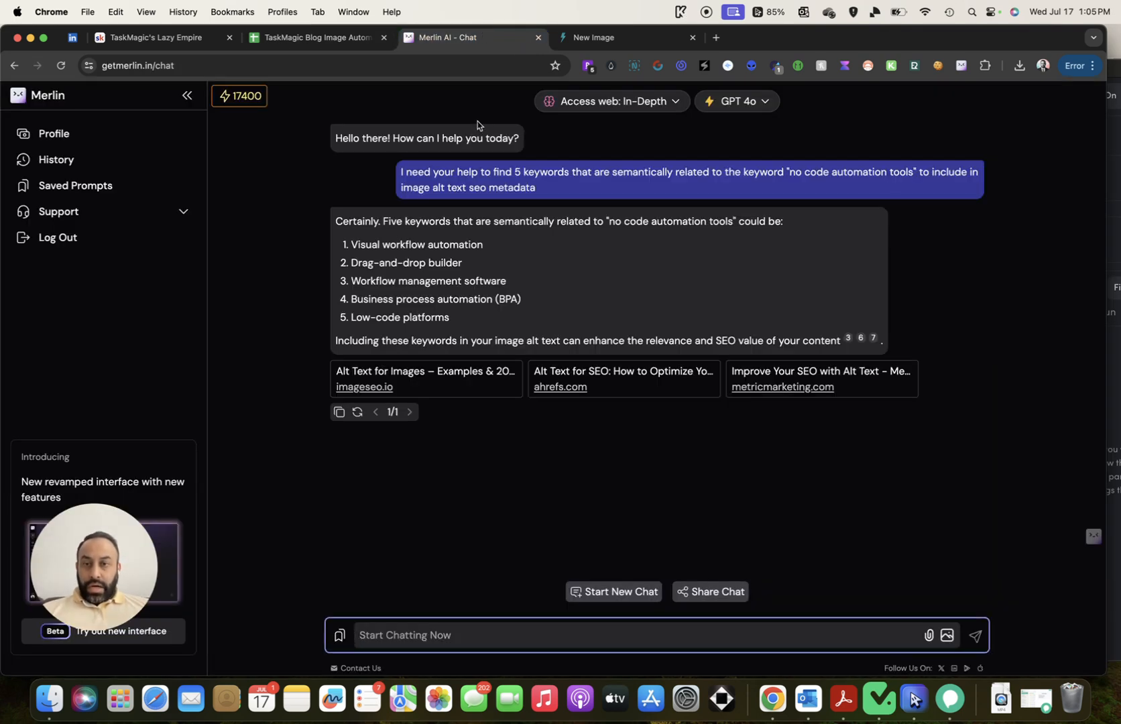
left_click_drag(350, 246, 458, 317)
key("super+c")
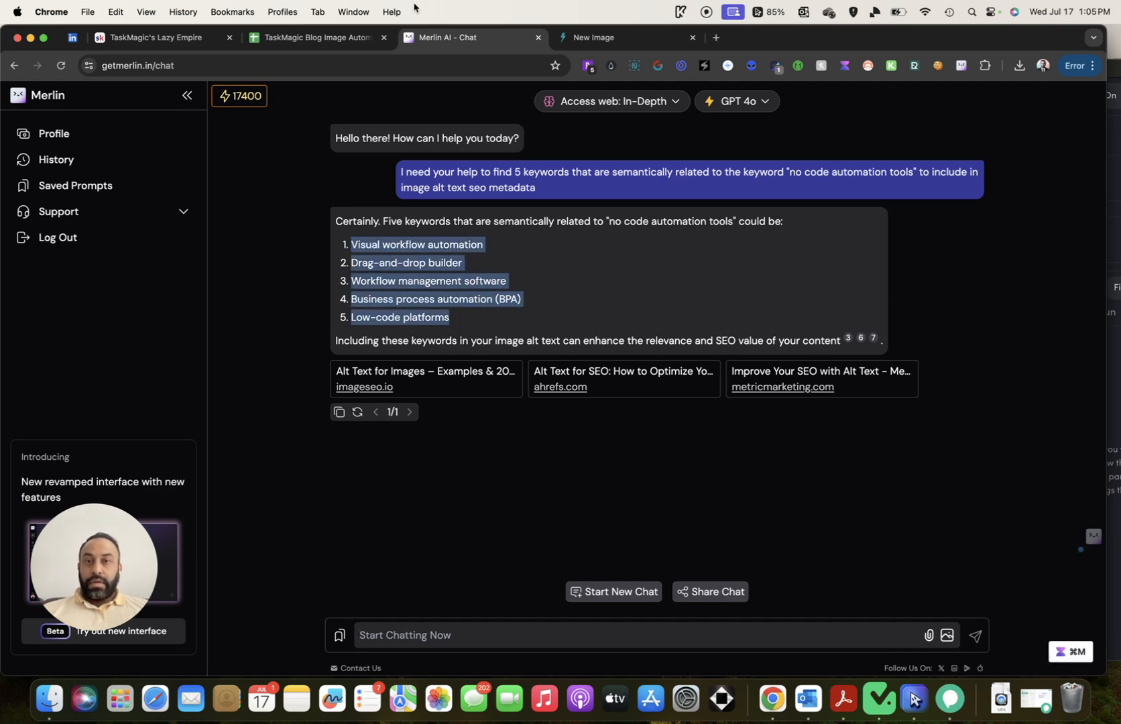
left_click(268, 38)
key("super+v")
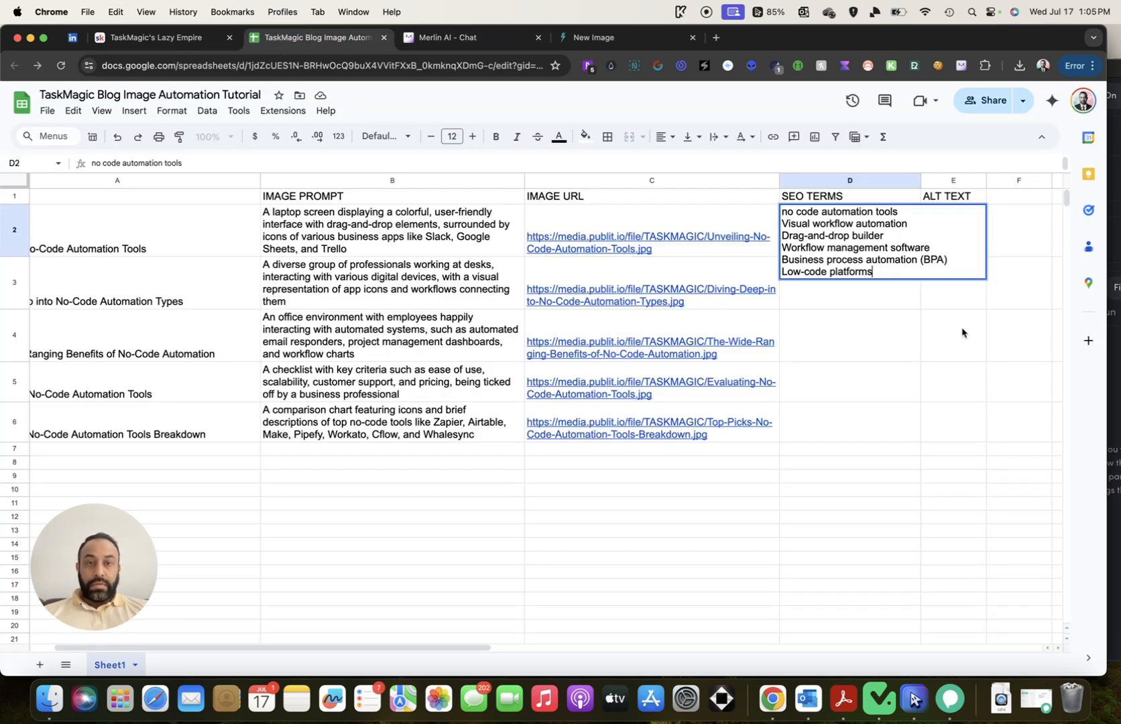
left_click(962, 333)
Remove the '(BPA)' abbreviation from D2 and copy the cell's keywords
left_click(844, 235)
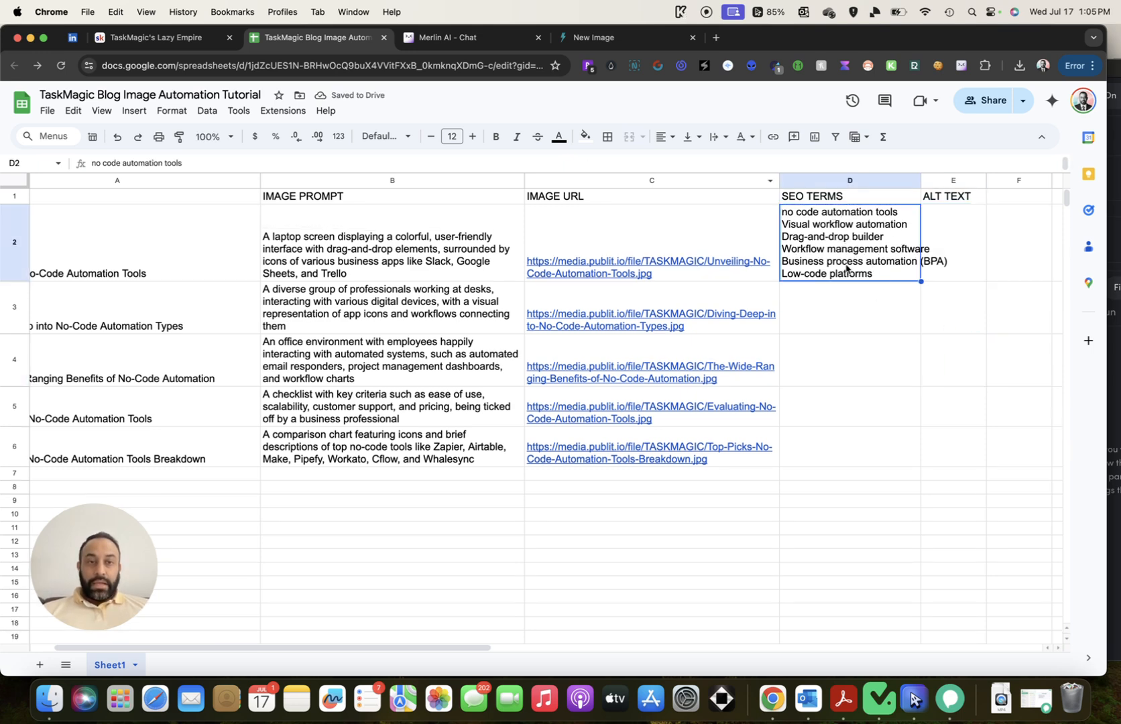
double_click(912, 266)
left_click_drag(951, 259, 925, 260)
key("BackSpace")
key("BackSpace")
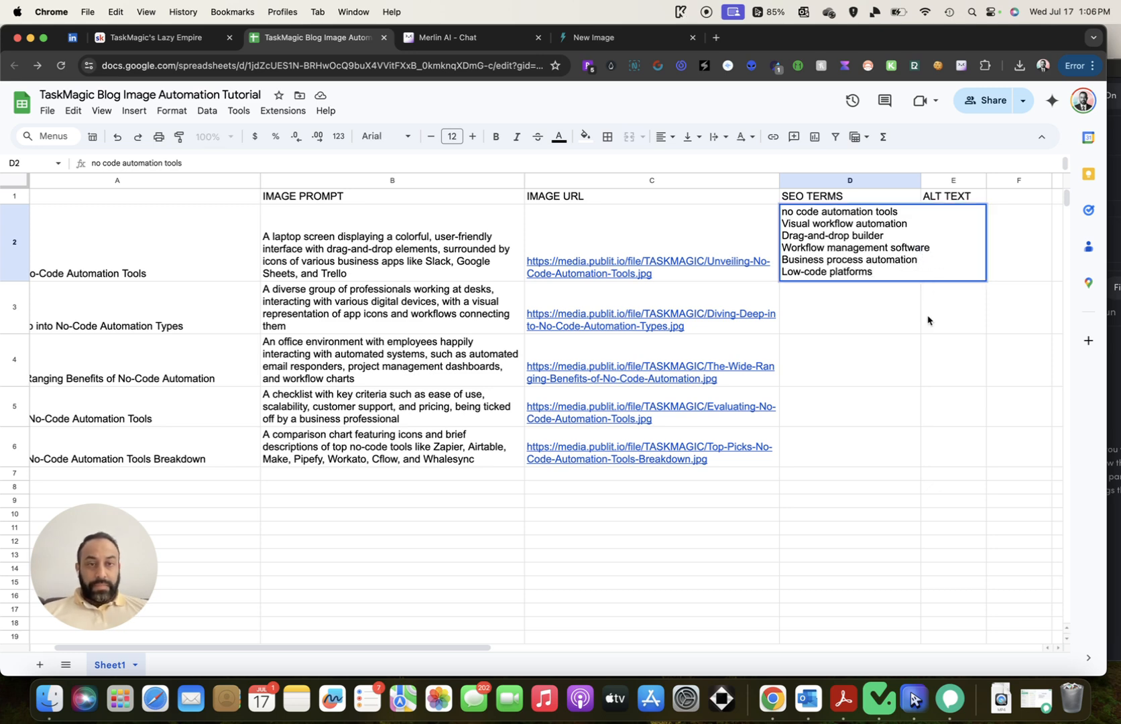
left_click(881, 323)
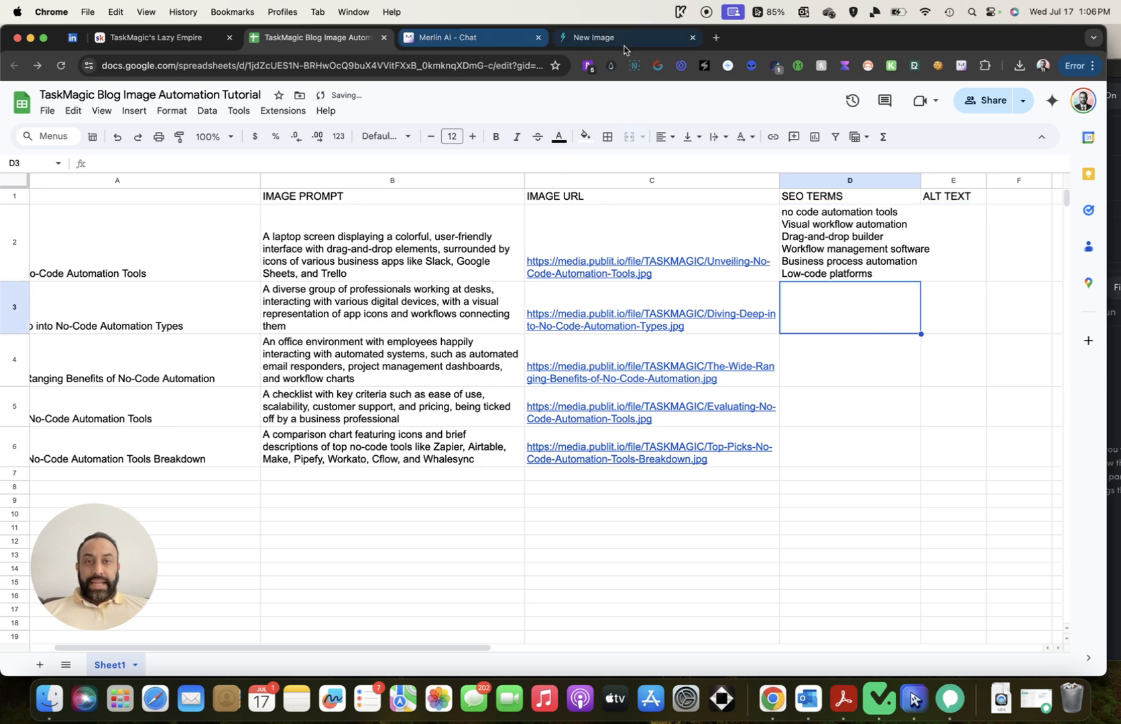
left_click(589, 39)
left_click(314, 38)
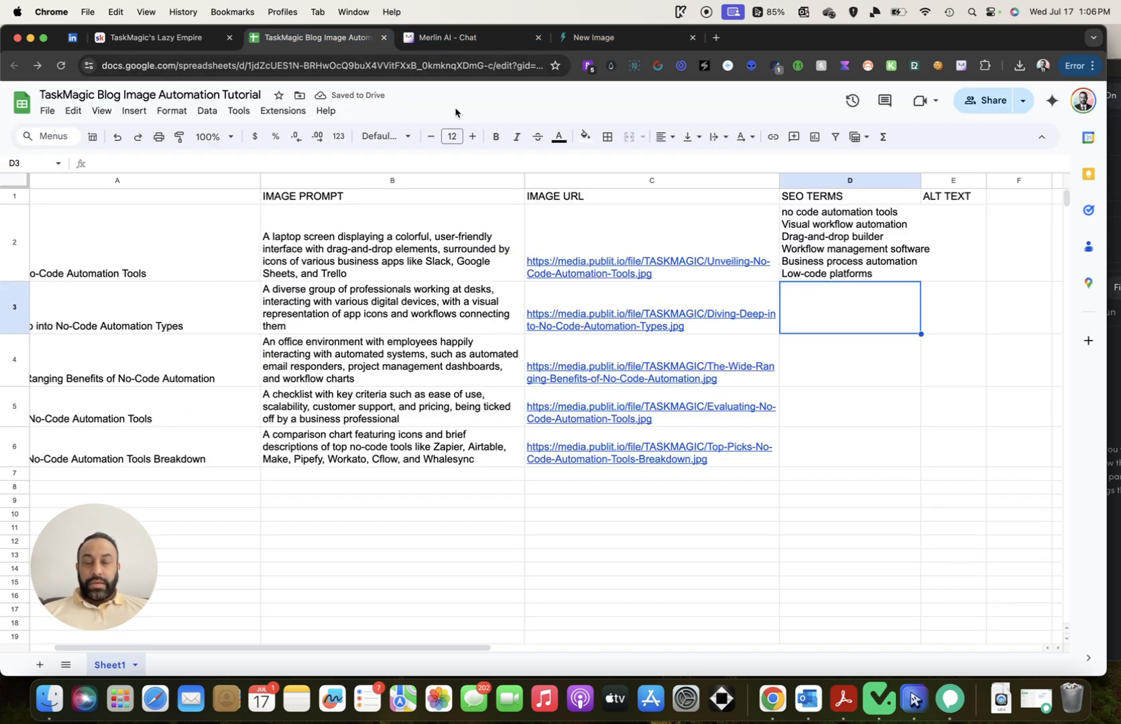
left_click(835, 259)
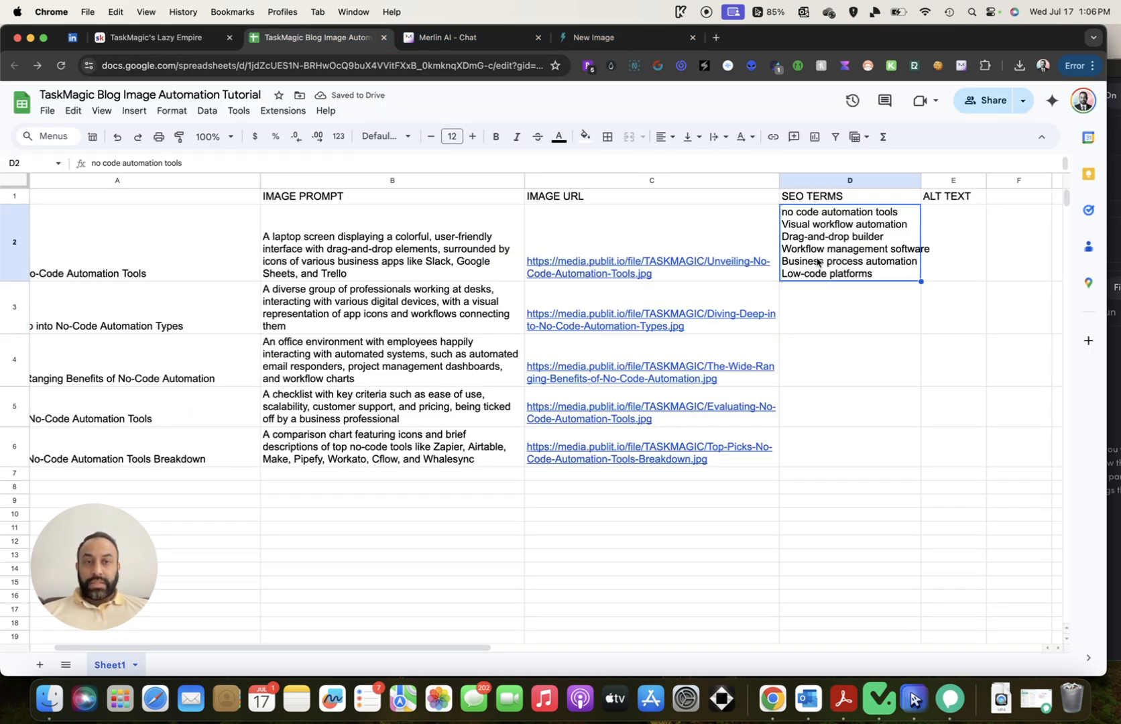
key("super+c")
left_click(590, 38)
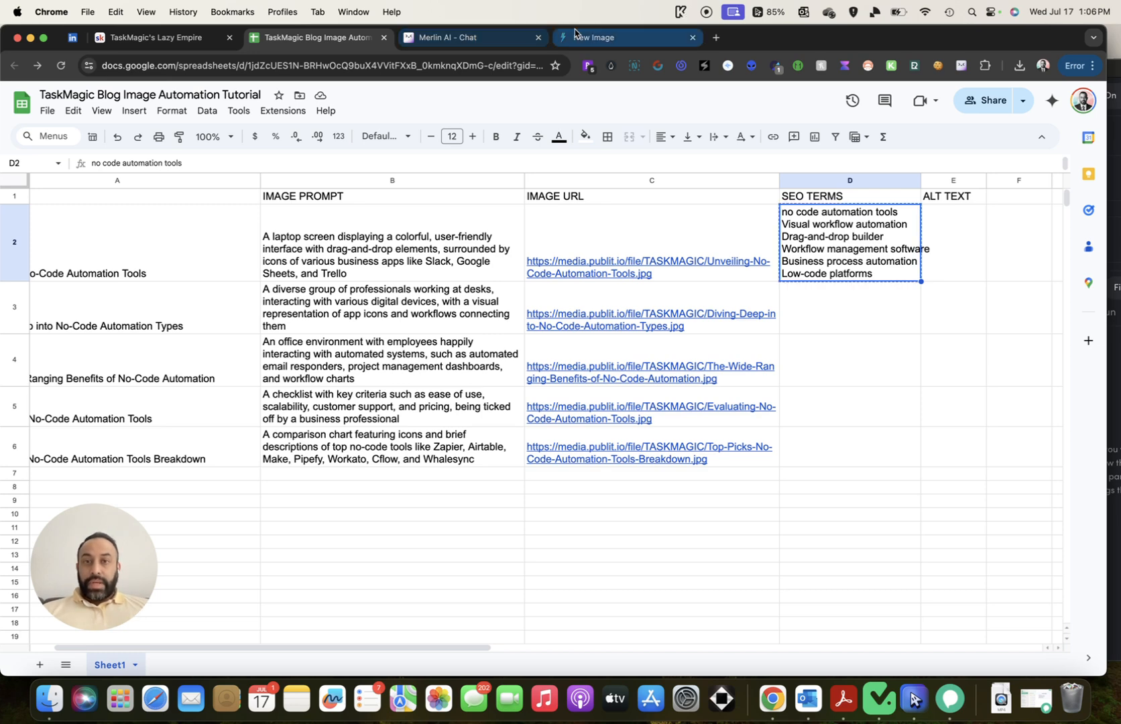
Paste the six D2 keywords into AltText.ai's Keywords box and delete the stray leading quote
left_click(423, 464)
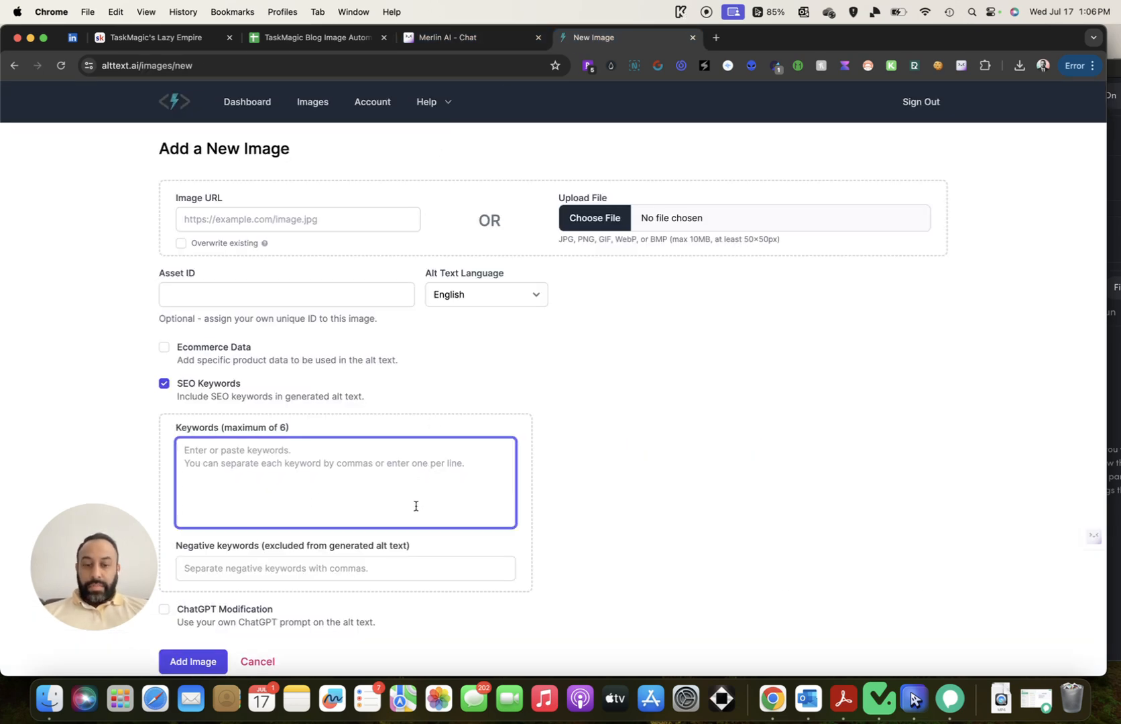
key("super+v")
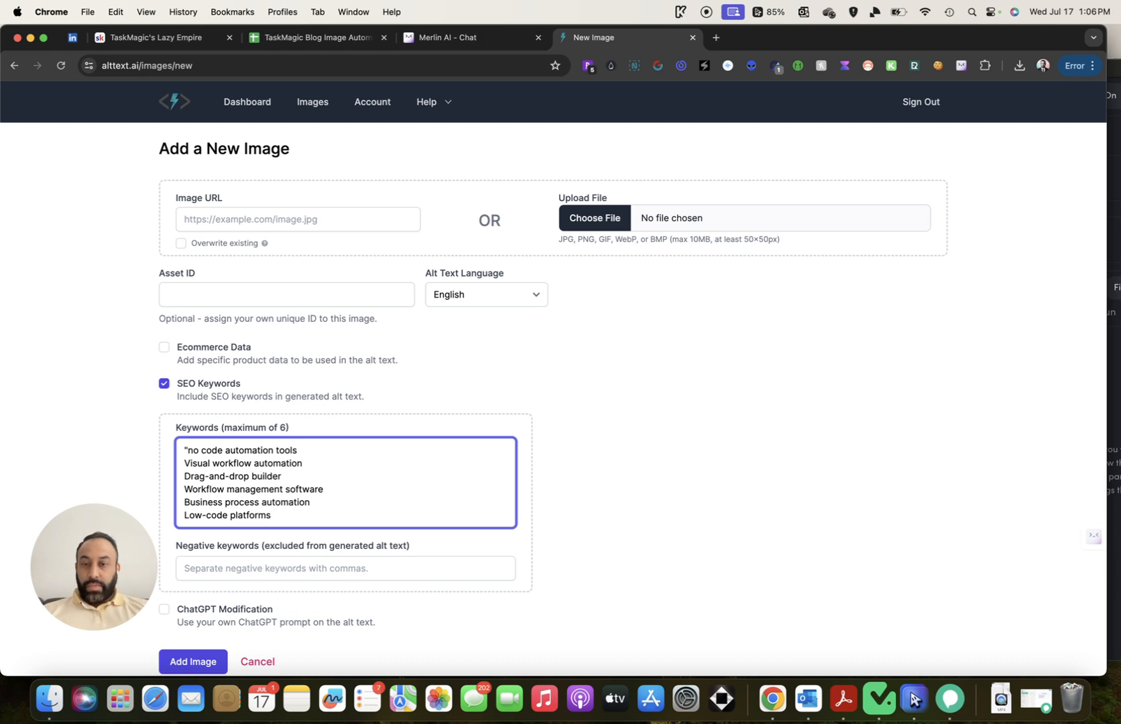
left_click(192, 457)
key("BackSpace")
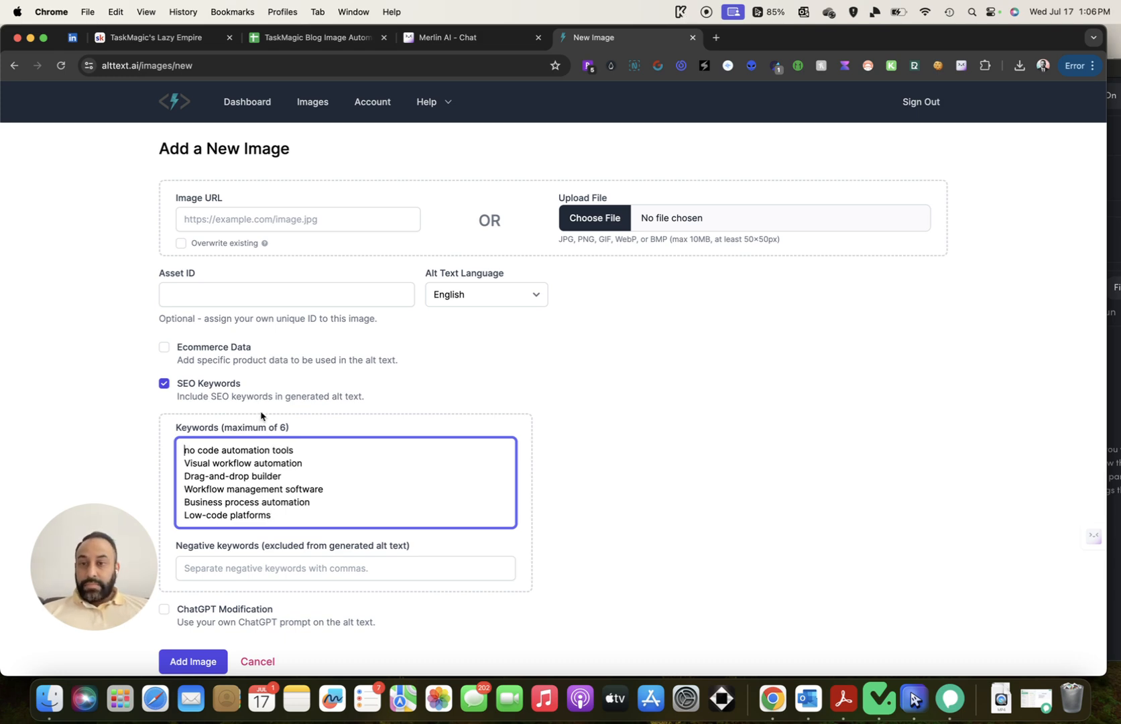
left_click(375, 30)
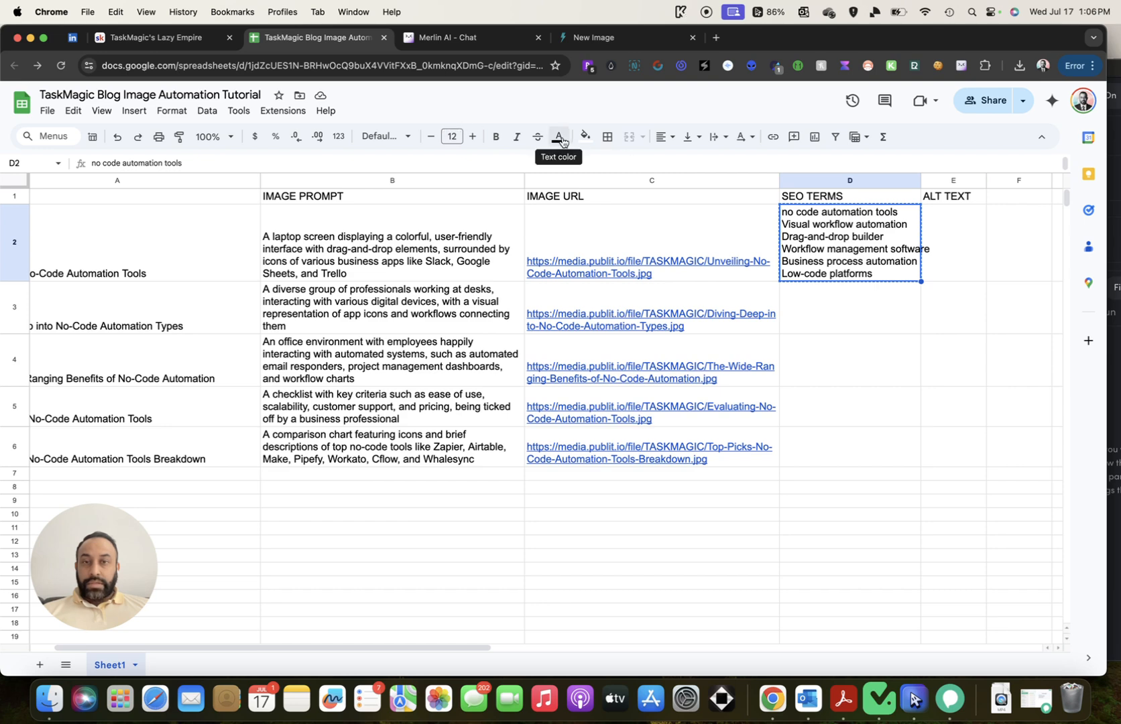
left_click(394, 138)
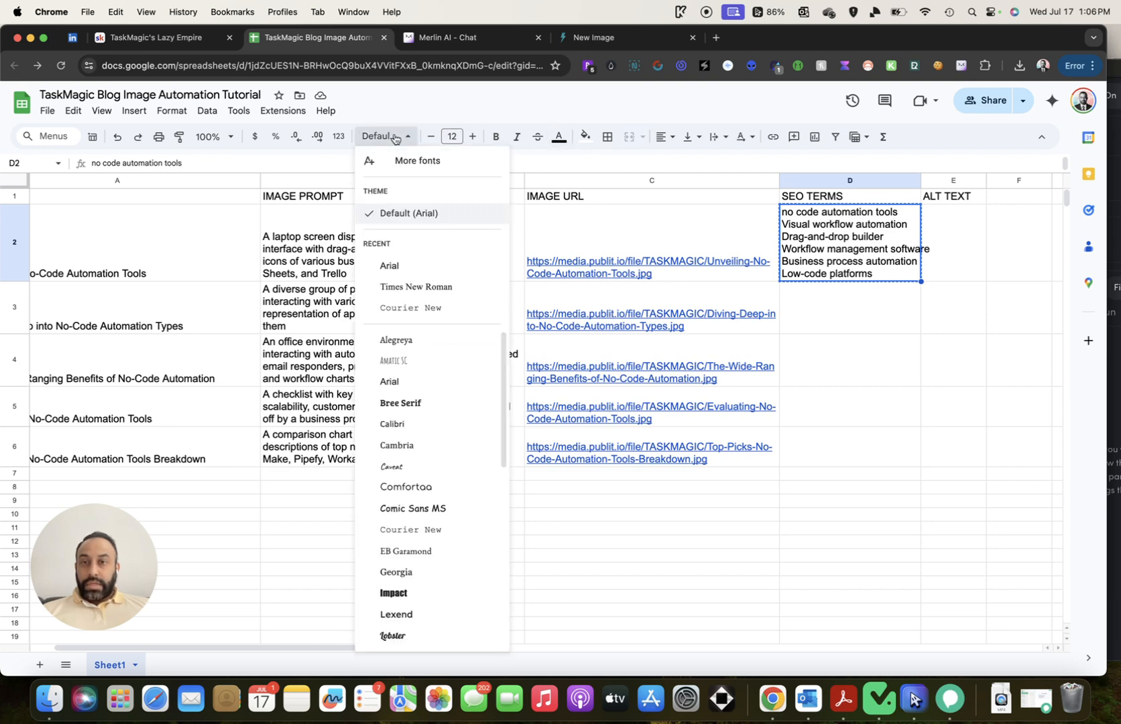
Set D2 to Default (Arial) and widen column D to fit 'Workflow management software'
left_click(431, 212)
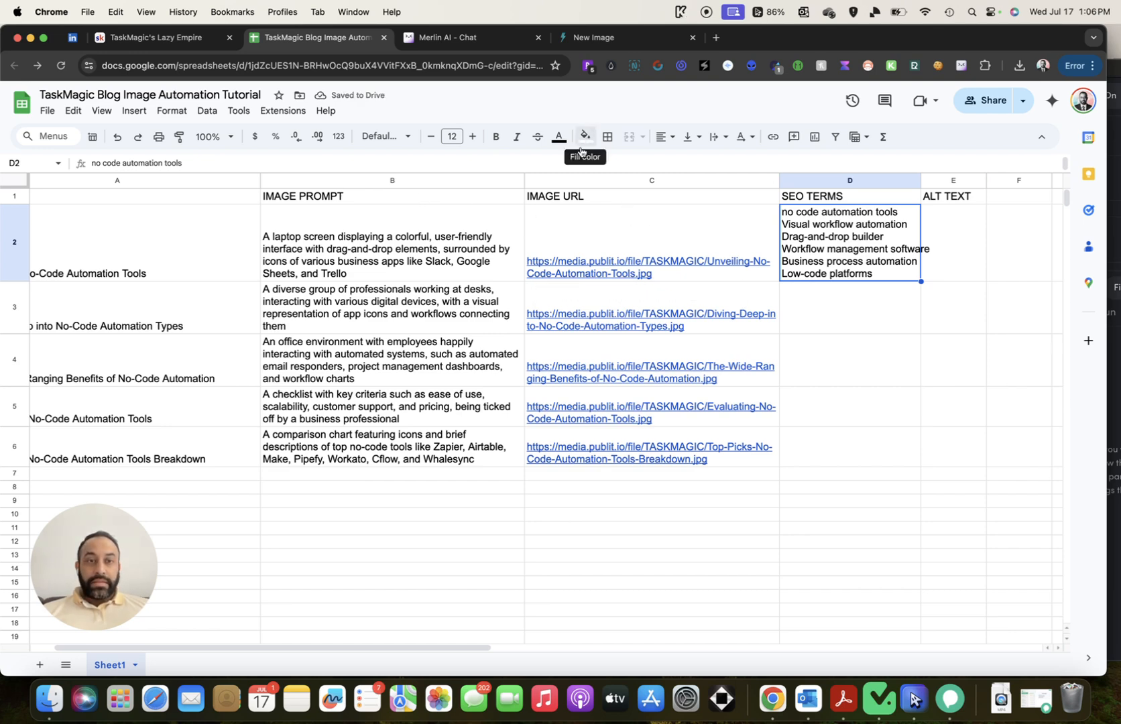
left_click(937, 319)
left_click(897, 273)
double_click(897, 274)
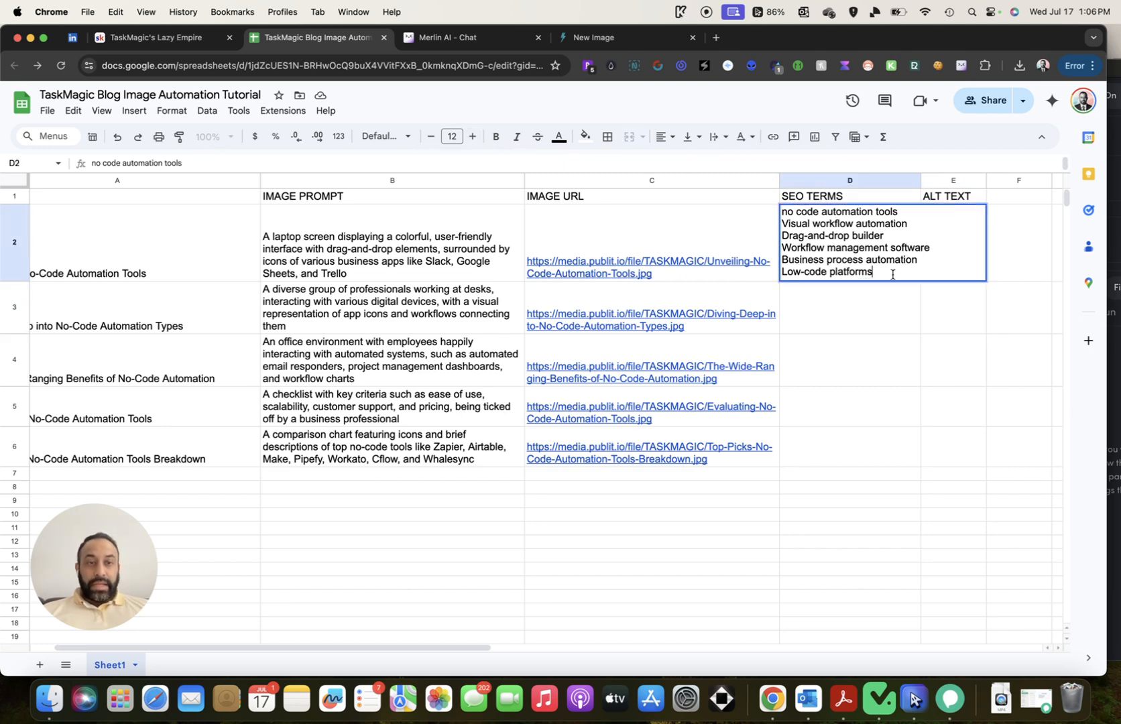
left_click(897, 301)
left_click(785, 213)
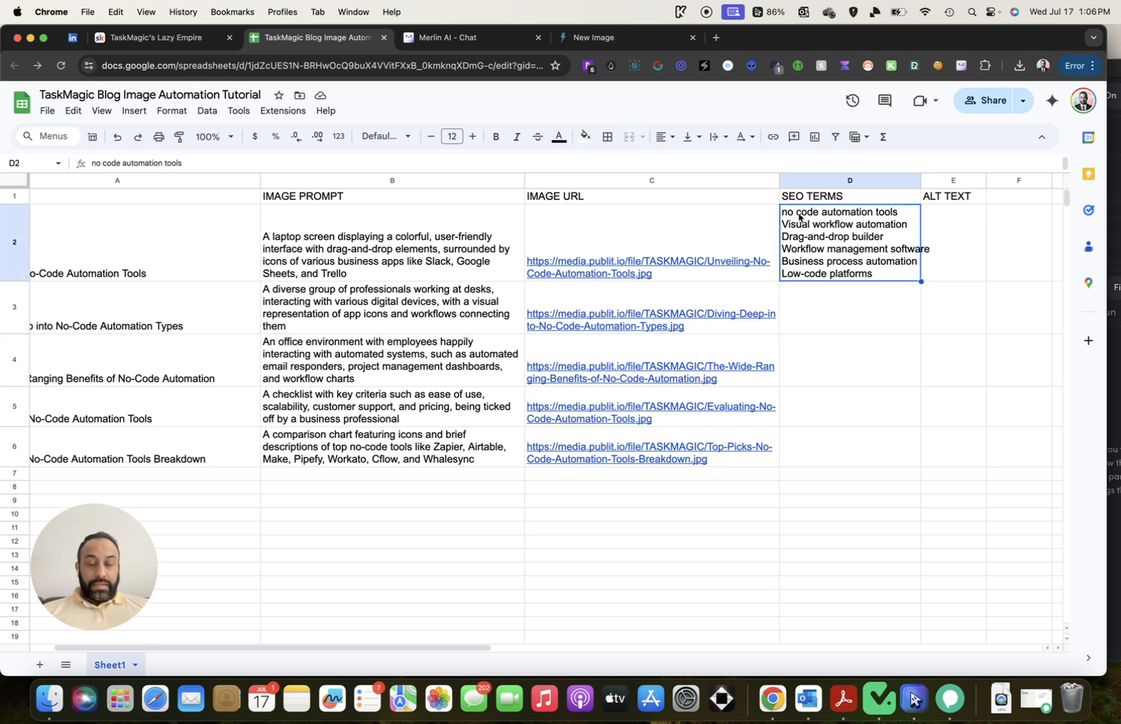
left_click_drag(920, 180, 941, 180)
left_click(915, 294)
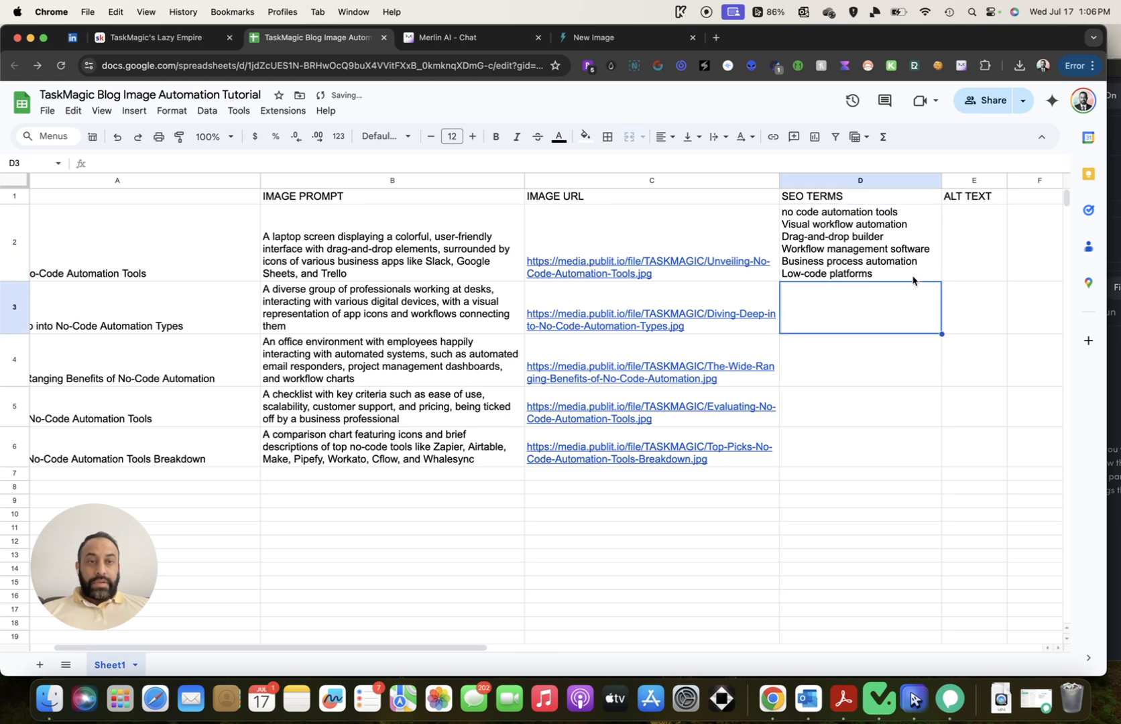
left_click(906, 252)
left_click_drag(942, 281, 938, 448)
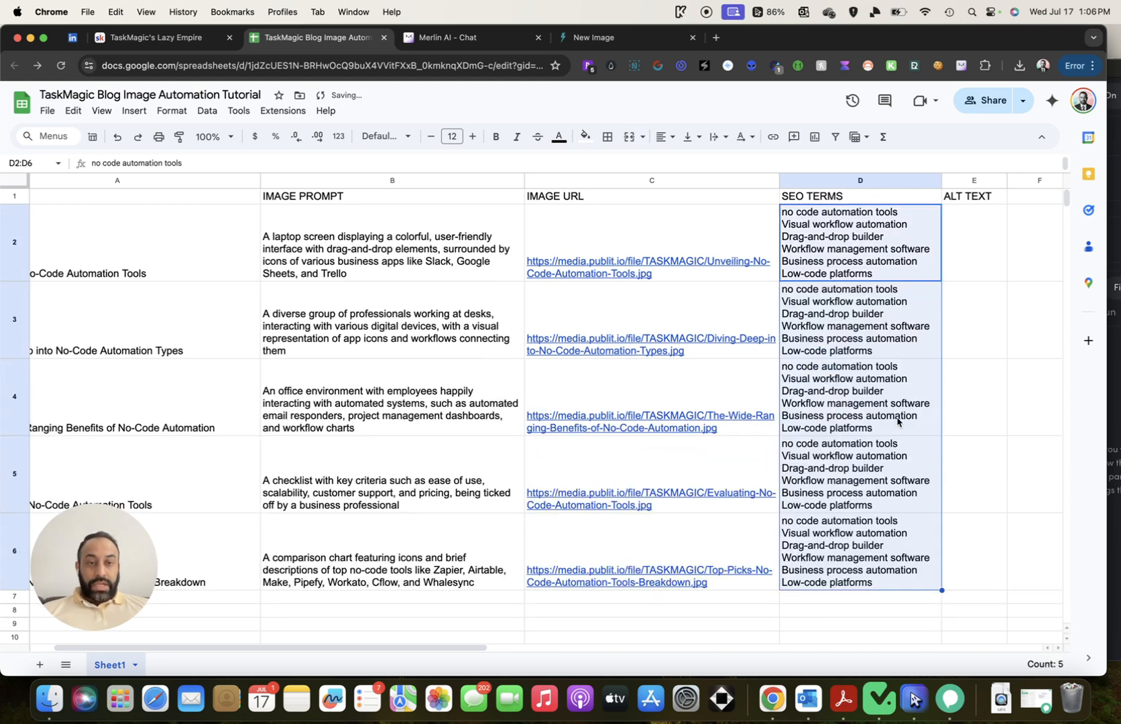
scroll(776, 405, "down", 5)
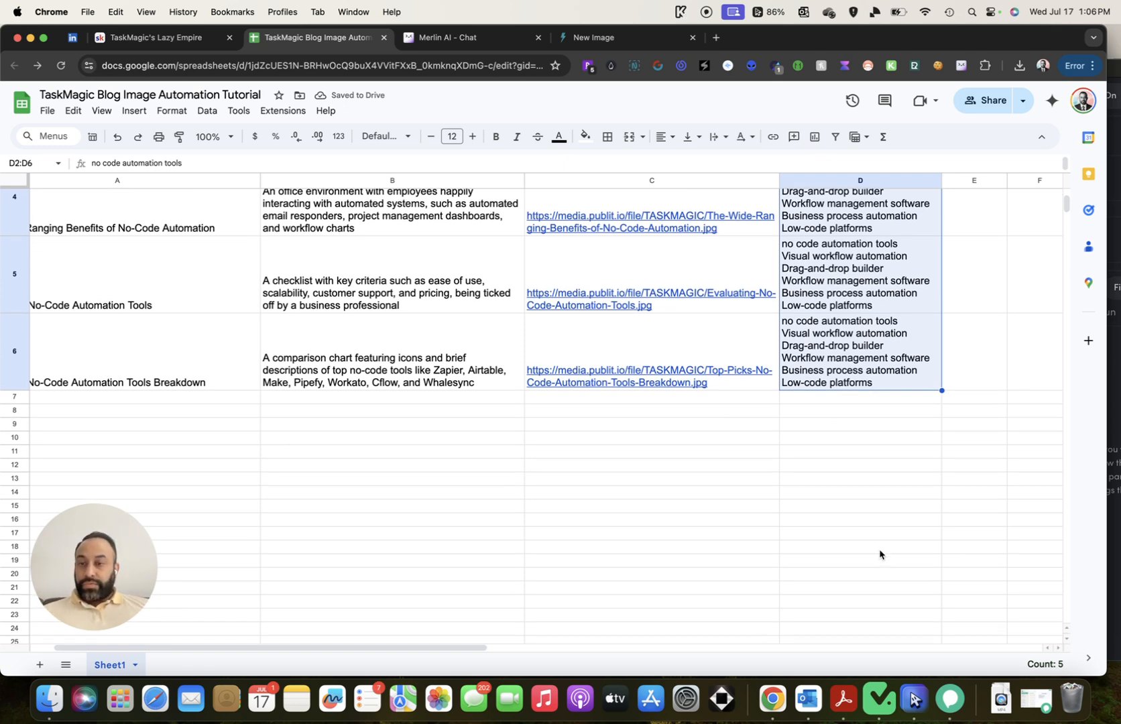
scroll(879, 554, "up", 4)
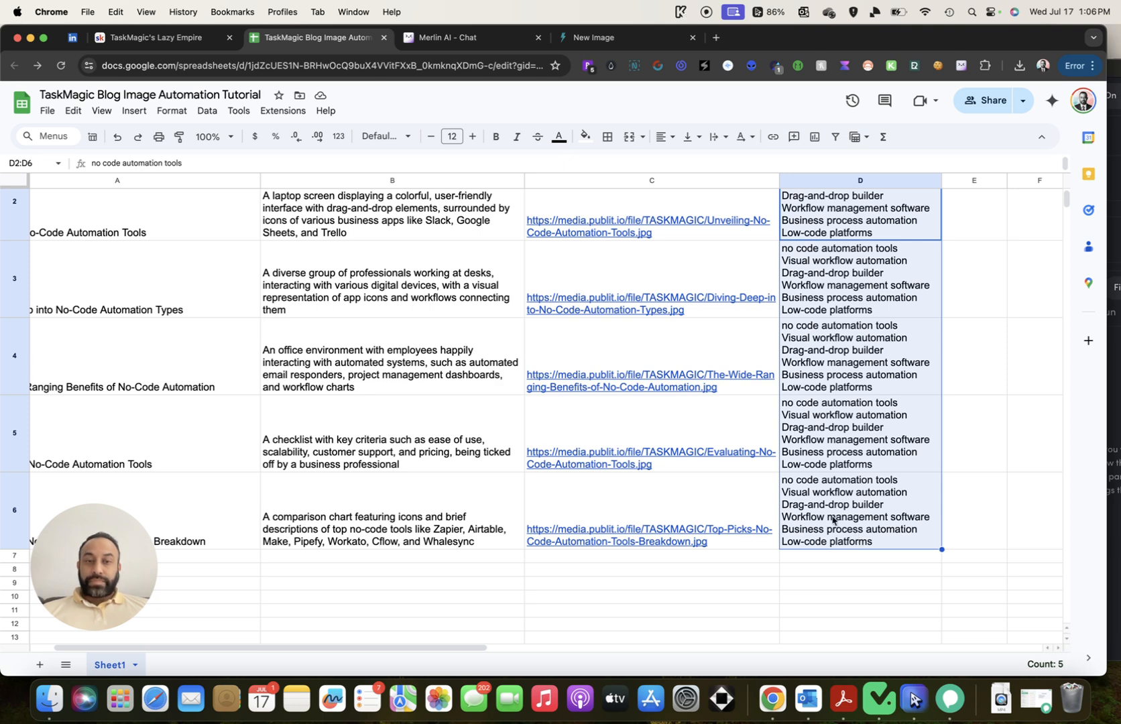
scroll(826, 424, "up", 2)
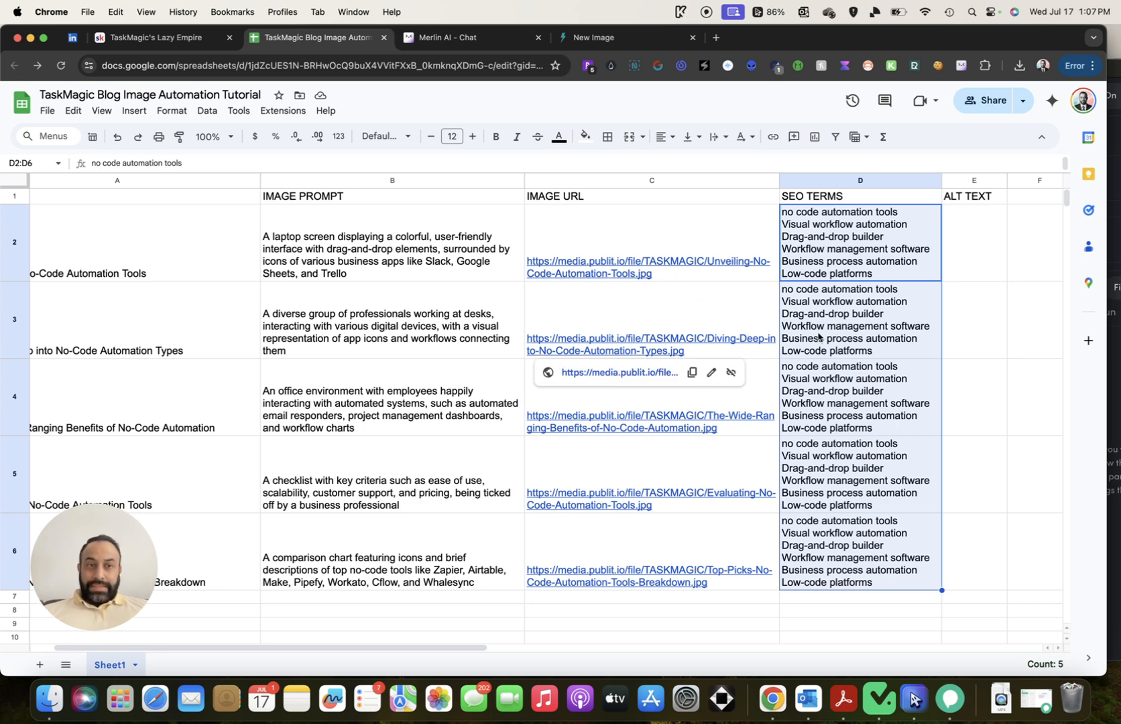
left_click(960, 261)
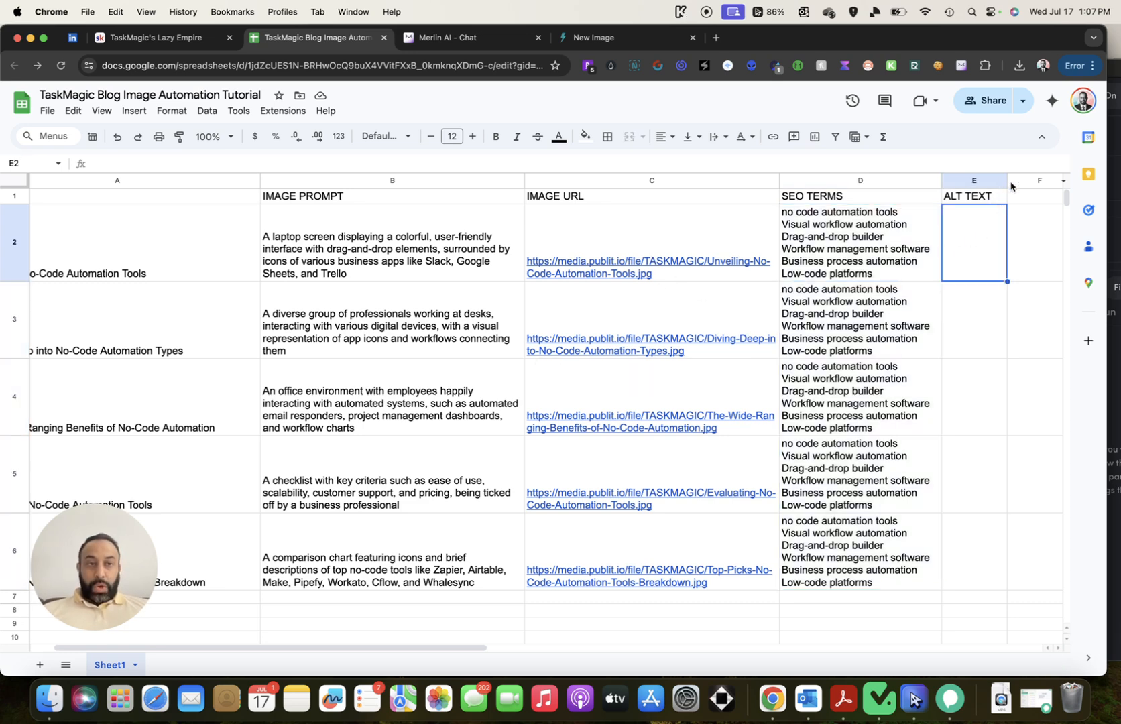
left_click_drag(1007, 181, 1037, 181)
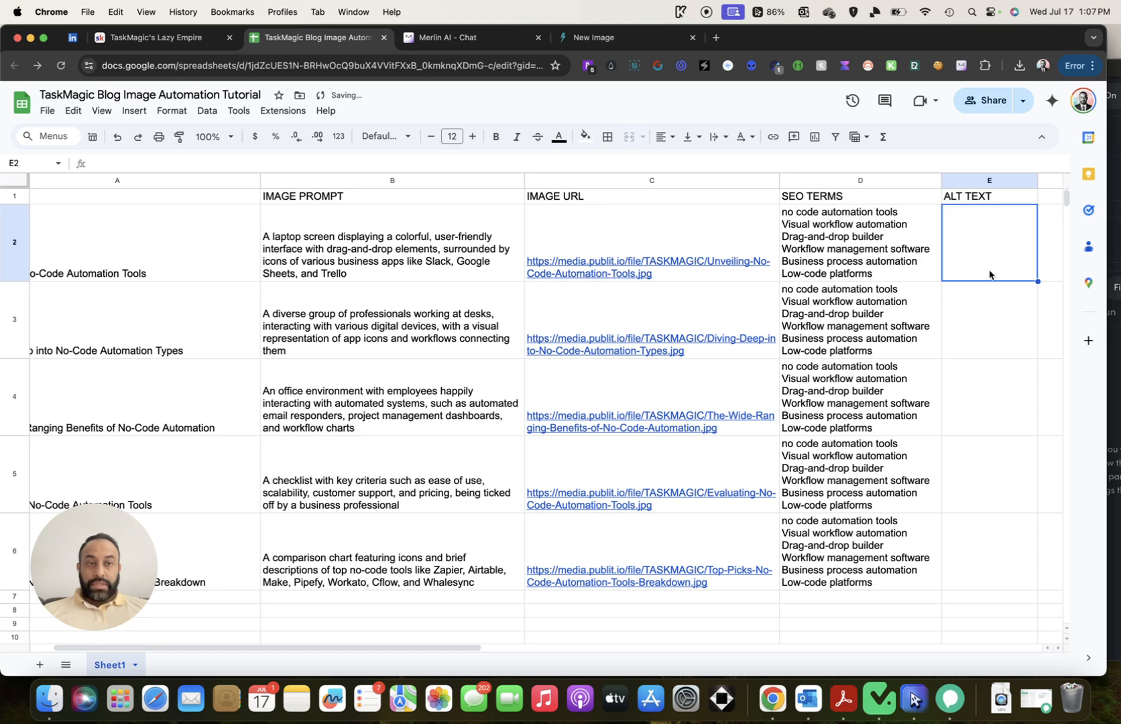
Create a new Web automation named 'TaskMagic Image Alt Text Generation Tutorial'
left_click(878, 698)
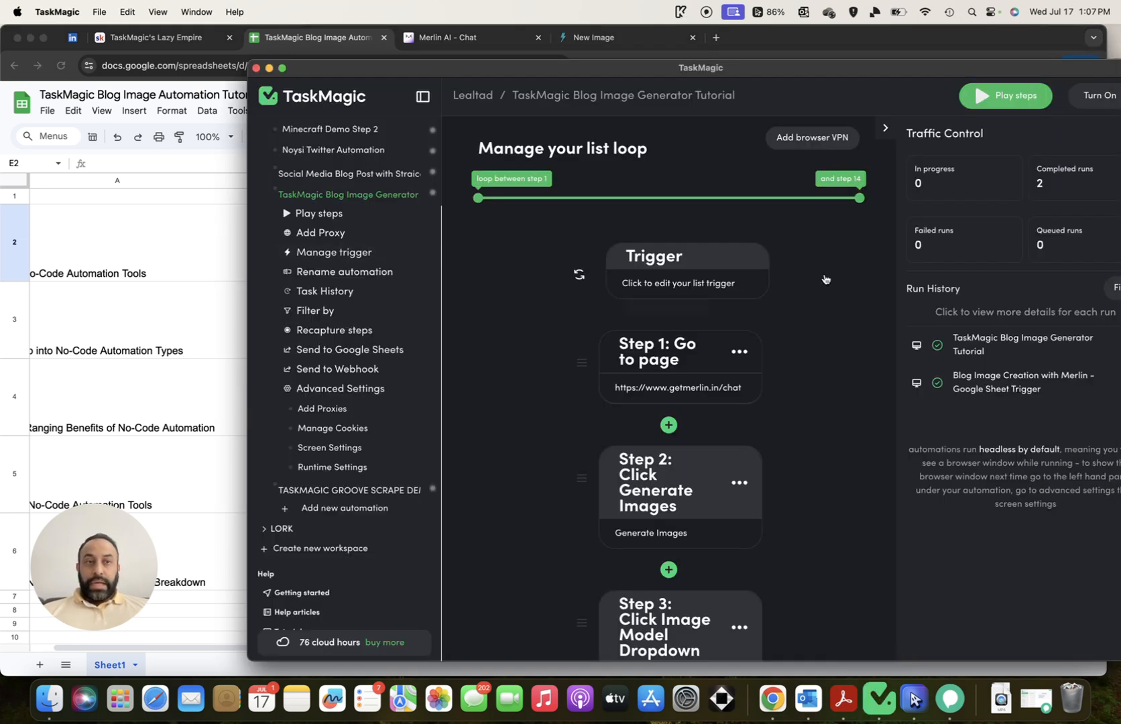
scroll(416, 252, "down", 1)
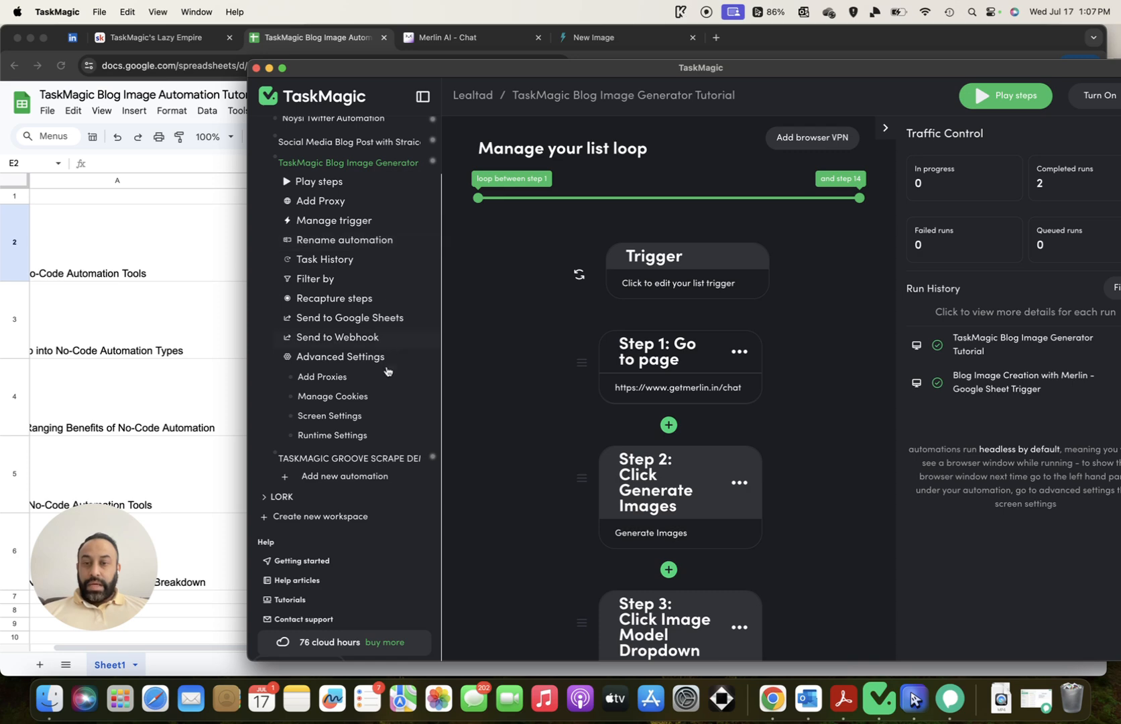
left_click(369, 478)
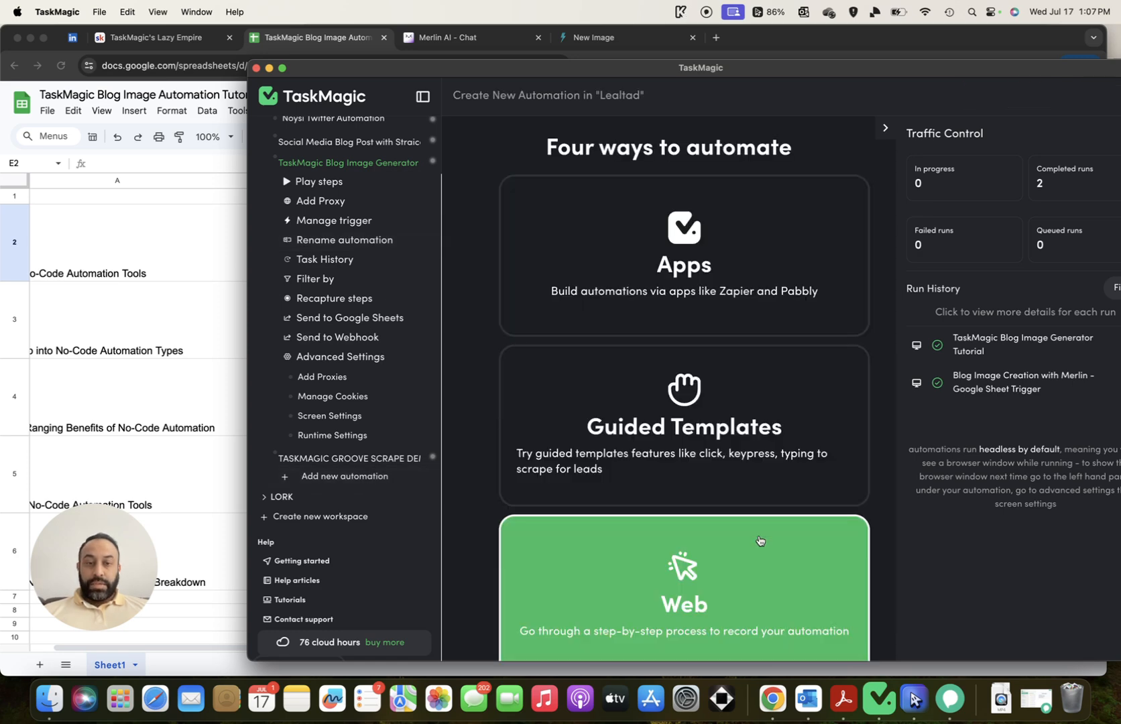
left_click(572, 330)
left_click(693, 362)
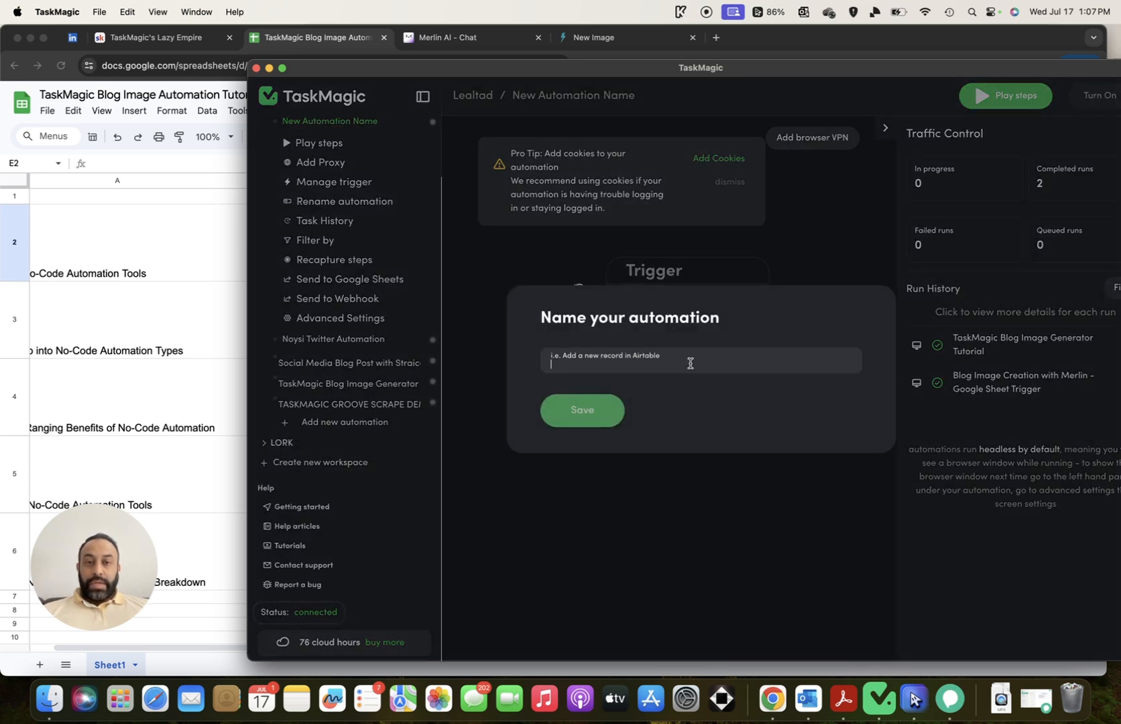
type("Tas")
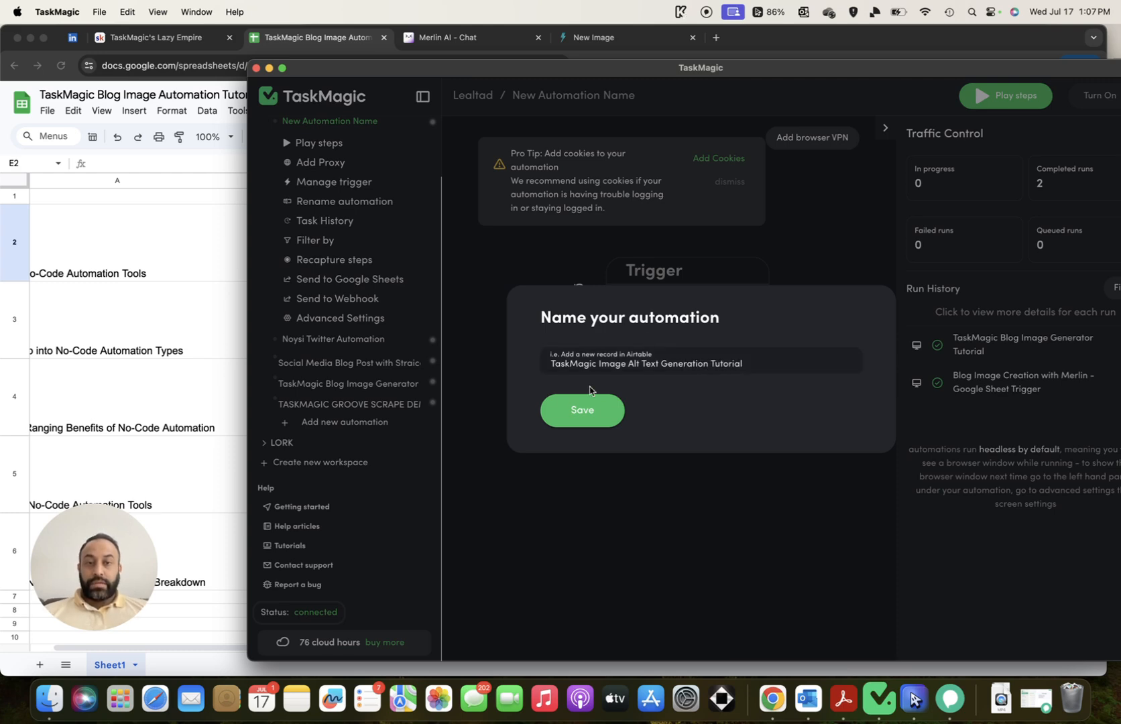
left_click(582, 409)
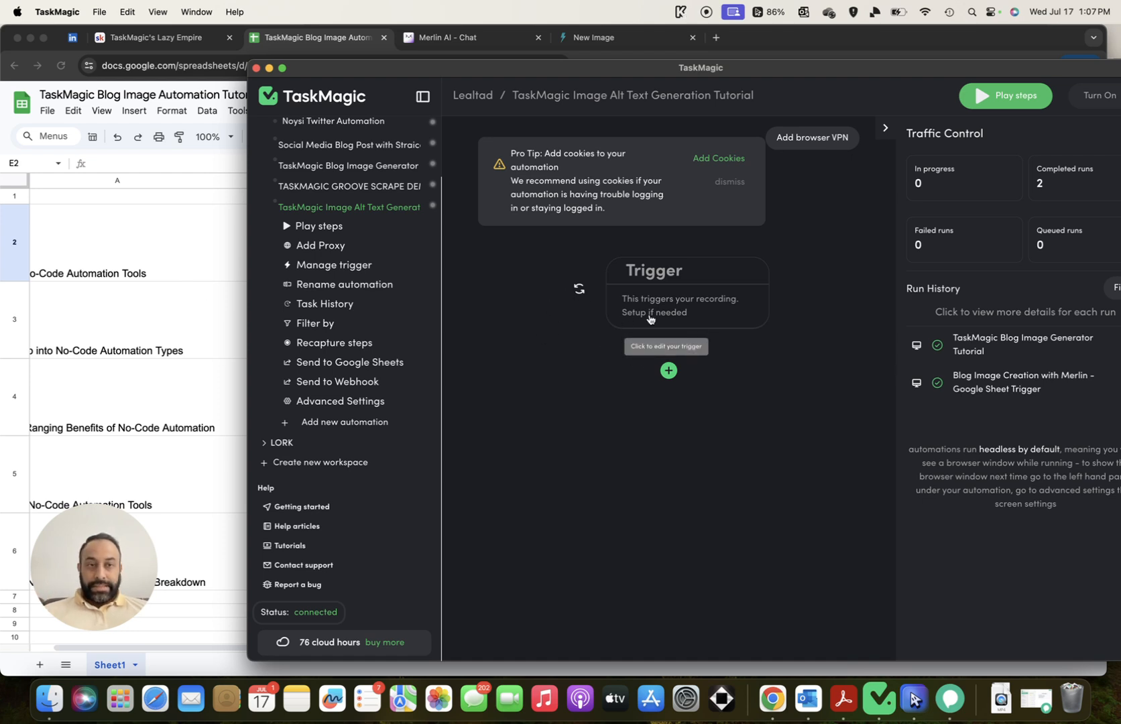
Add a Record step after the Trigger and load AltText.ai's Images page in Chrome
left_click(669, 370)
left_click(624, 266)
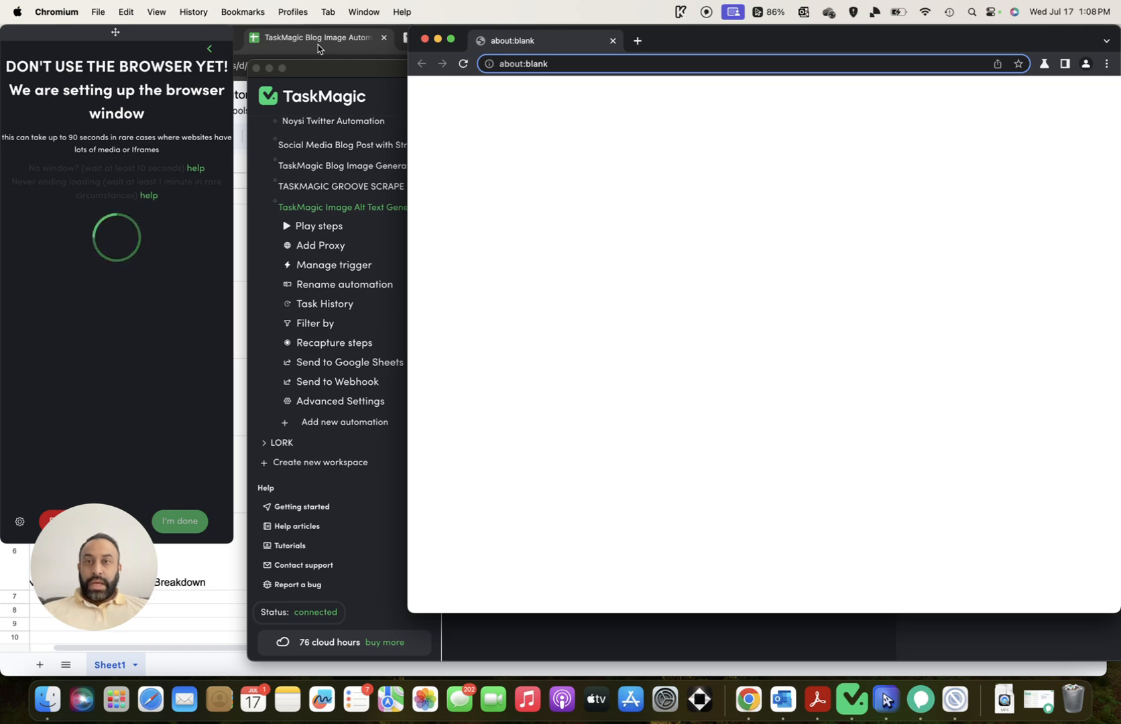
left_click(321, 39)
left_click(583, 37)
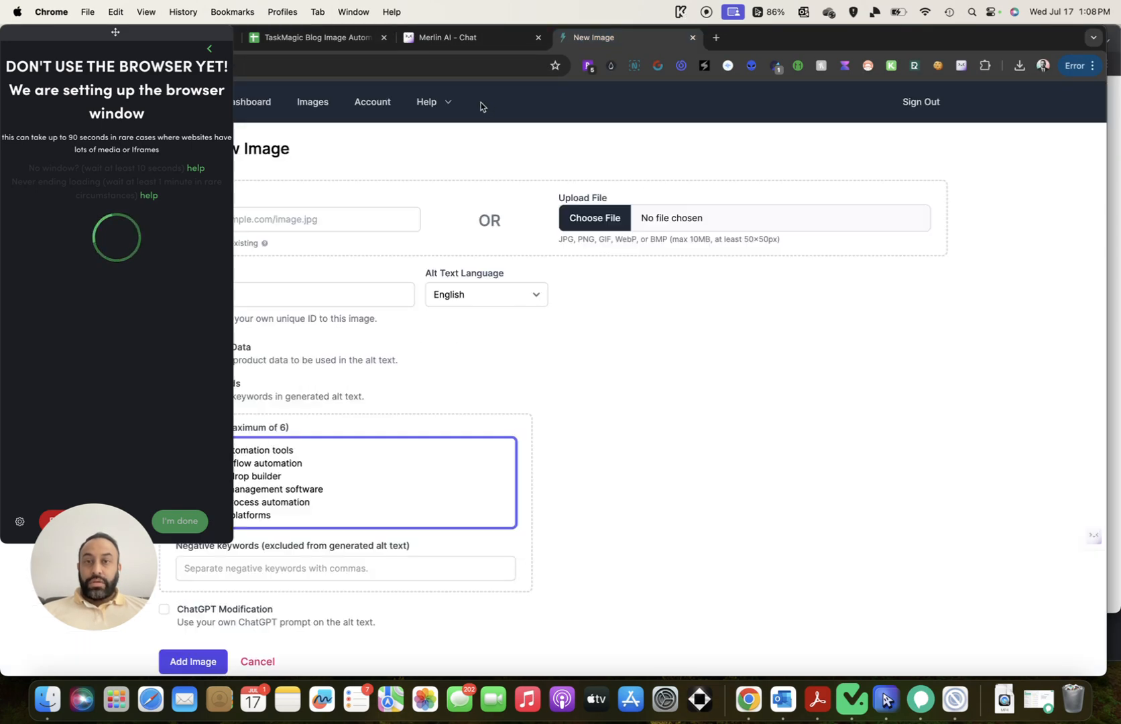
left_click(386, 68)
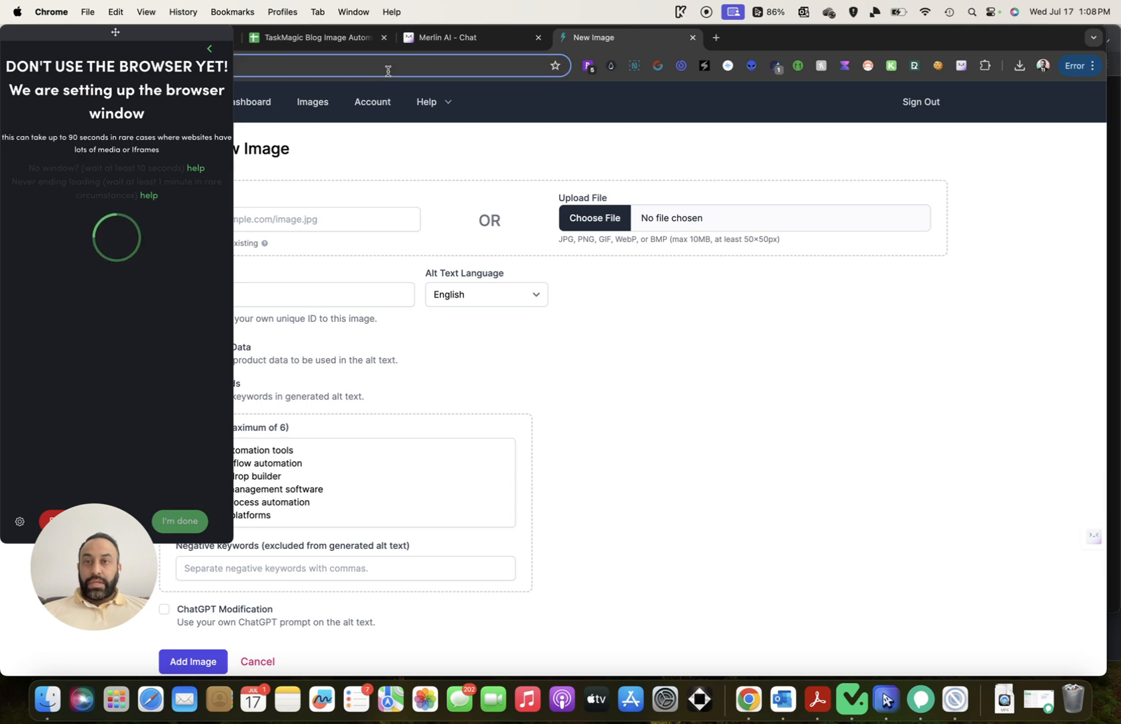
left_click(139, 35)
left_click_drag(138, 35, 137, 110)
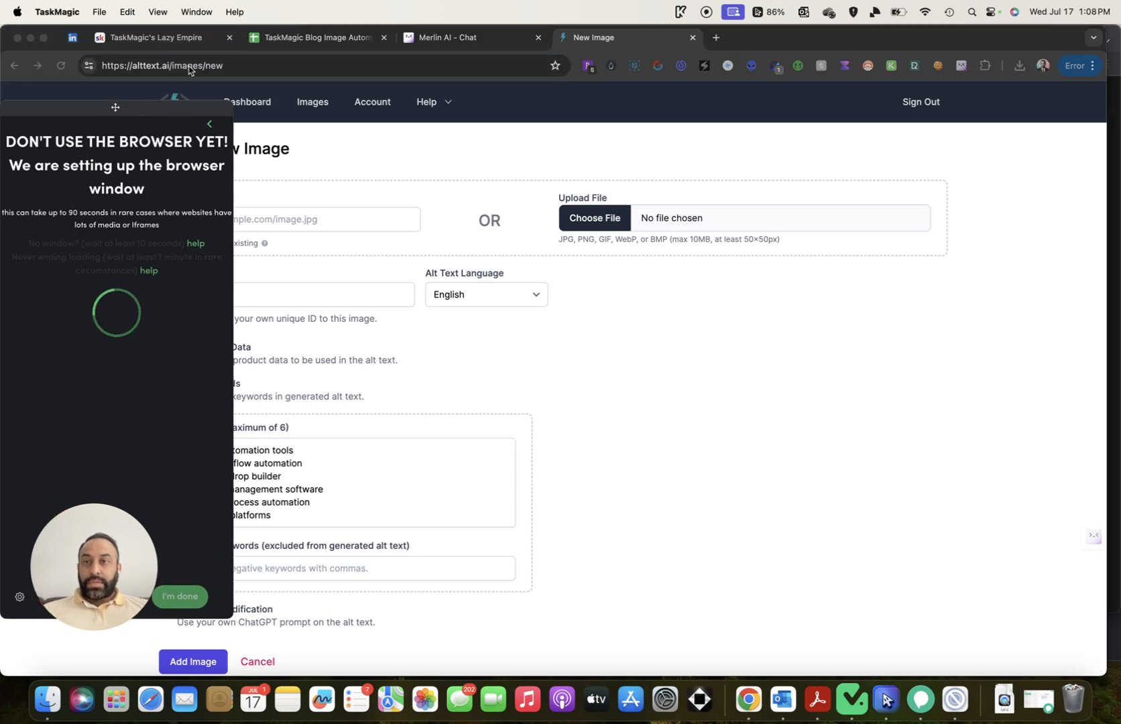
left_click(327, 109)
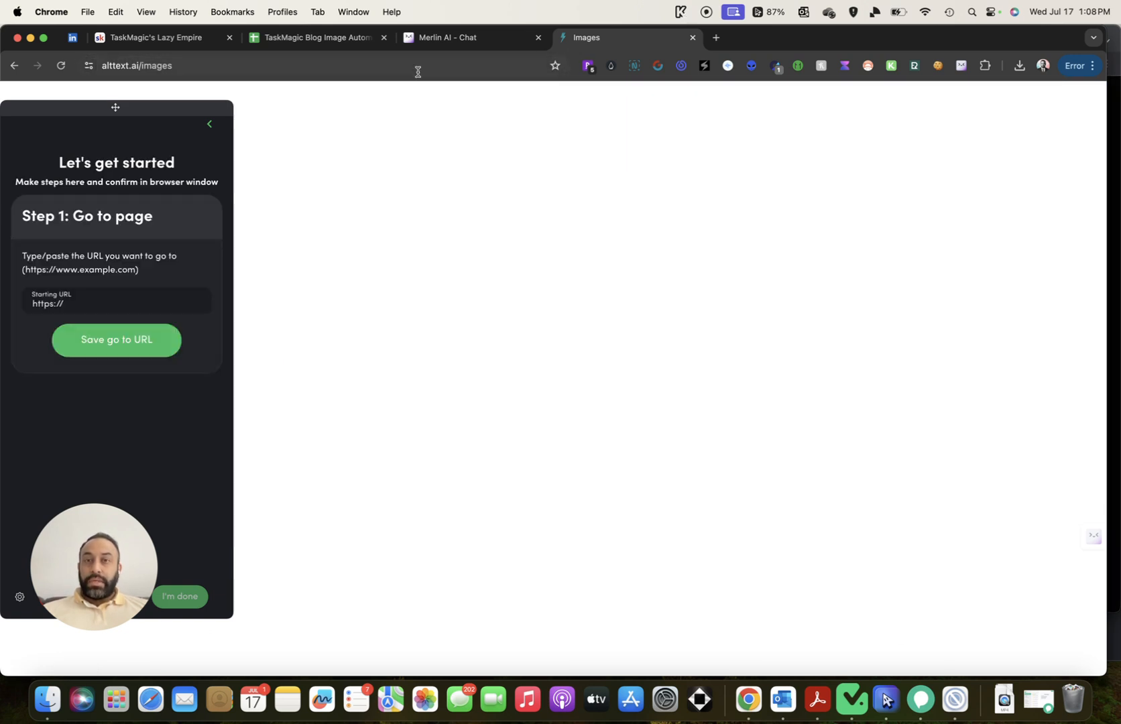
left_click_drag(117, 107, 139, 148)
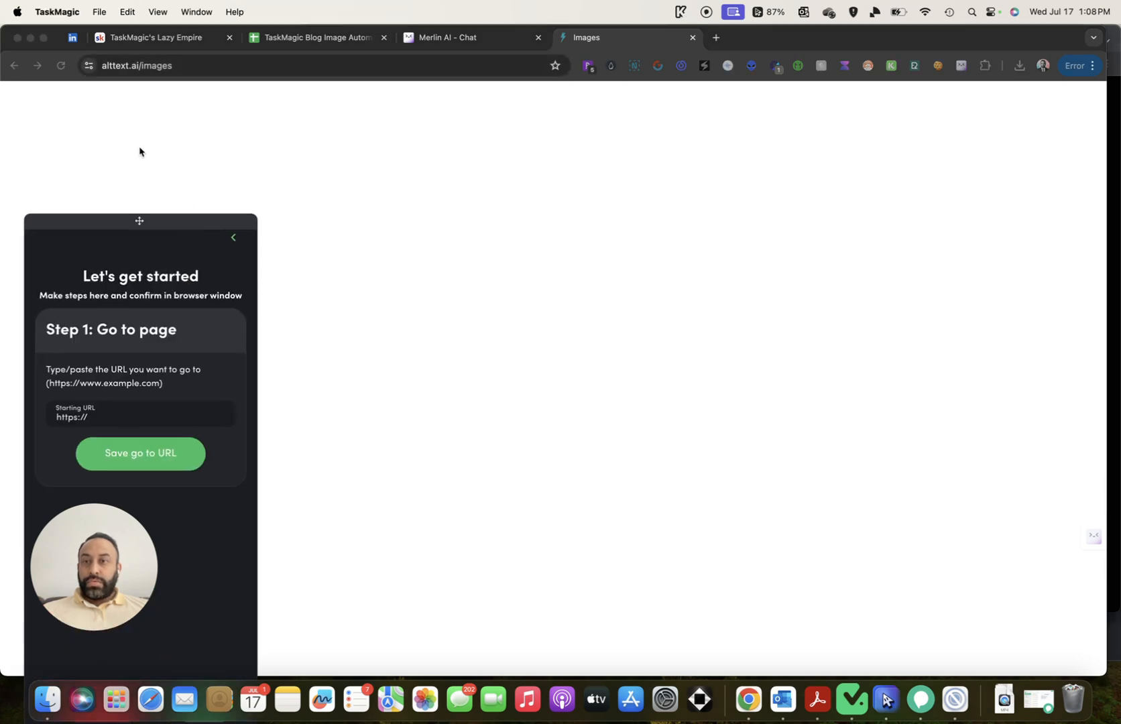
left_click(232, 71)
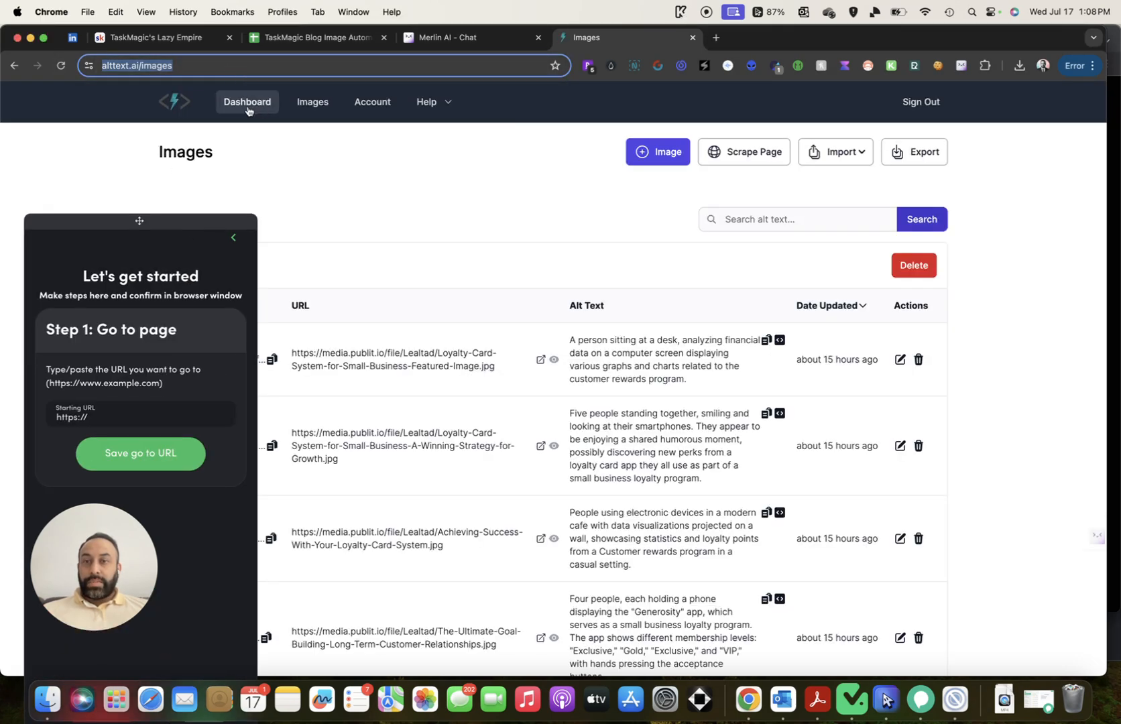
scroll(395, 186, "down", 5)
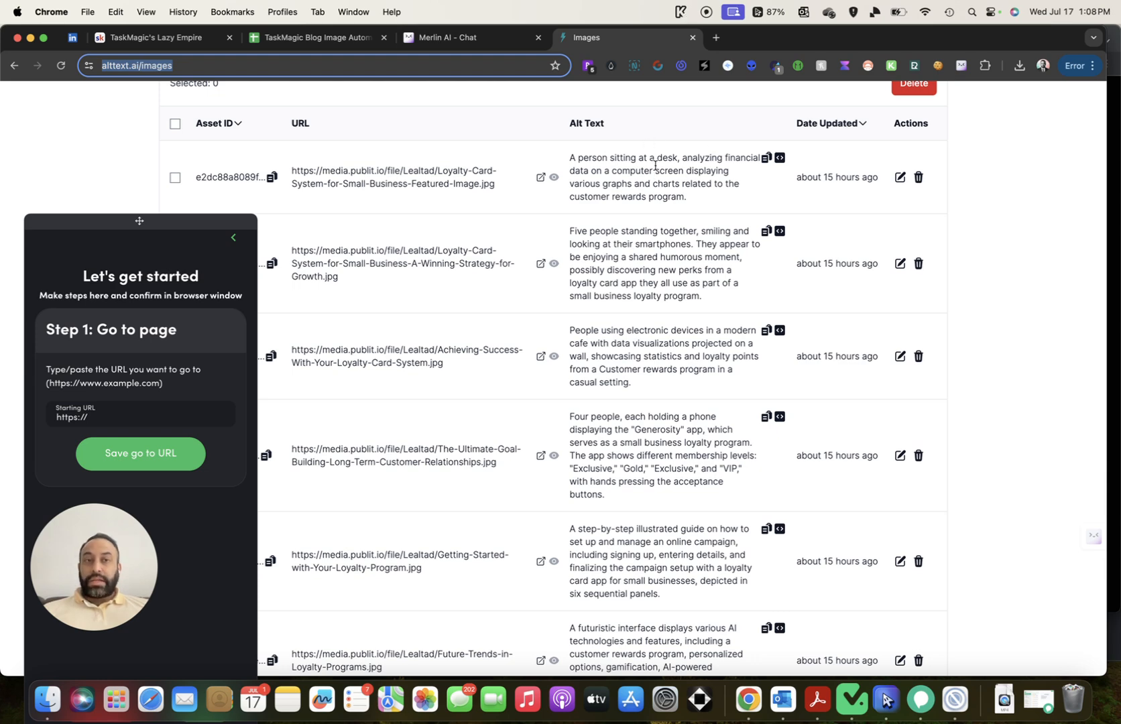
left_click(287, 40)
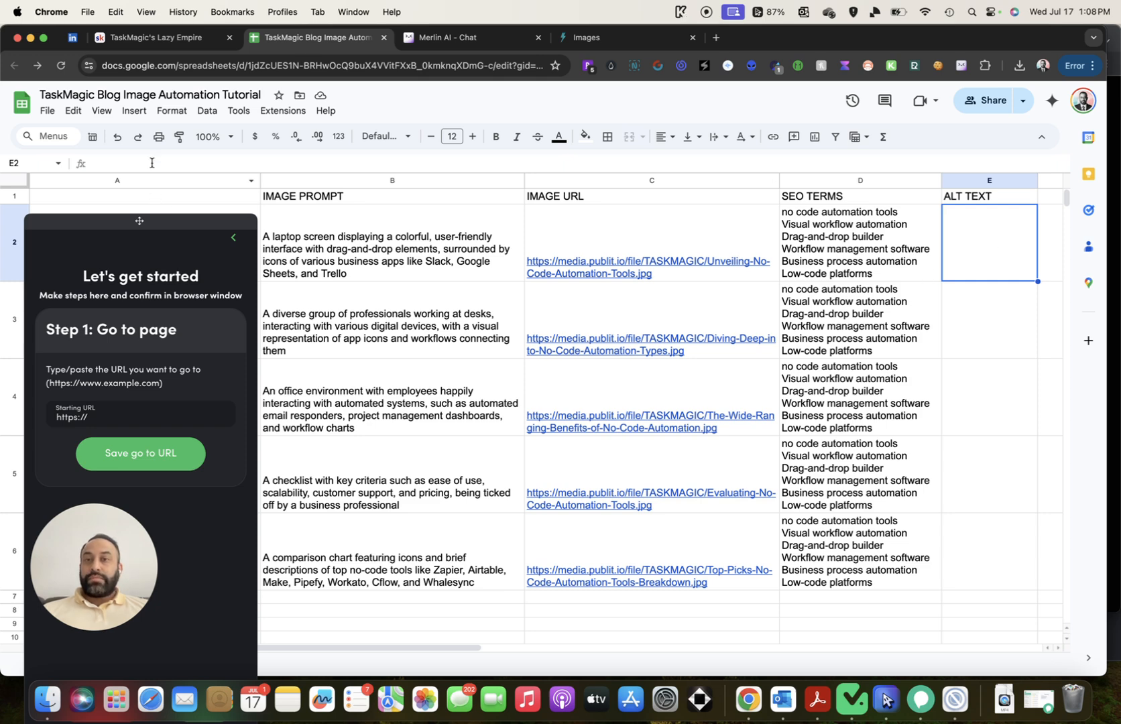
left_click(600, 38)
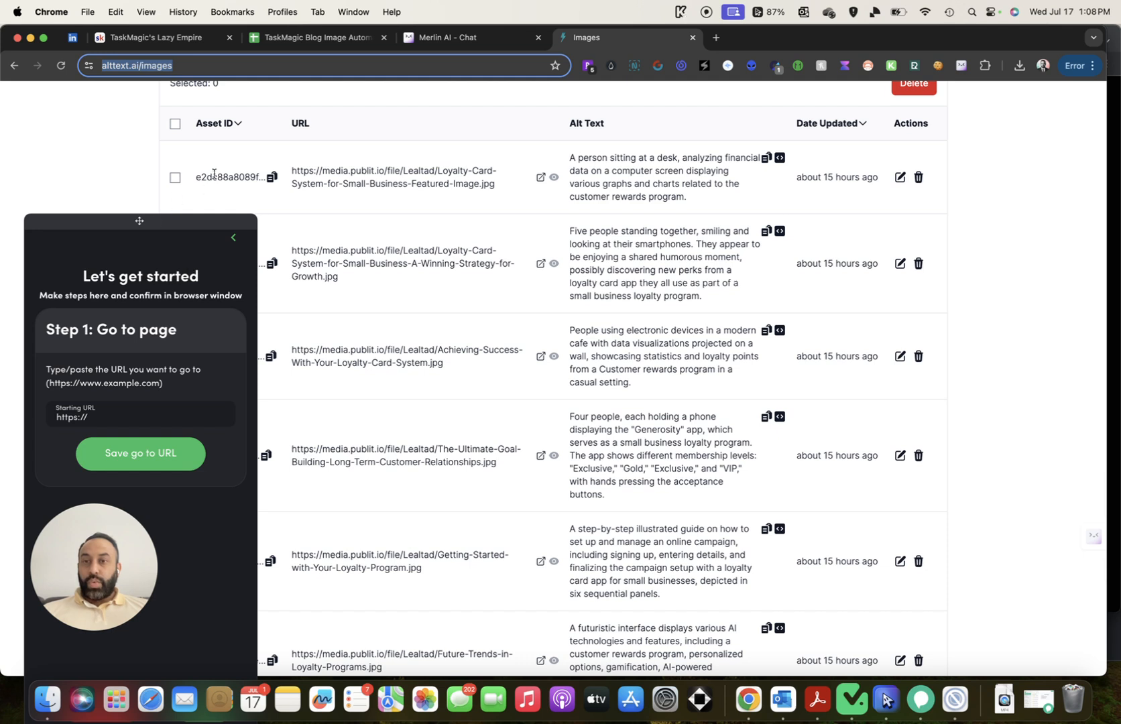
scroll(267, 148, "up", 5)
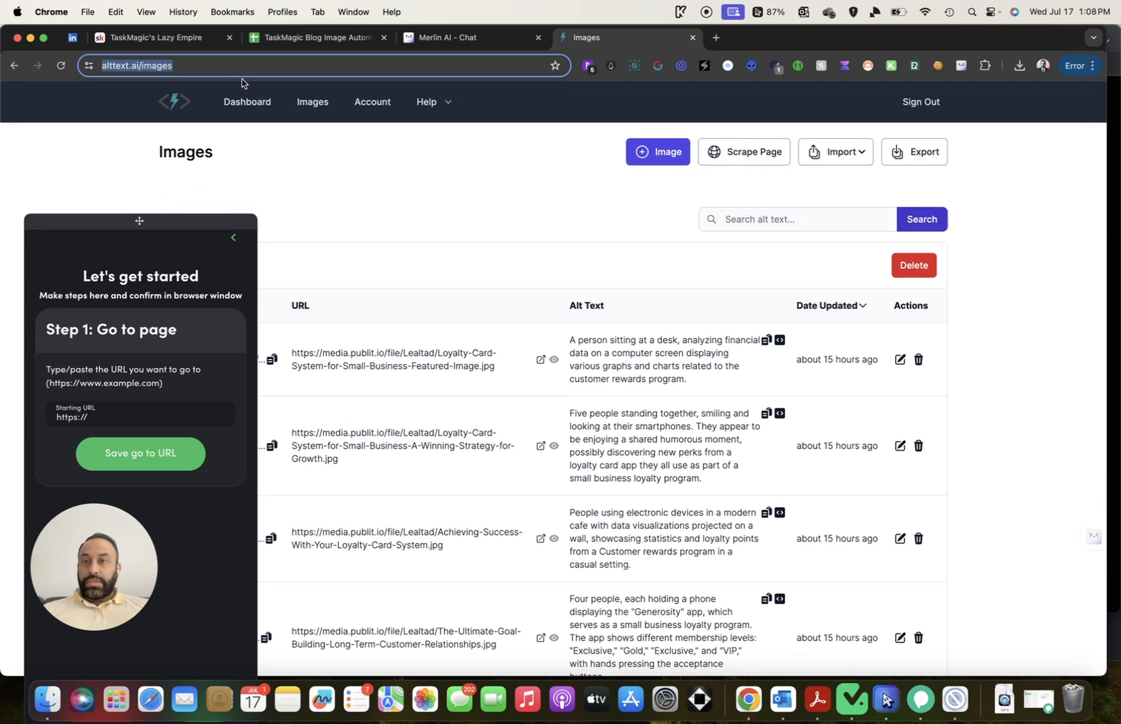
left_click(249, 67)
key("super+c")
triple_click(114, 419)
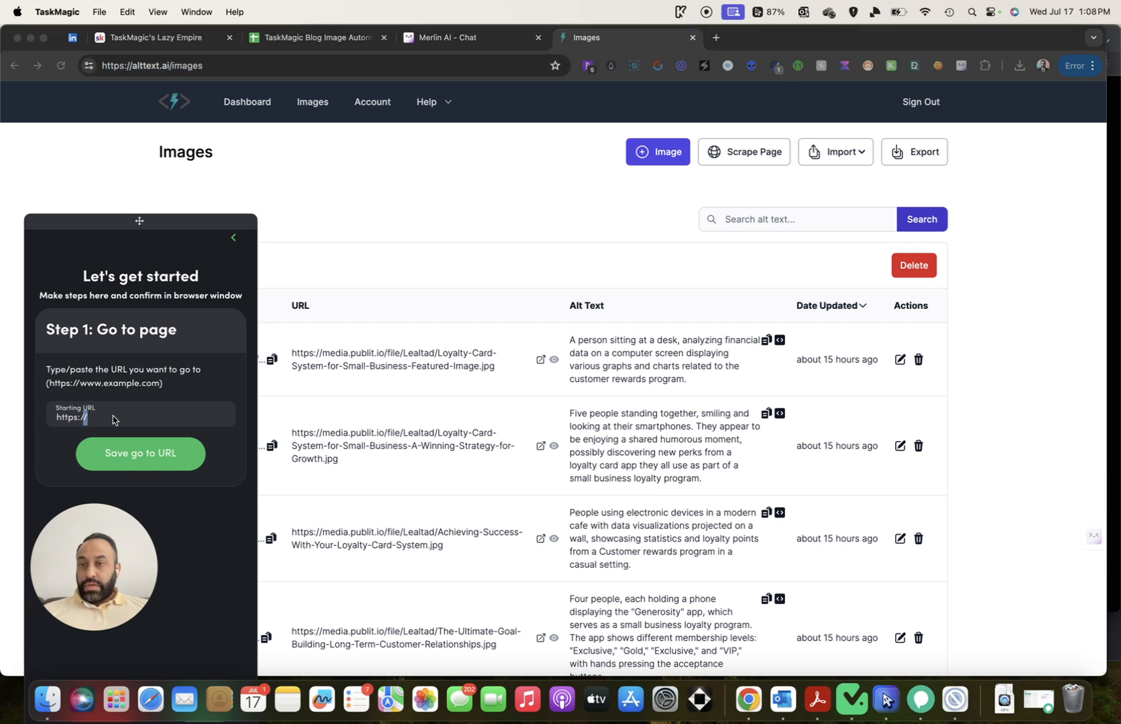
key("super+v")
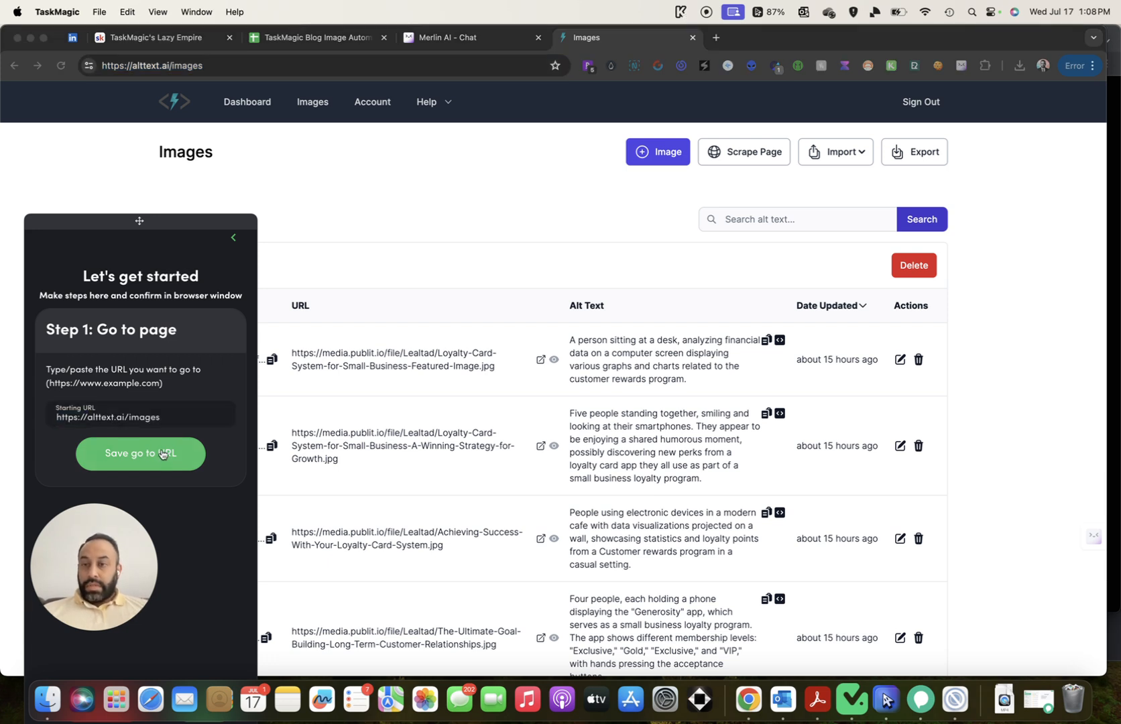
left_click(161, 454)
left_click_drag(167, 225, 164, 123)
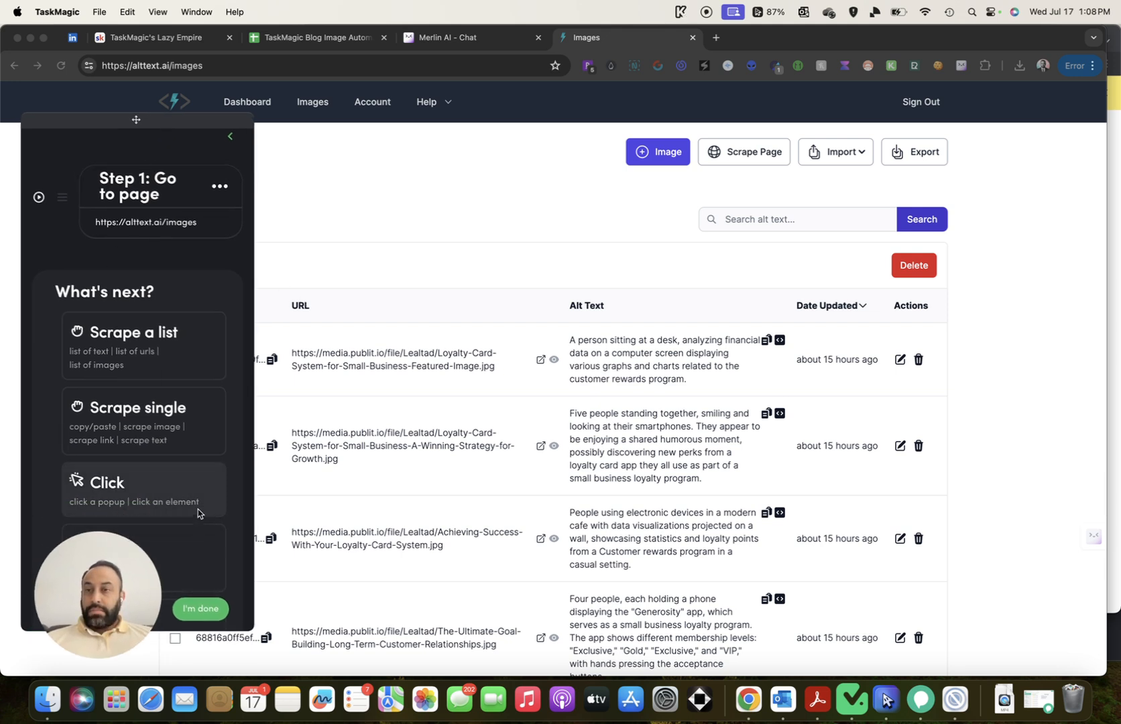
scroll(193, 474, "down", 2)
scroll(201, 480, "up", 2)
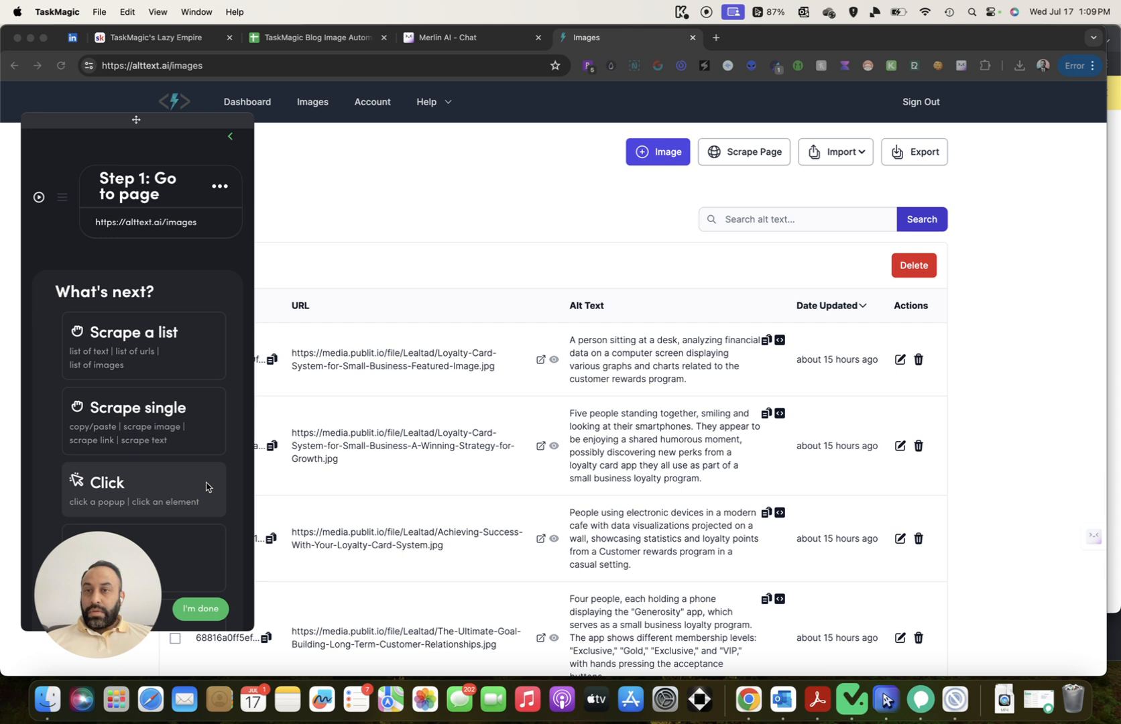
left_click(142, 227)
left_click(169, 422)
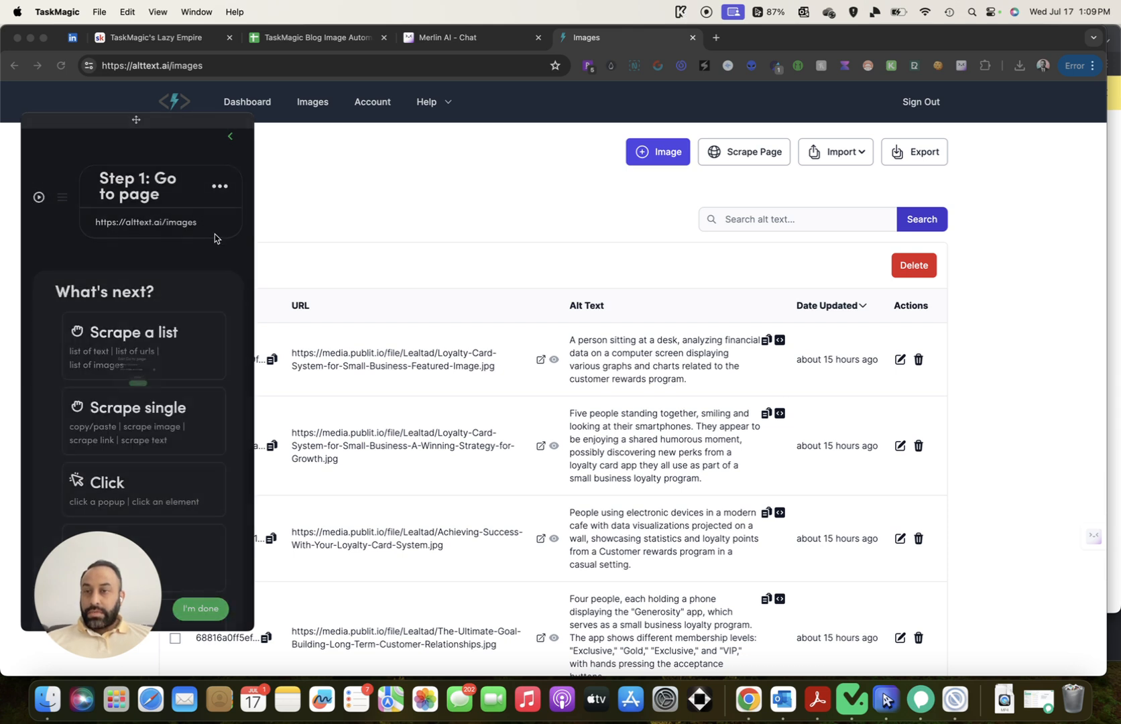
left_click(221, 189)
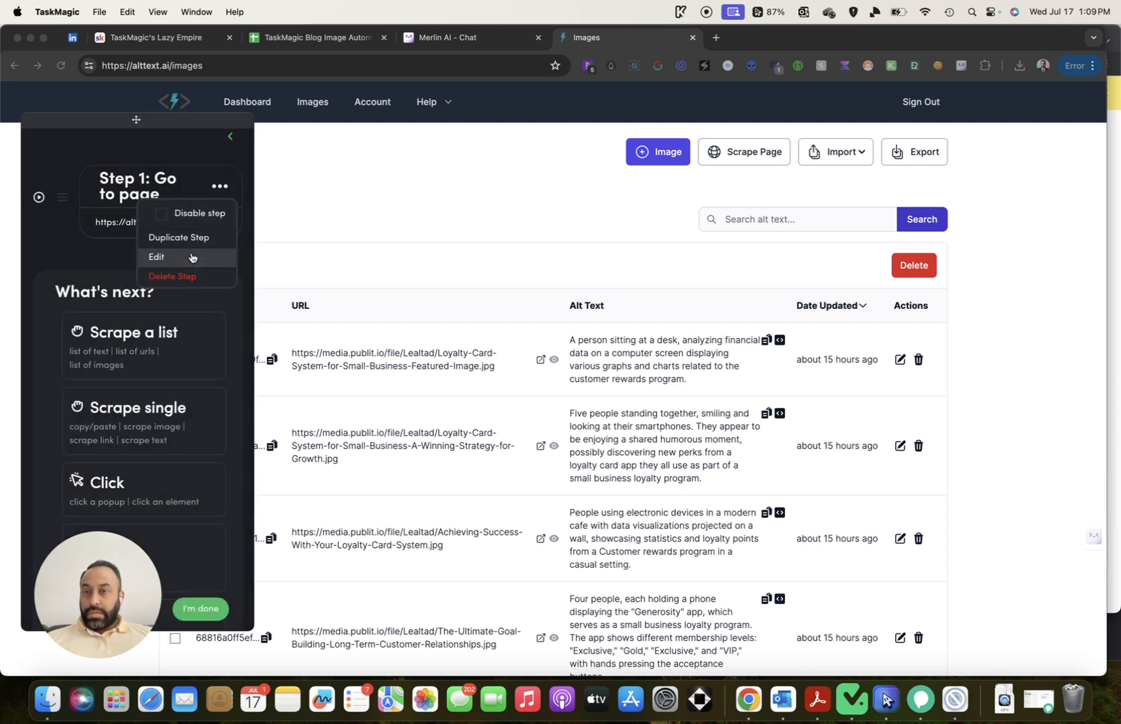
left_click(192, 257)
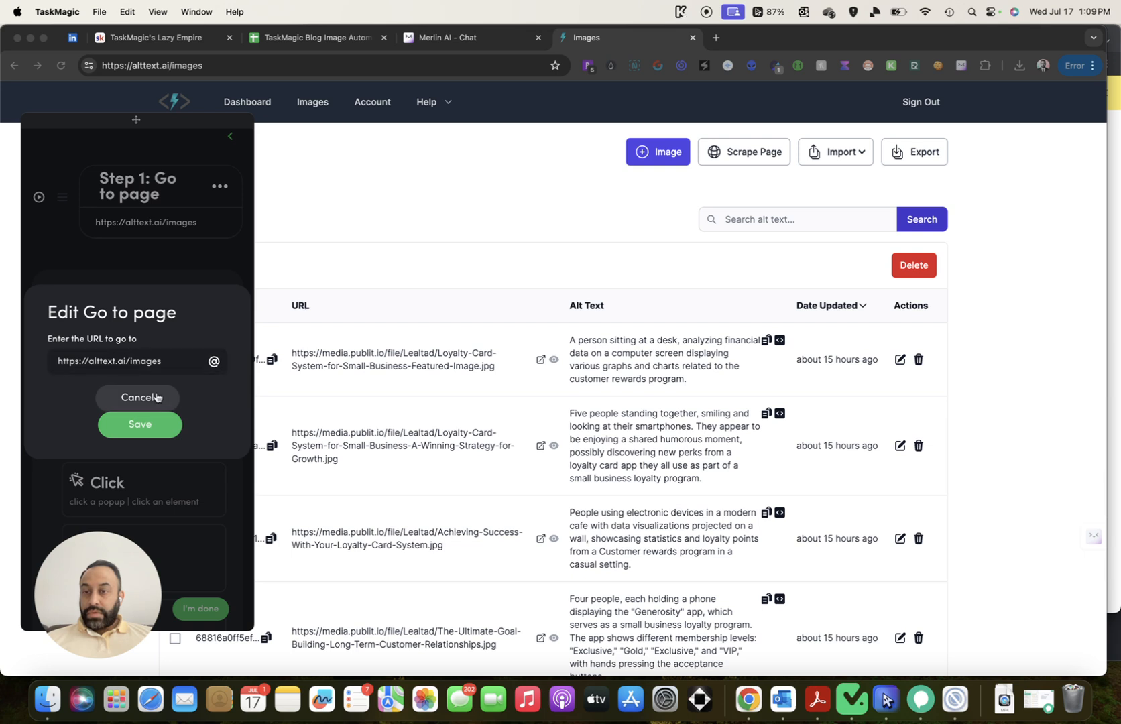
left_click(138, 396)
scroll(184, 300, "down", 15)
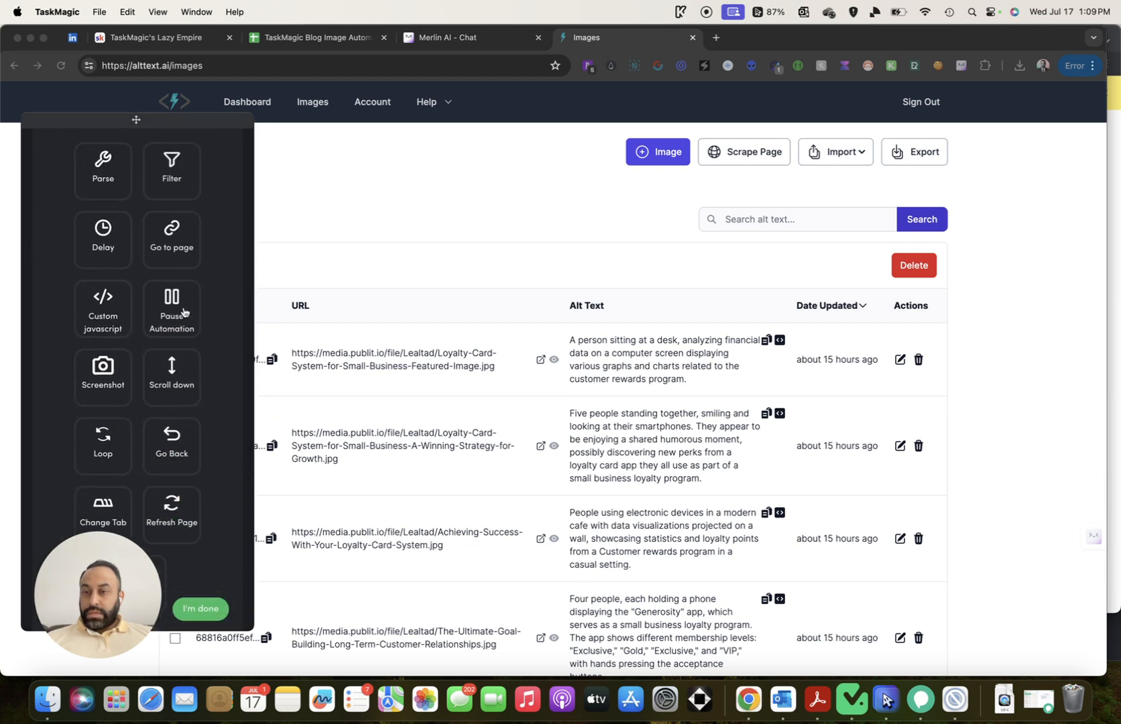
scroll(221, 297, "up", 15)
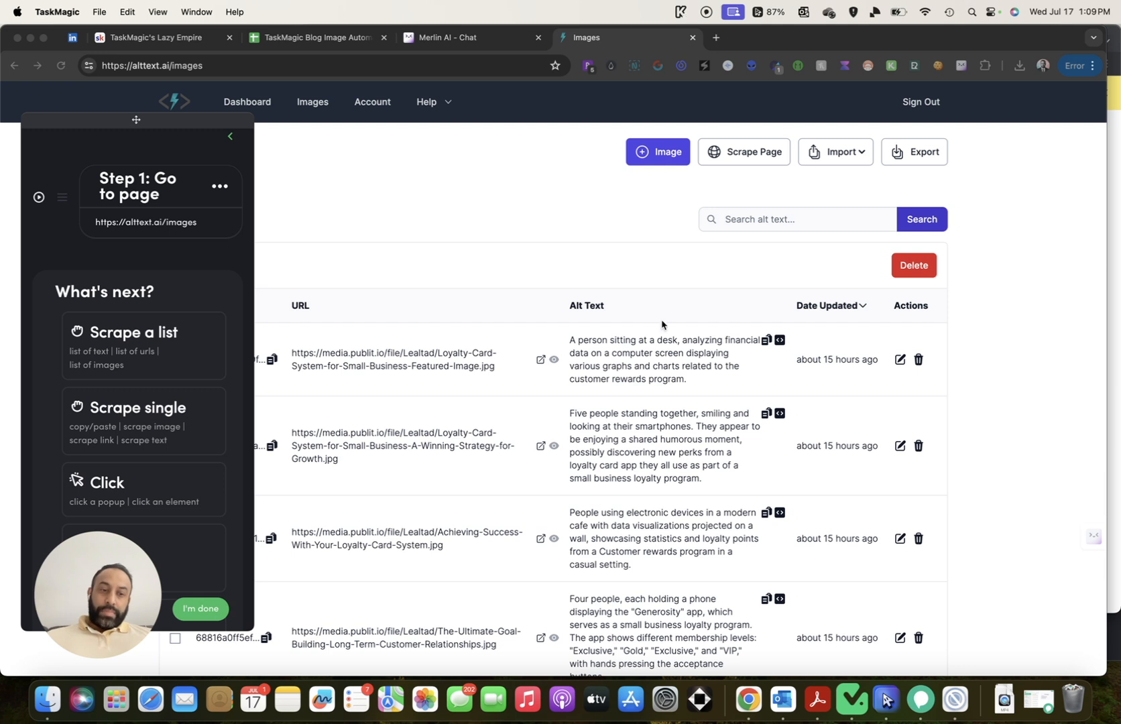
Finish the TaskMagic recording and view alttext.ai's cookies on the Images page
left_click(954, 699)
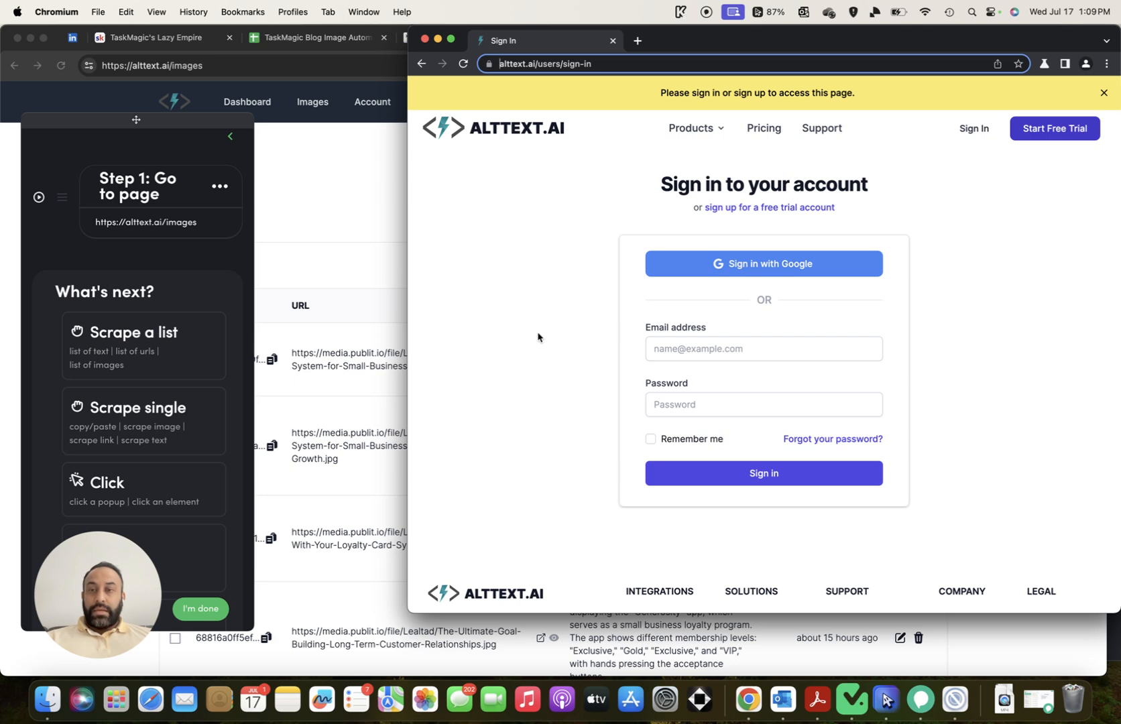
left_click(204, 609)
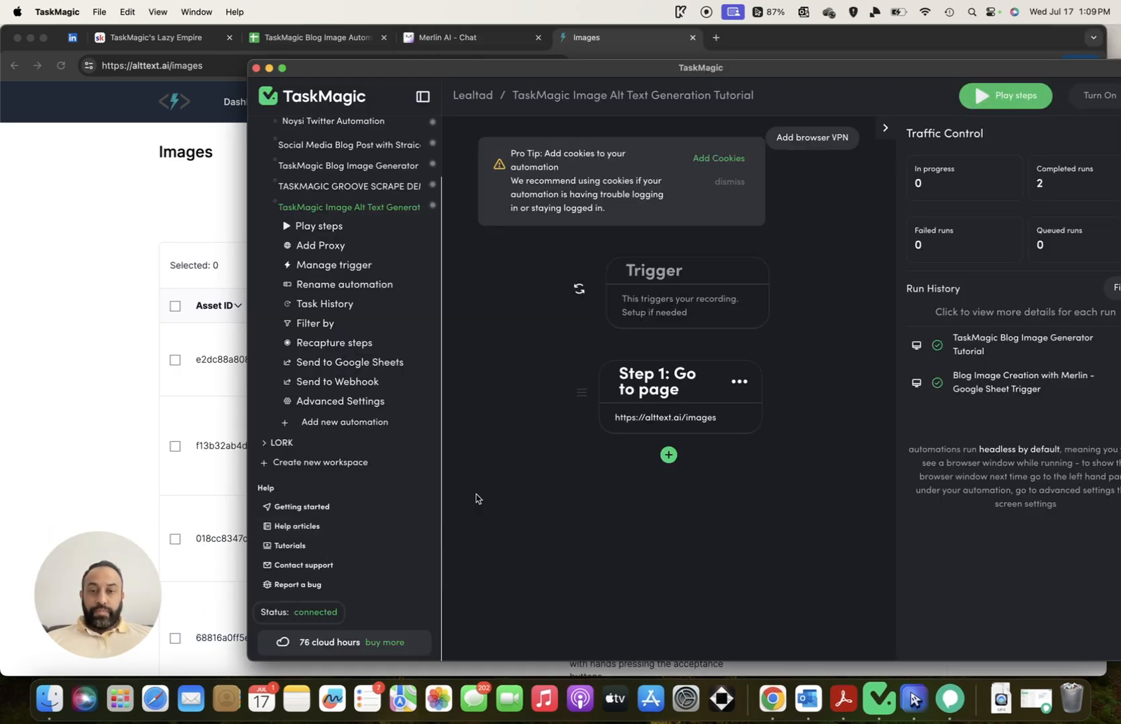
left_click(105, 244)
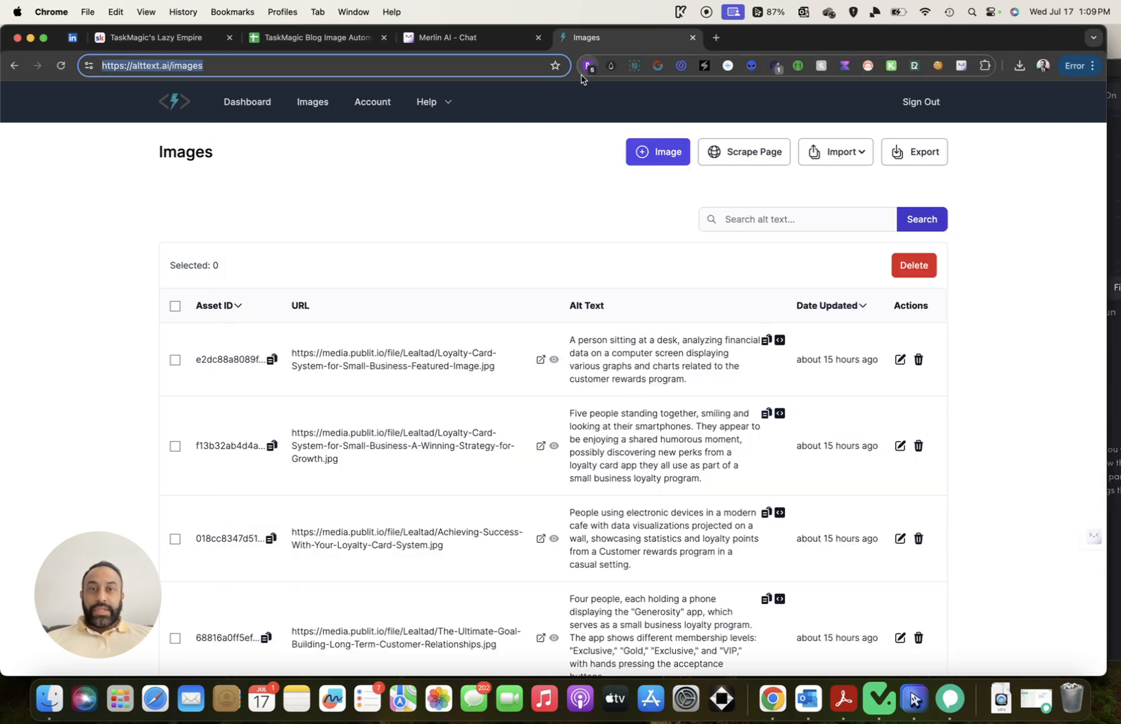
left_click(938, 67)
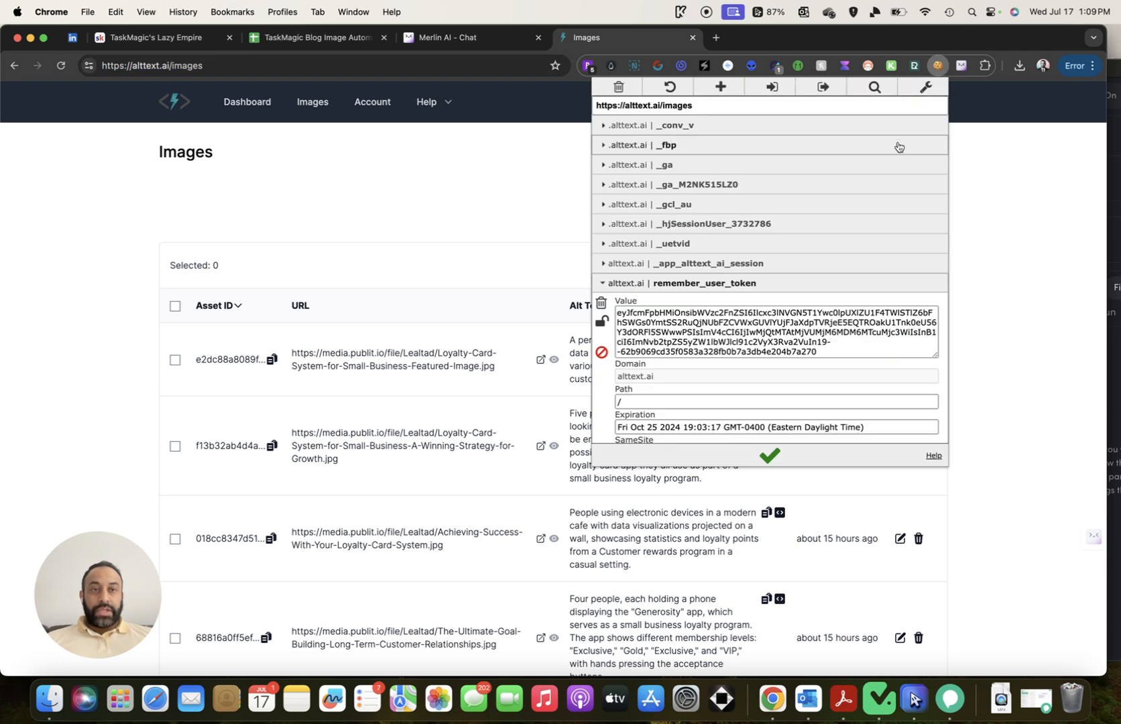
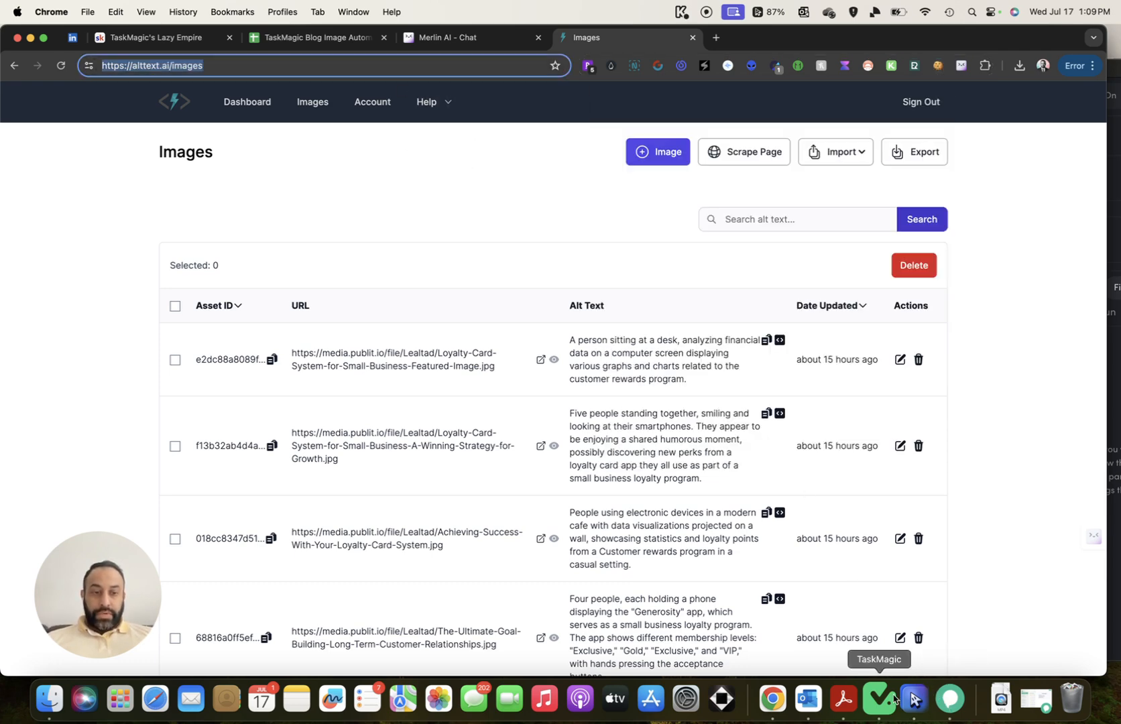
Add the copied alttext.ai cookies under Advanced Settings > Manage Cookies and save them
left_click(878, 699)
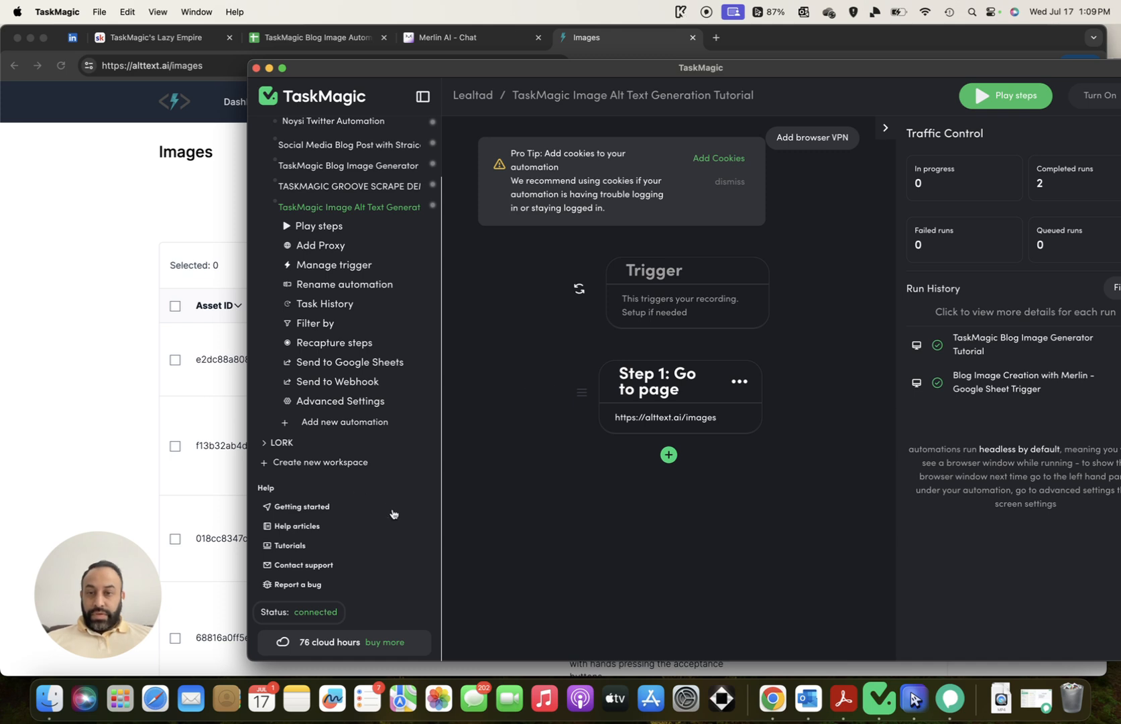
scroll(375, 483, "down", 1)
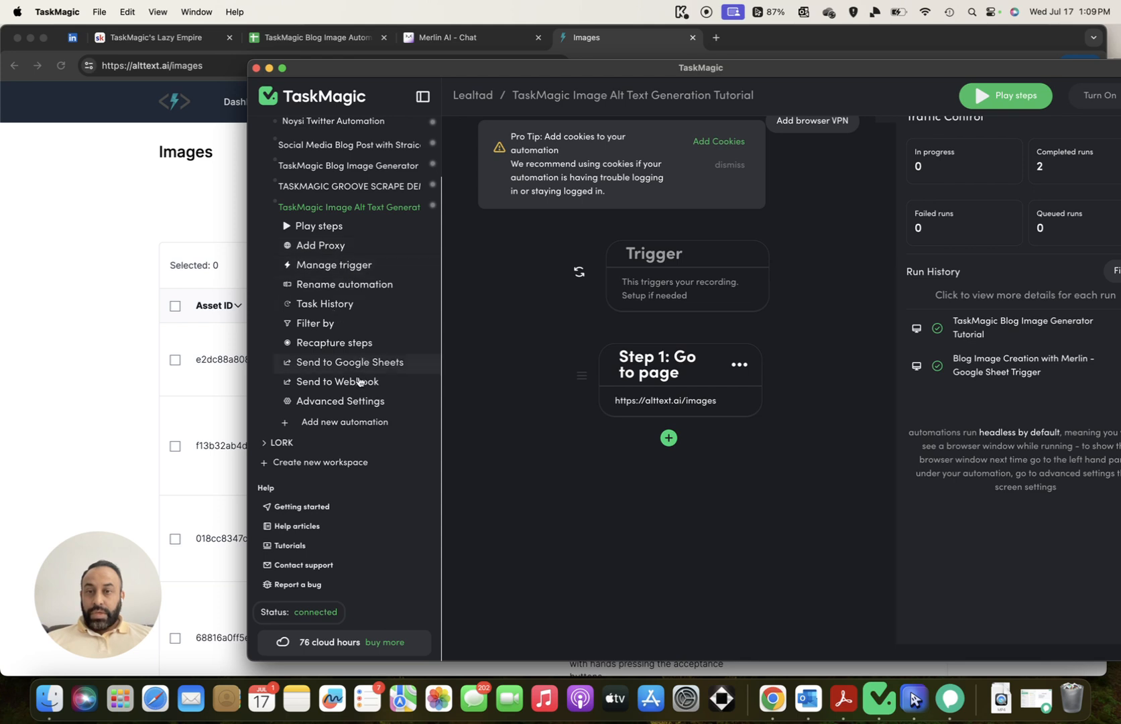
left_click(362, 401)
left_click(332, 440)
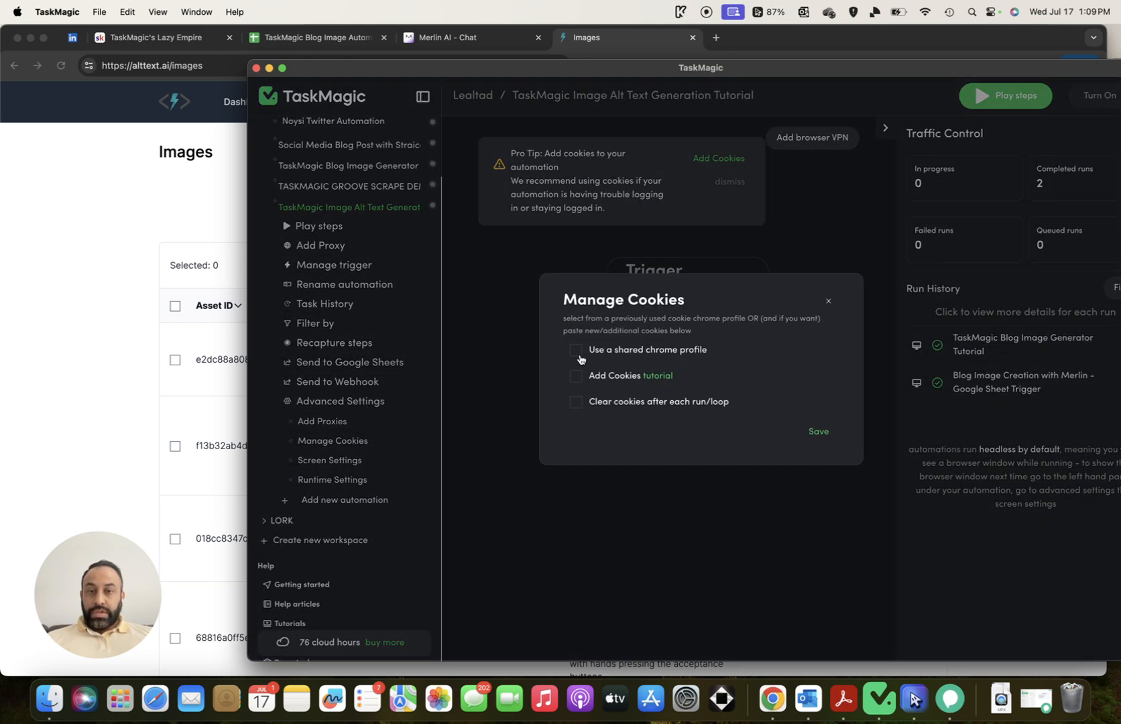
left_click(576, 377)
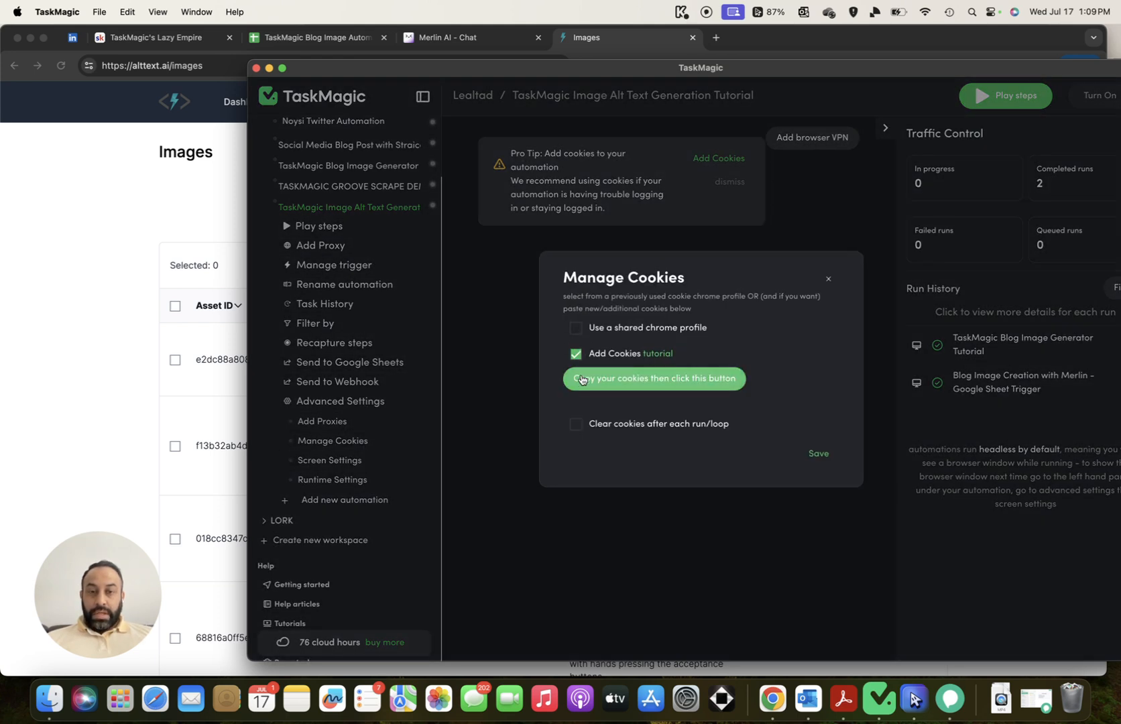
left_click(616, 391)
left_click(820, 477)
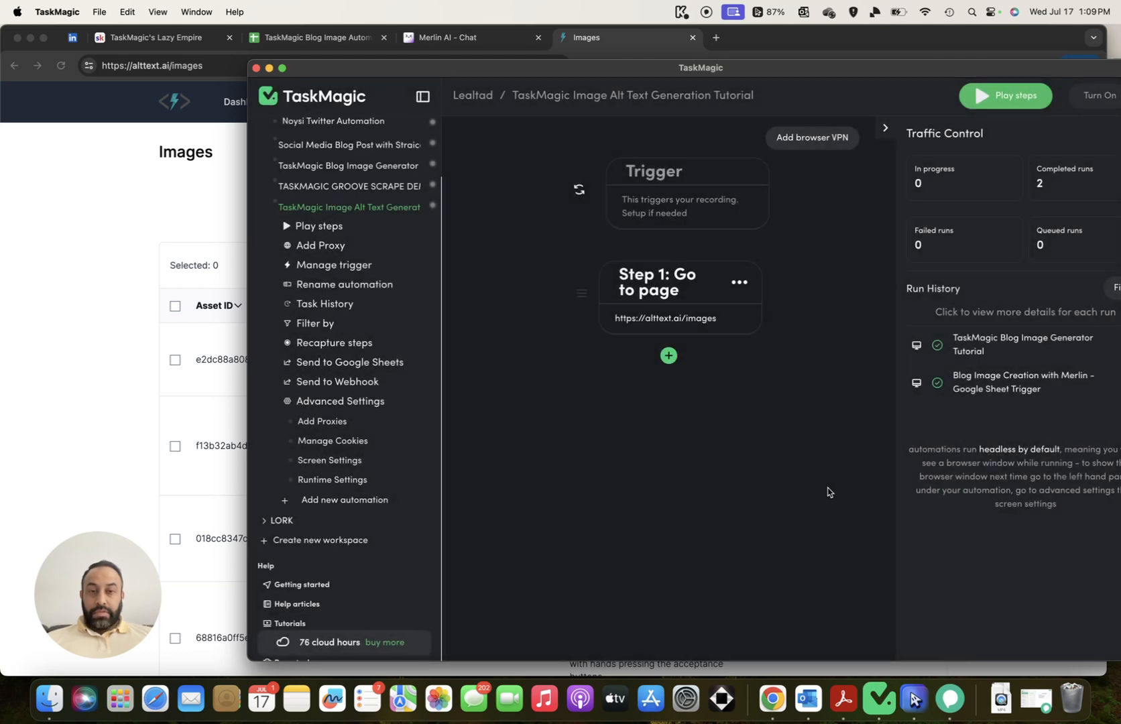
left_click(668, 357)
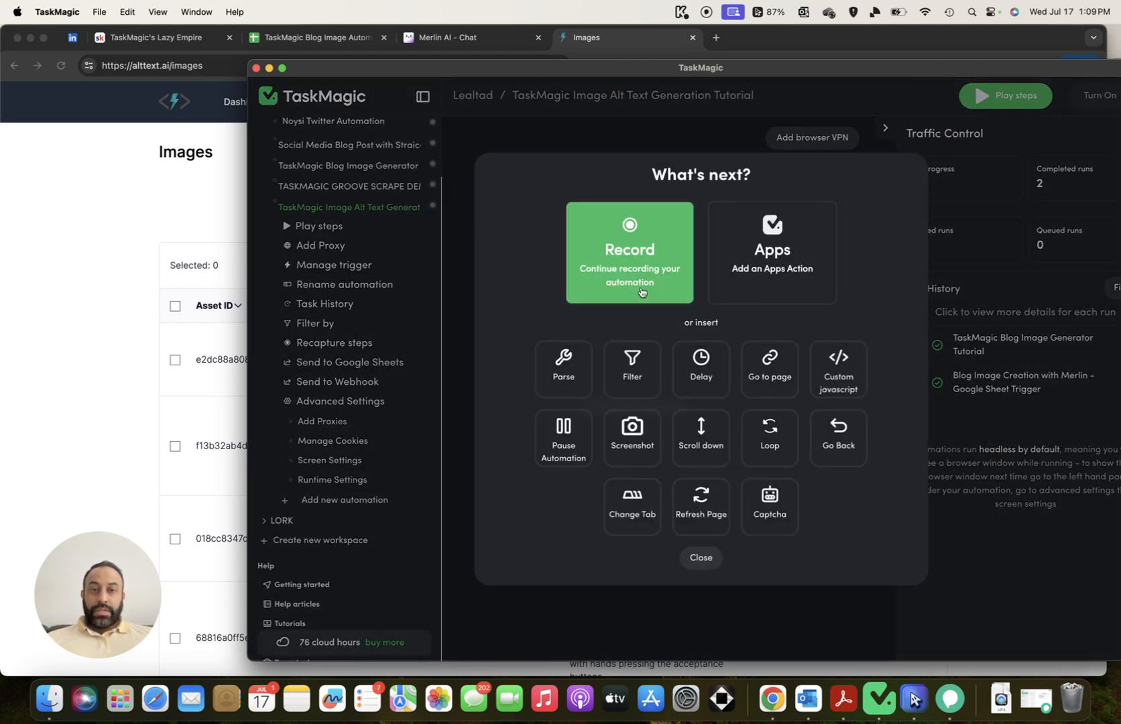
Record a click on alttext.ai's Image button and confirm it as Step 2
left_click(642, 291)
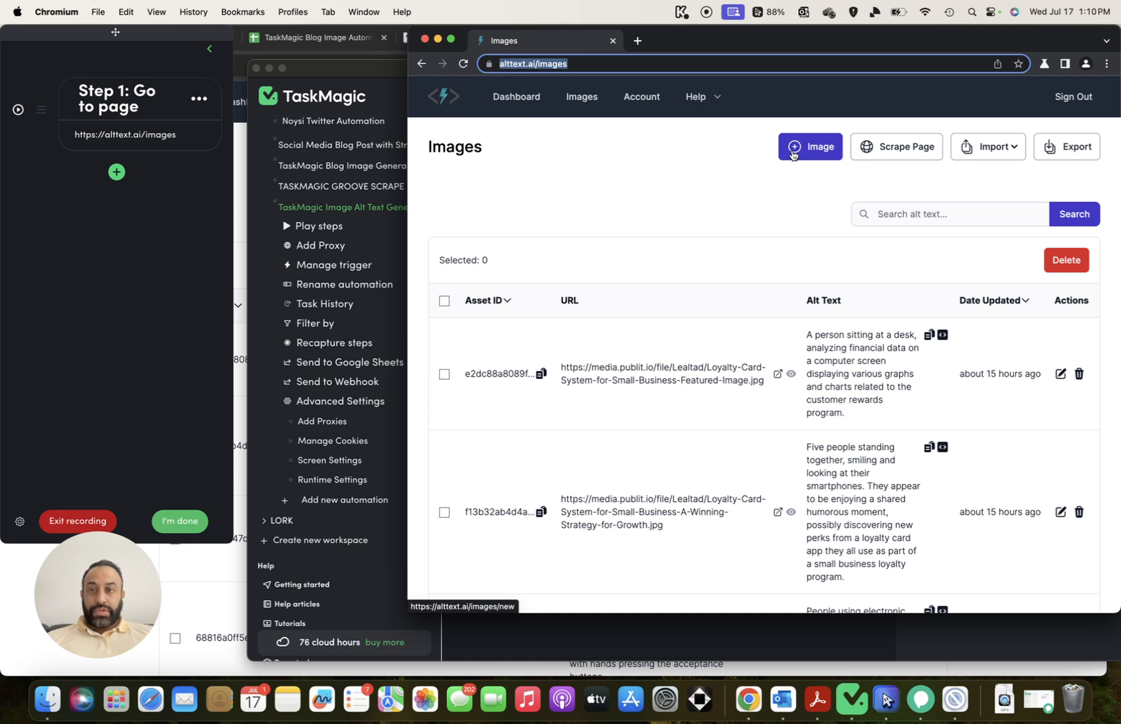
left_click(826, 136)
scroll(13, 175, "up", 5)
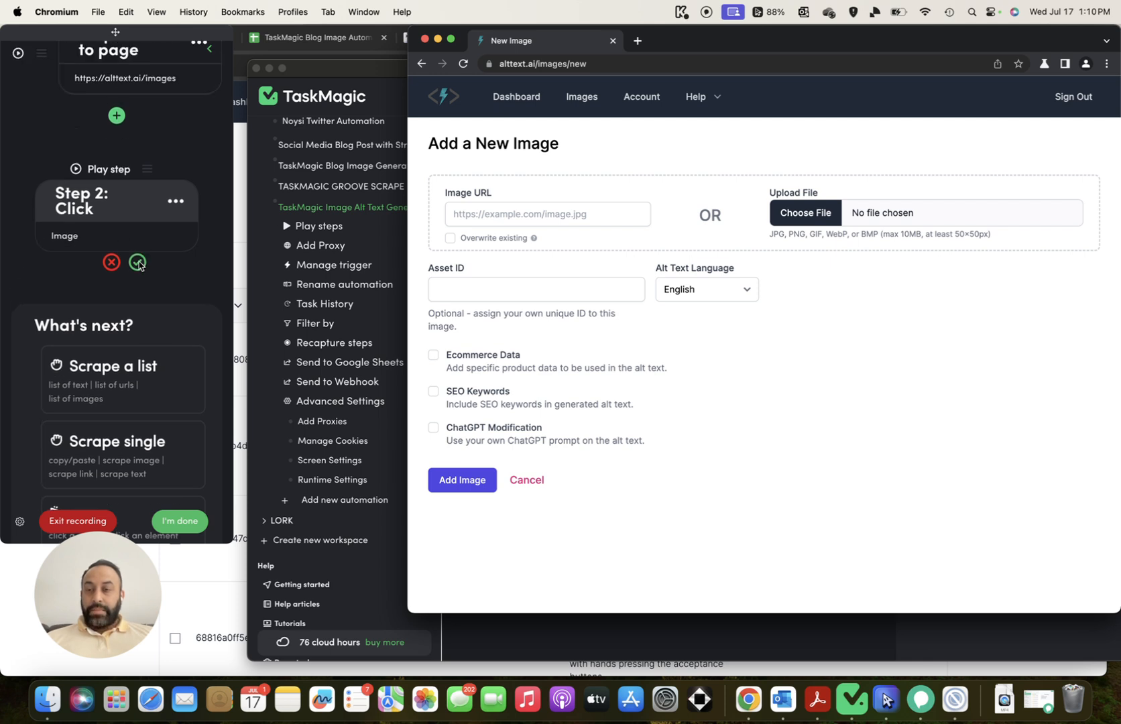
left_click(137, 263)
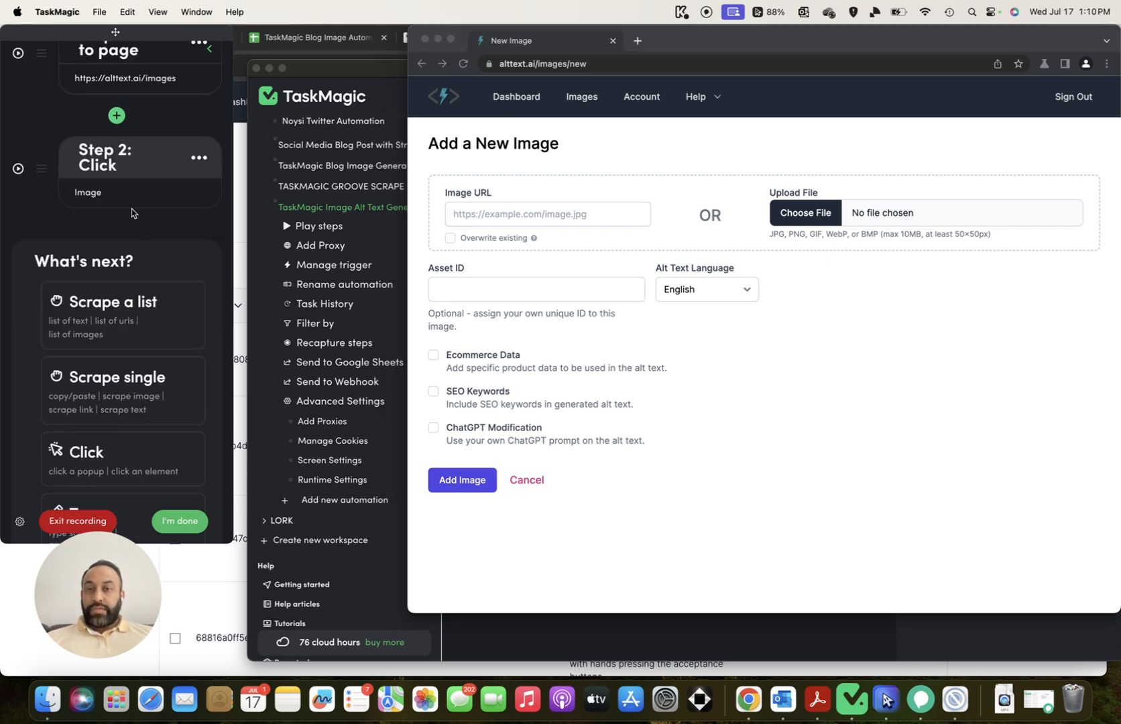
Select the first image URL in cell C2 of the blog image Google Sheet
scroll(149, 210, "down", 1)
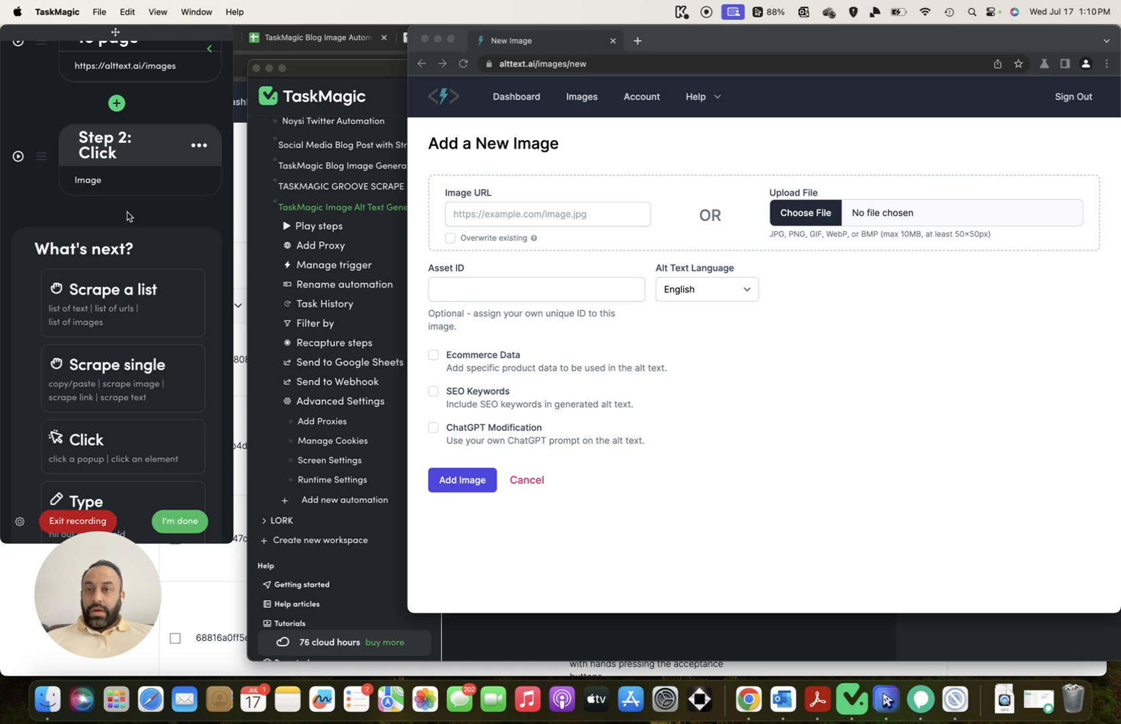
left_click(304, 44)
left_click(587, 235)
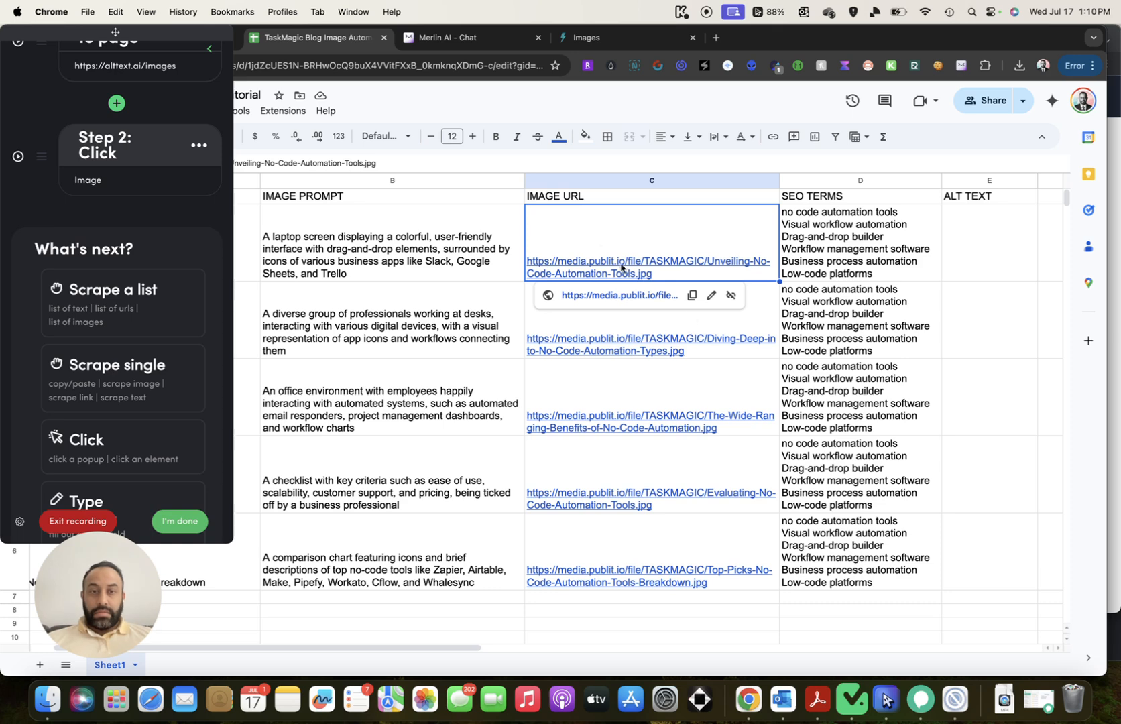
Paste the first image URL into alttext.ai's Image URL field in the recording browser
left_click(590, 41)
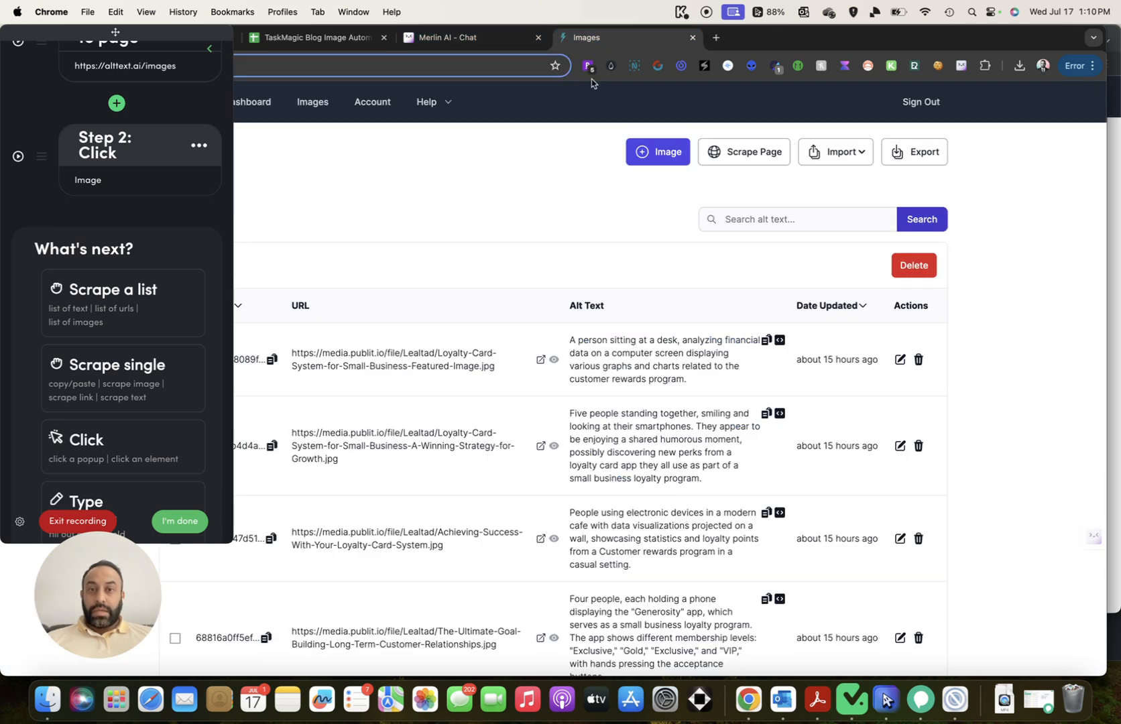
left_click(962, 696)
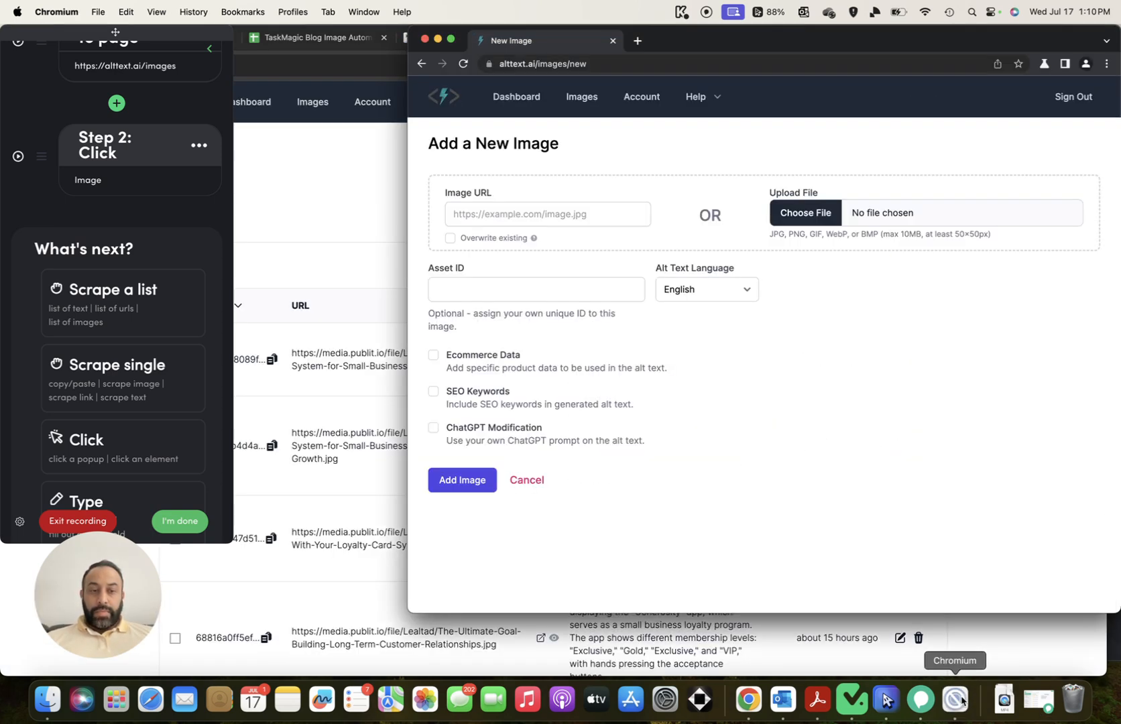
left_click(496, 225)
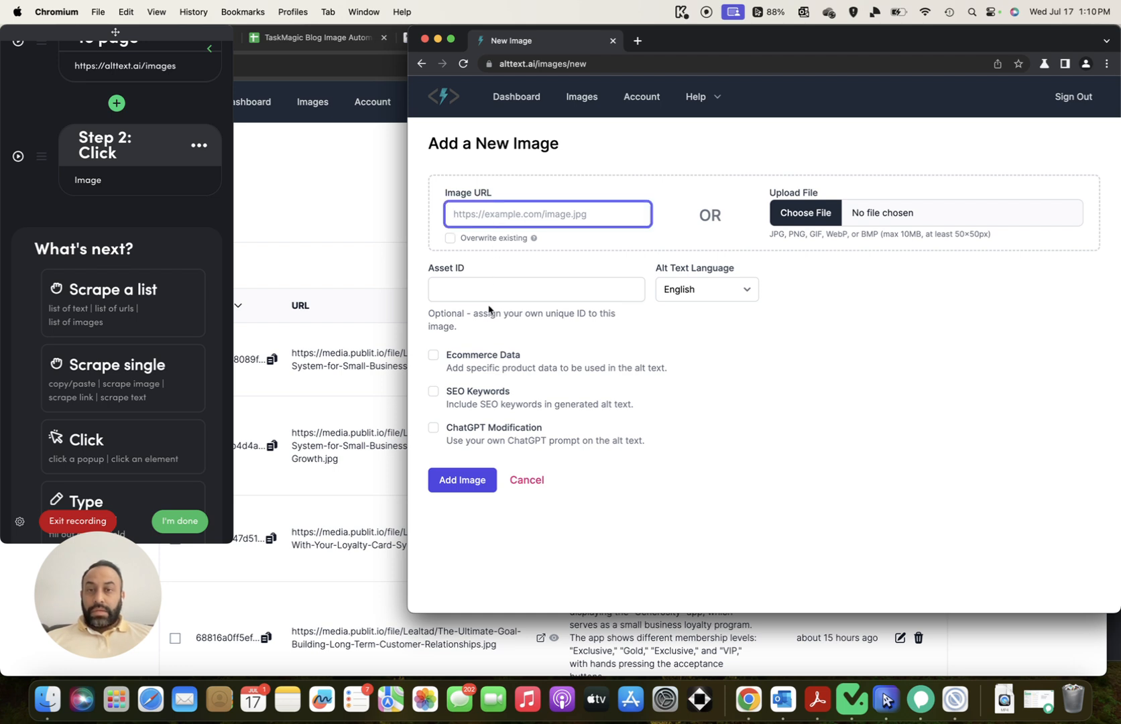
key("super+v")
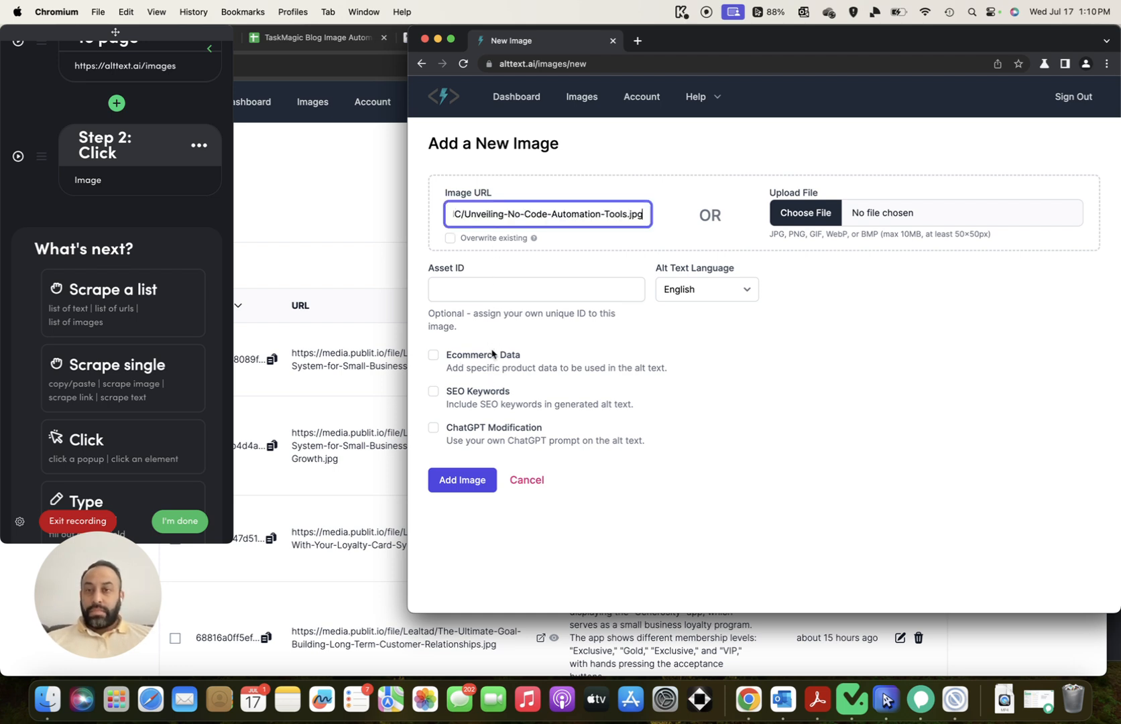
left_click(587, 249)
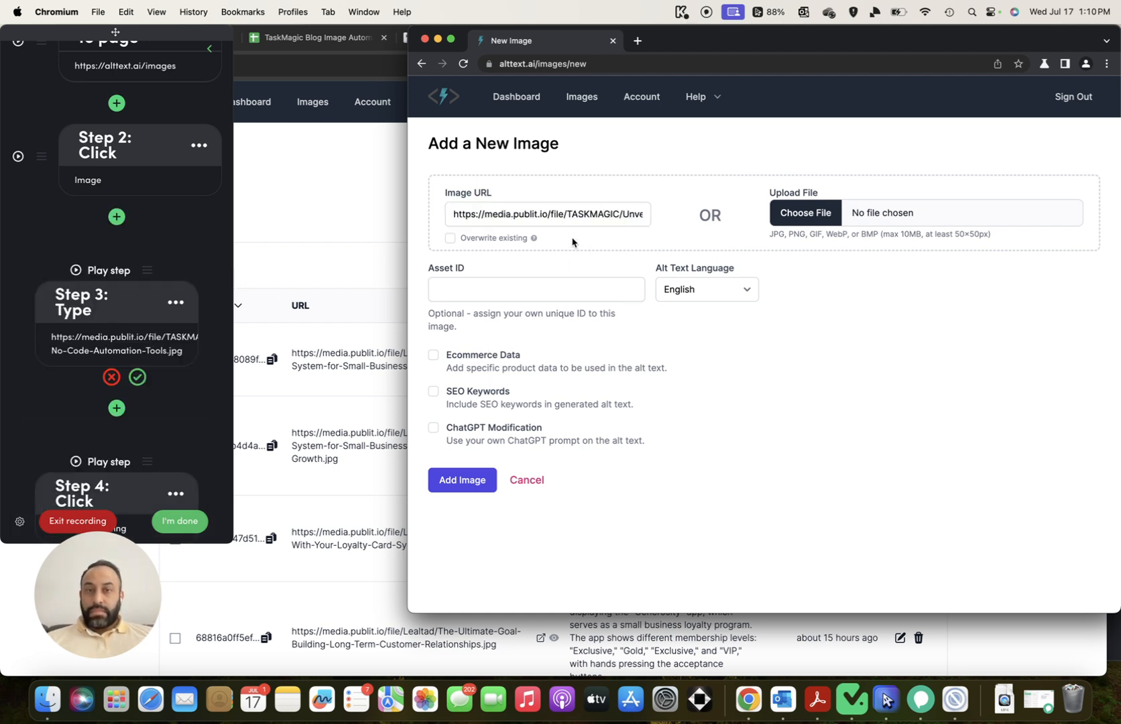
Confirm the URL entry as Step 3 and discard the stray Overwrite existing click step
left_click(116, 242)
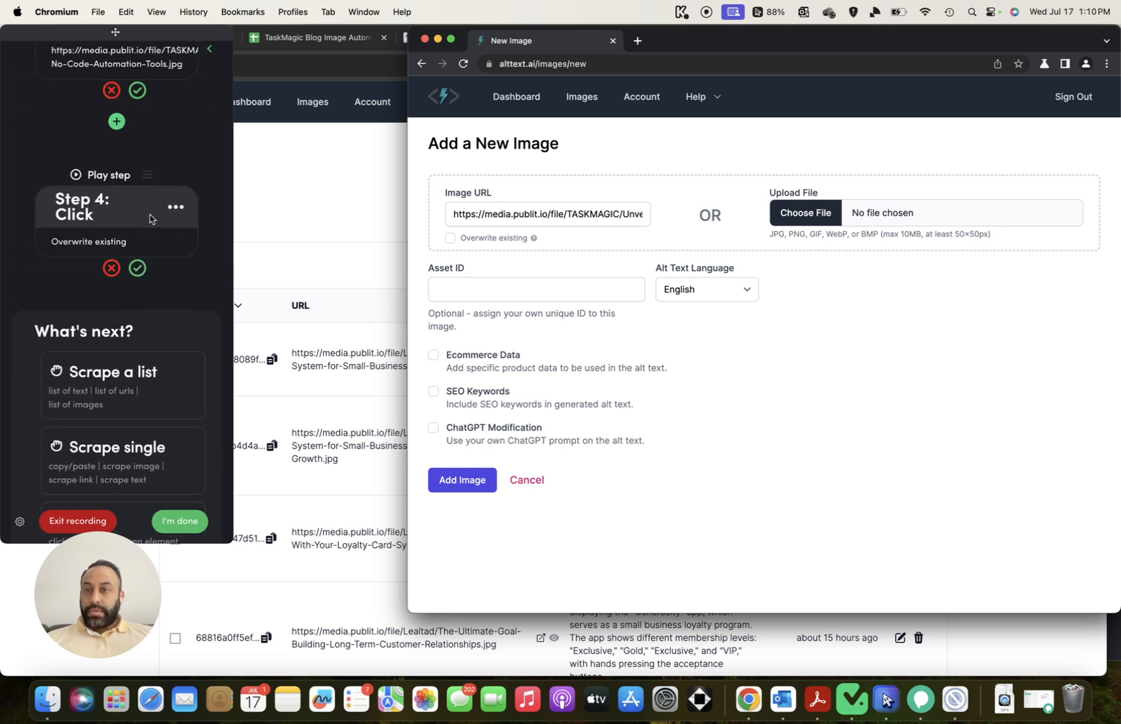
scroll(141, 272, "up", 5)
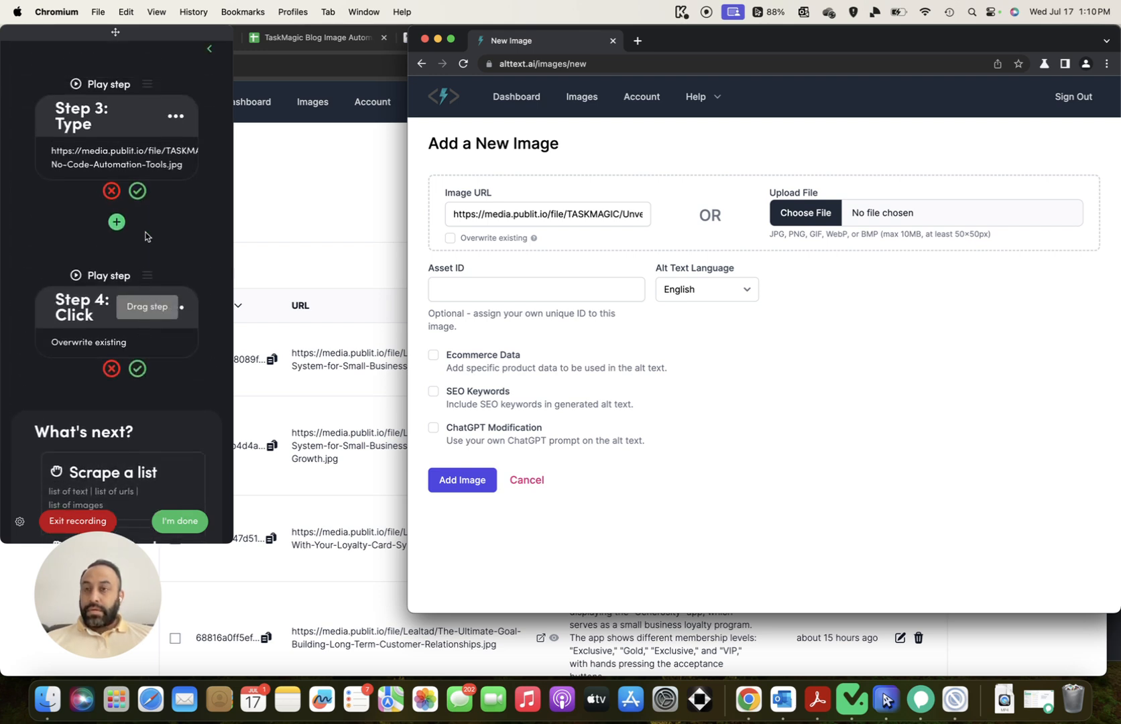
scroll(135, 219, "up", 2)
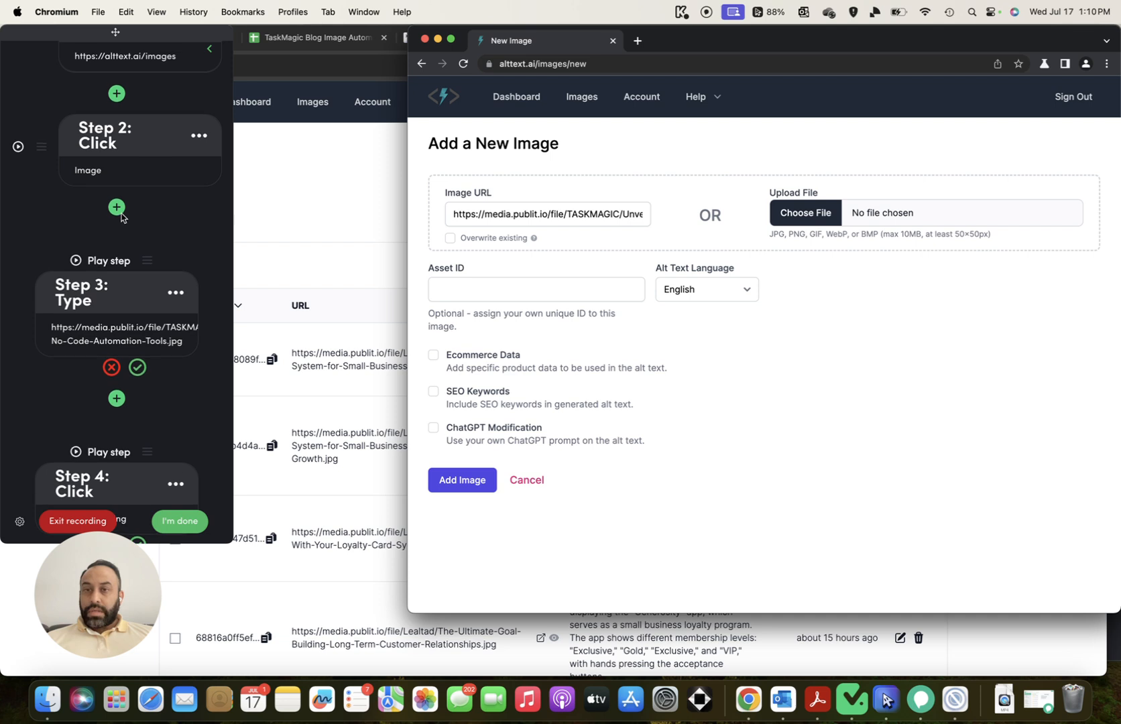
scroll(131, 252, "down", 1)
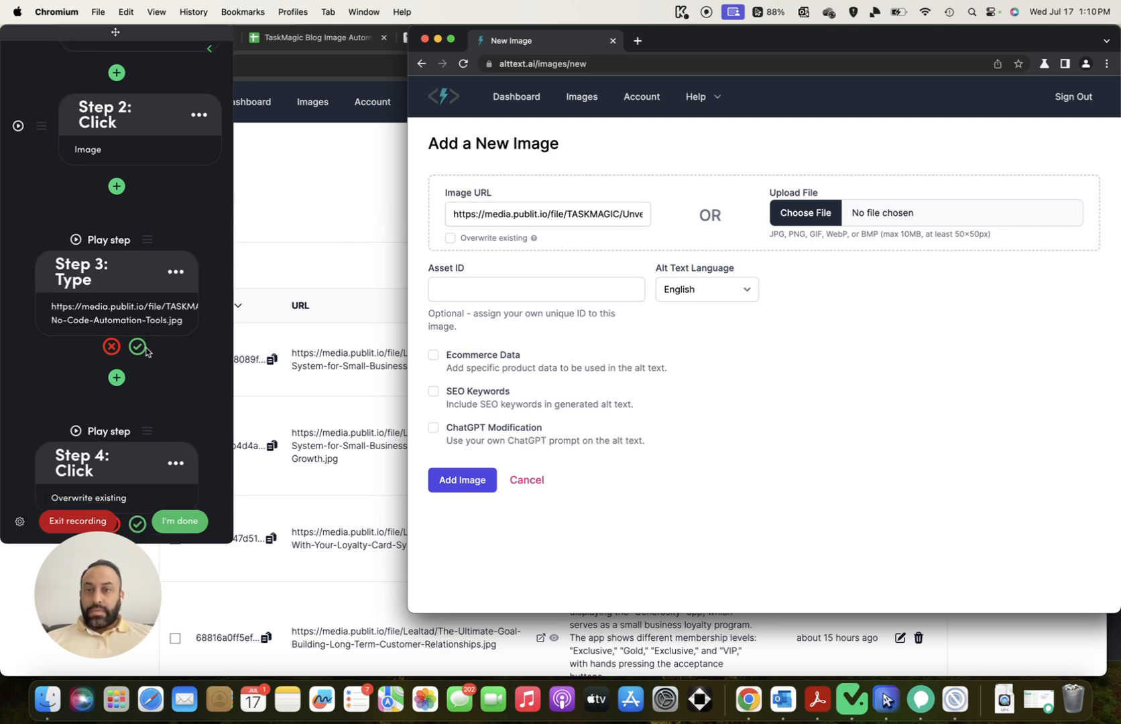
left_click(138, 347)
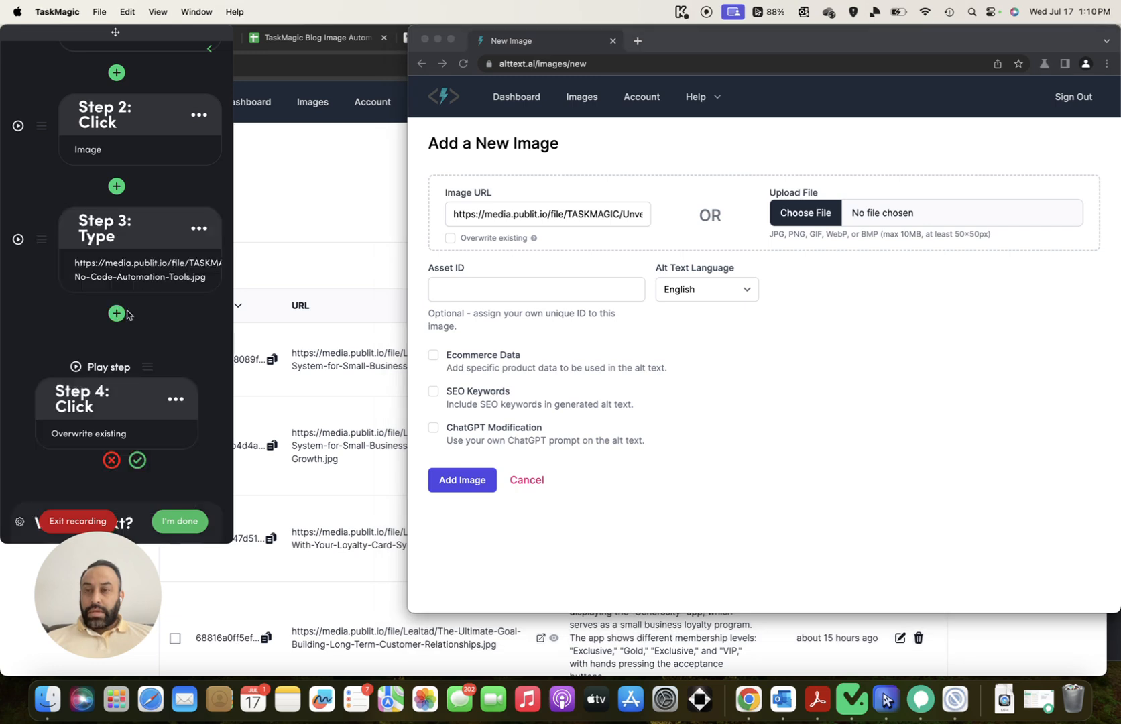
scroll(127, 314, "down", 2)
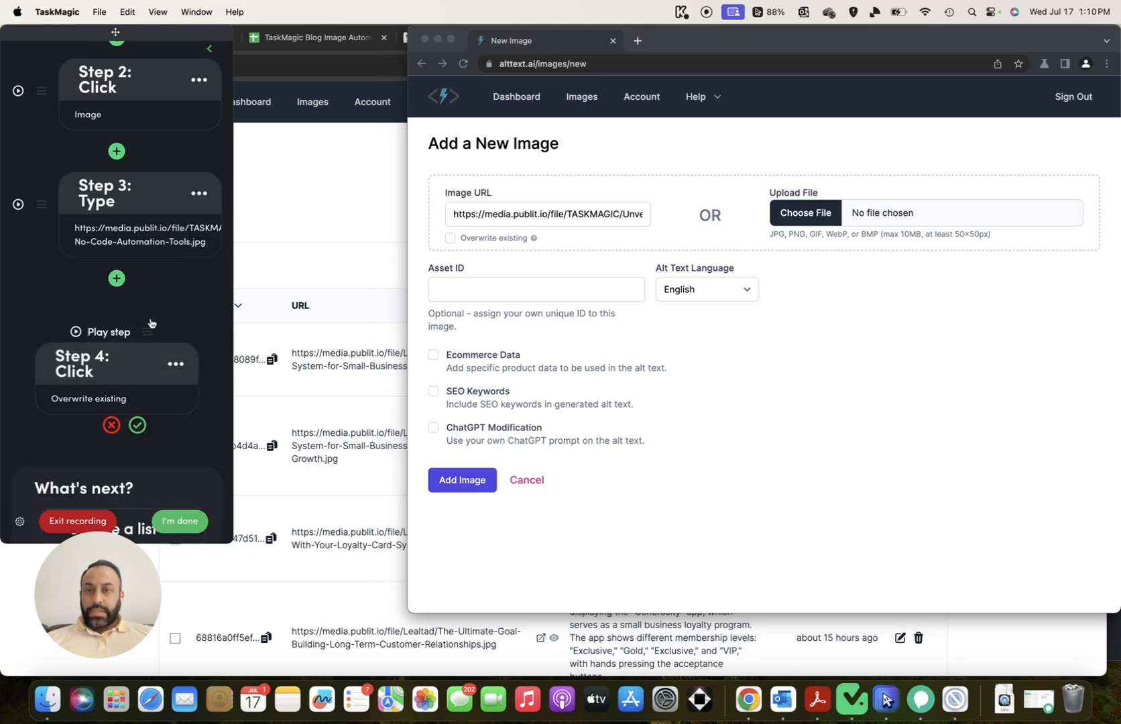
left_click(112, 425)
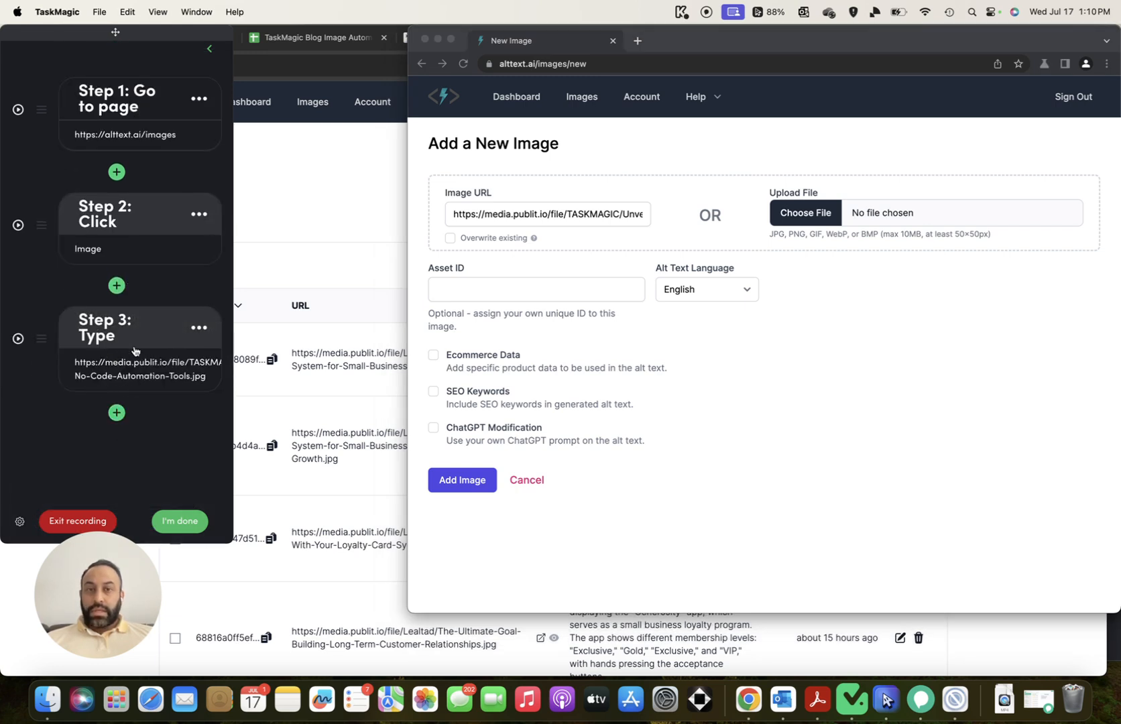
Discard the mistakenly recorded Image URL click and leave SEO Keywords unchecked on the form
left_click(435, 397)
left_click(435, 395)
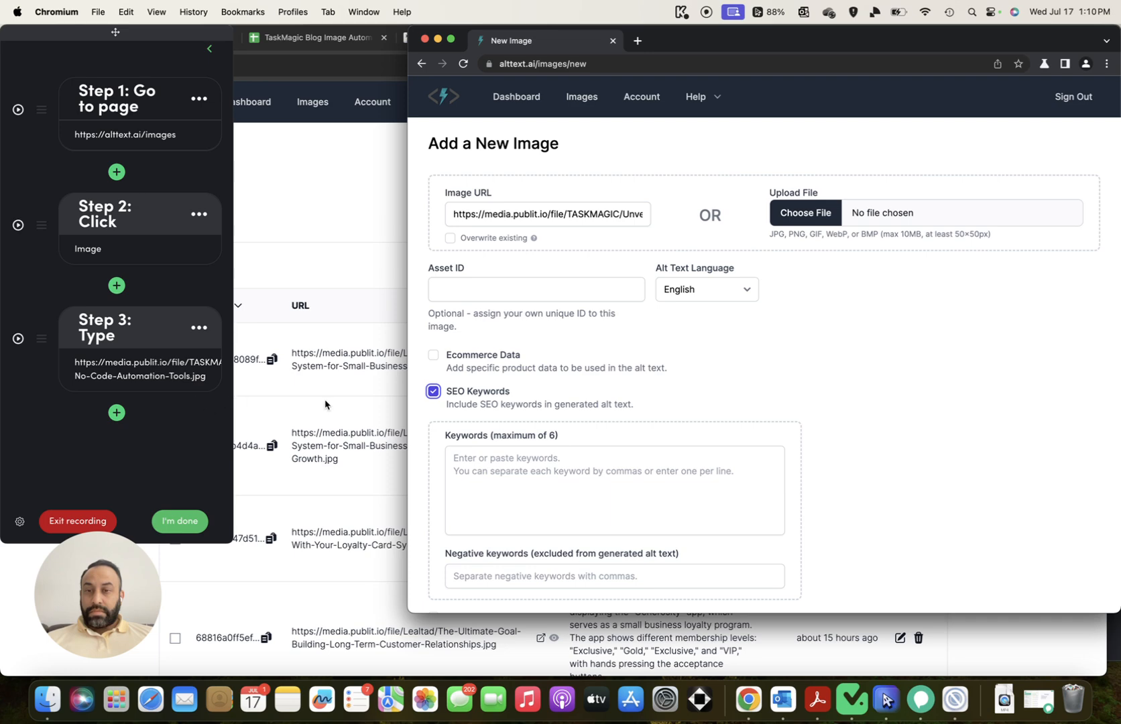
left_click(433, 391)
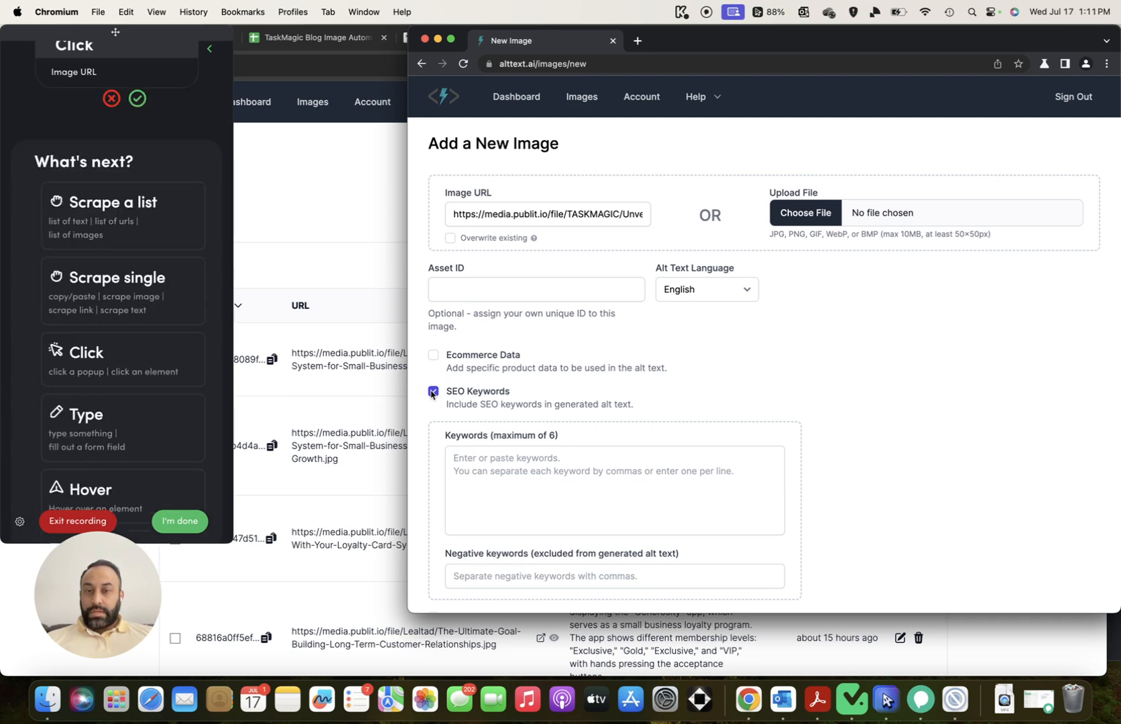
scroll(154, 305, "up", 5)
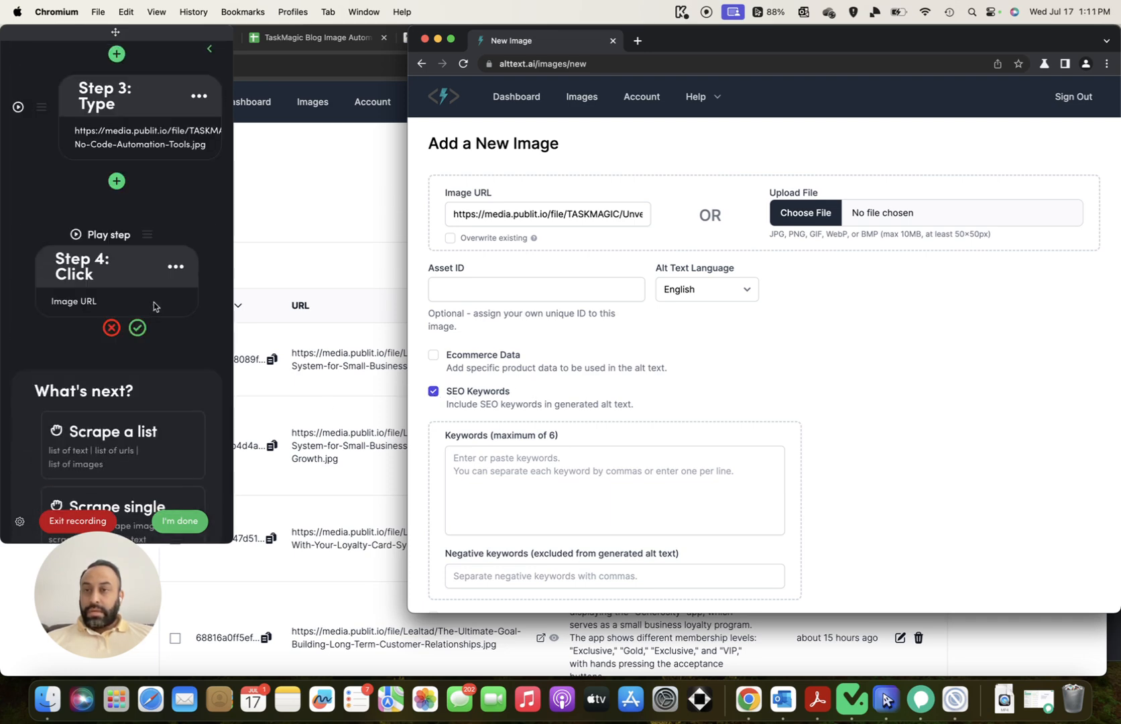
left_click(112, 331)
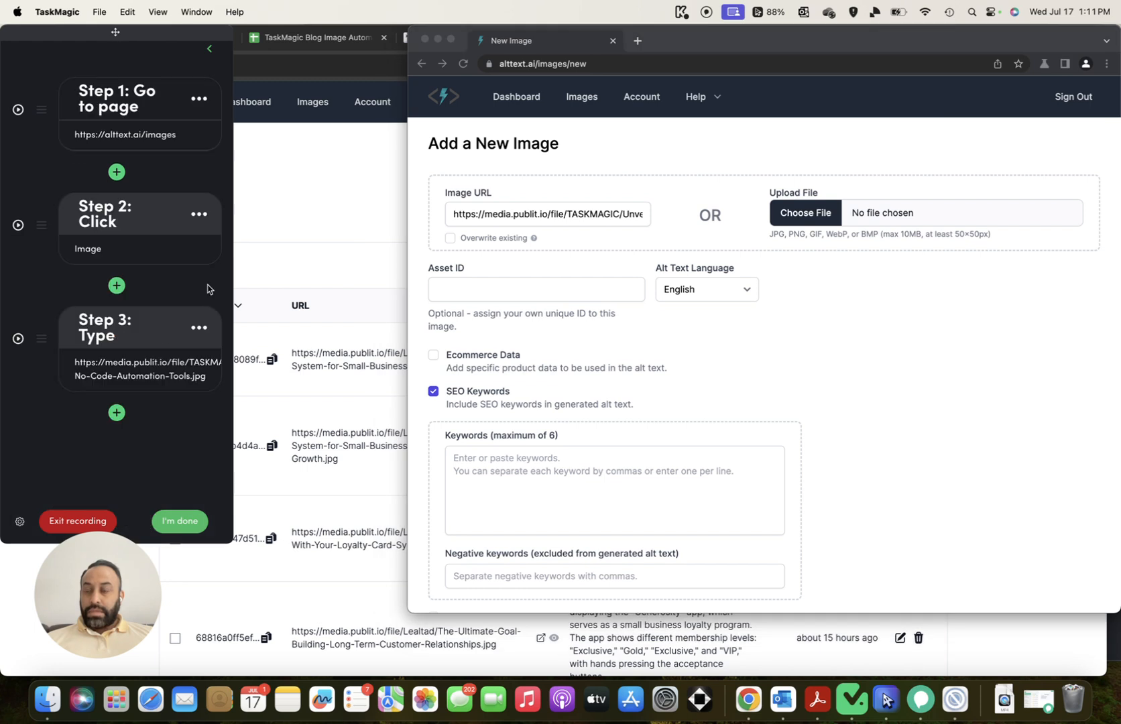
left_click(433, 394)
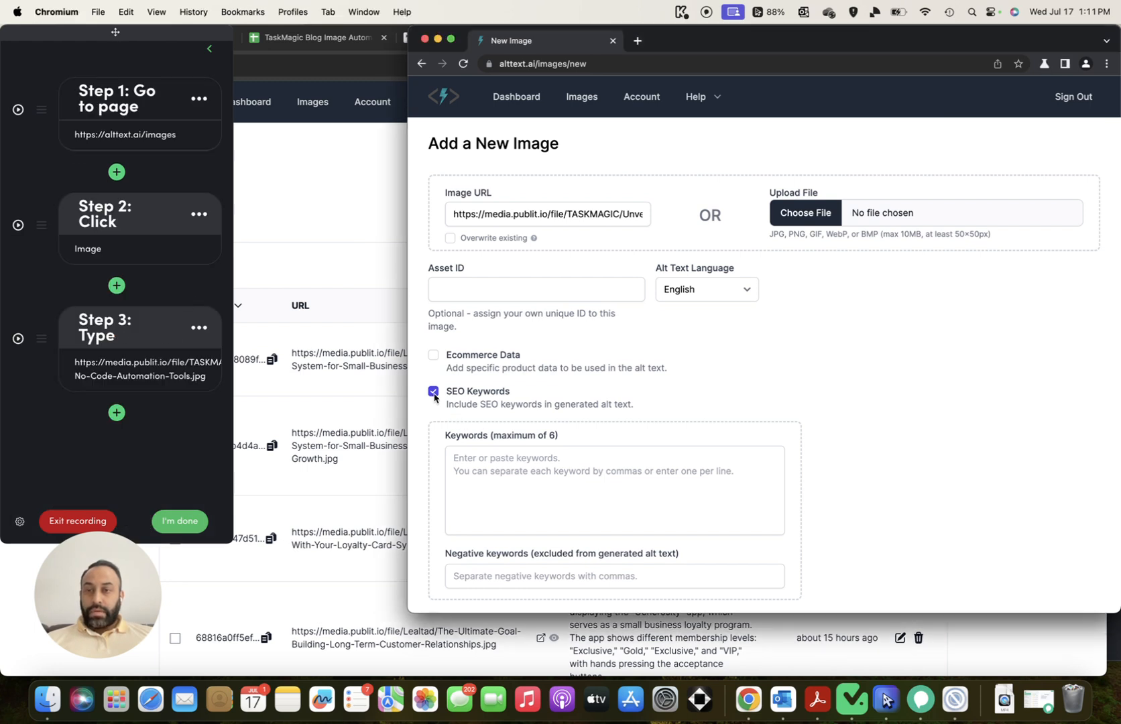
left_click(434, 394)
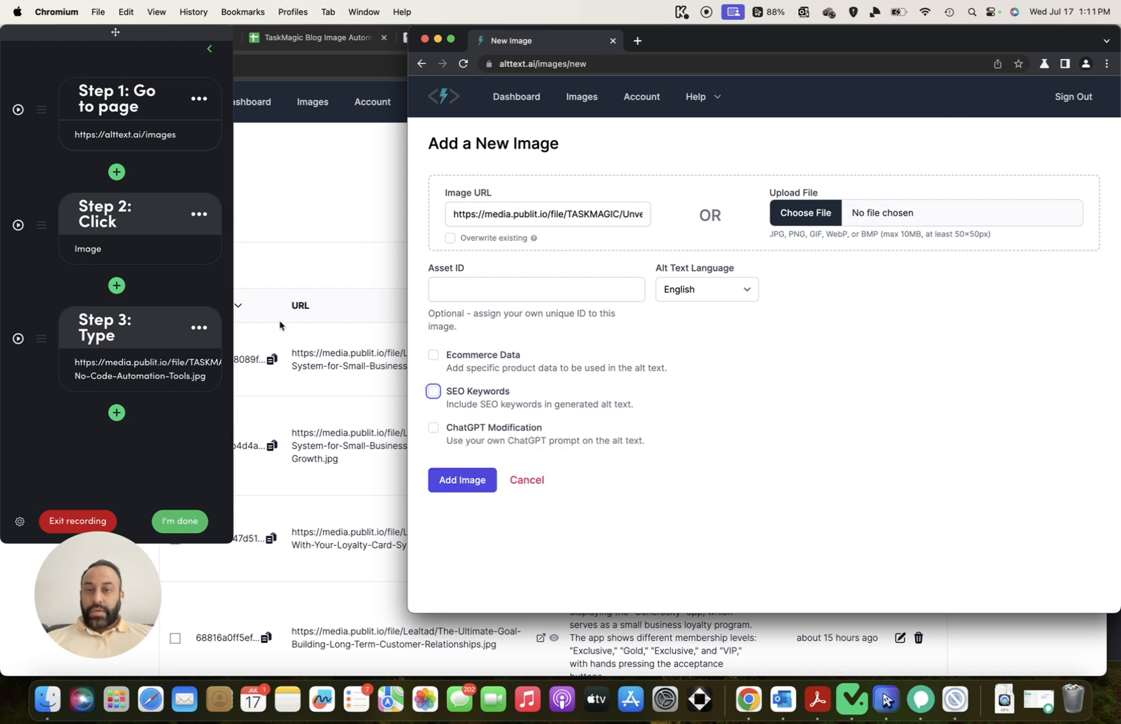
left_click(194, 417)
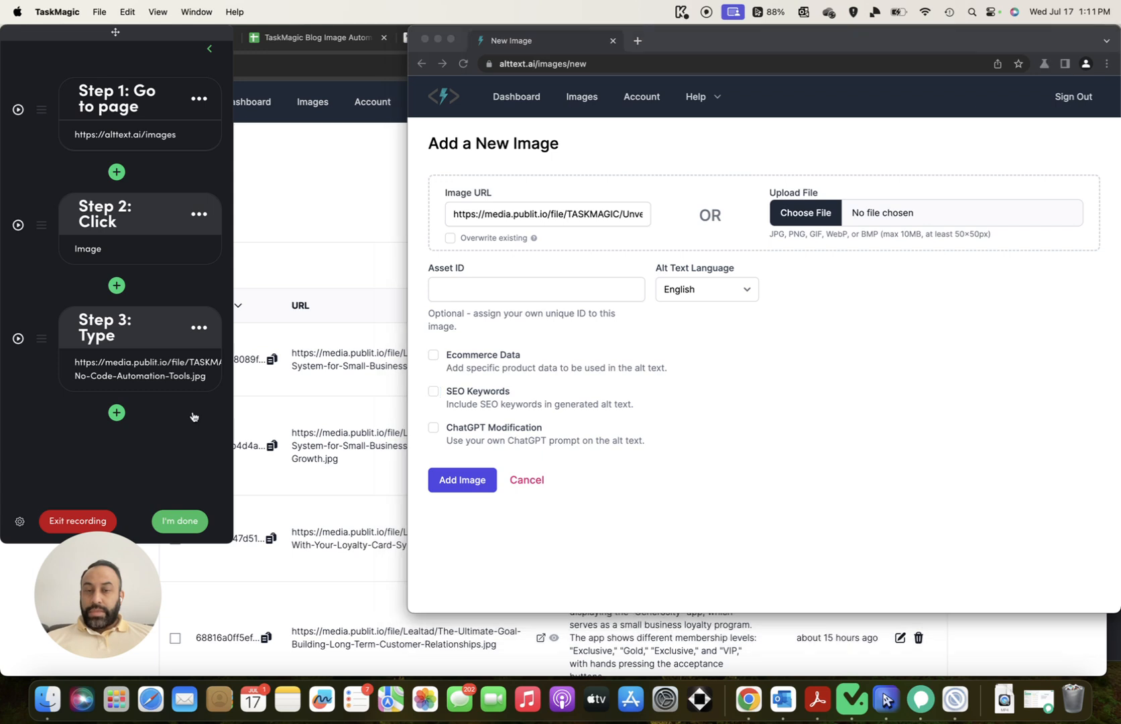
left_click(589, 48)
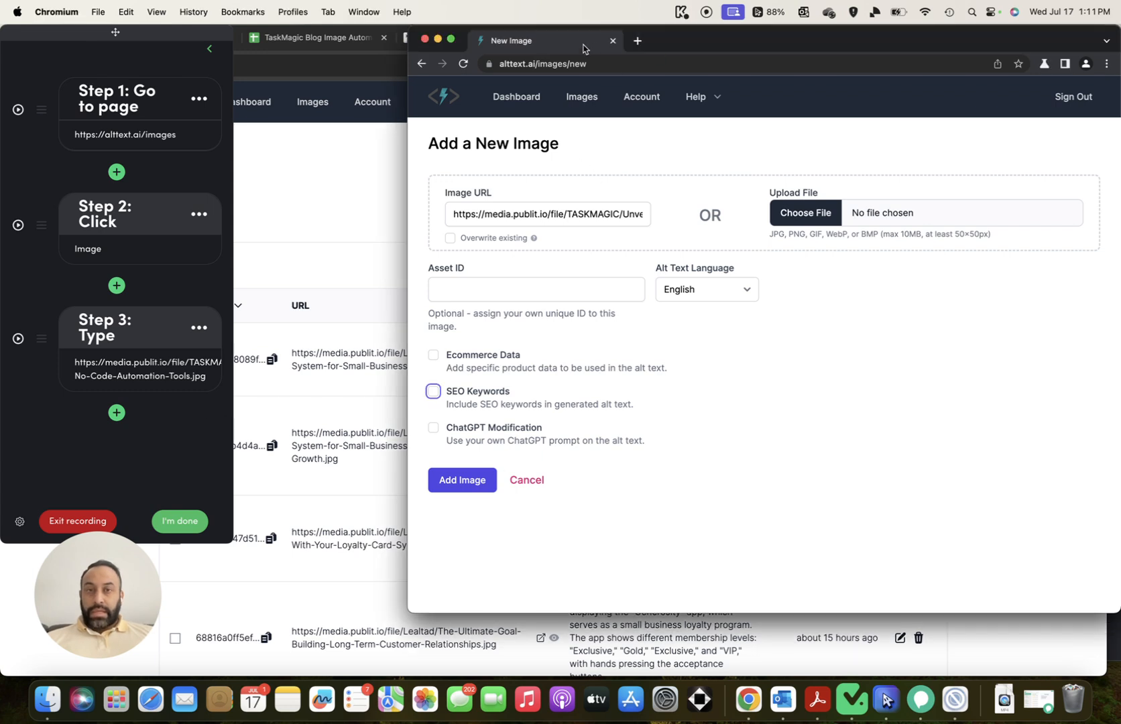
left_click(434, 394)
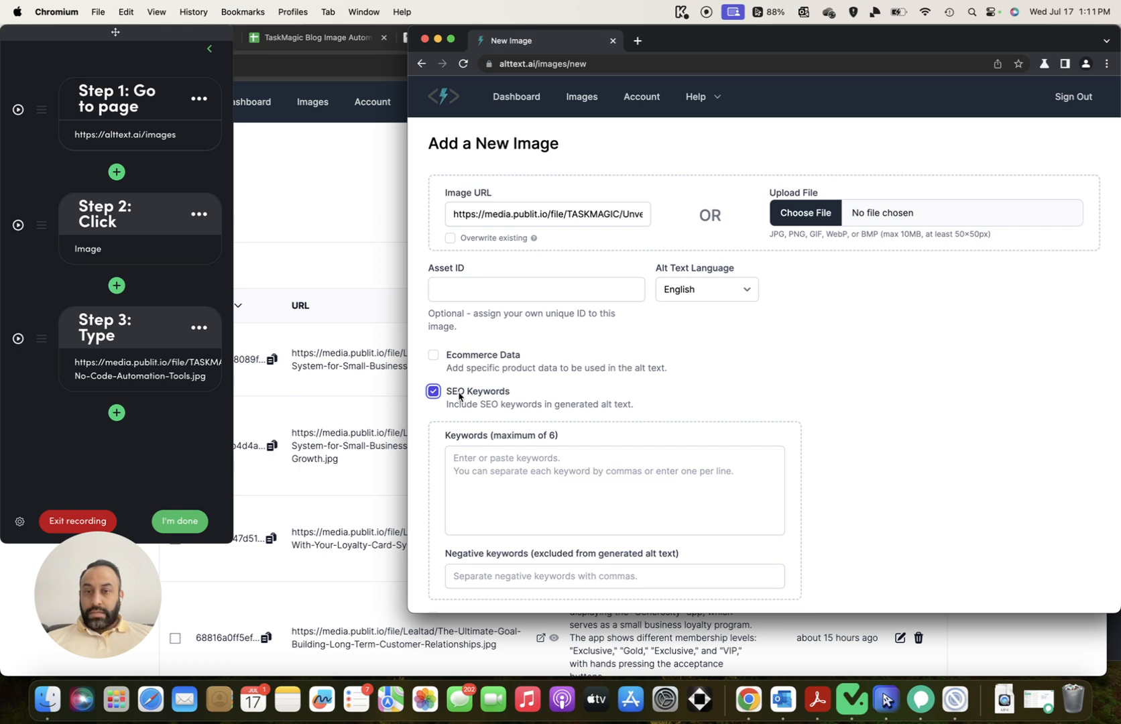
left_click(433, 391)
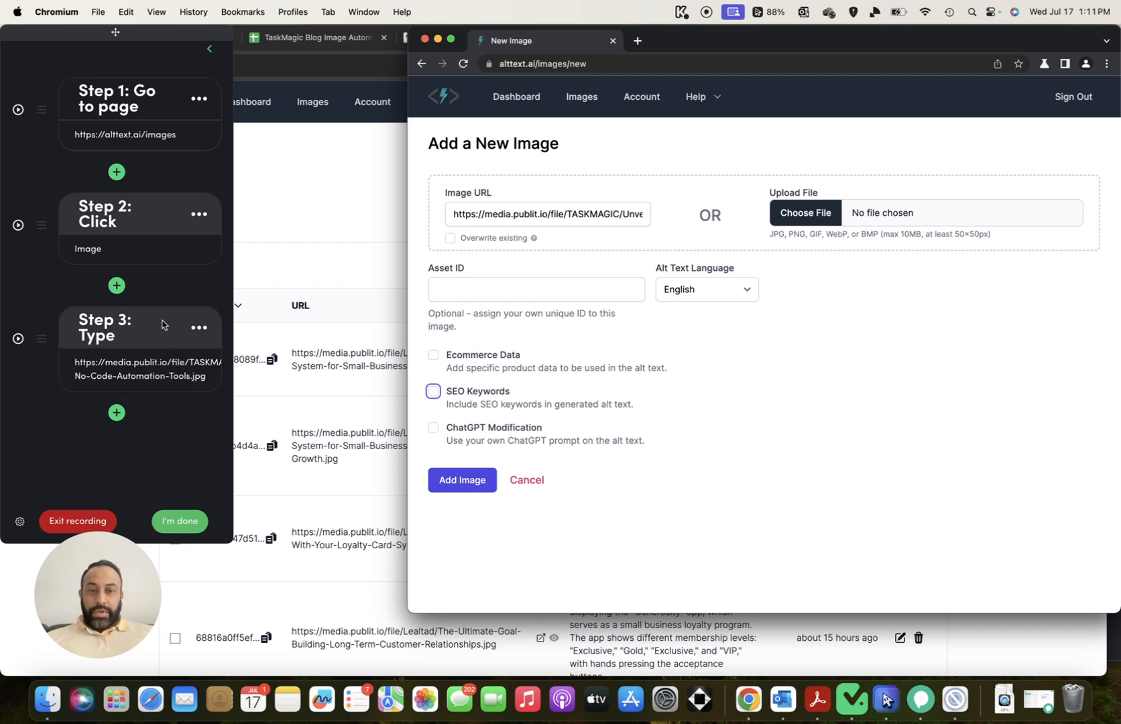
Record a click on the SEO Keywords checkbox and confirm it as Step 4
left_click(117, 414)
left_click(110, 253)
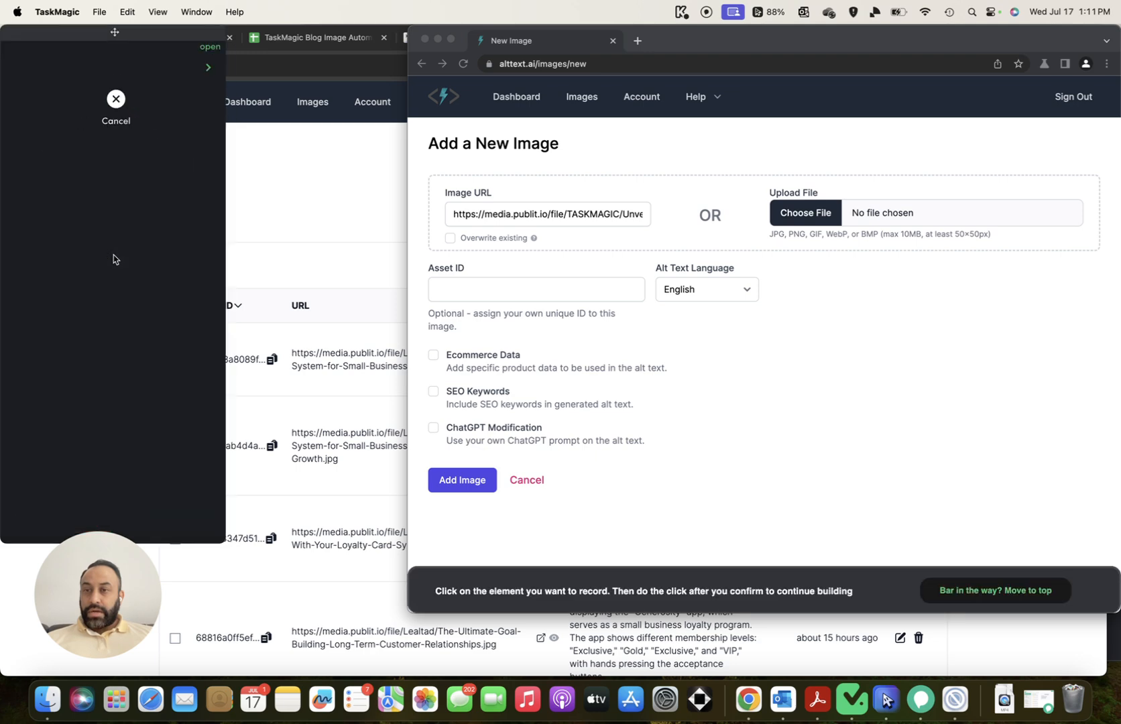
left_click(433, 392)
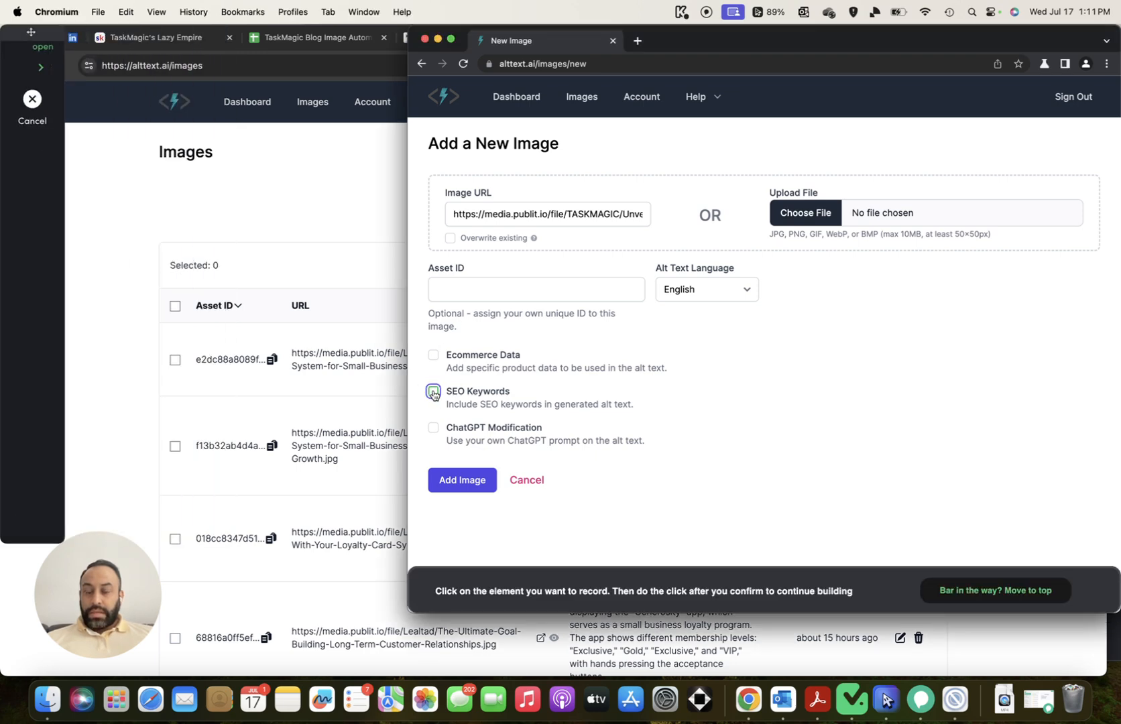
left_click(791, 516)
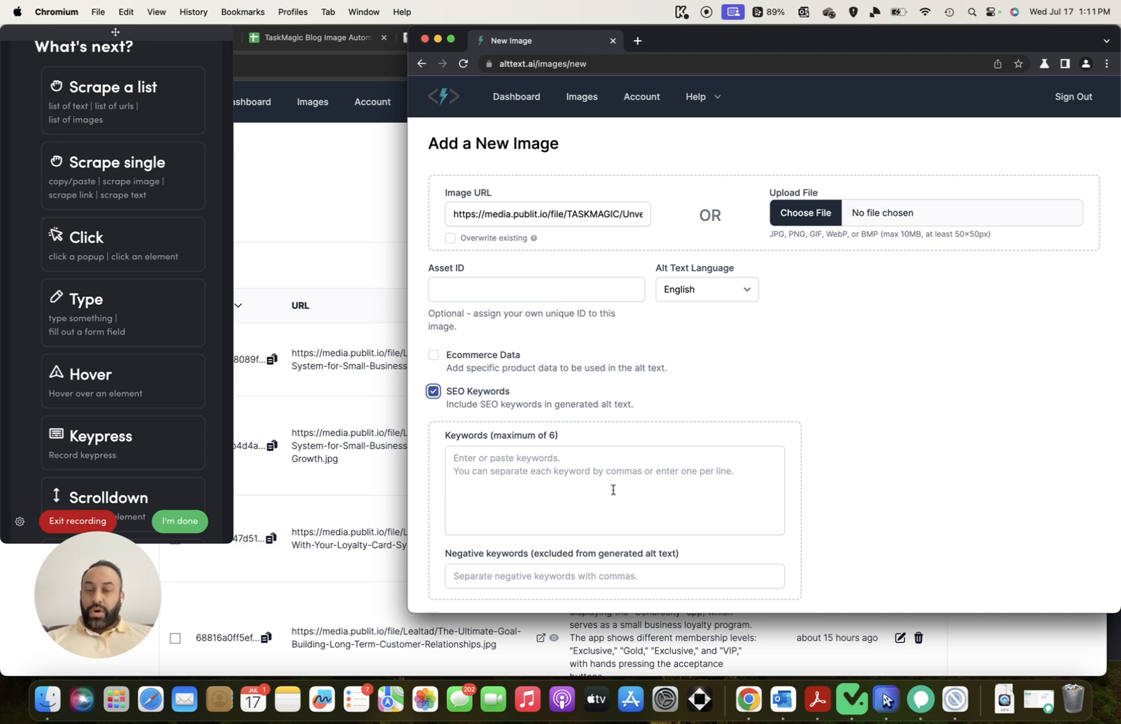
Copy the SEO terms from cell D2 and paste them into the Keywords box as a Type step
left_click(289, 38)
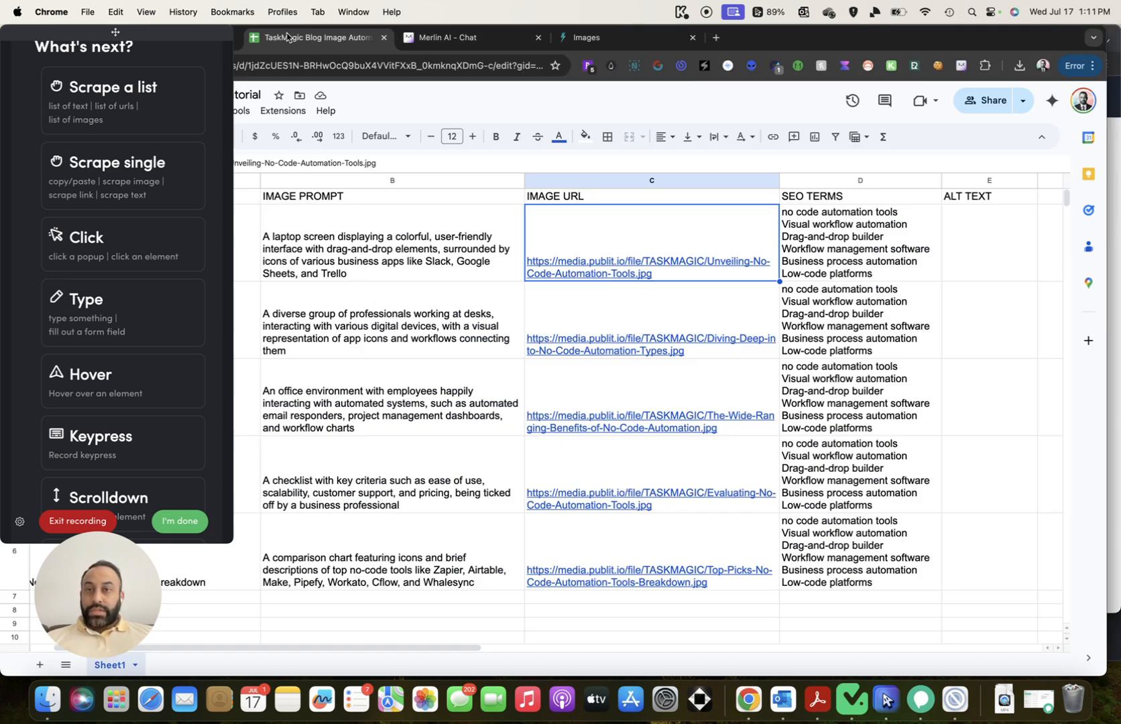
left_click(828, 218)
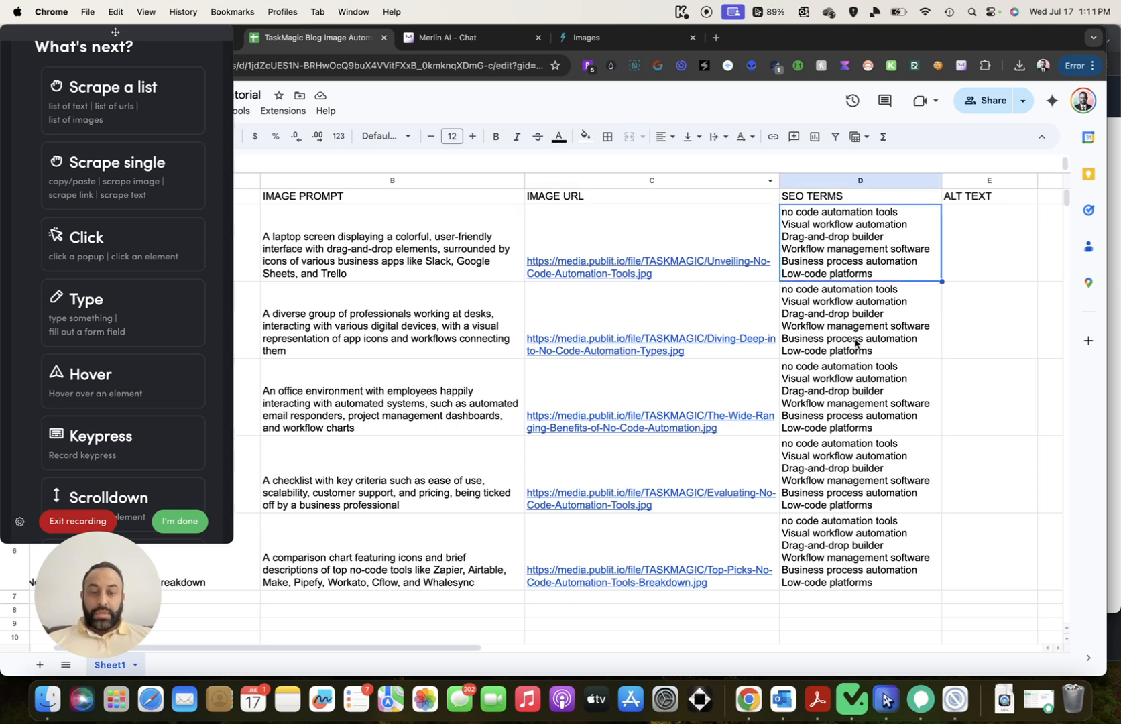
key("super+c")
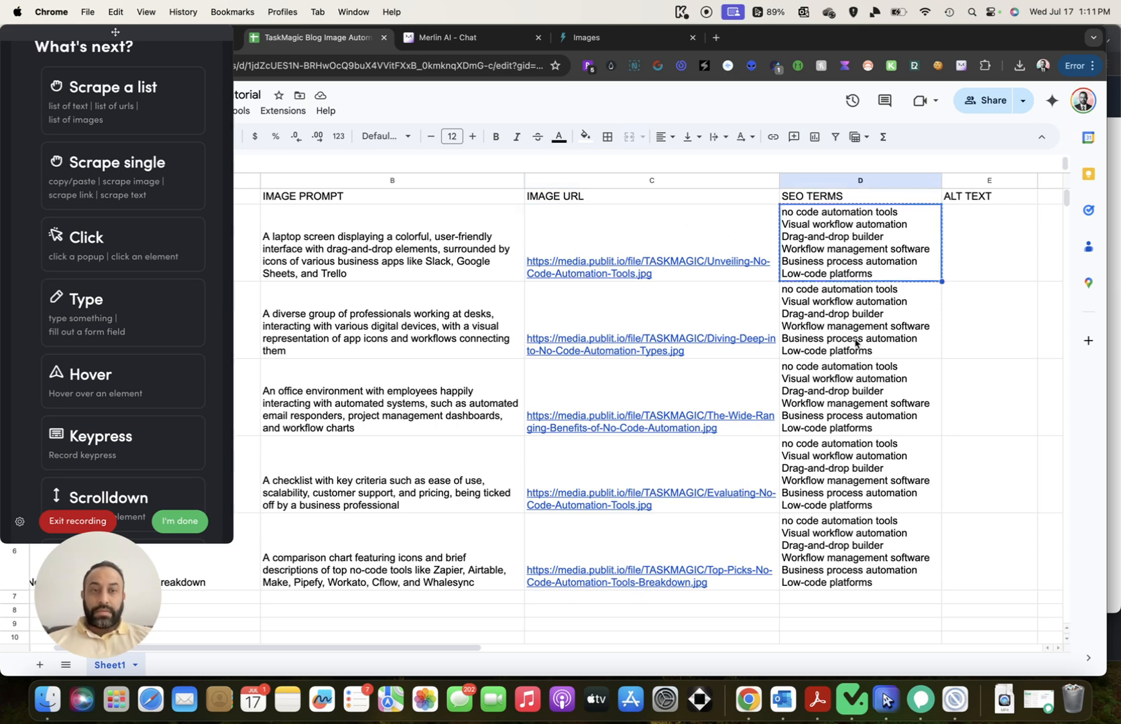
left_click(955, 699)
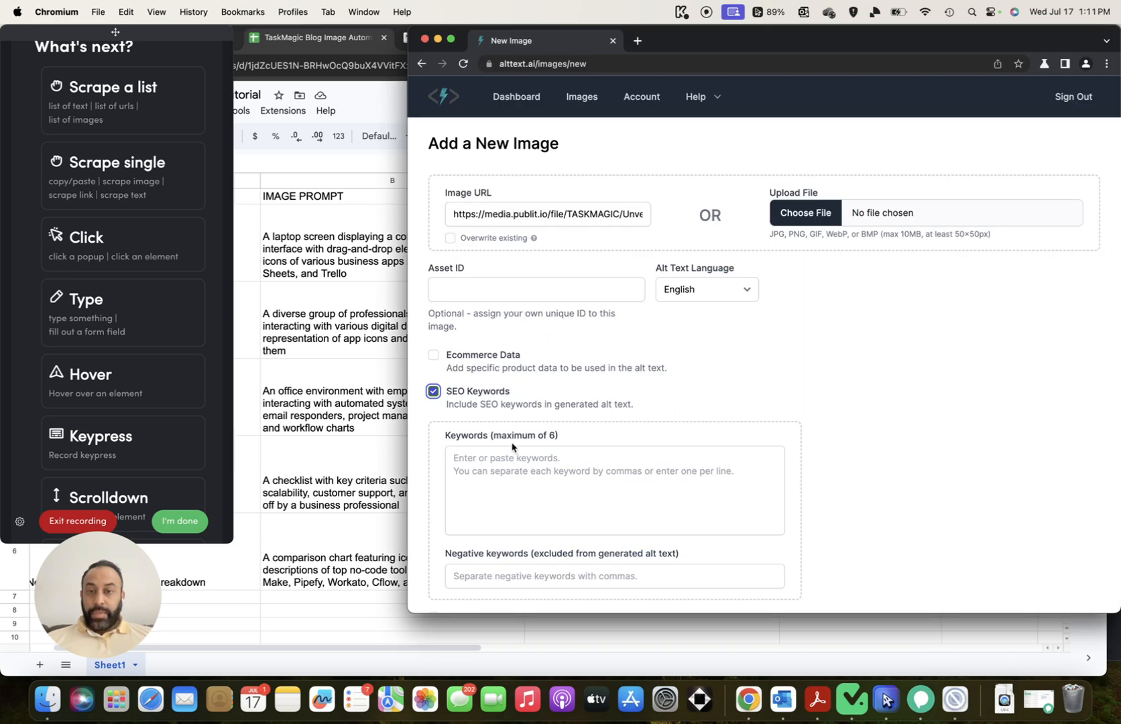
scroll(127, 298, "down", 1)
left_click(130, 294)
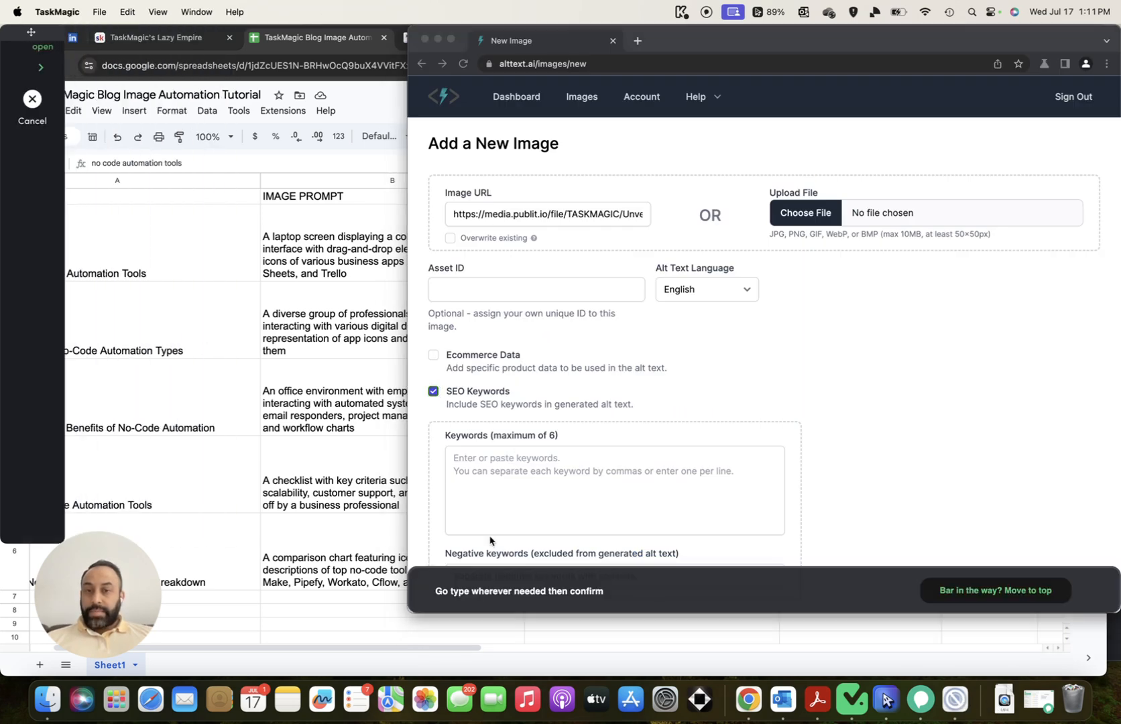
left_click(496, 503)
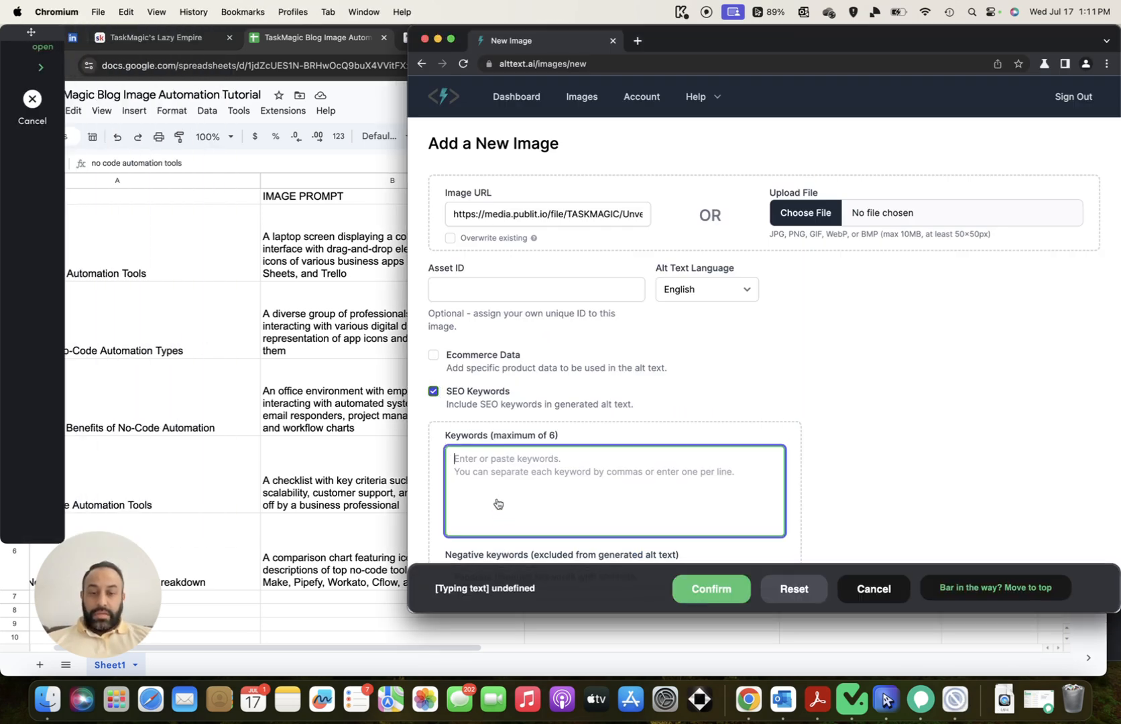
key("super+v")
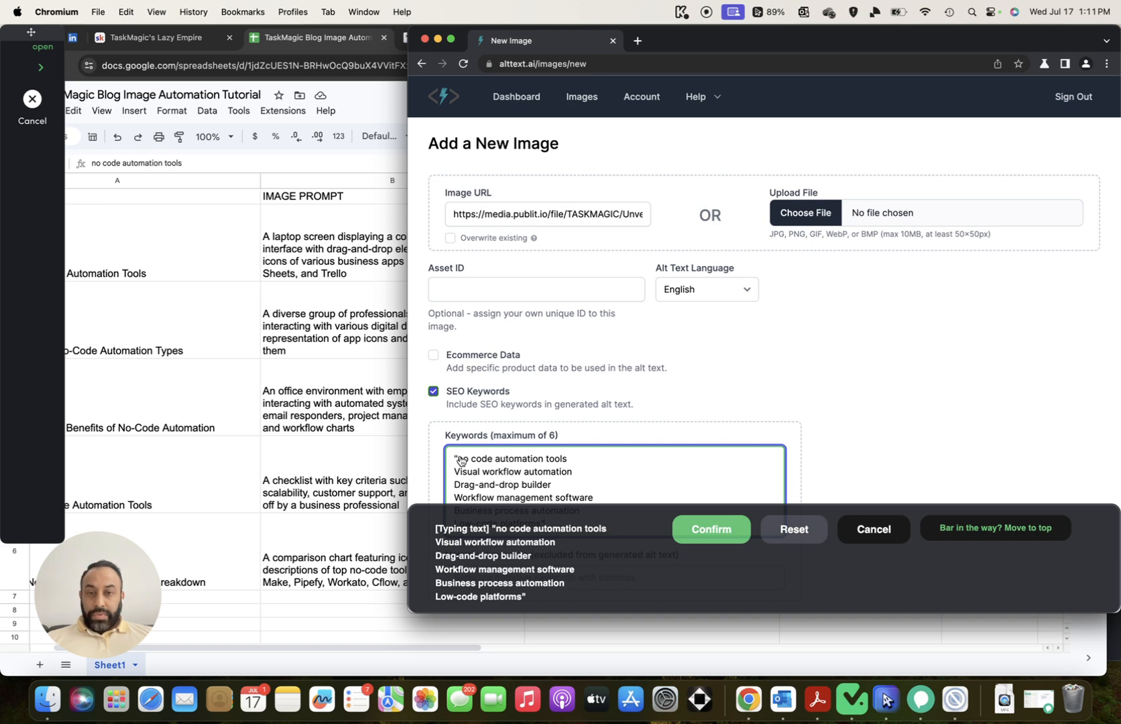
Remove the surrounding quotes from the keywords, confirm the Type step, and answer the variable prompt
left_click(459, 460)
key("BackSpace")
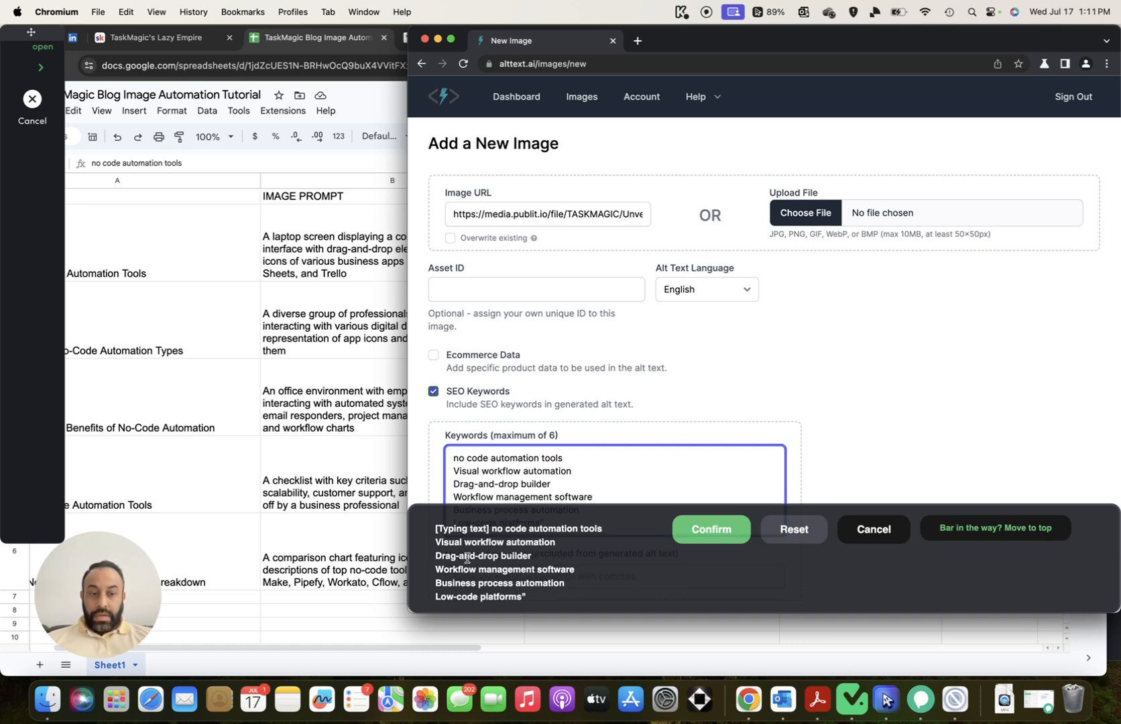
scroll(605, 464, "down", 3)
left_click(557, 418)
key("BackSpace")
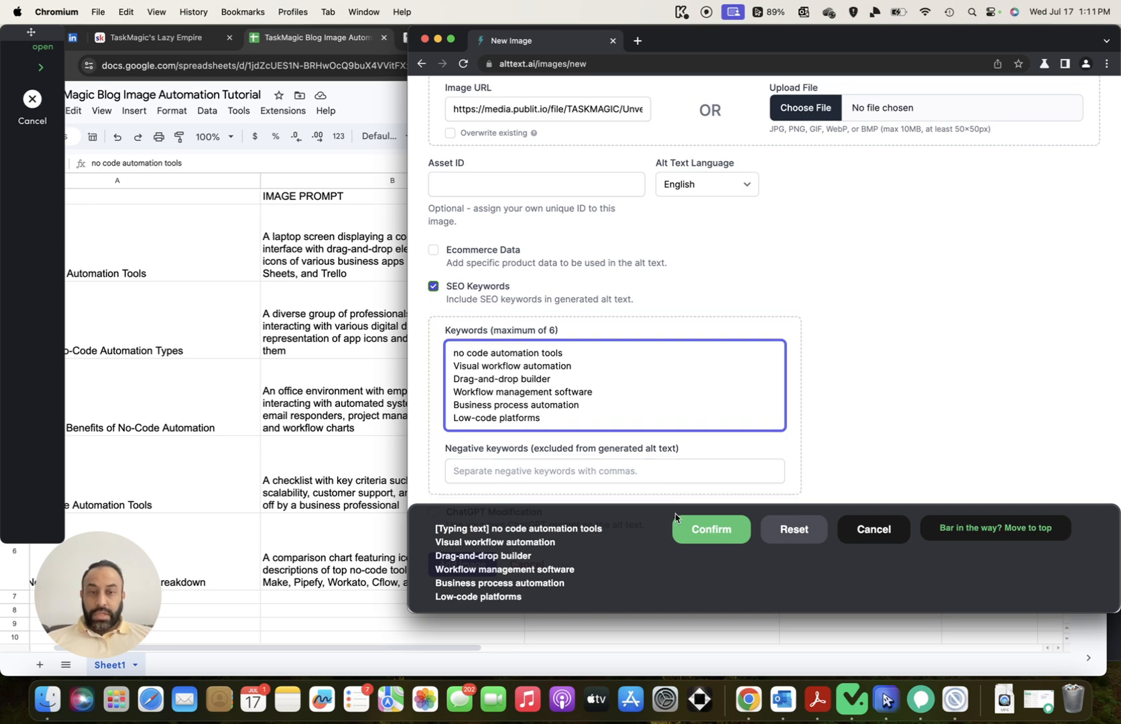
left_click(693, 528)
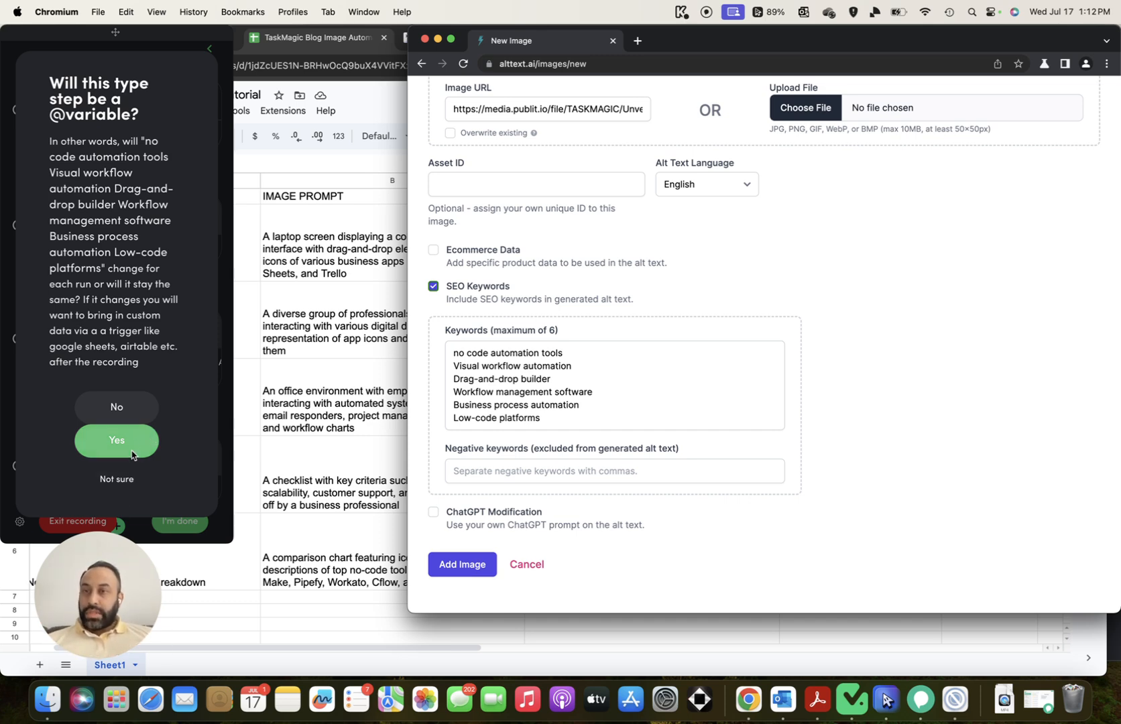
left_click(117, 407)
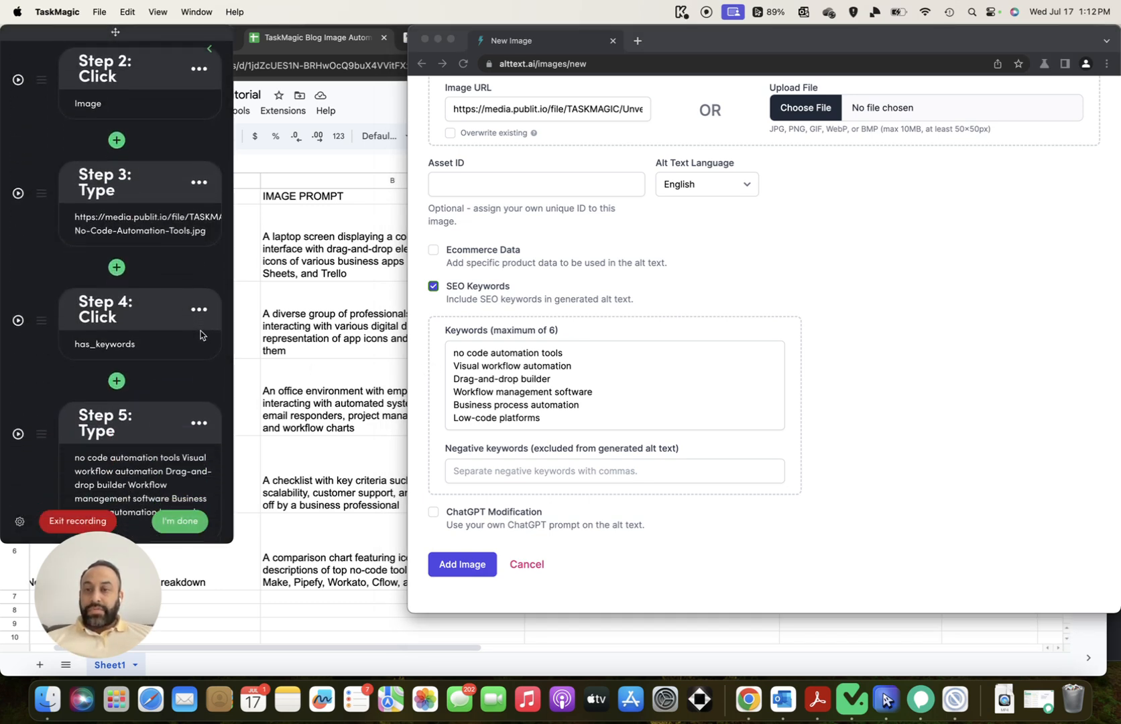
scroll(138, 289, "down", 4)
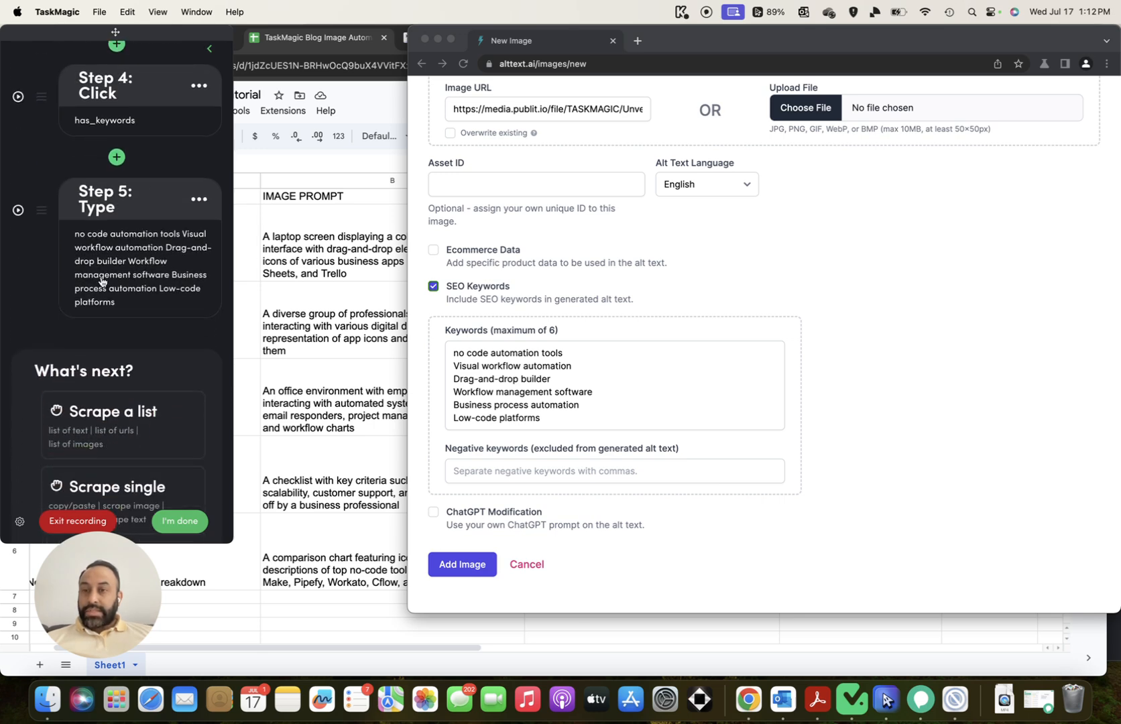
Record and confirm a click on alttext.ai's Add Image button to submit the new image
scroll(107, 284, "down", 5)
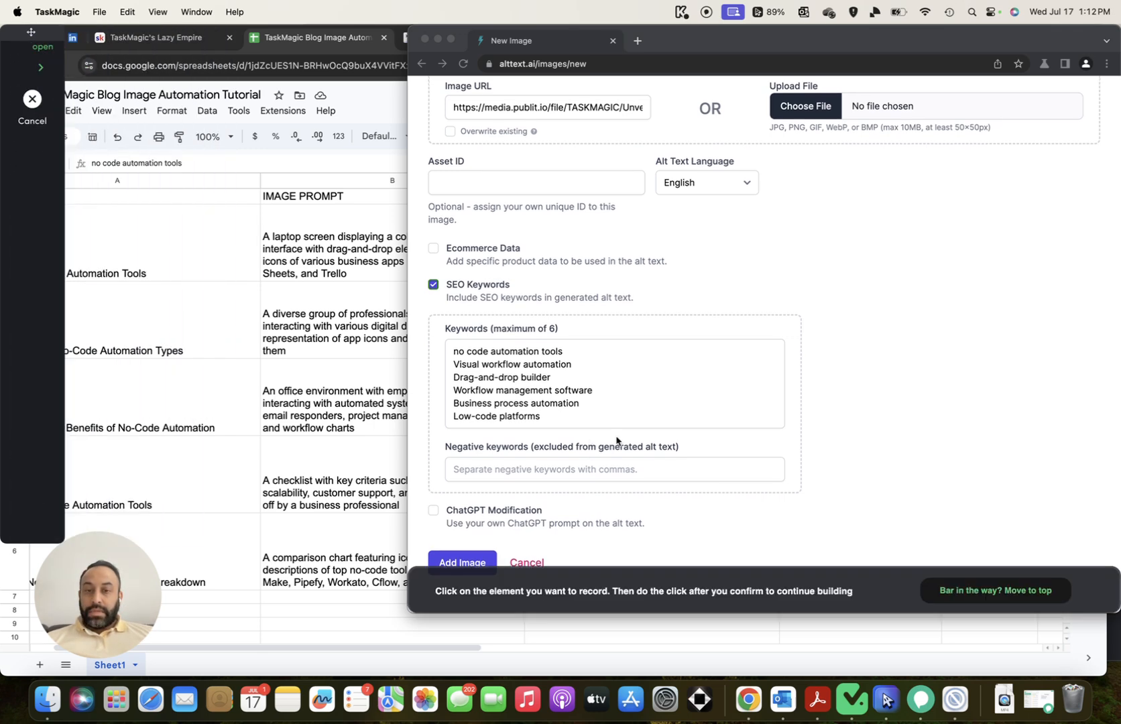
left_click(476, 567)
left_click(477, 562)
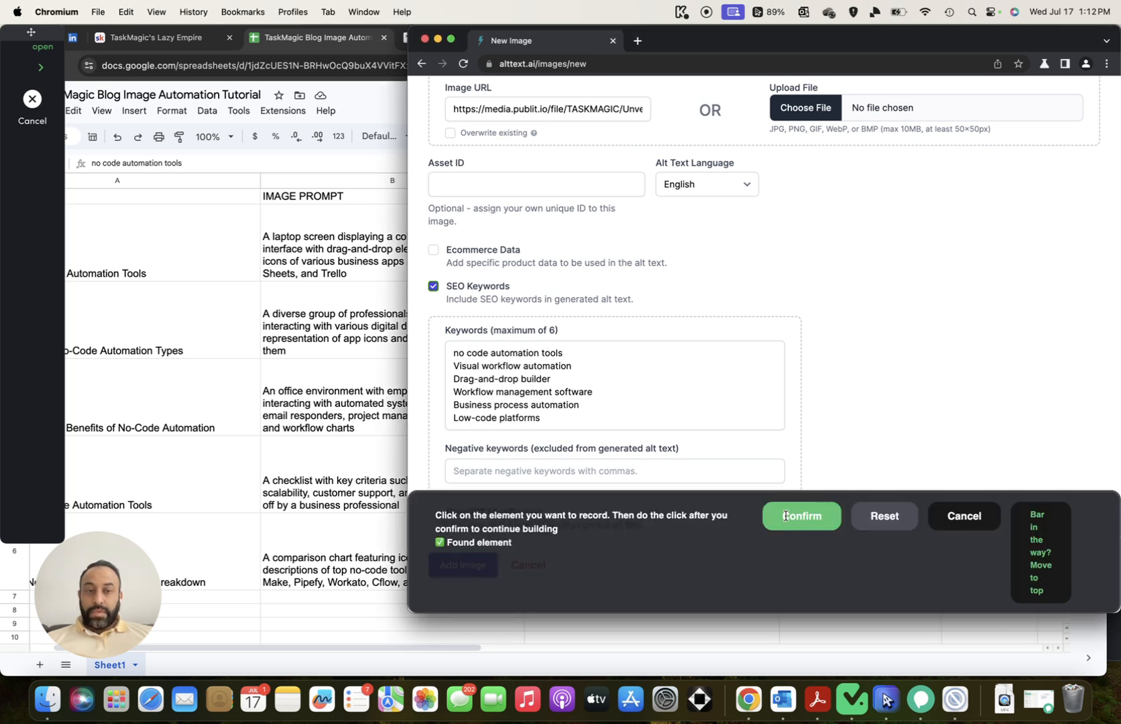
left_click(786, 516)
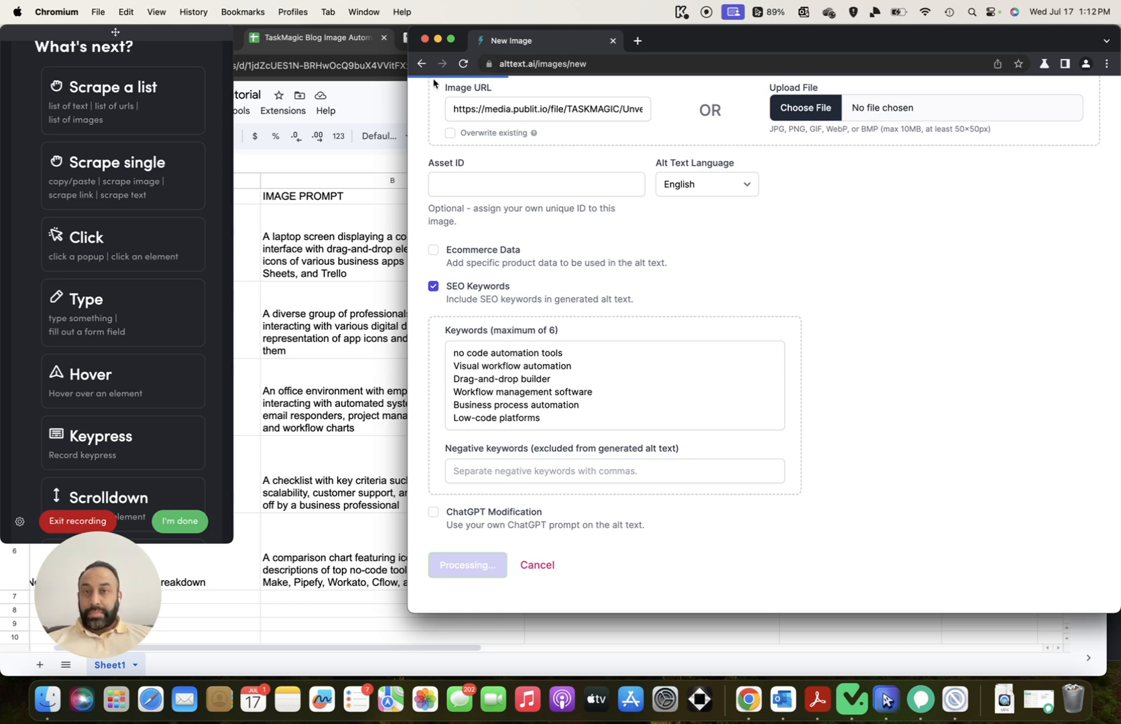
scroll(127, 234, "down", 5)
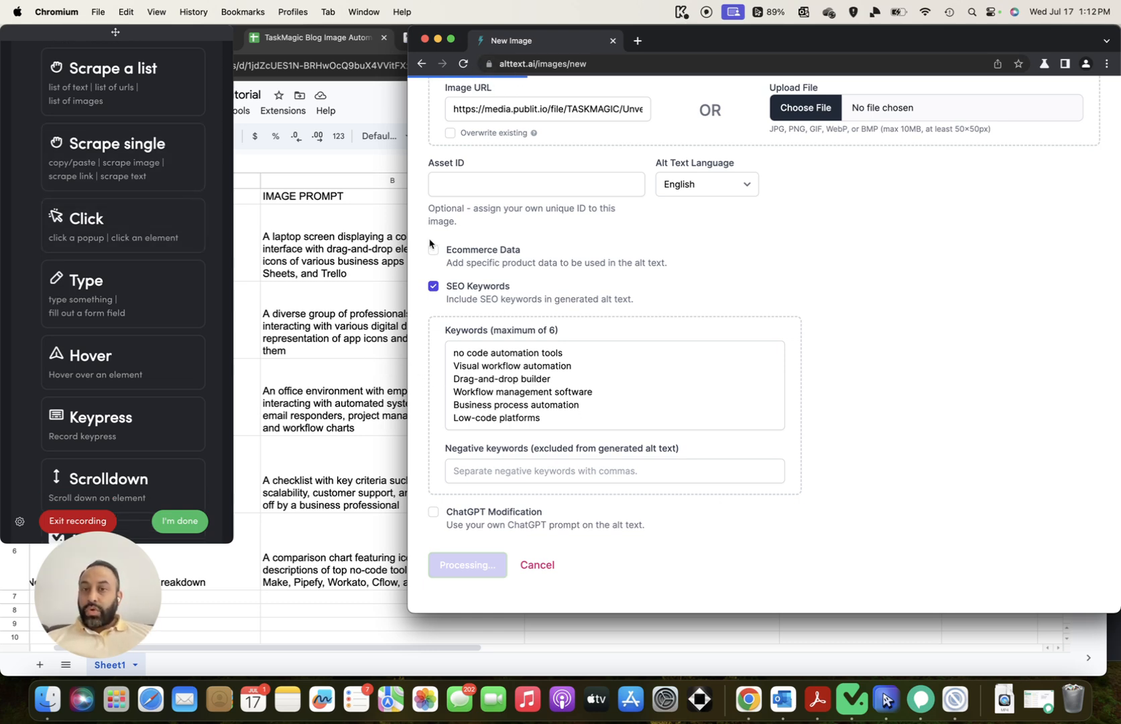
scroll(159, 203, "down", 6)
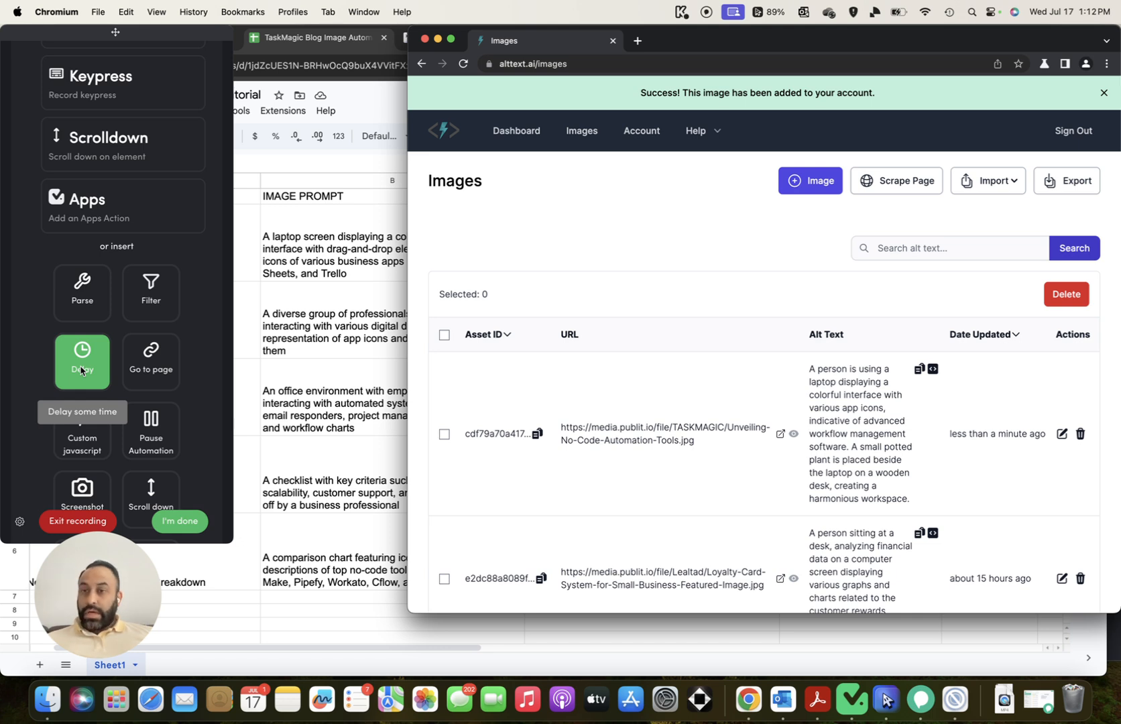
Insert a .3-minute Delay step after the submit click
left_click(81, 371)
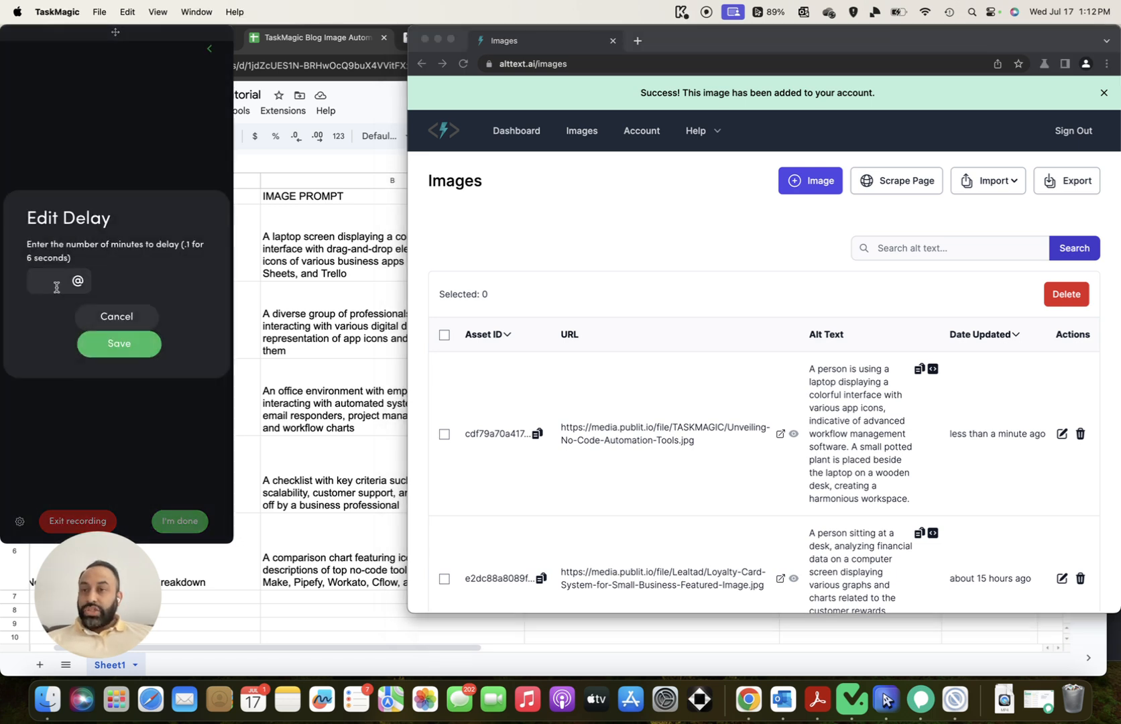
left_click(61, 279)
type(".3")
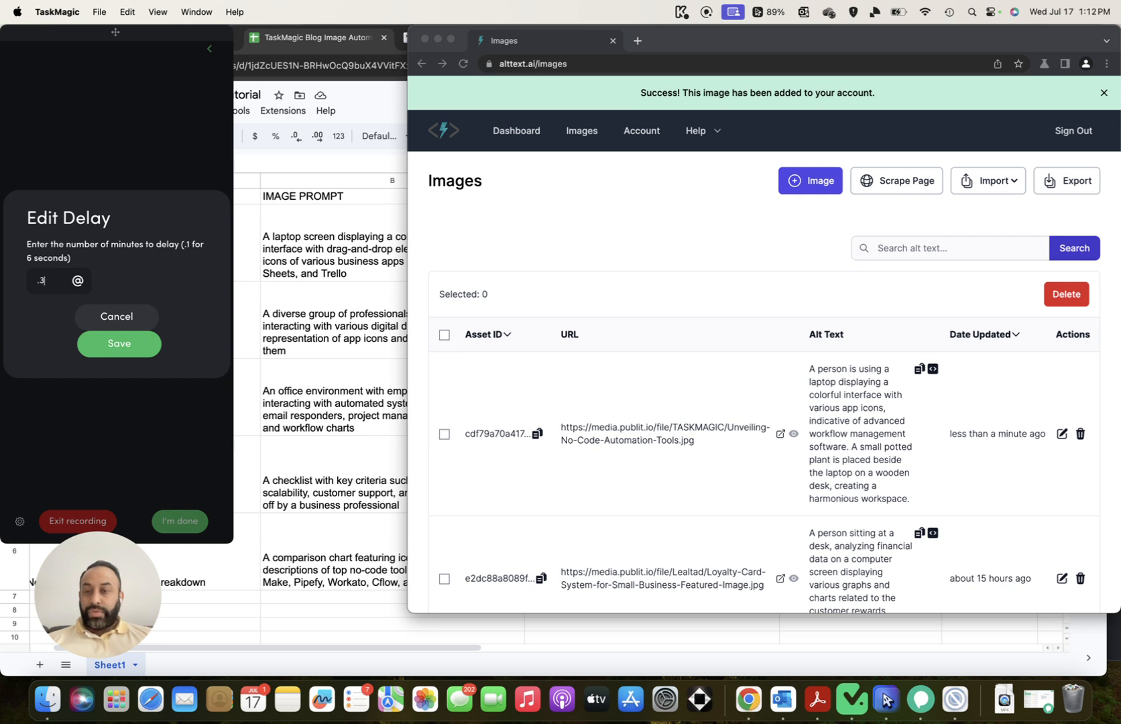
left_click(114, 343)
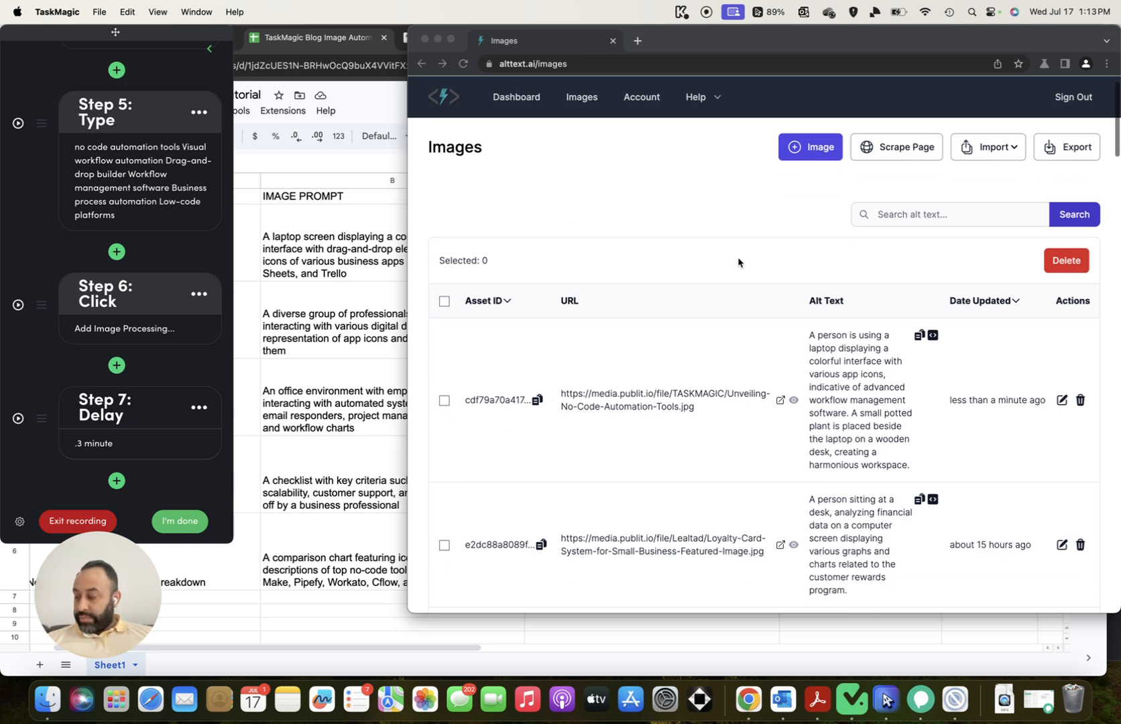
scroll(697, 233, "down", 1)
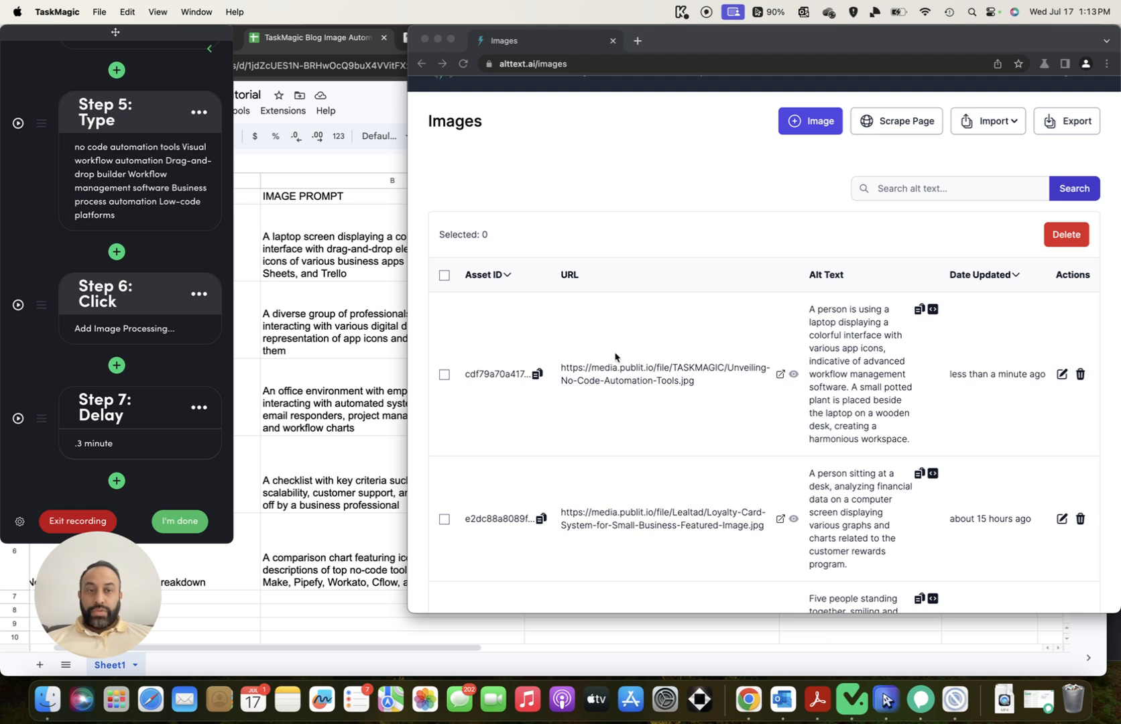
left_click(116, 480)
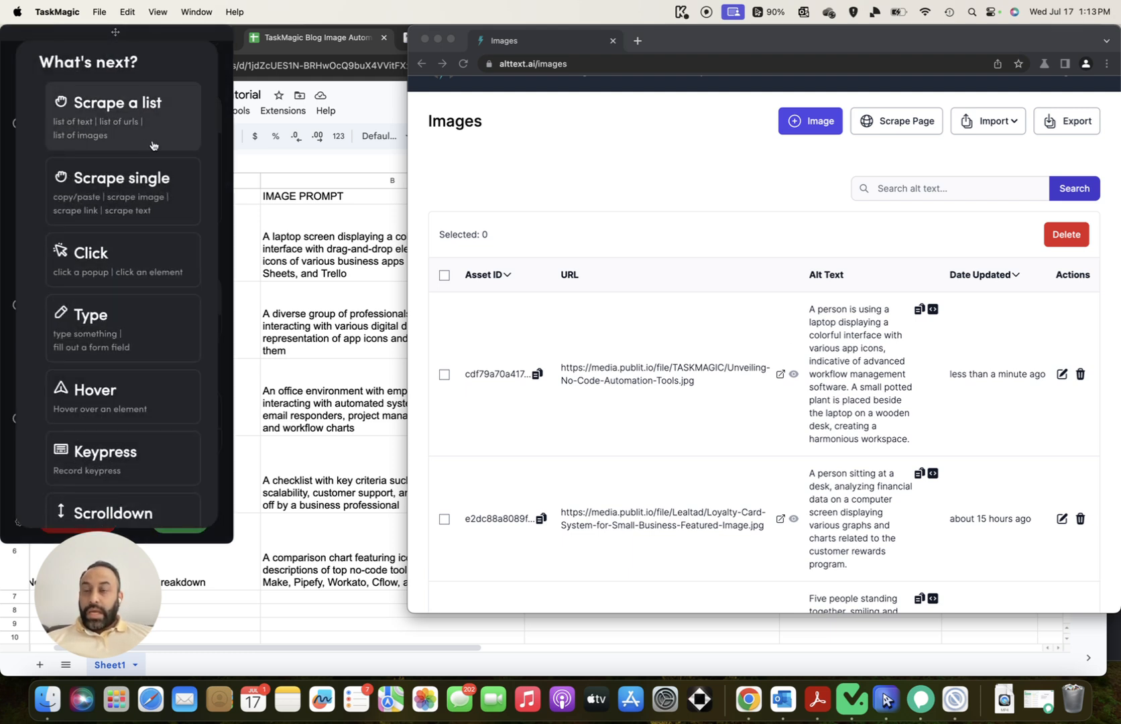
Scrape the new image's generated alt text from the alttext.ai list as Step 8, then review the steps
left_click(148, 207)
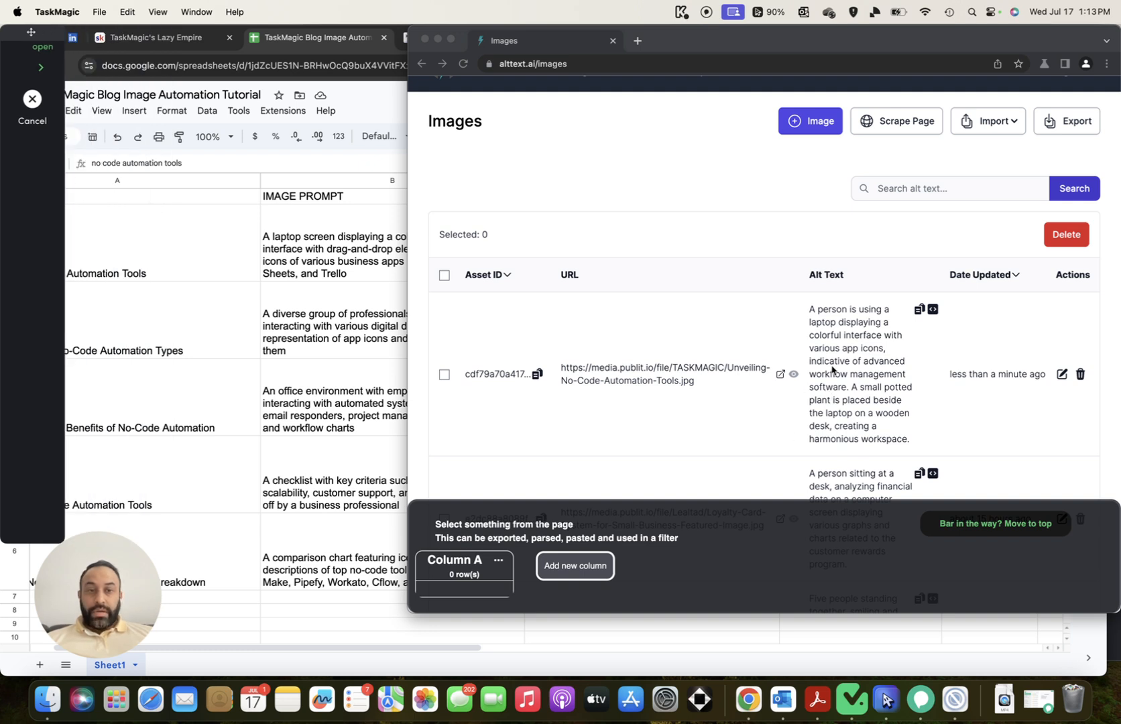
left_click(856, 374)
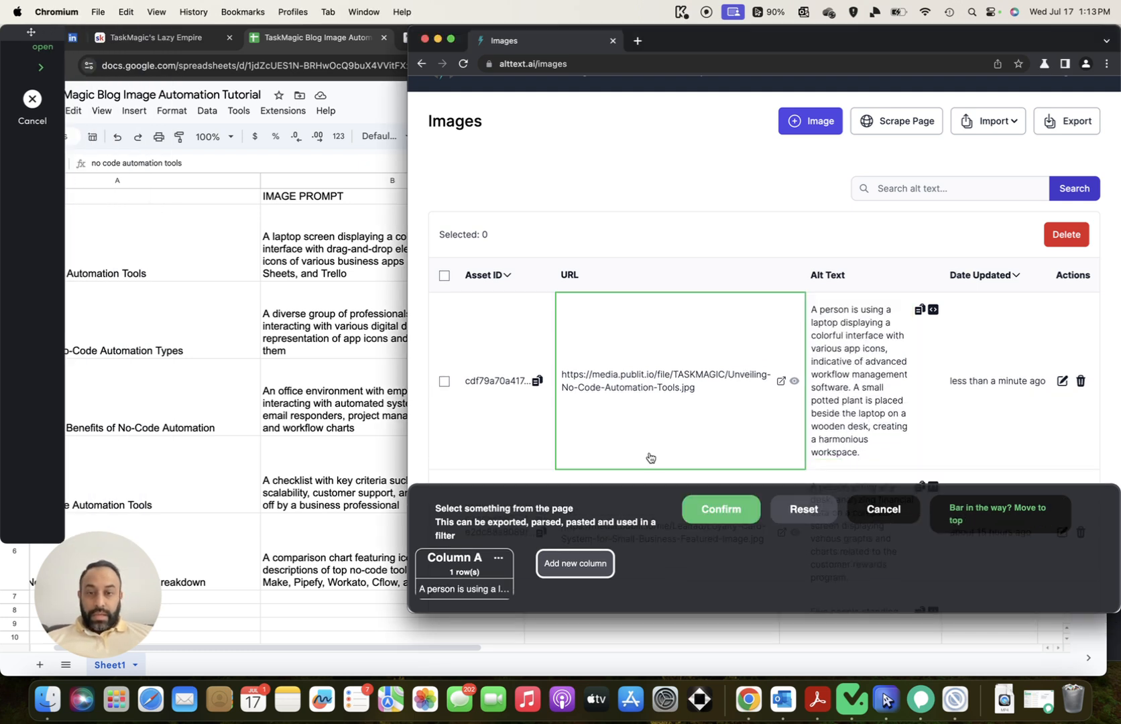
left_click(714, 511)
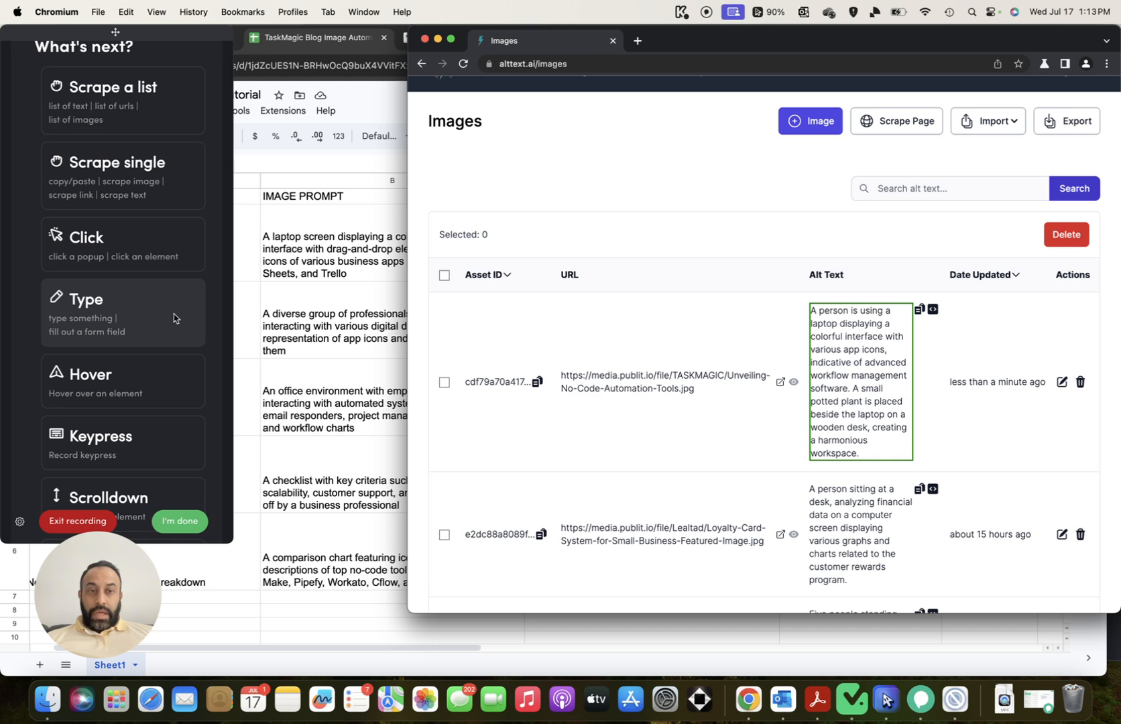
scroll(173, 318, "down", 1)
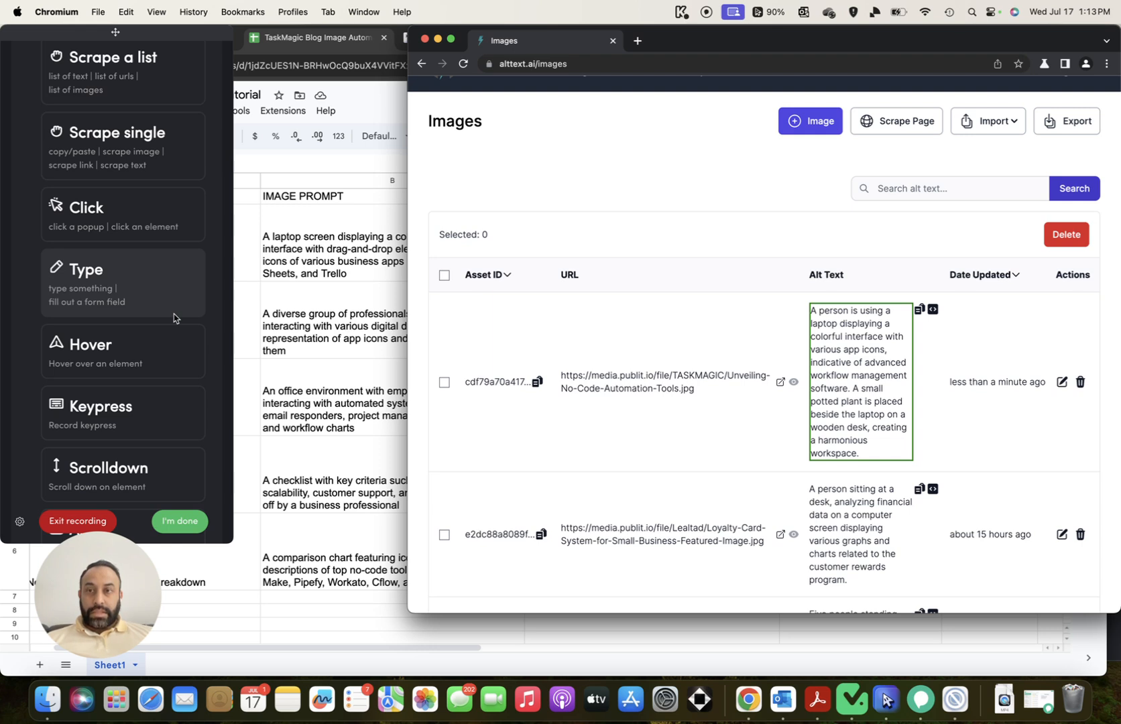
scroll(173, 314, "down", 10)
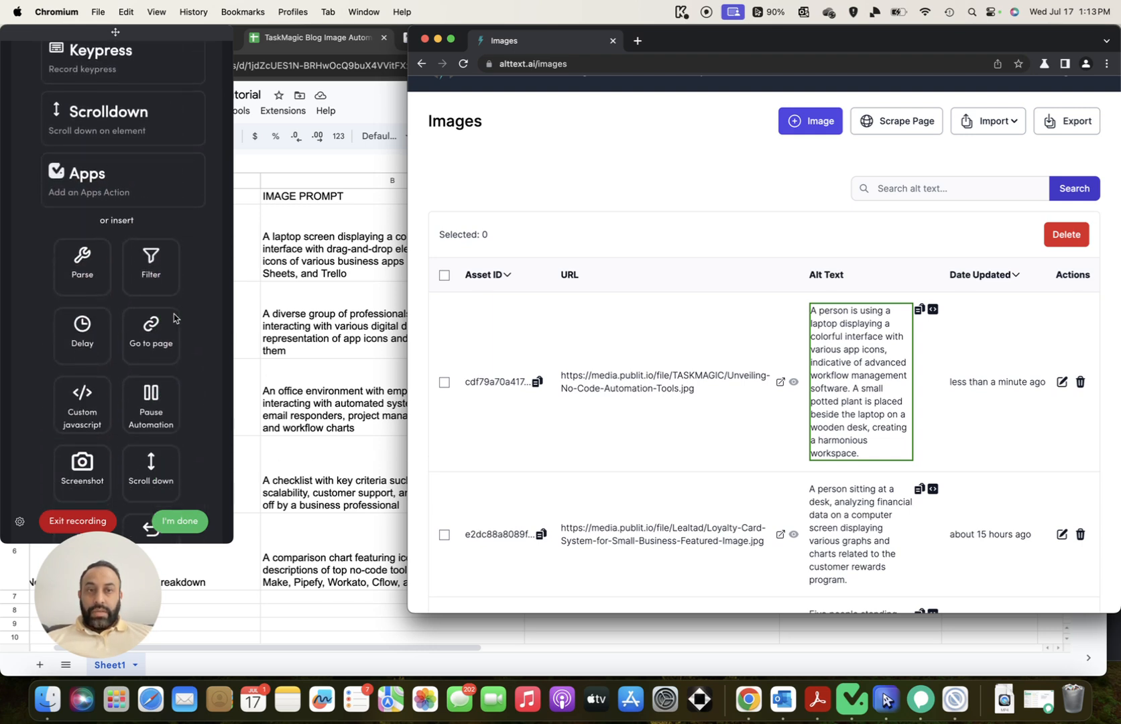
scroll(174, 315, "up", 15)
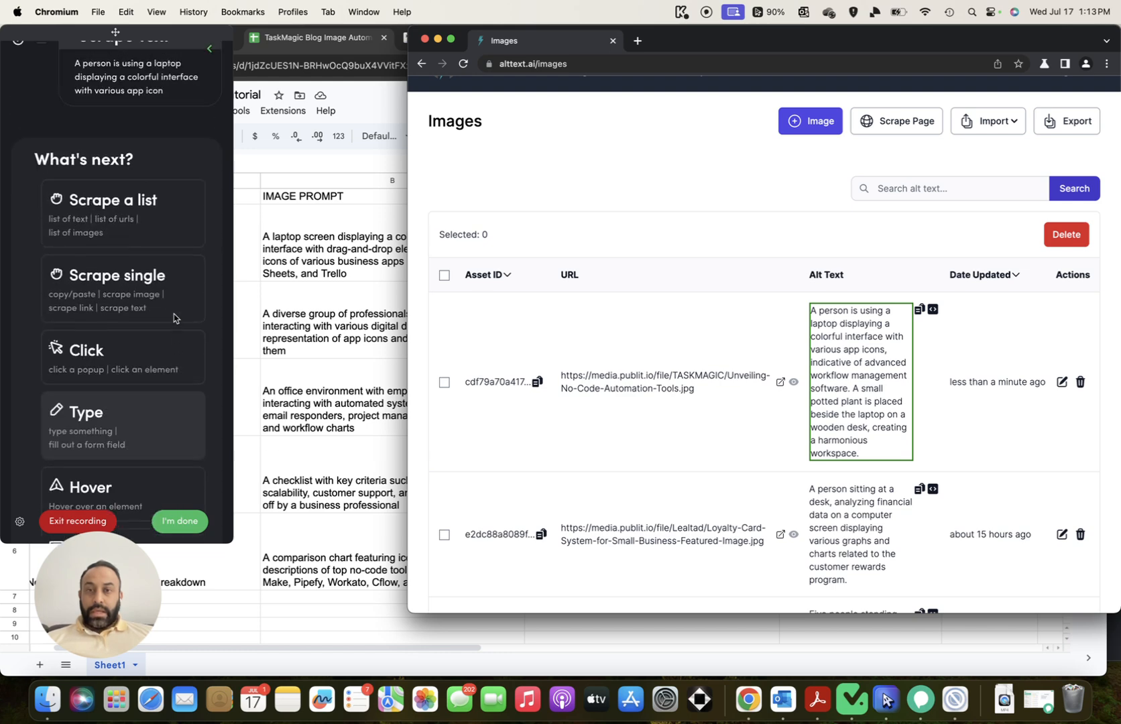
scroll(174, 313, "up", 3)
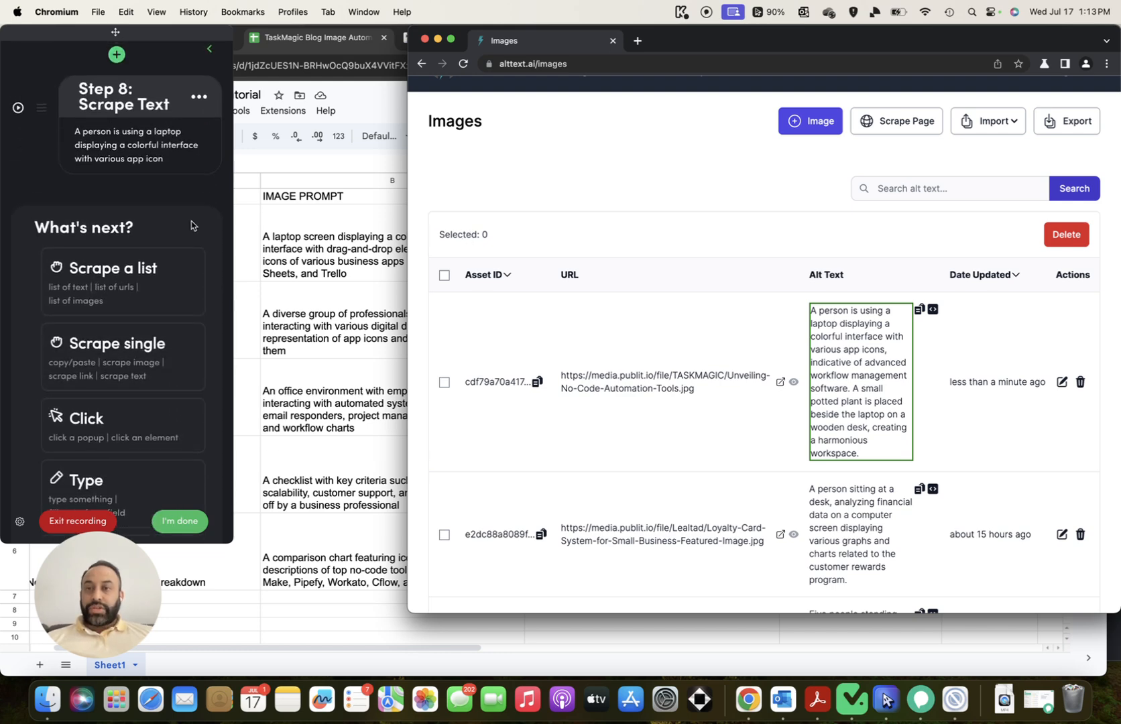
scroll(191, 226, "up", 20)
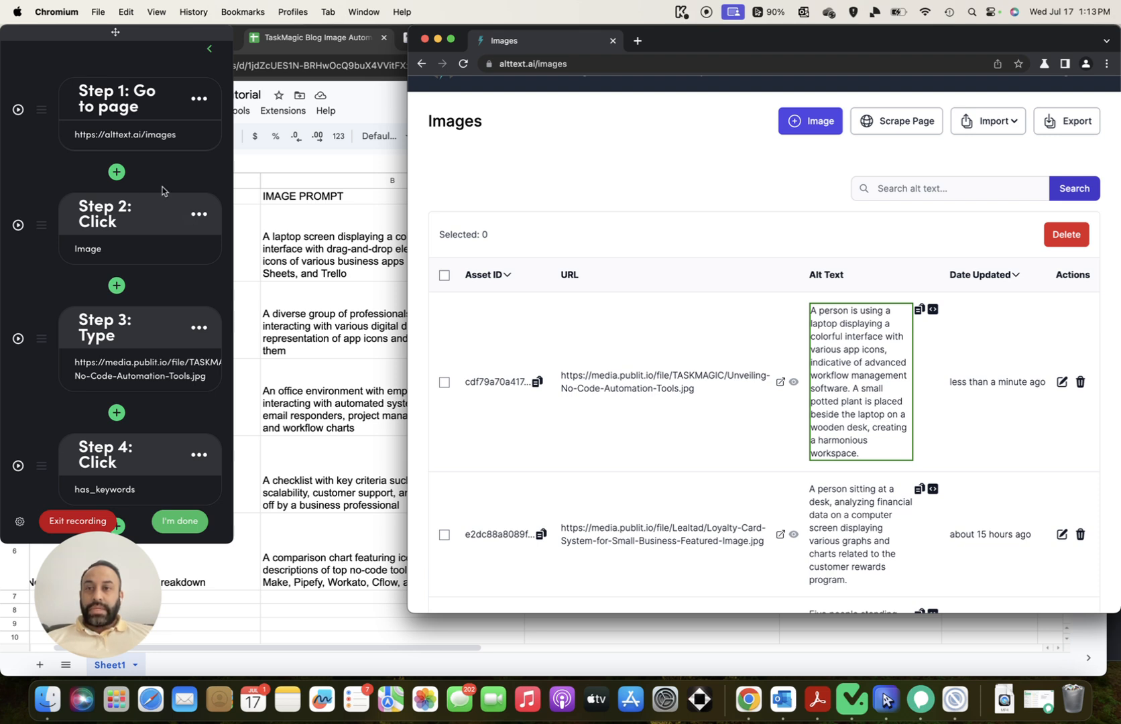
scroll(163, 245, "down", 10)
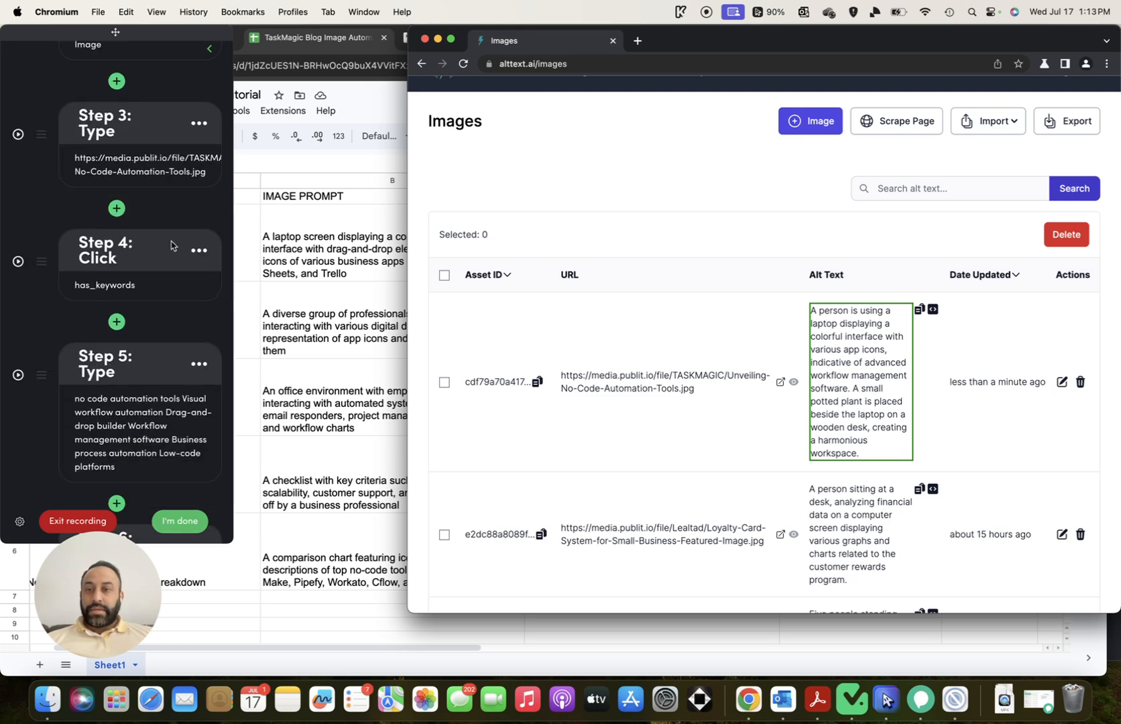
Finish recording and rename Step 2 'Click Add Image' and Step 3 'Enter Image URL'
left_click(179, 521)
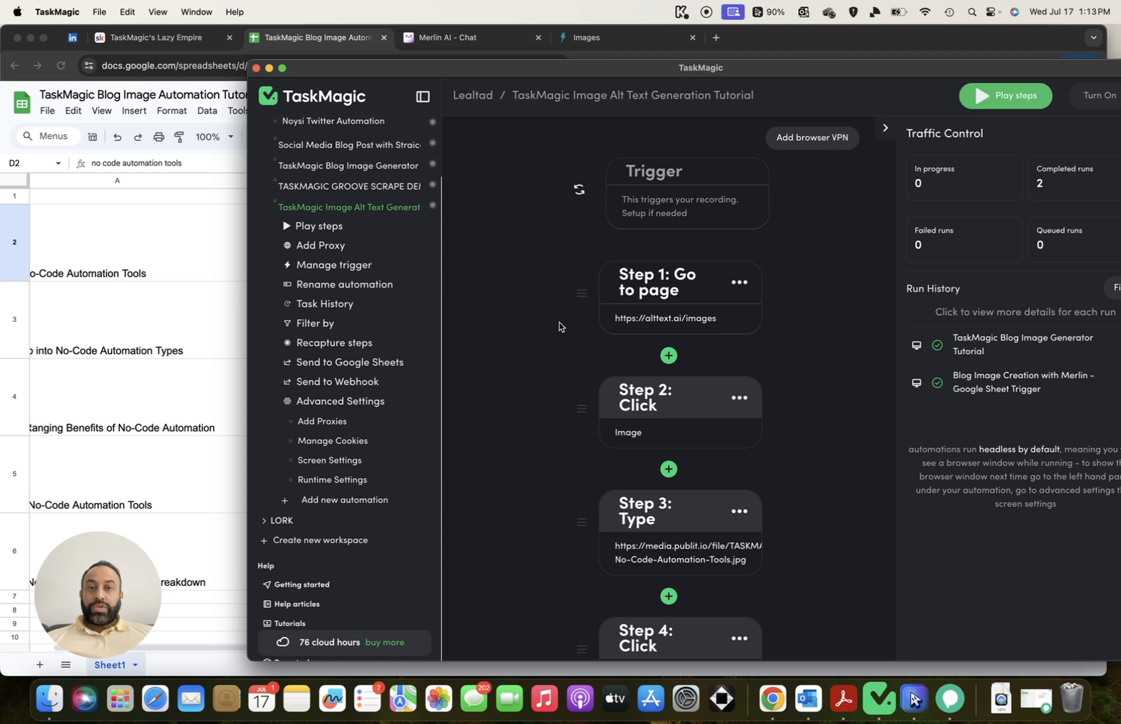
scroll(563, 327, "down", 3)
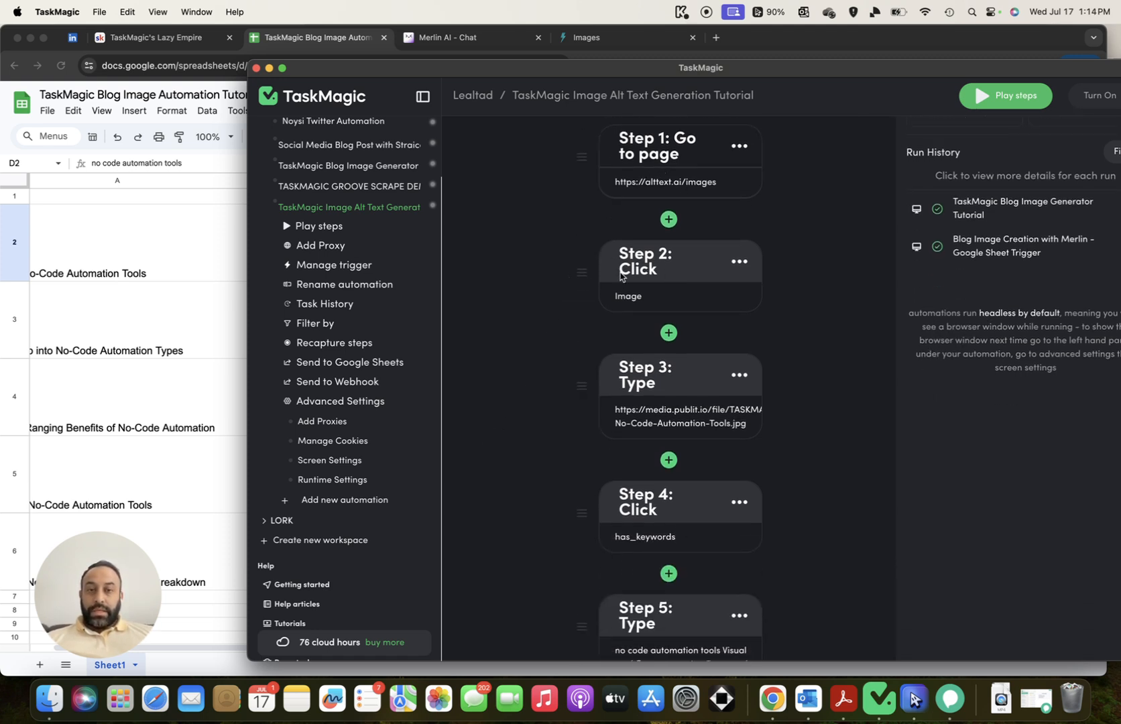
left_click(672, 276)
type("Add Image")
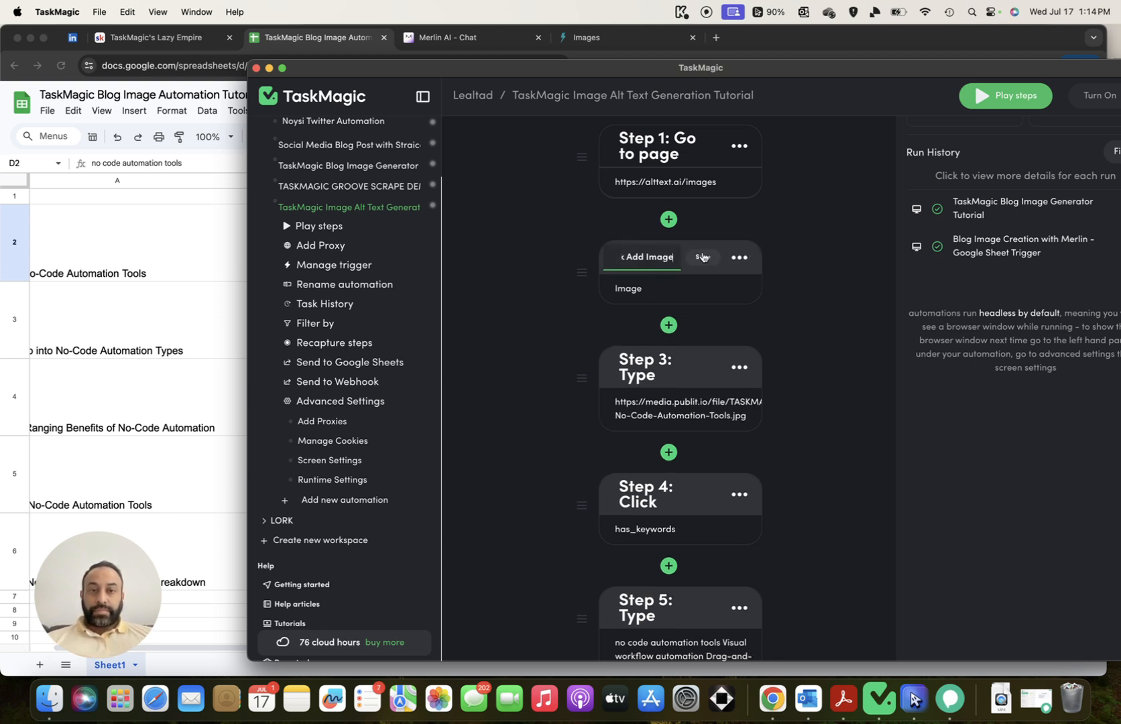
left_click(702, 257)
left_click(675, 405)
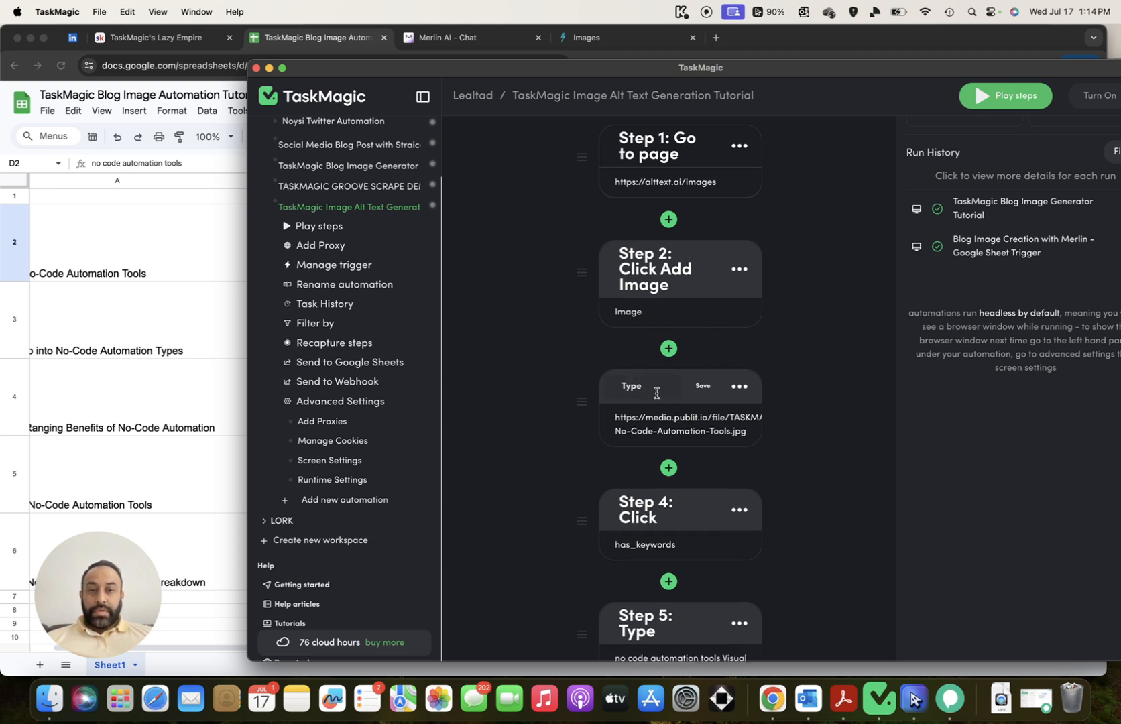
double_click(653, 388)
type("Enter")
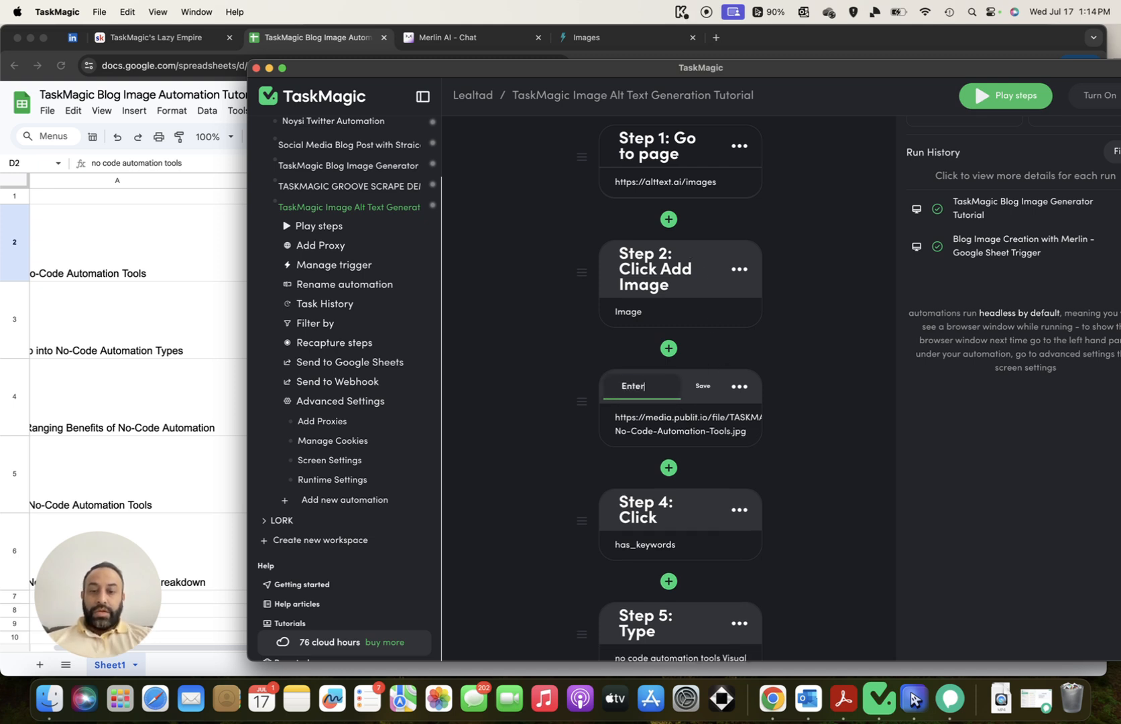
type(" Image URL")
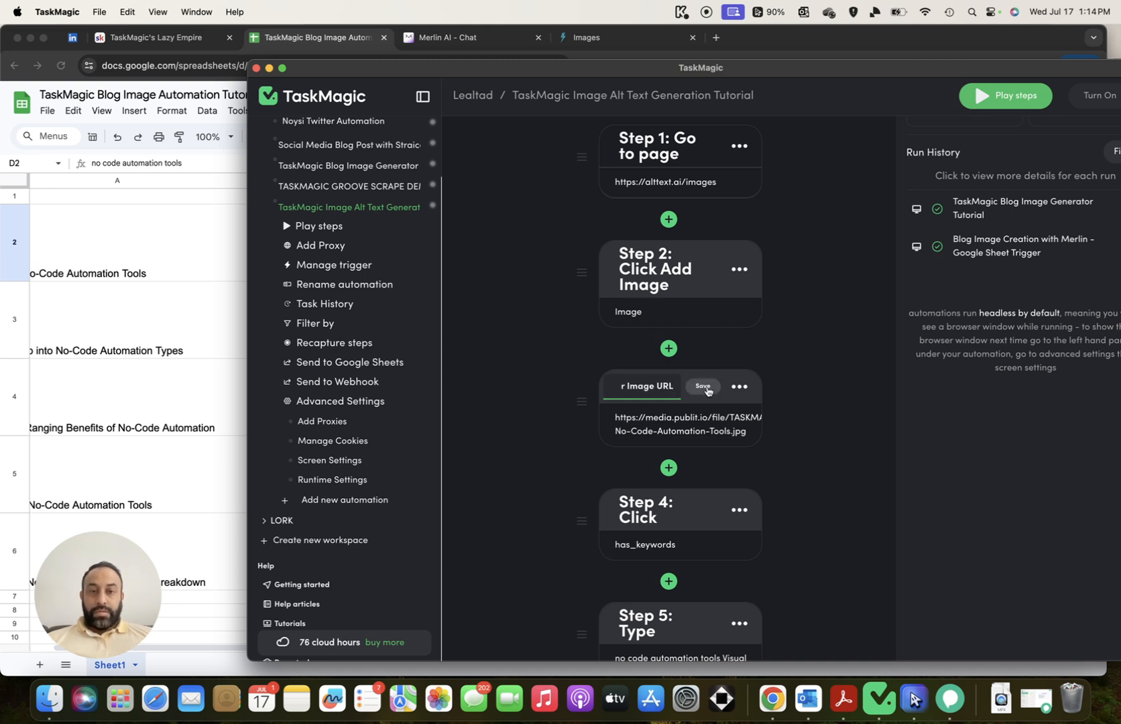
left_click(703, 387)
Rename Step 4 'Click Add SEO Keywords' and Step 5 'Type SEO Keywords'
scroll(670, 458, "down", 3)
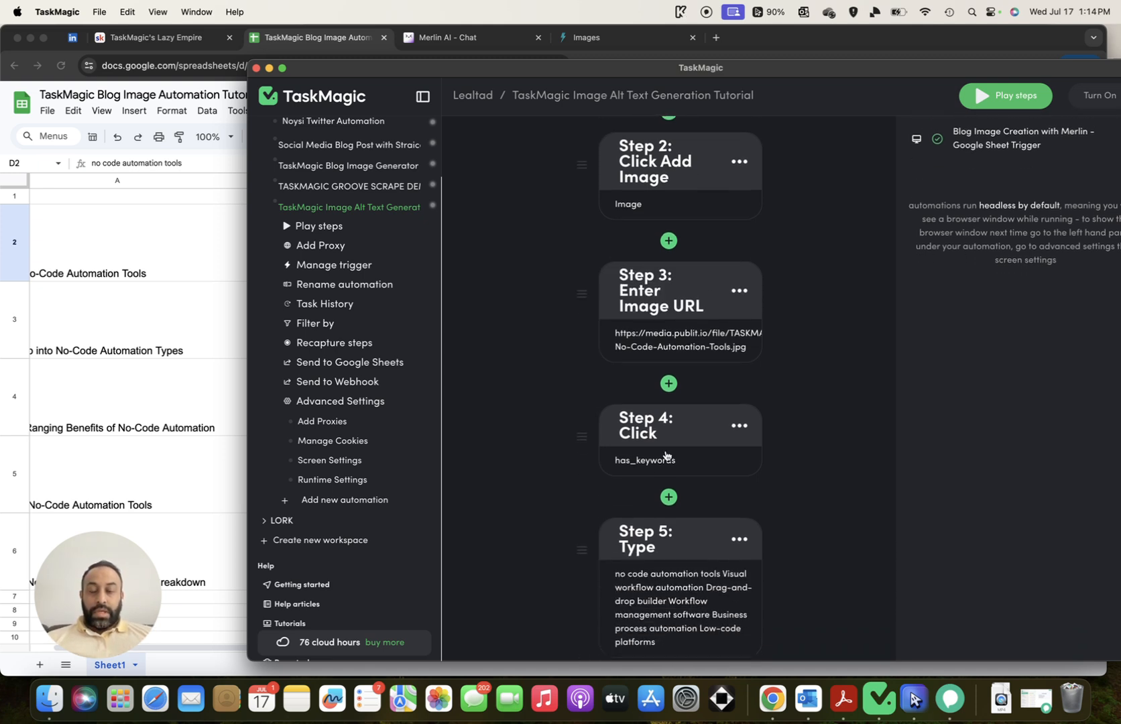
left_click(707, 421)
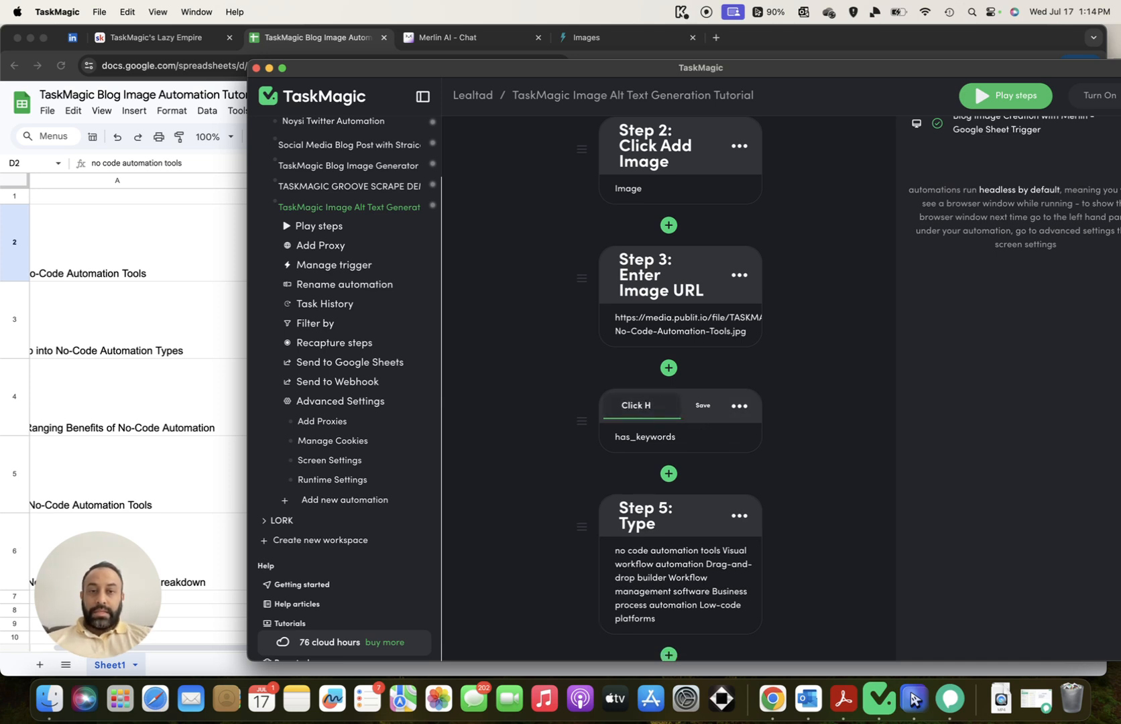
type("Add SEO Keyword")
type("s")
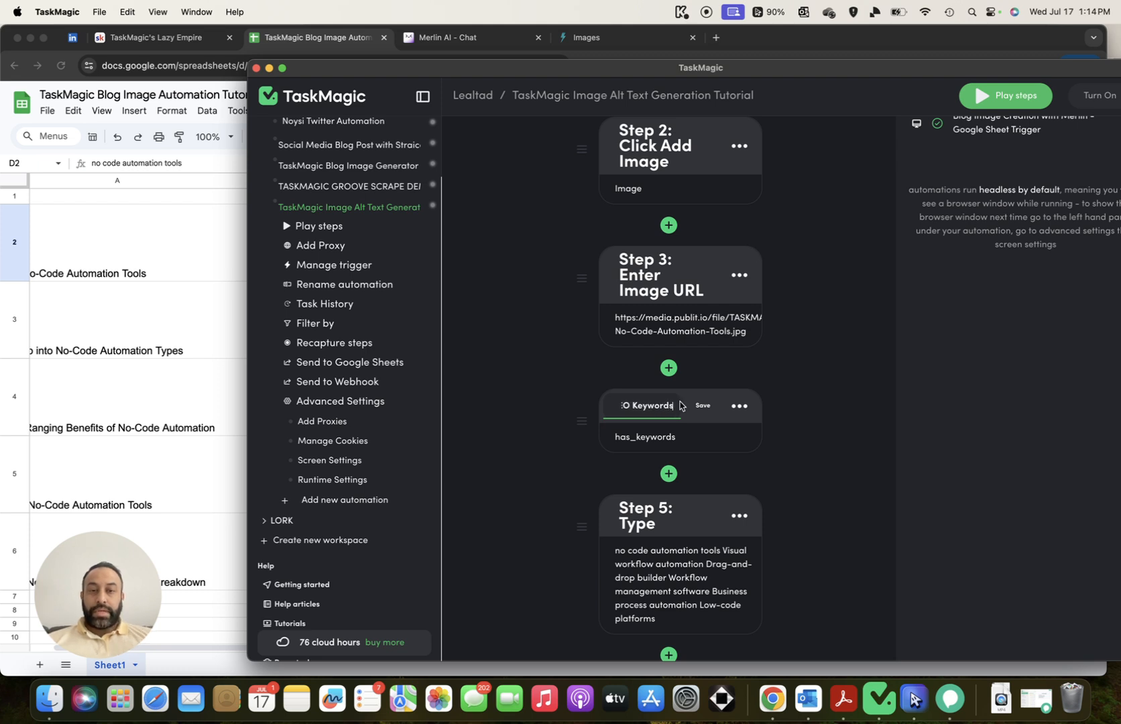
left_click(702, 405)
scroll(756, 391, "down", 1)
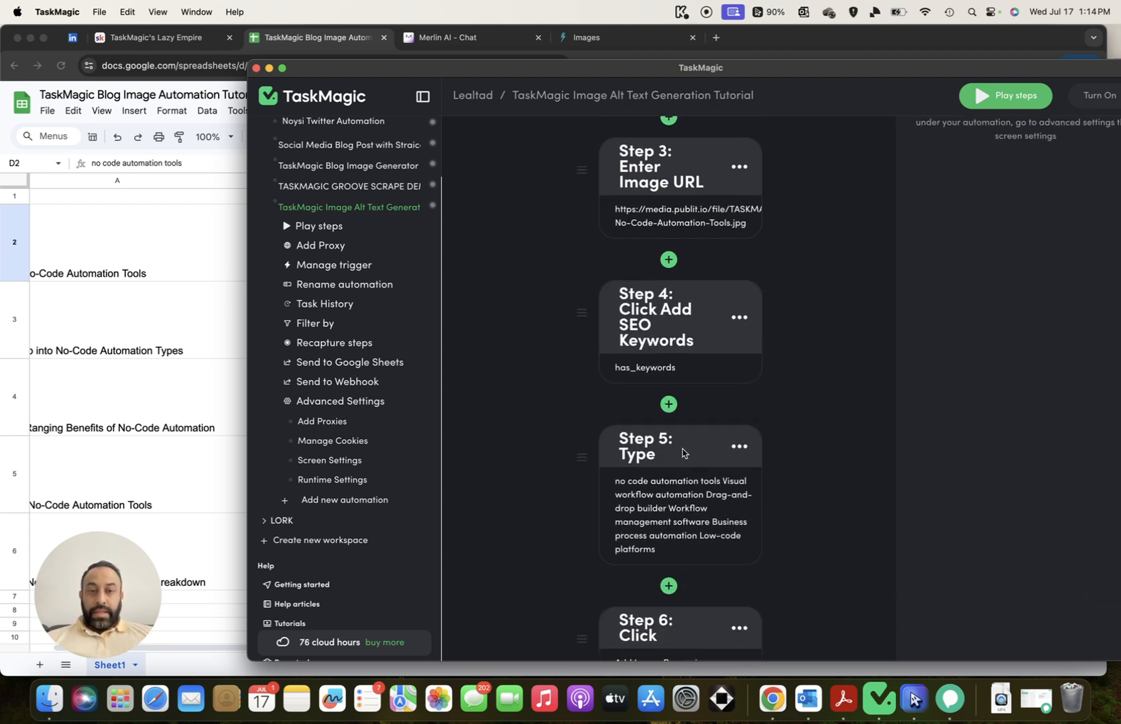
left_click(672, 463)
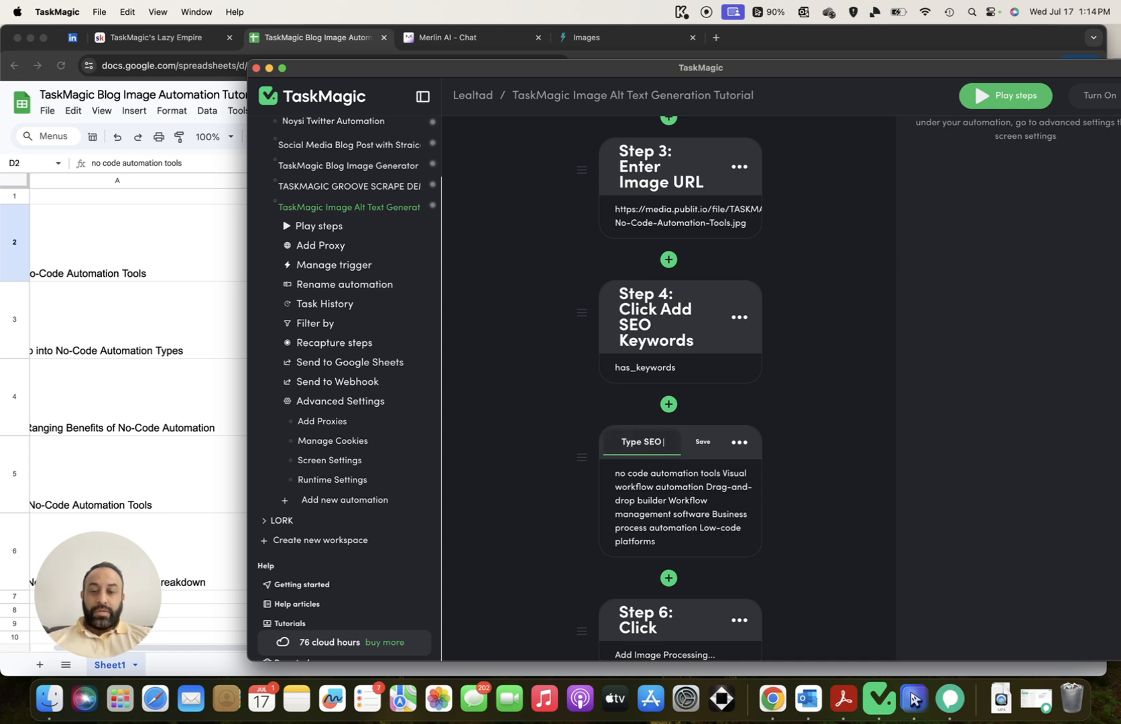
type("SEO Keyword")
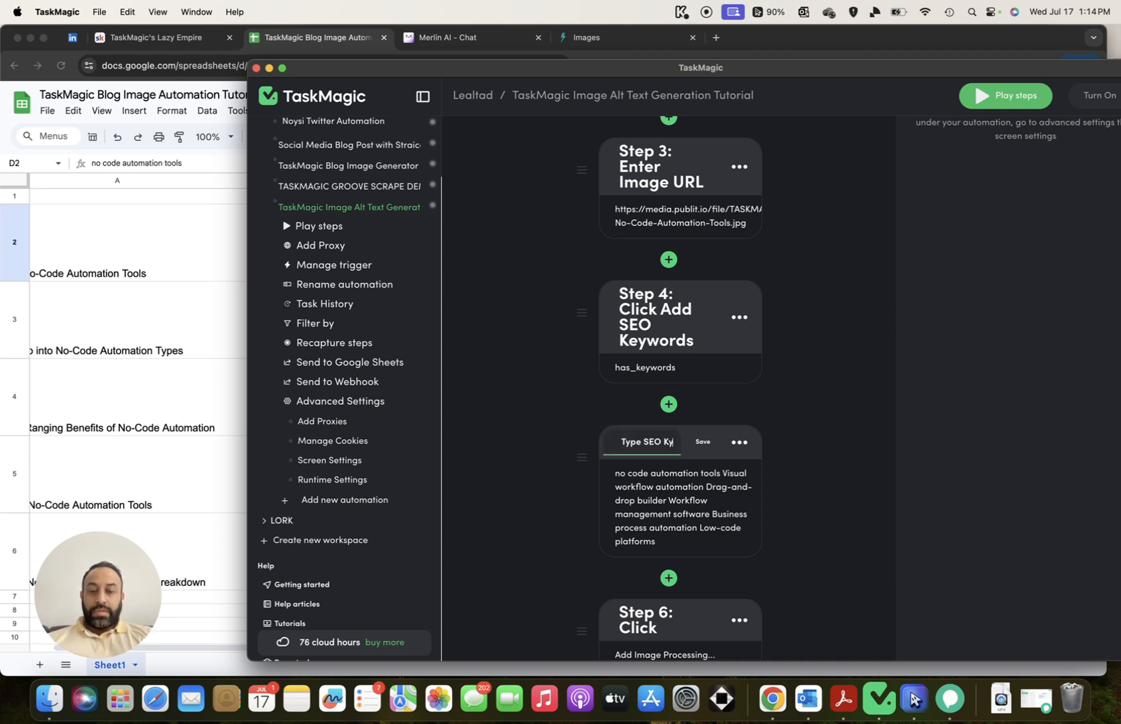
type("s")
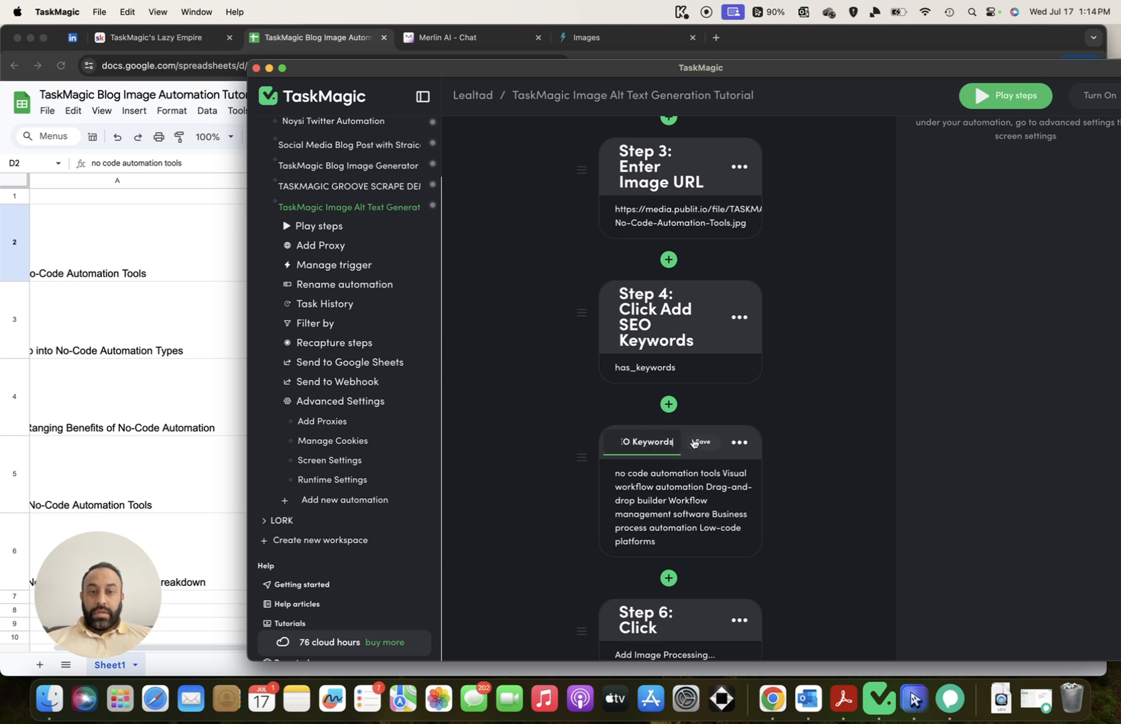
left_click(701, 442)
Review the eight recorded steps and open the automation's Trigger settings
scroll(745, 402, "down", 5)
scroll(750, 393, "down", 2)
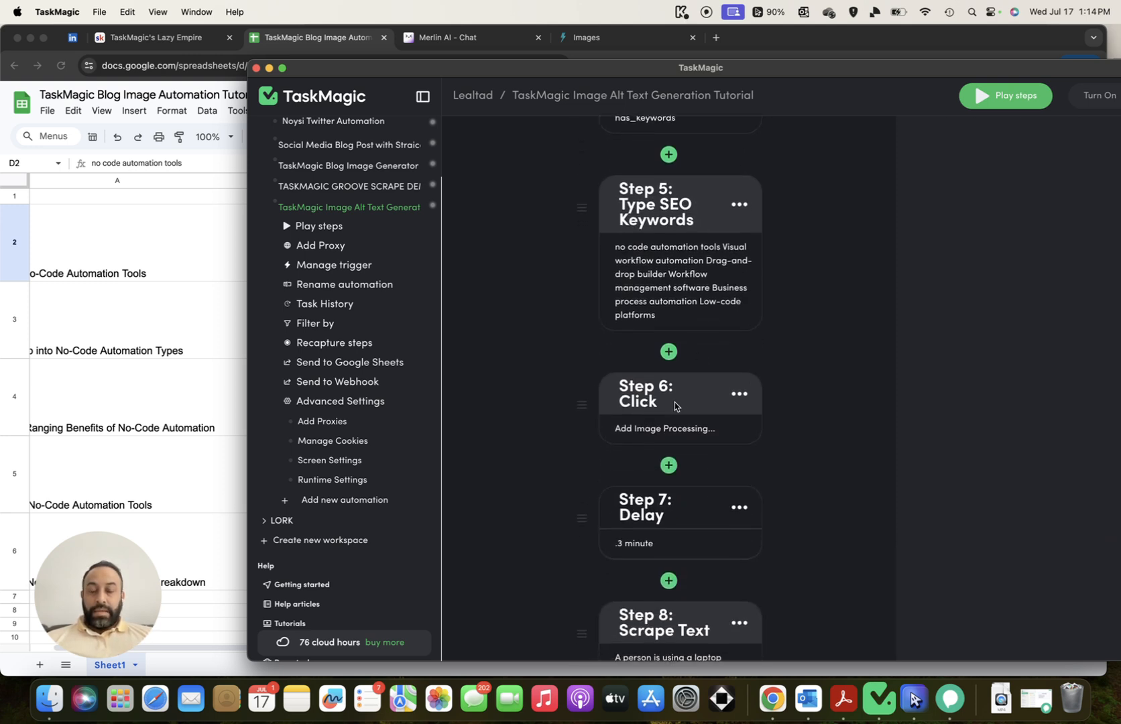
scroll(682, 419, "down", 3)
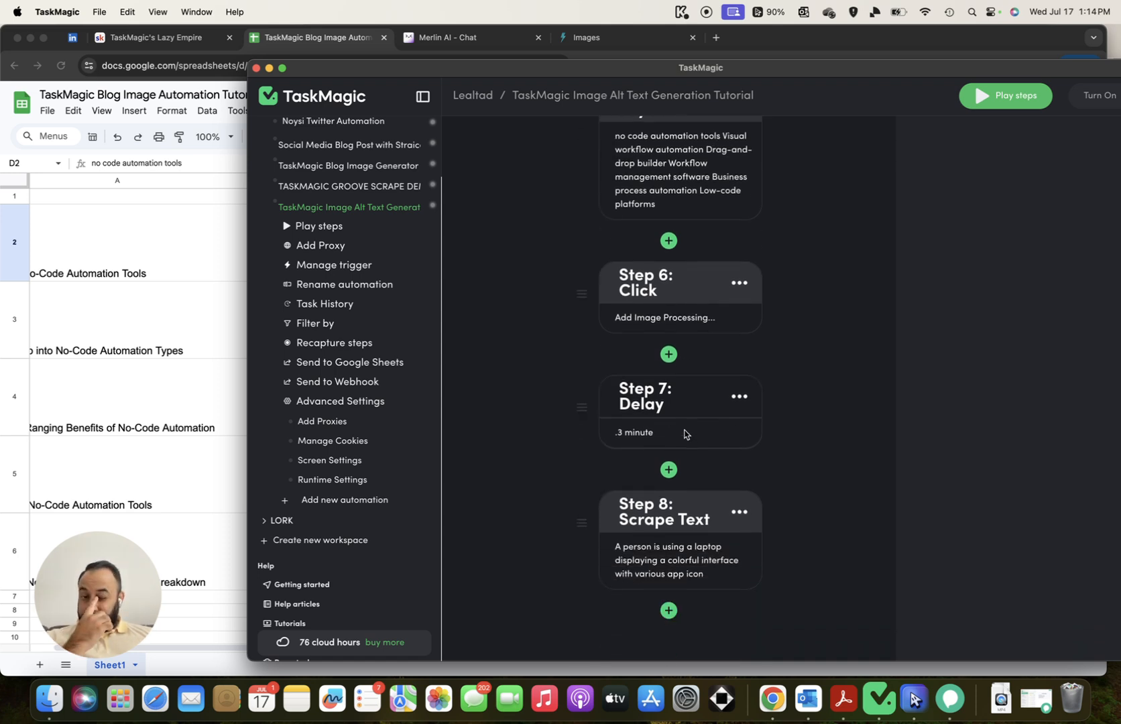
scroll(690, 492, "down", 2)
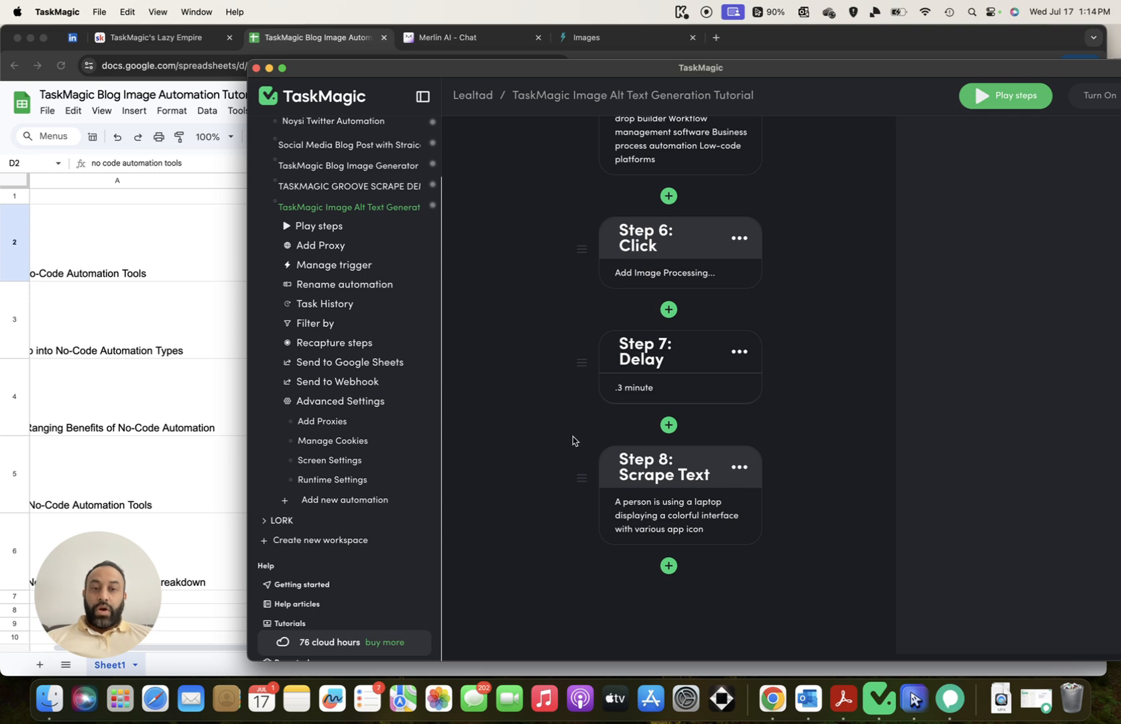
scroll(543, 432, "up", 15)
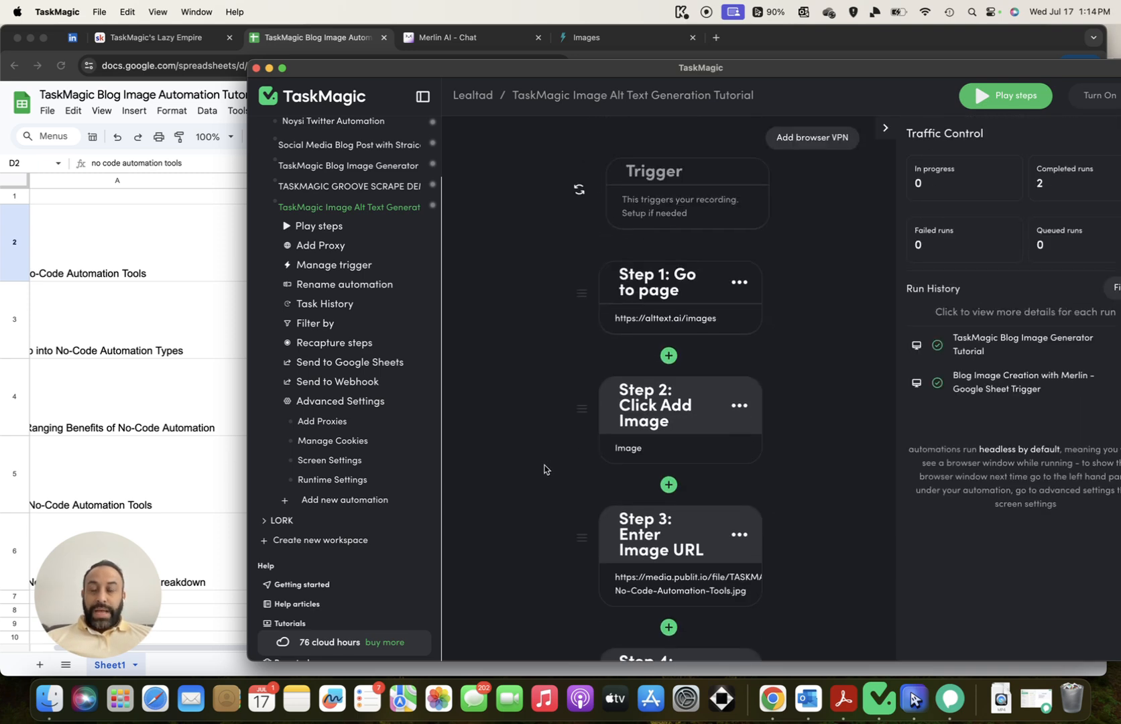
left_click(623, 193)
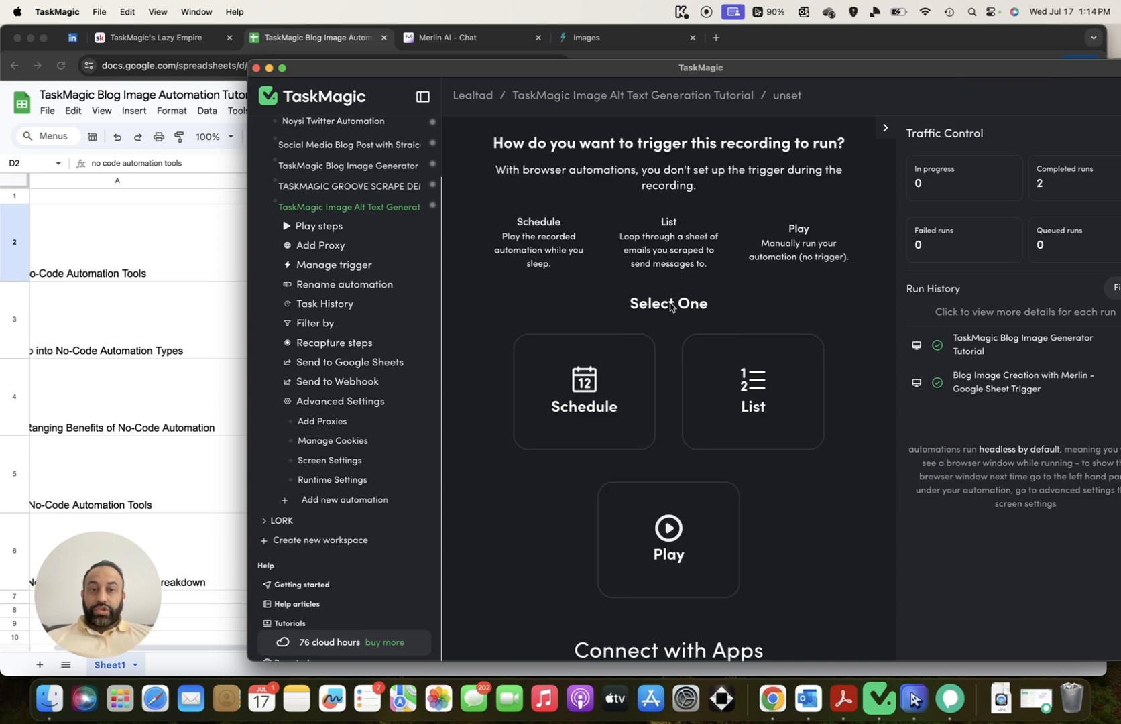
Set the trigger to loop over a Google Sheet list and start connecting the spreadsheet
left_click(118, 240)
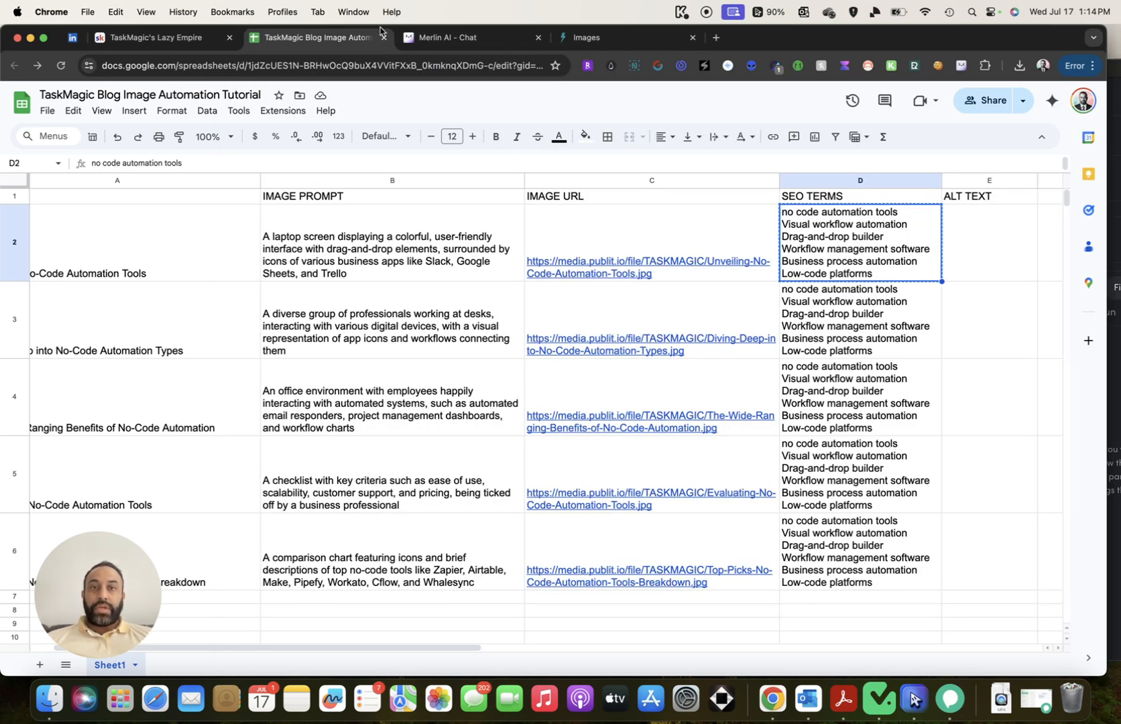
left_click(882, 700)
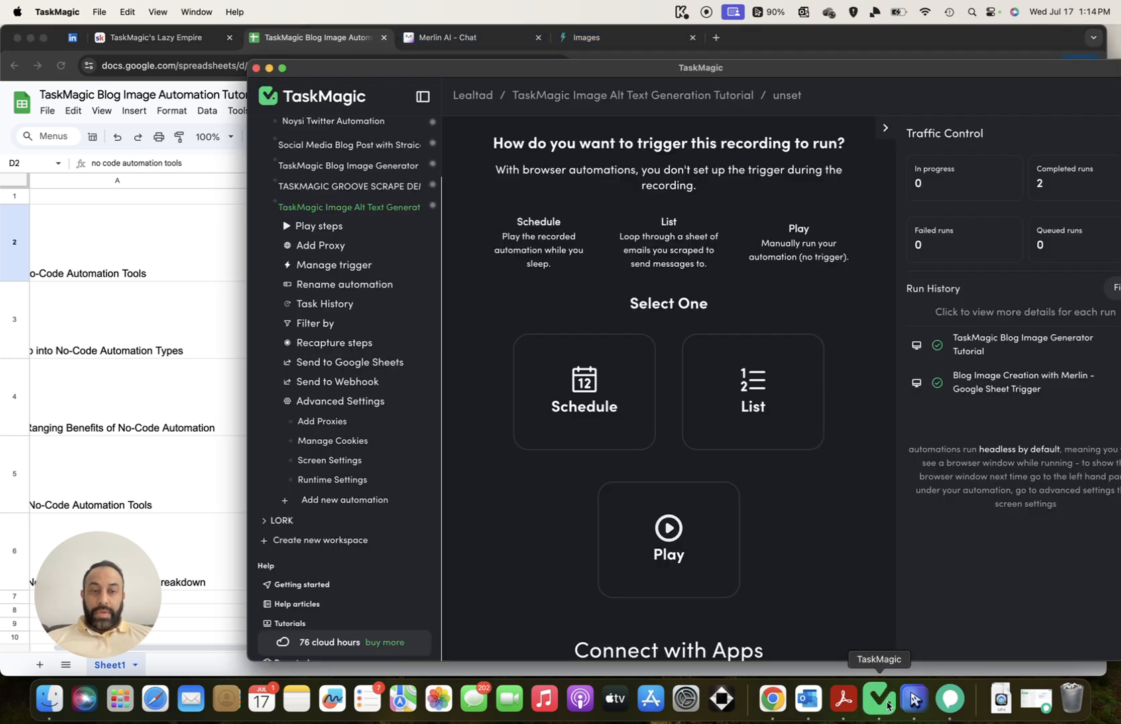
left_click(778, 415)
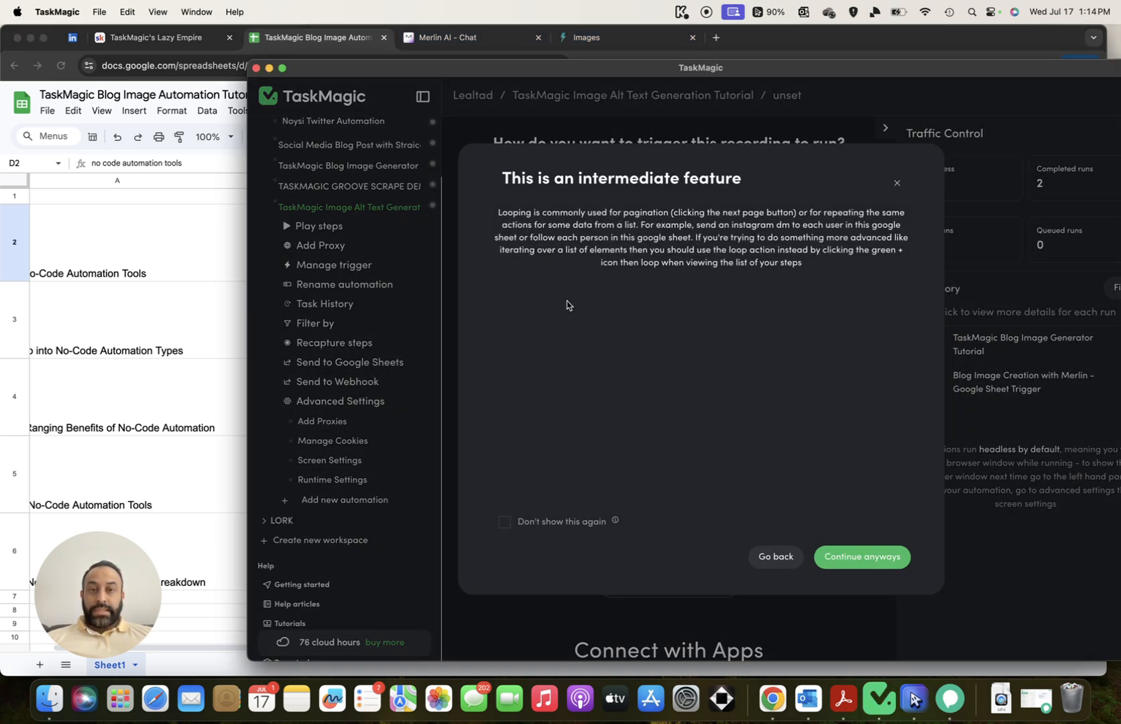
left_click(872, 559)
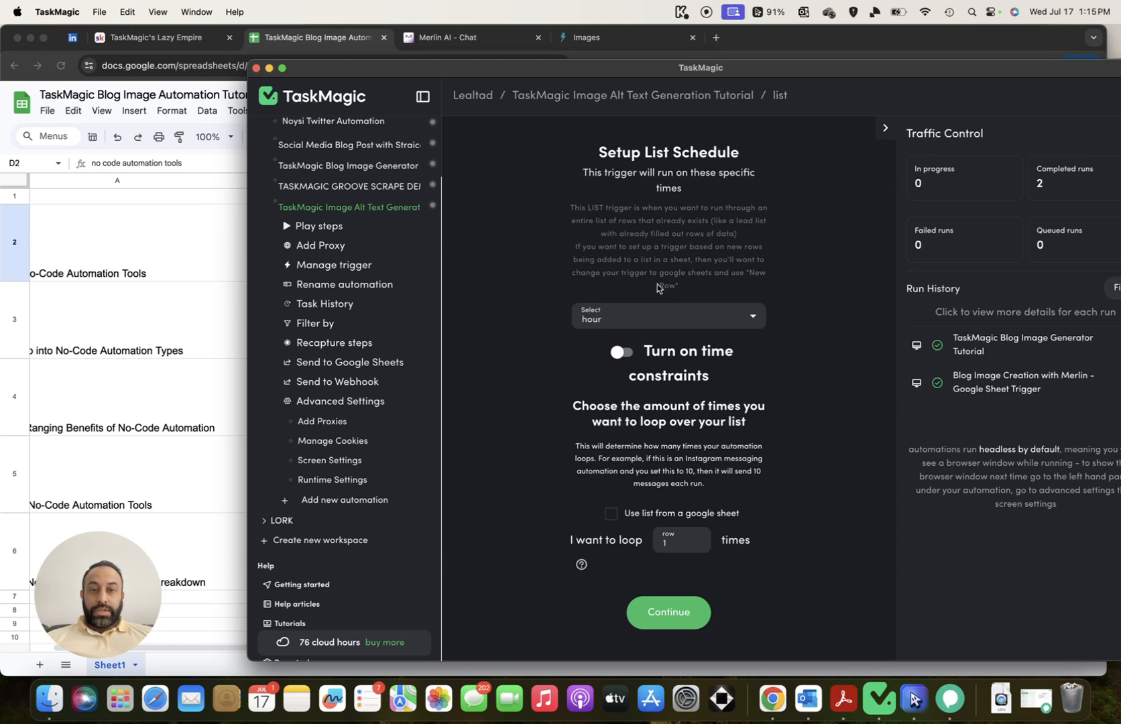
left_click(625, 517)
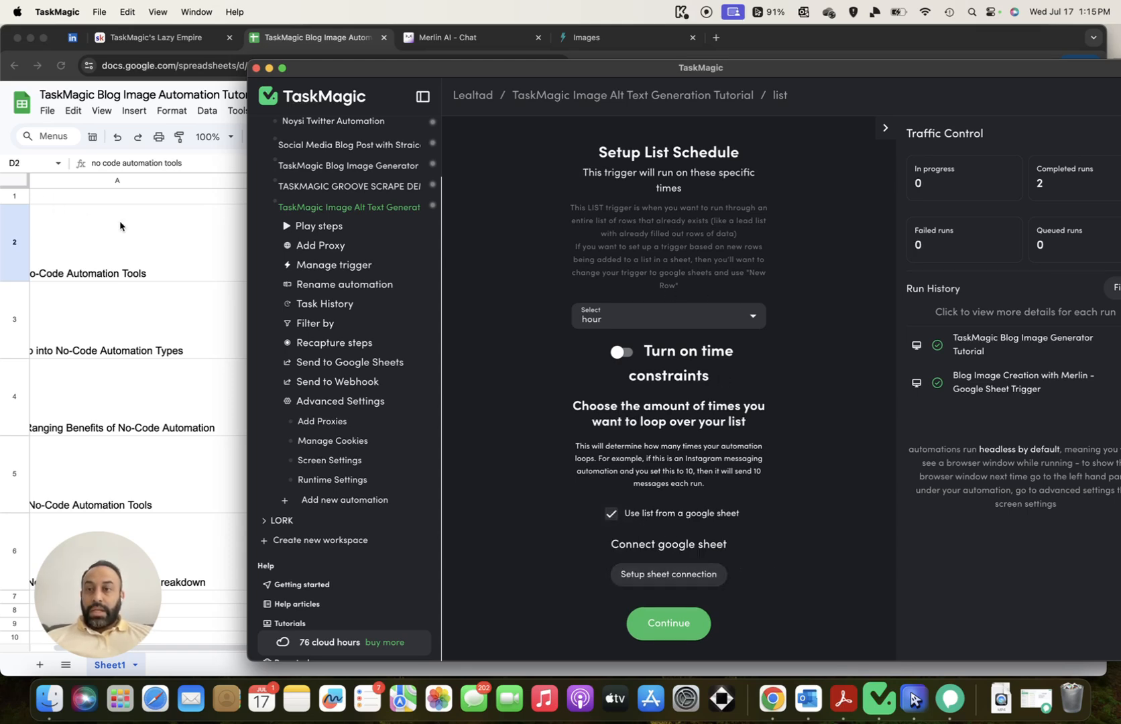
left_click(660, 573)
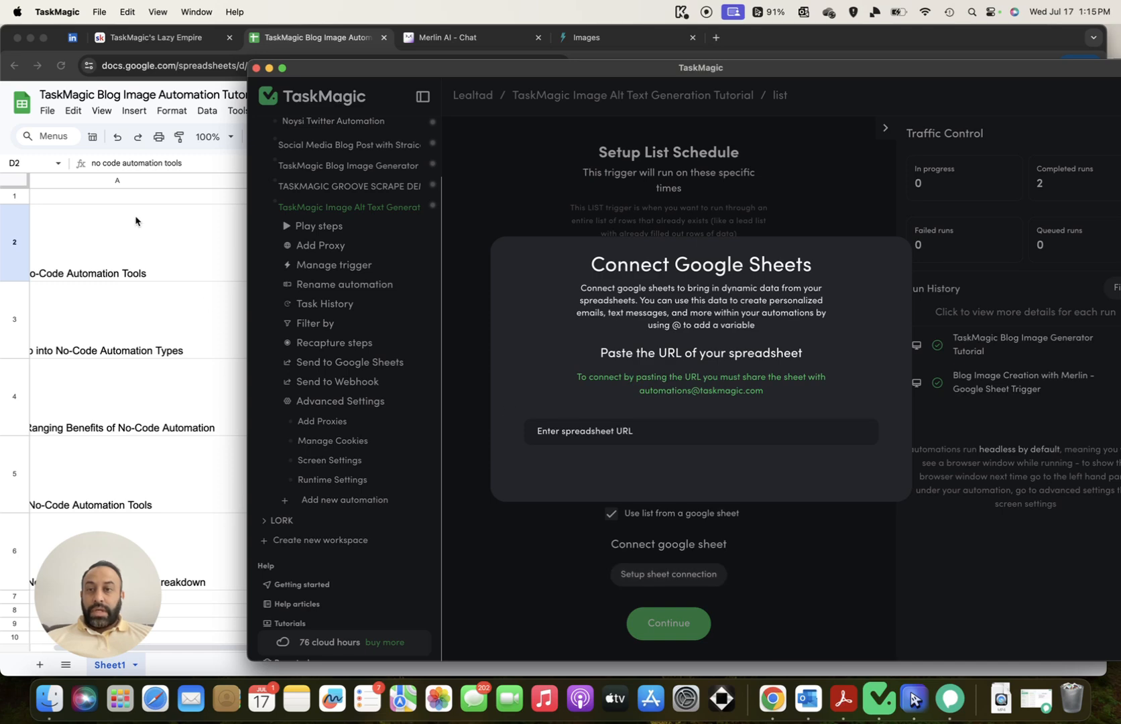
left_click(136, 216)
Copy the Blog Image Automation Tutorial spreadsheet's link from its Share settings
left_click(1021, 101)
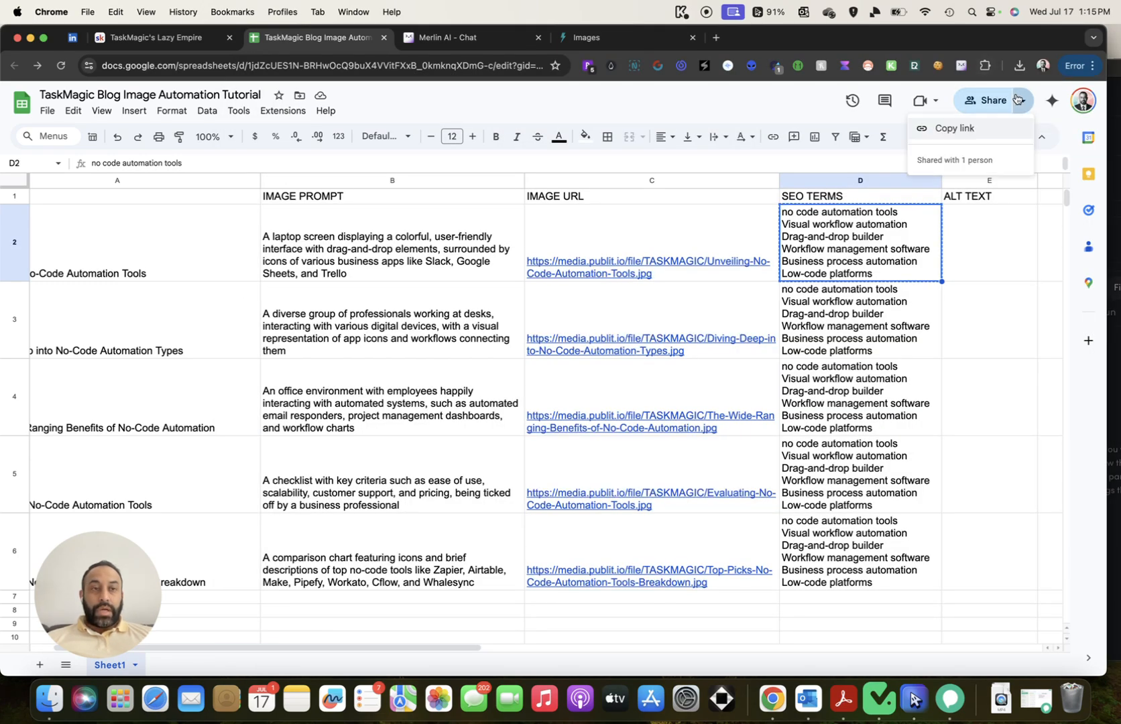
left_click(760, 110)
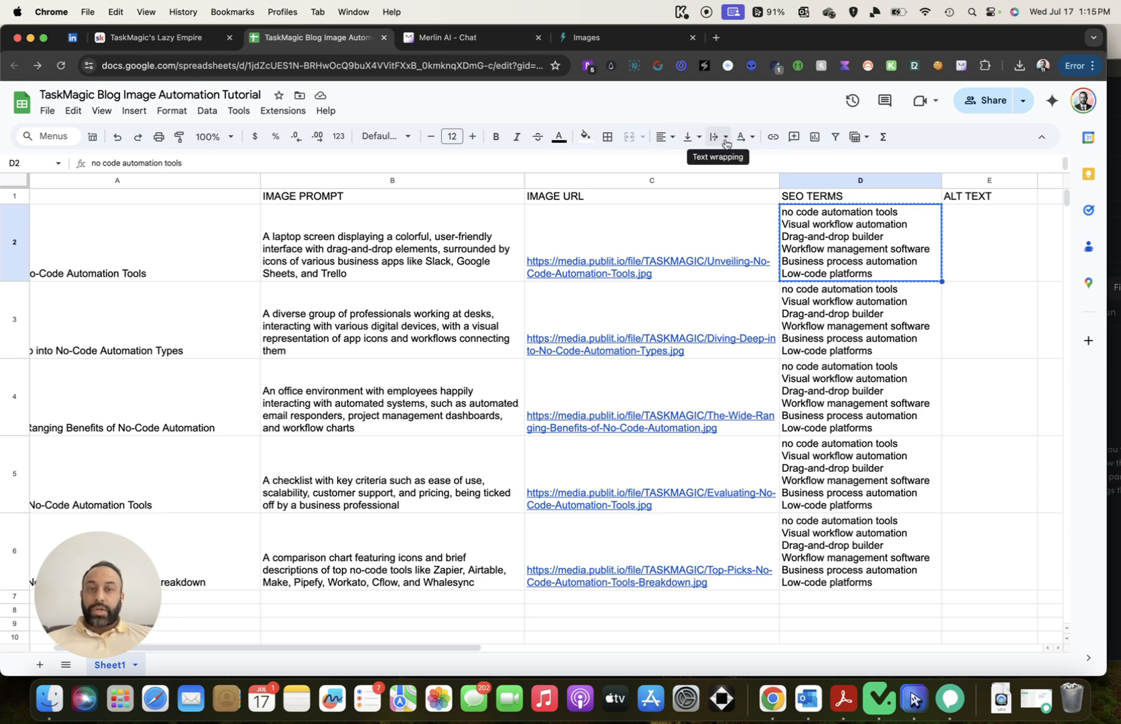
left_click(974, 107)
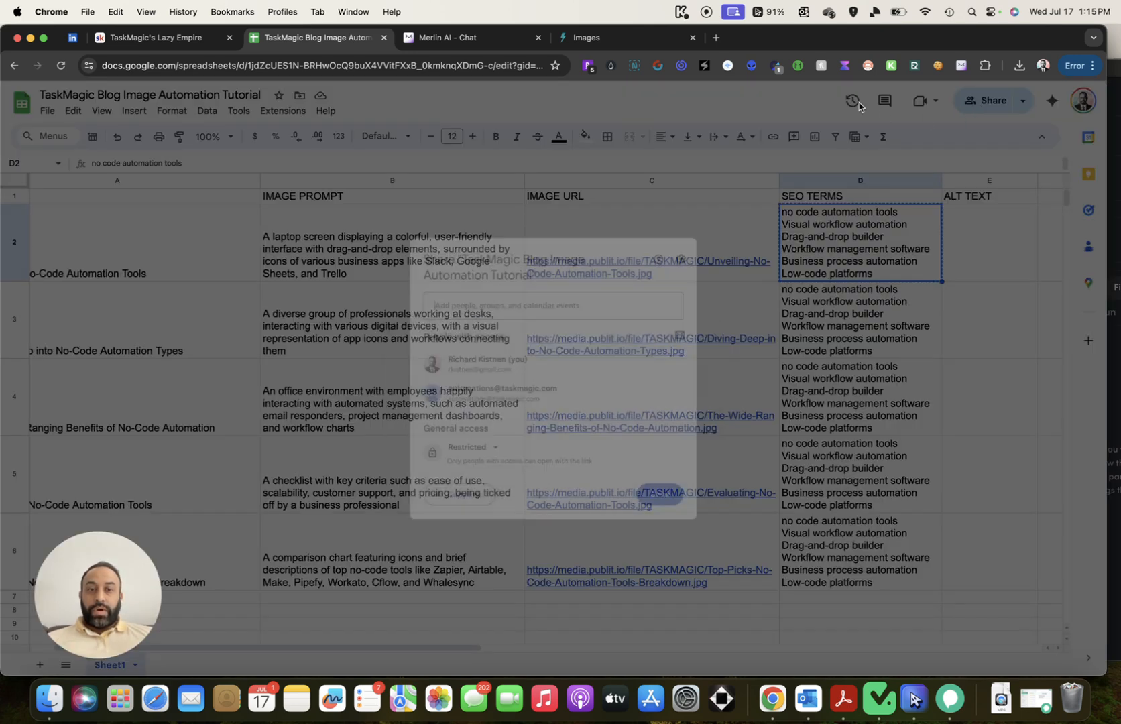
mouse_move(522, 397)
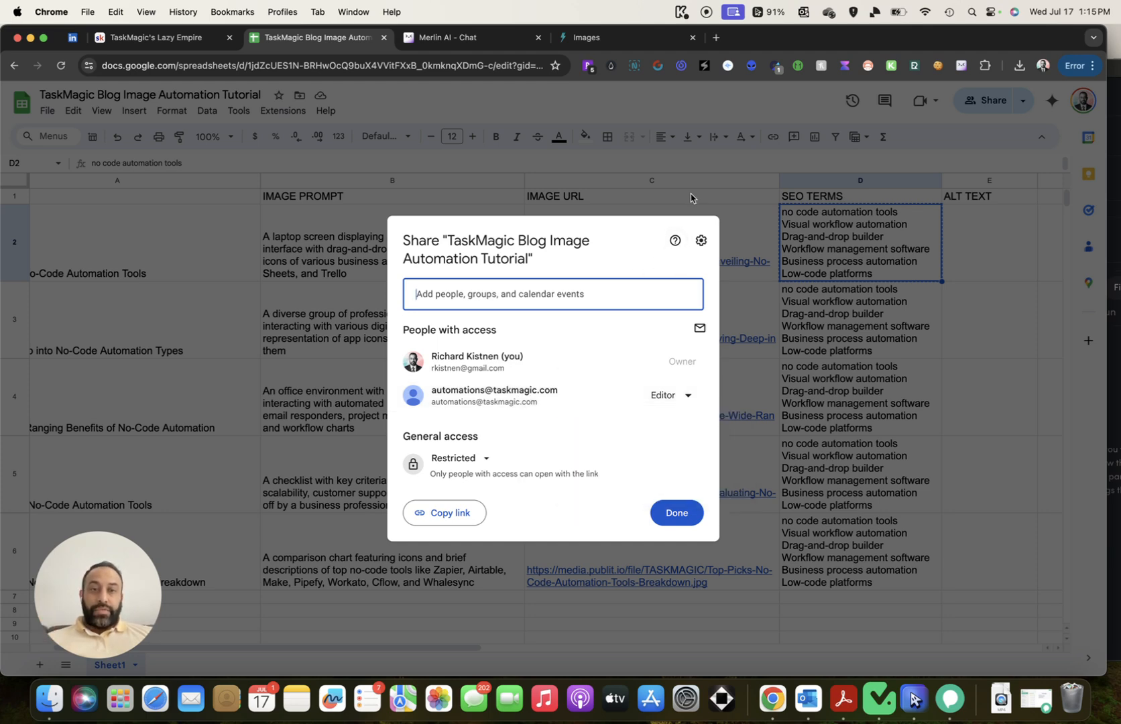
left_click(448, 513)
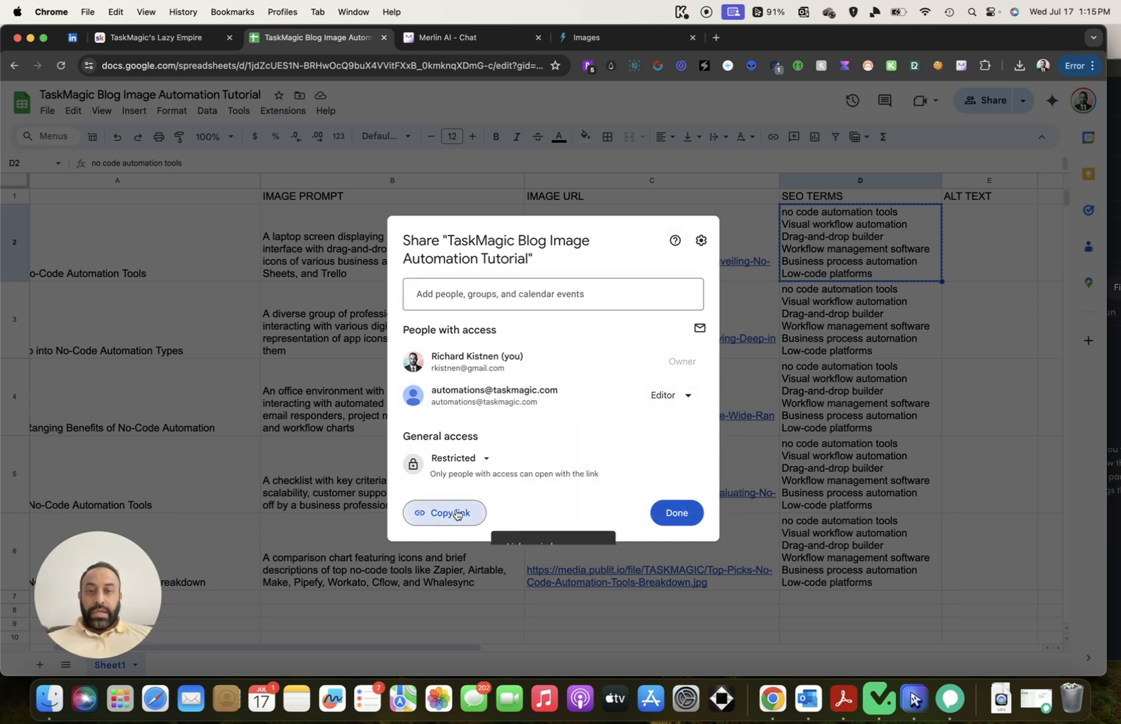
Close the Share dialog and return to TaskMagic's spreadsheet URL field
left_click(670, 513)
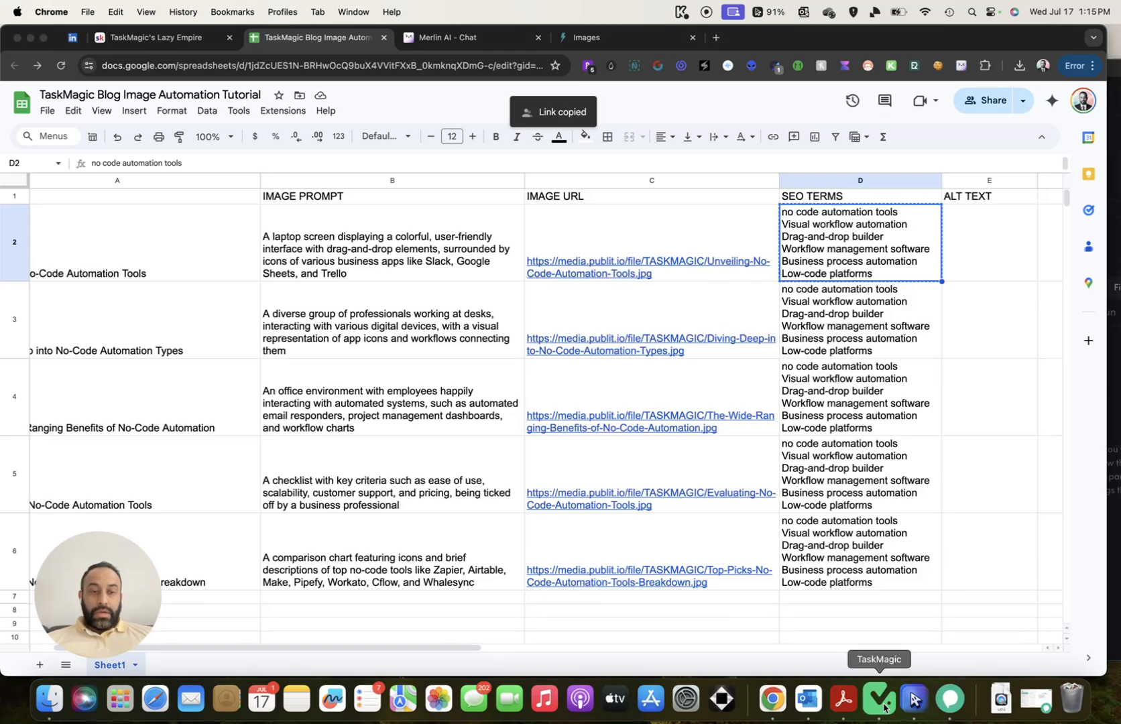
left_click(878, 698)
left_click(650, 430)
Paste the sheet link, choose Sheet1 as the worksheet, and accept the detected headers
key("super+v")
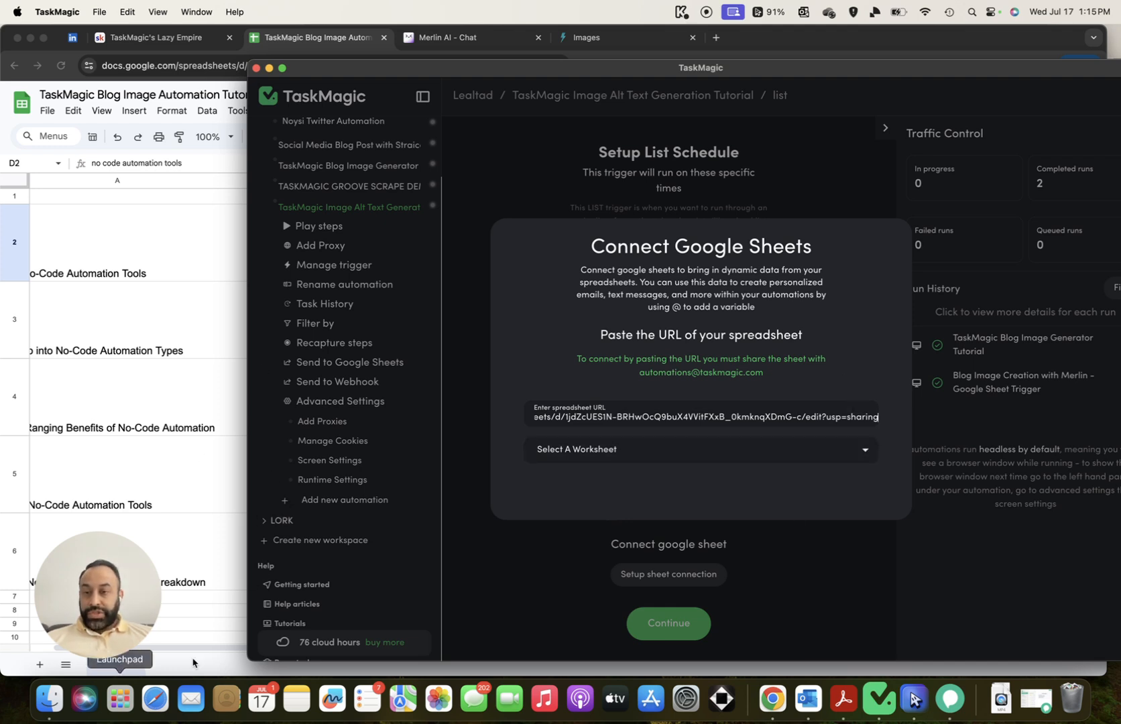
left_click(793, 462)
left_click(703, 476)
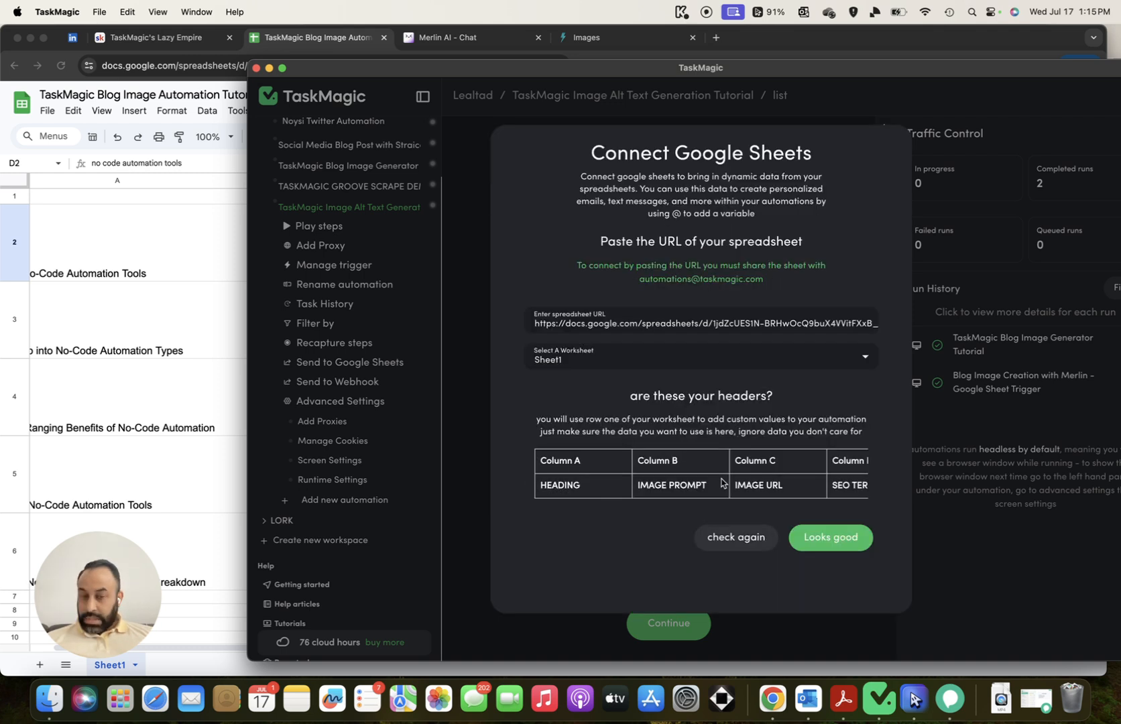
scroll(722, 481, "right", 5)
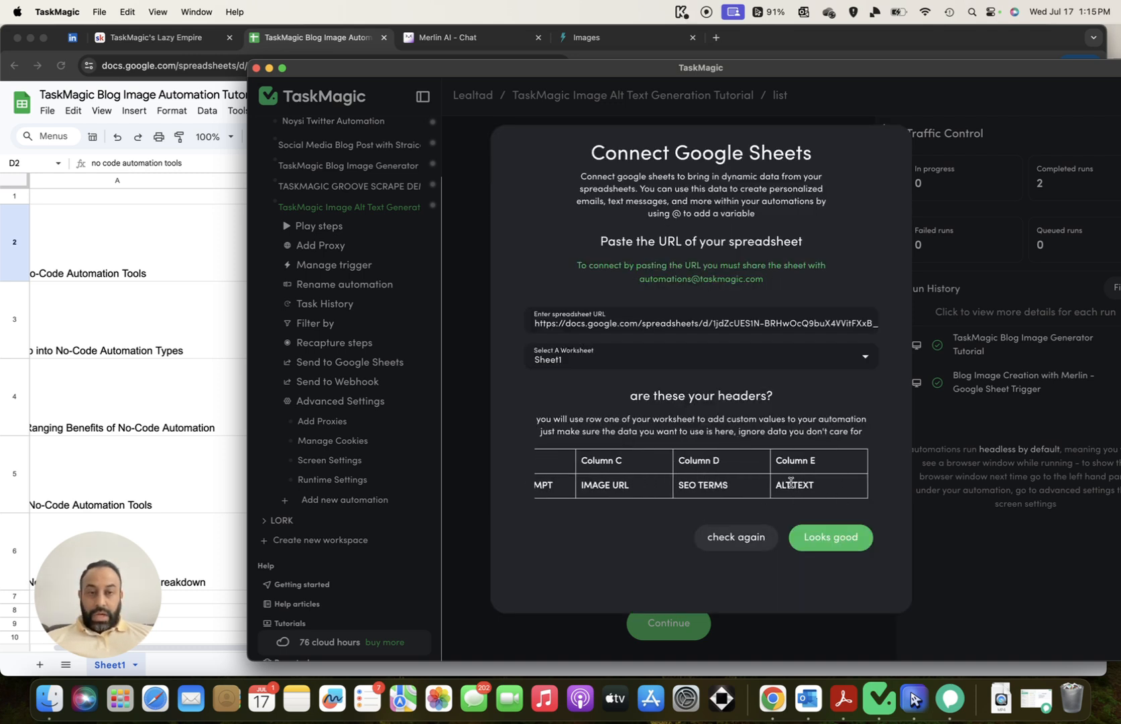
scroll(787, 487, "left", 5)
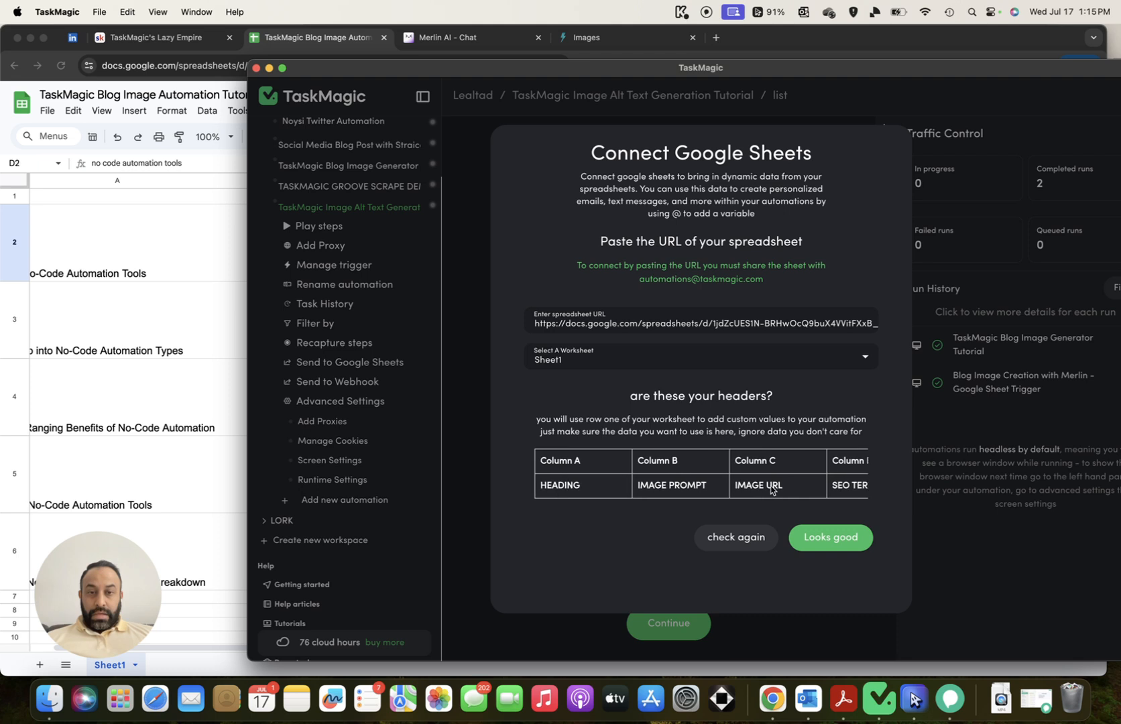
scroll(791, 488, "right", 5)
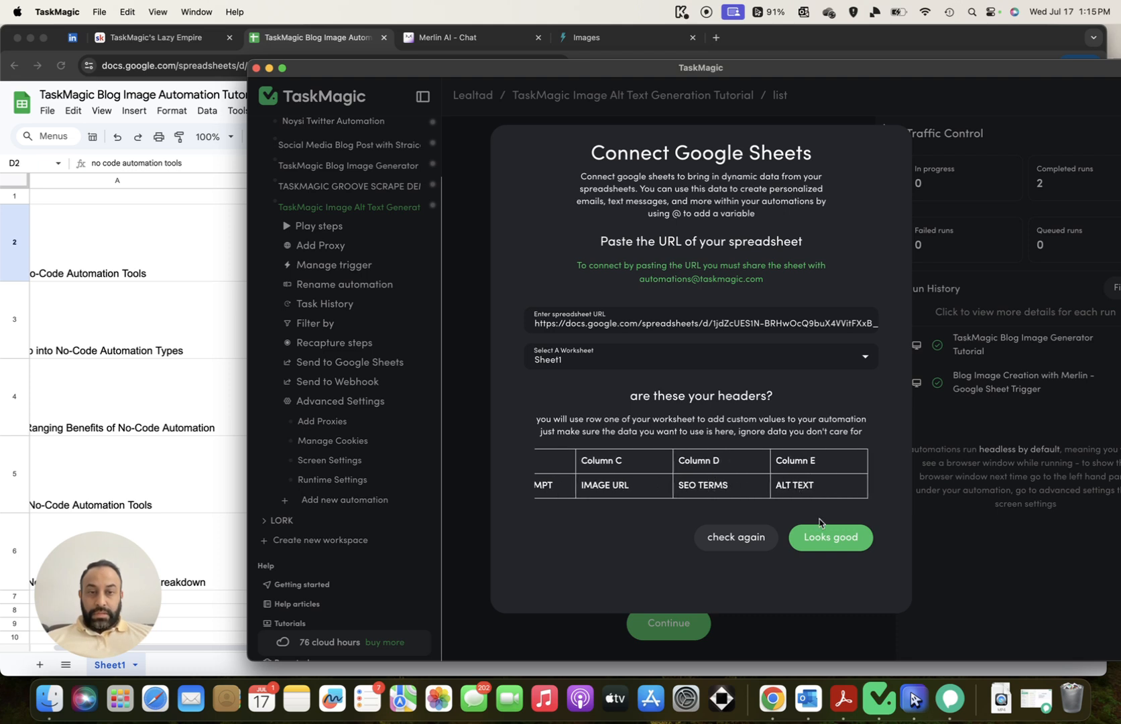
left_click(831, 547)
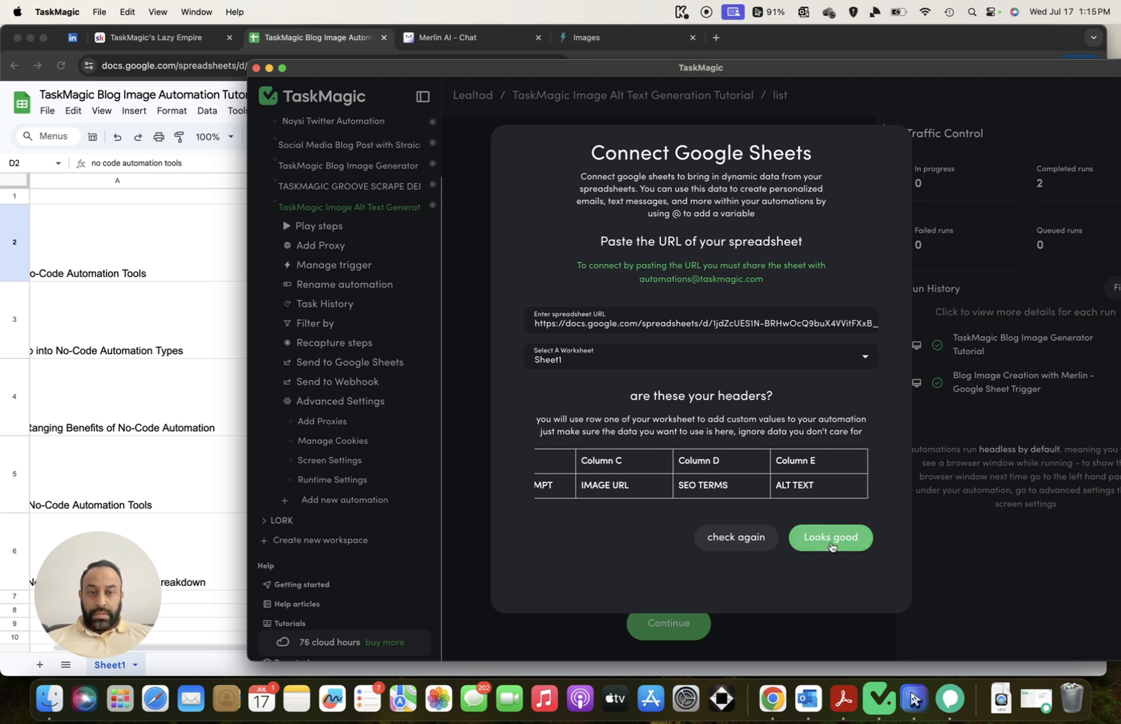
Set the list trigger to loop 5 rows at a time and save it
scroll(793, 521, "down", 3)
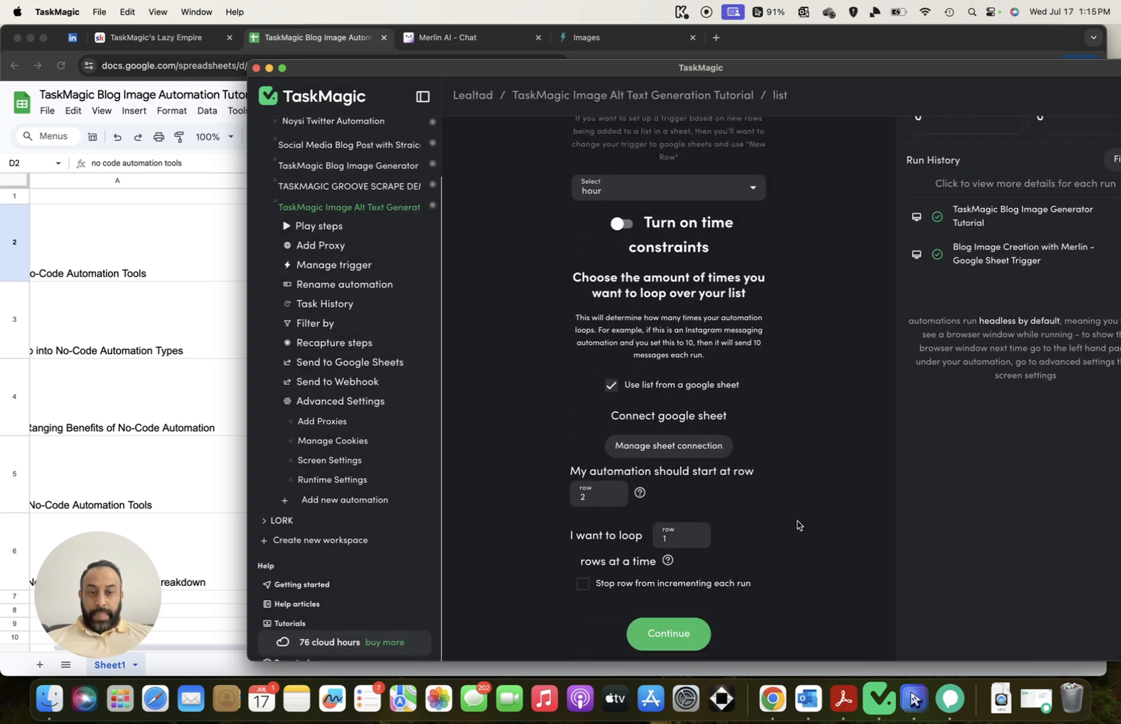
double_click(680, 533)
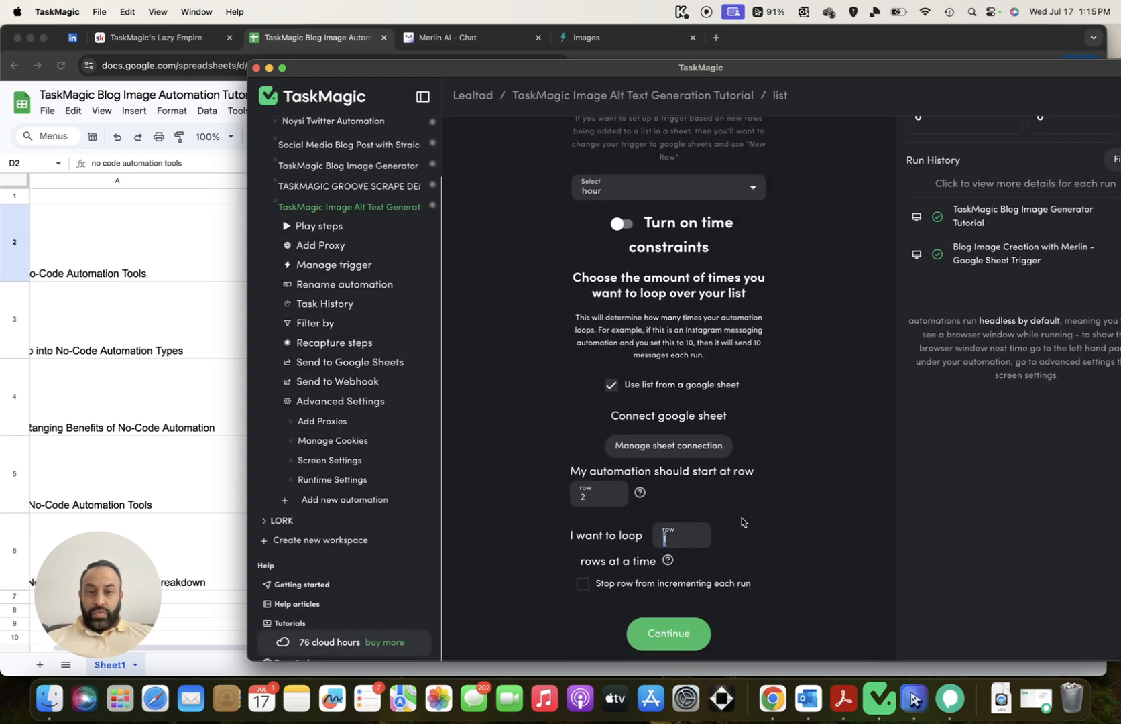
type("5")
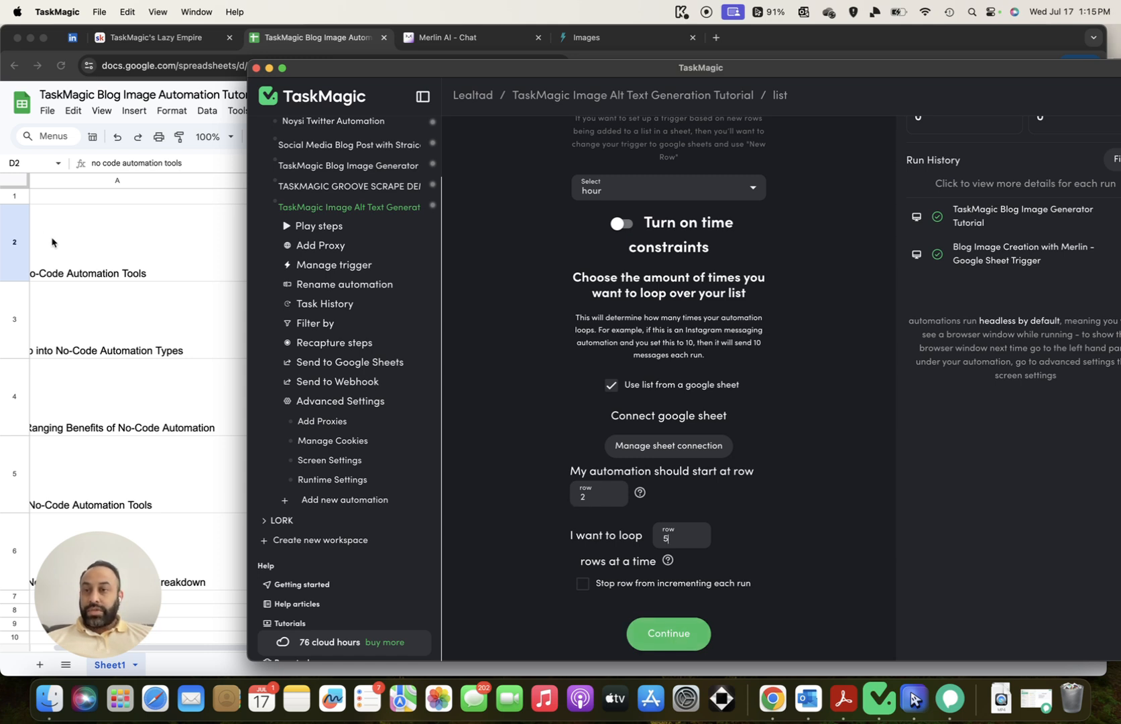
scroll(55, 243, "left", 2)
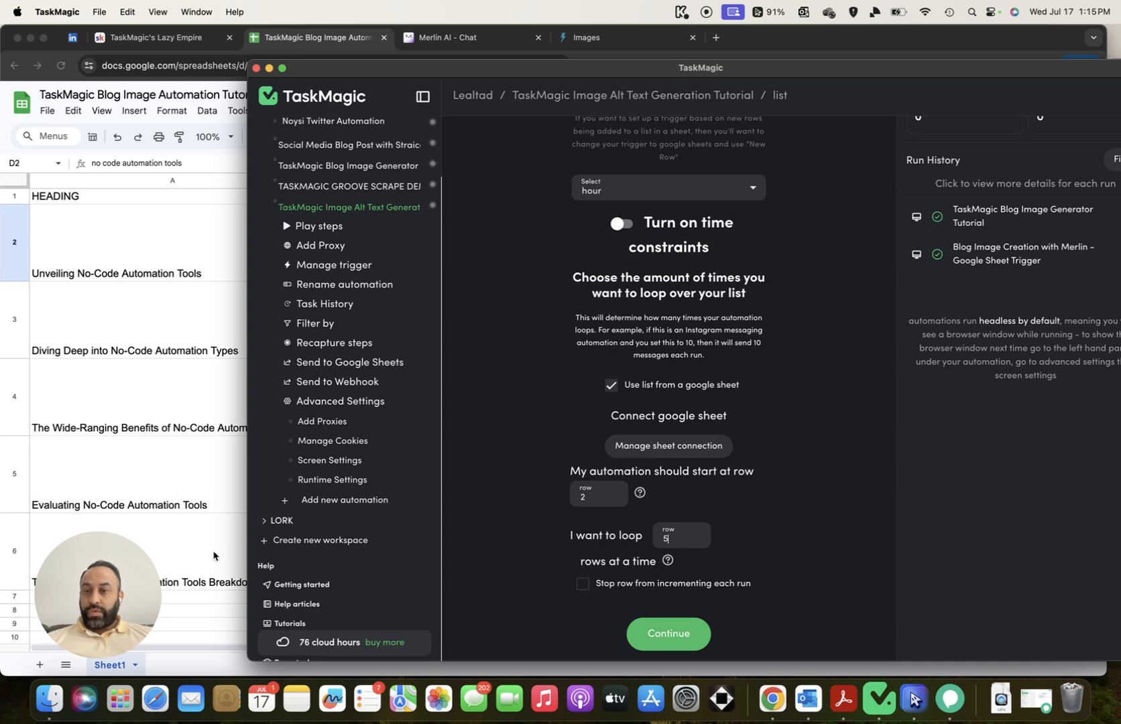
left_click(661, 632)
Add a Send to Google Sheets step using the pasted sheet link with Sheet1 as the worksheet
scroll(776, 406, "down", 5)
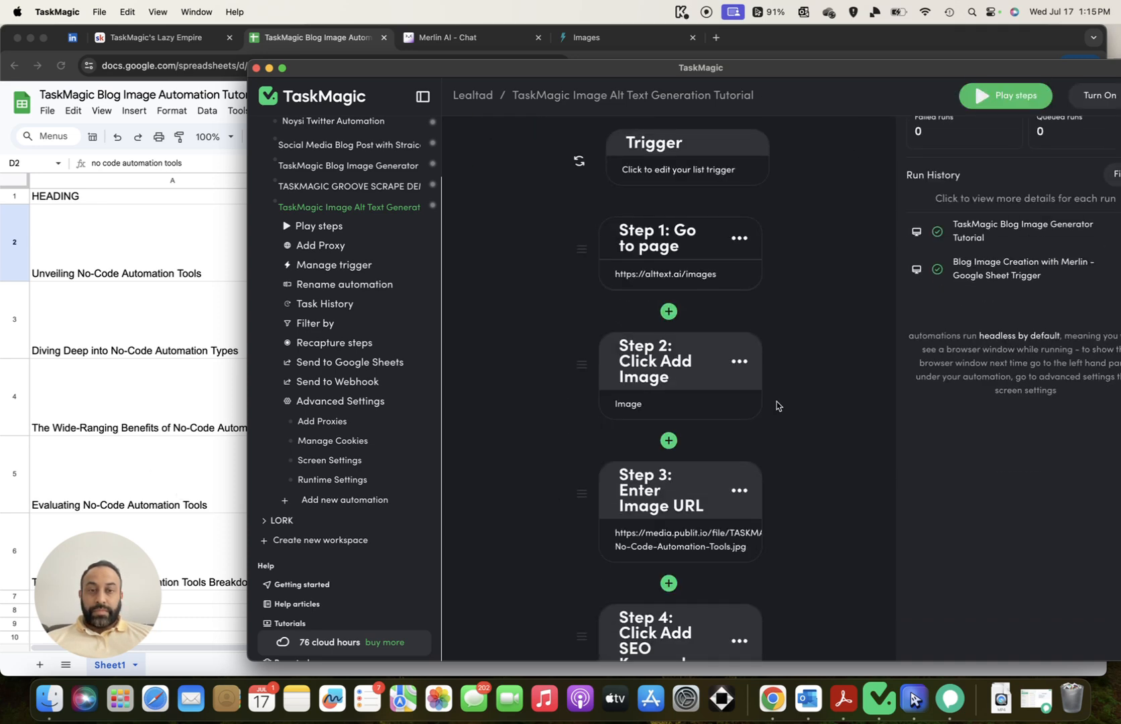
scroll(775, 405, "down", 10)
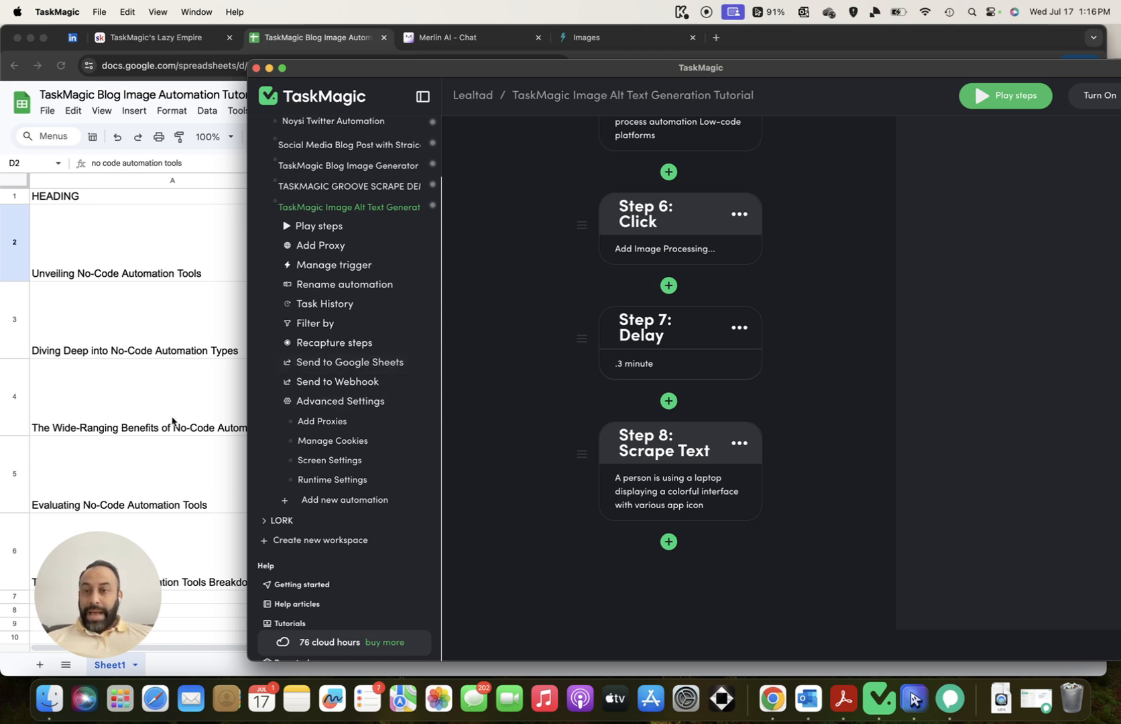
left_click(354, 366)
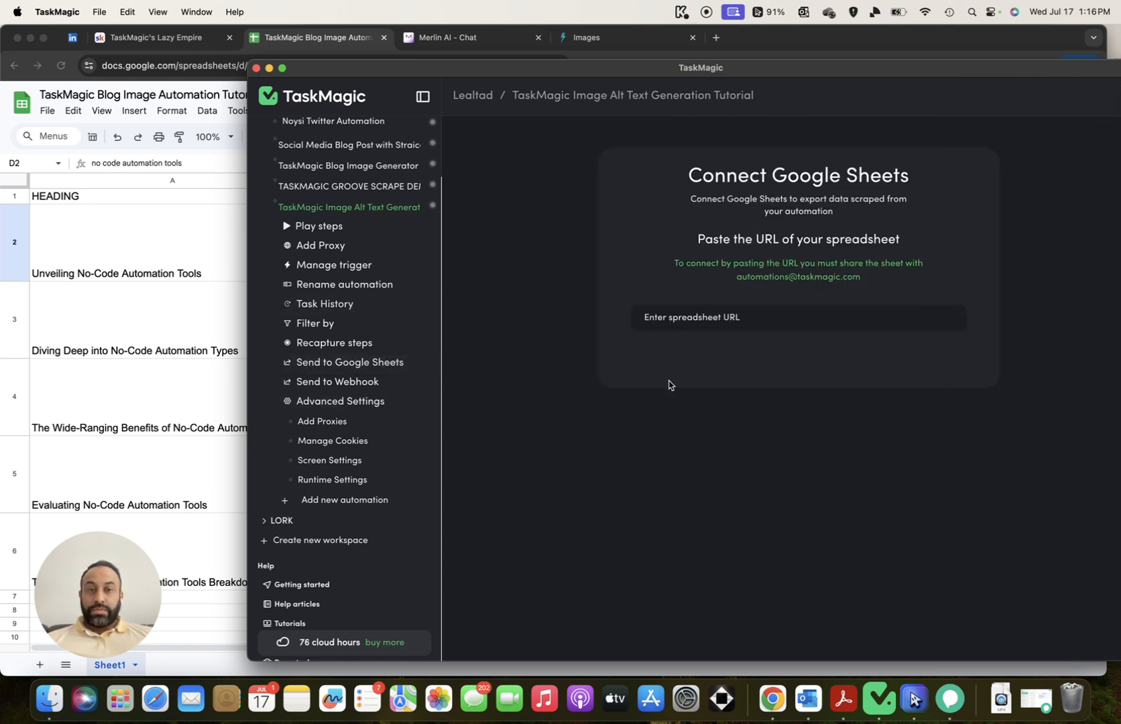
left_click(763, 322)
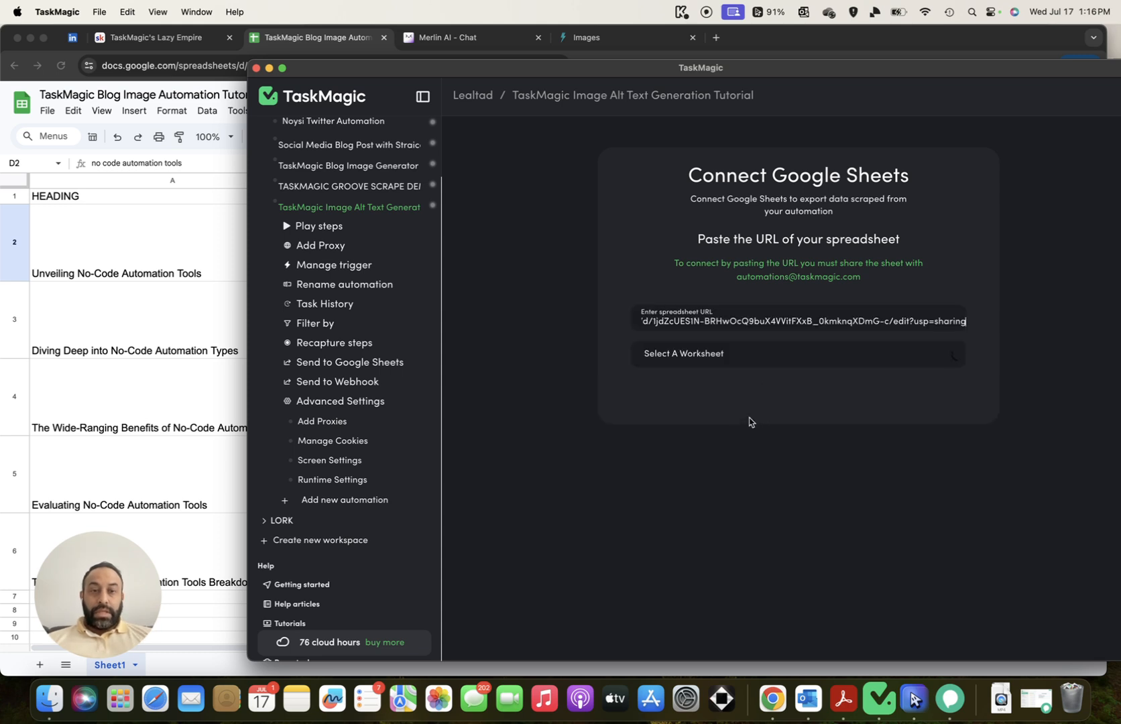
left_click(863, 366)
left_click(838, 373)
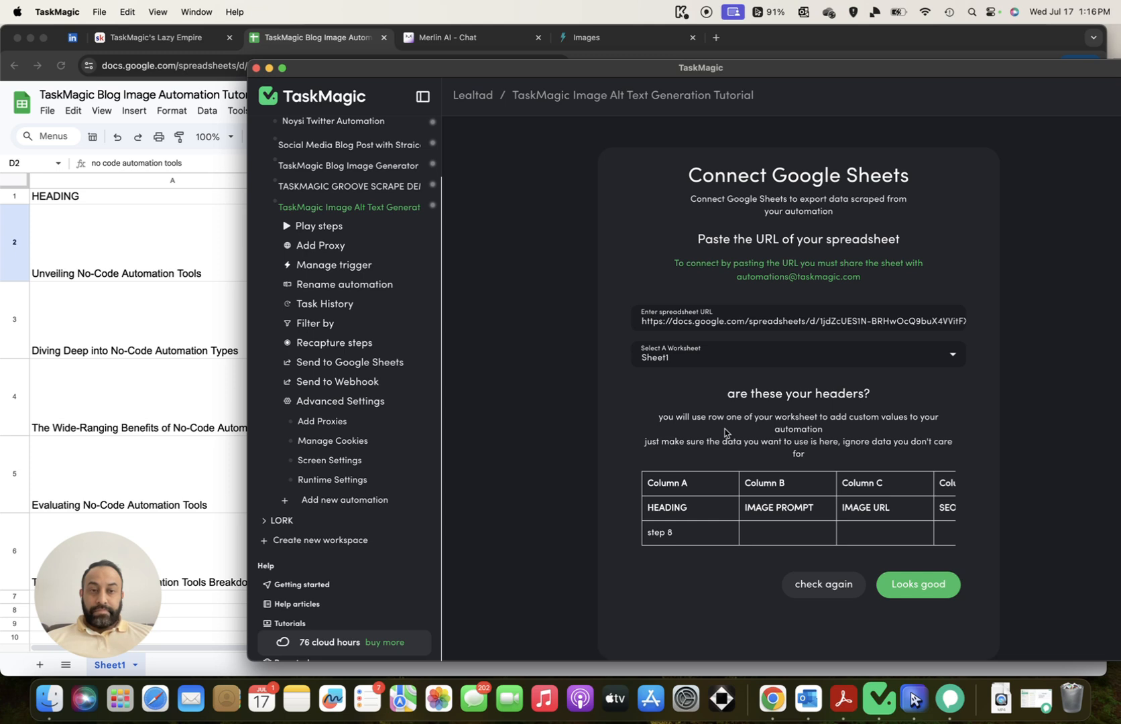
Switch back to the spreadsheet in Chrome
scroll(742, 508, "right", 5)
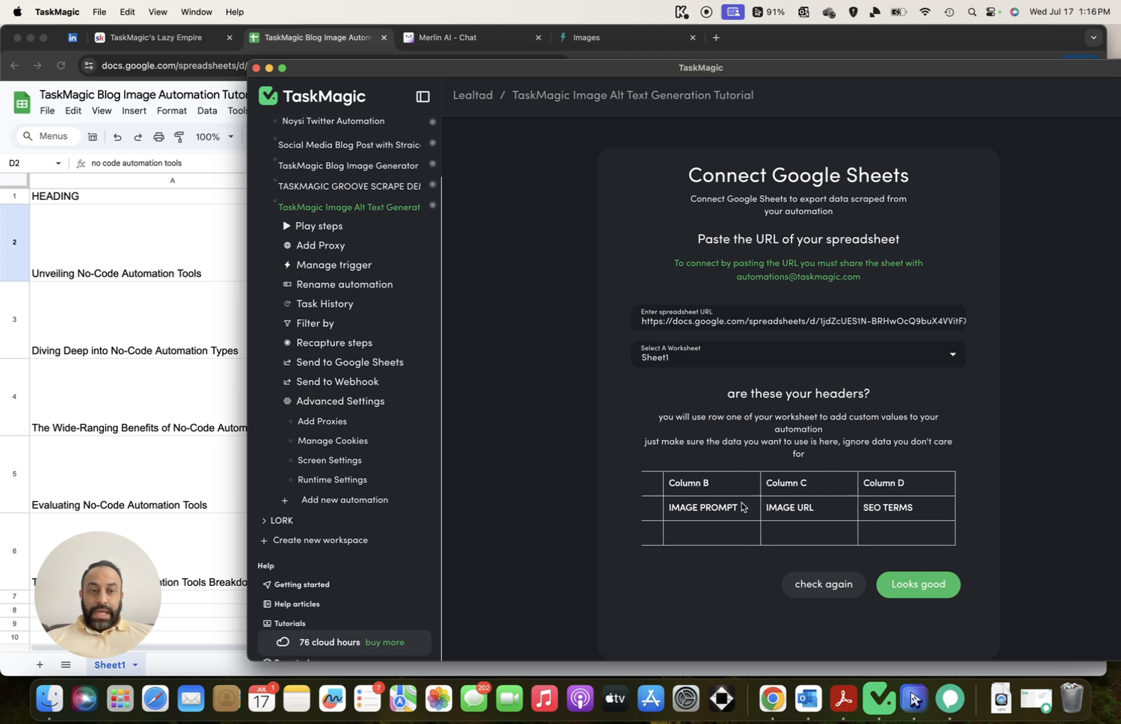
scroll(742, 507, "left", 5)
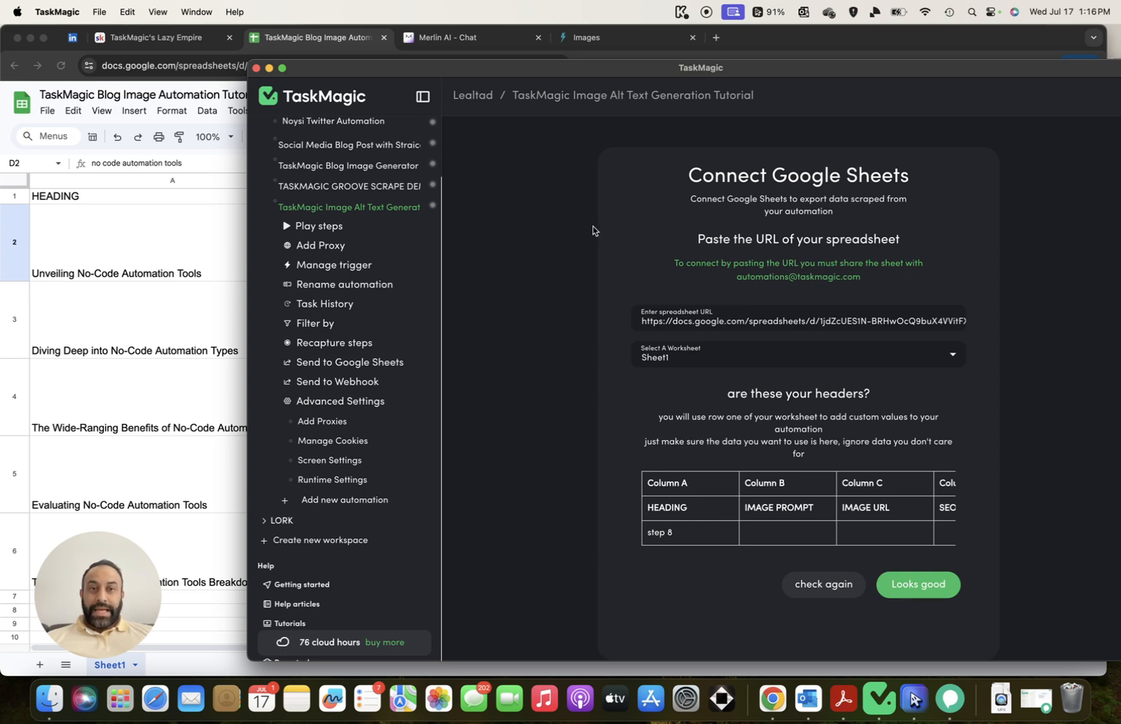
left_click(161, 246)
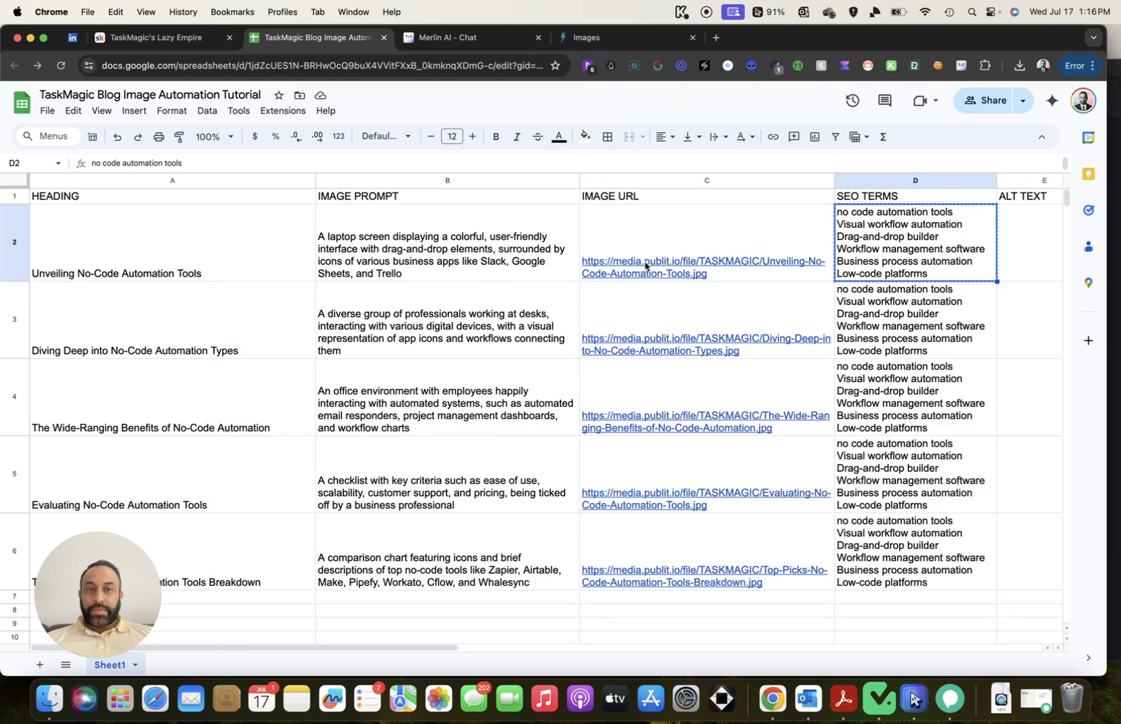
Drag the ALT TEXT column from E to column A, ahead of HEADING, then return to TaskMagic
scroll(646, 261, "right", 6)
left_click(643, 181)
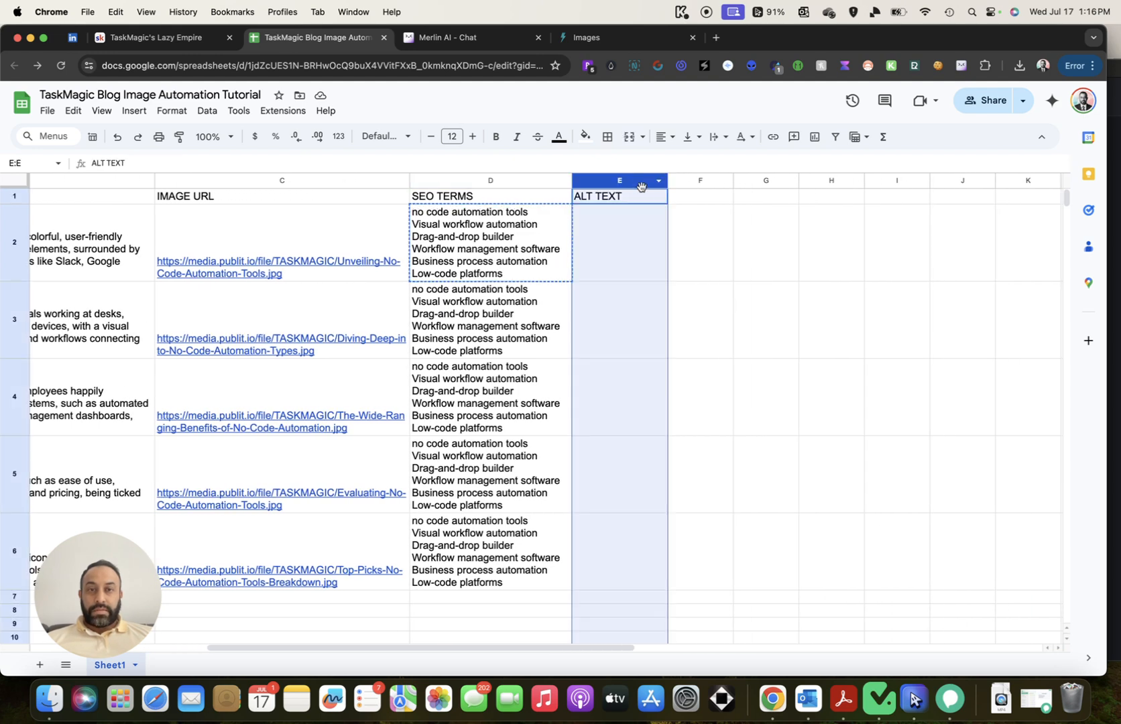
left_click_drag(617, 183, 180, 184)
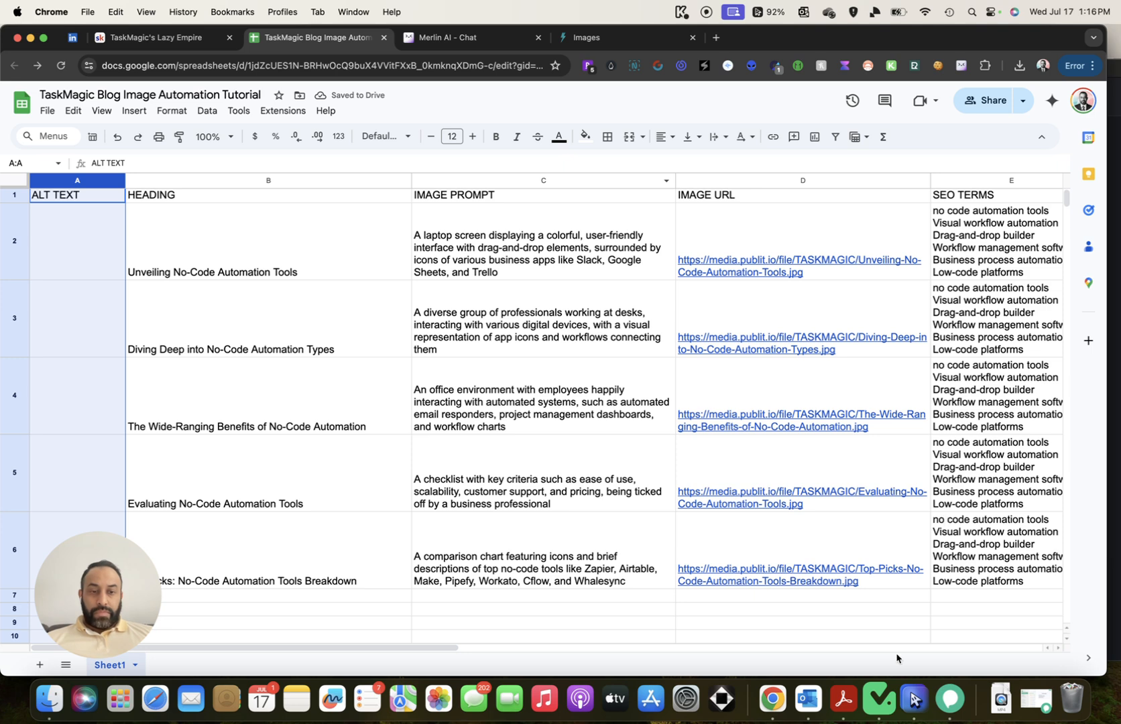
left_click(879, 700)
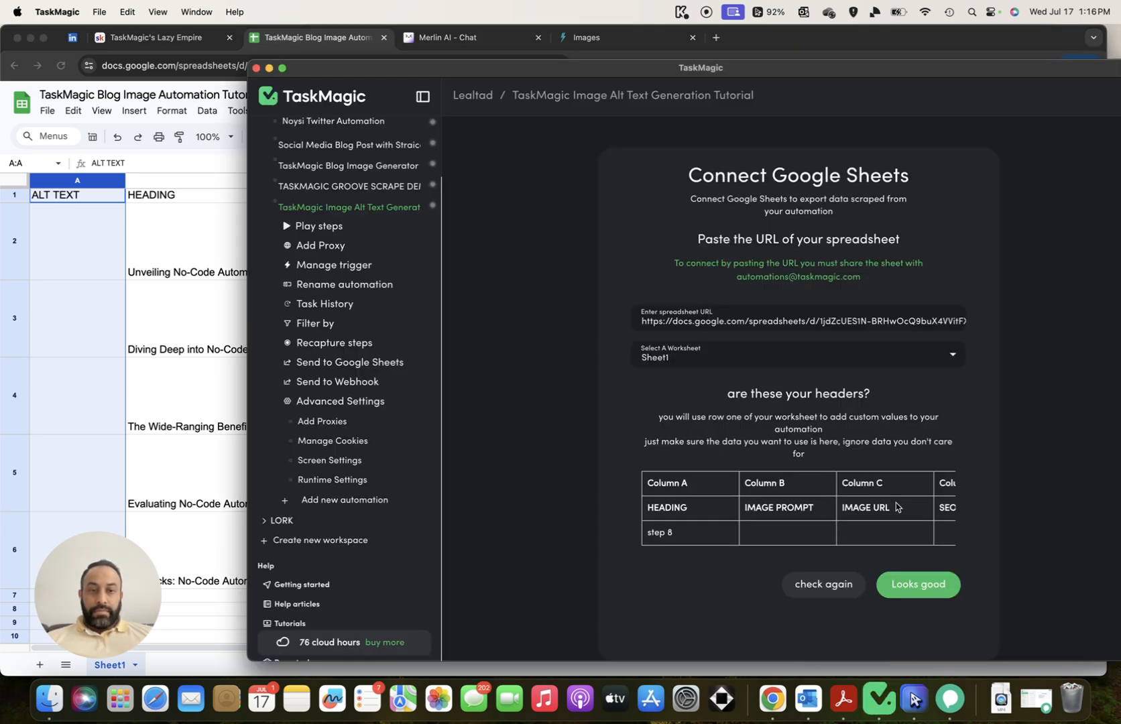
Refresh the header preview and accept it with ALT TEXT detected as Column A
left_click(823, 584)
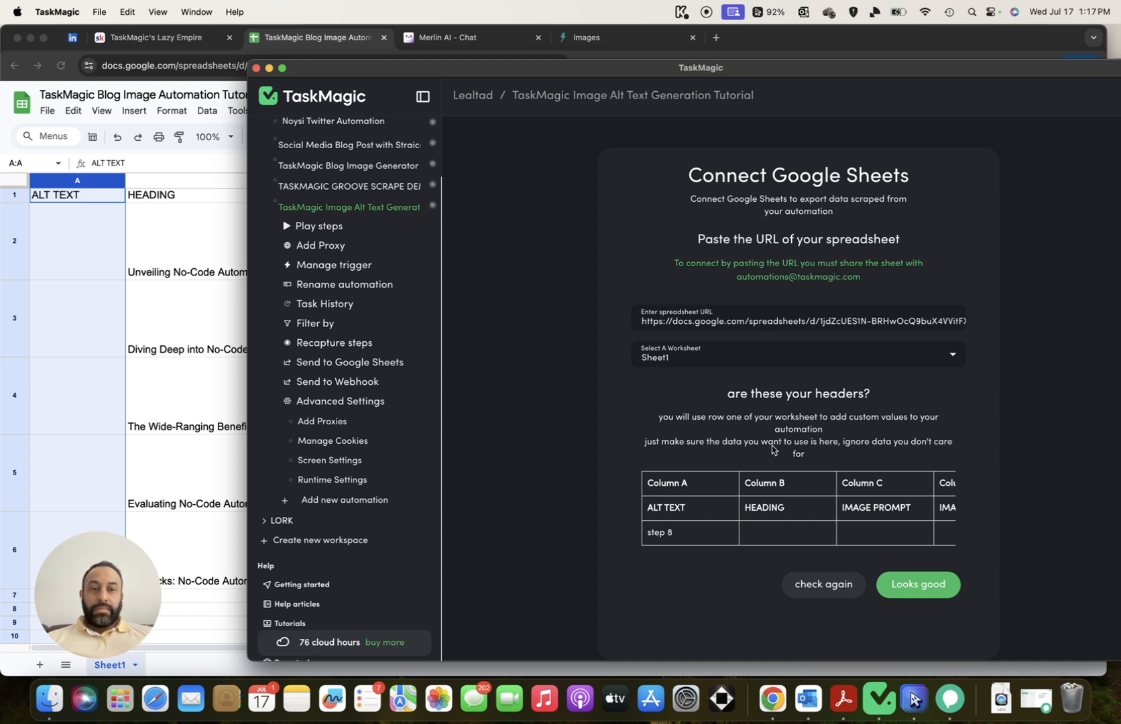
scroll(754, 488, "right", 3)
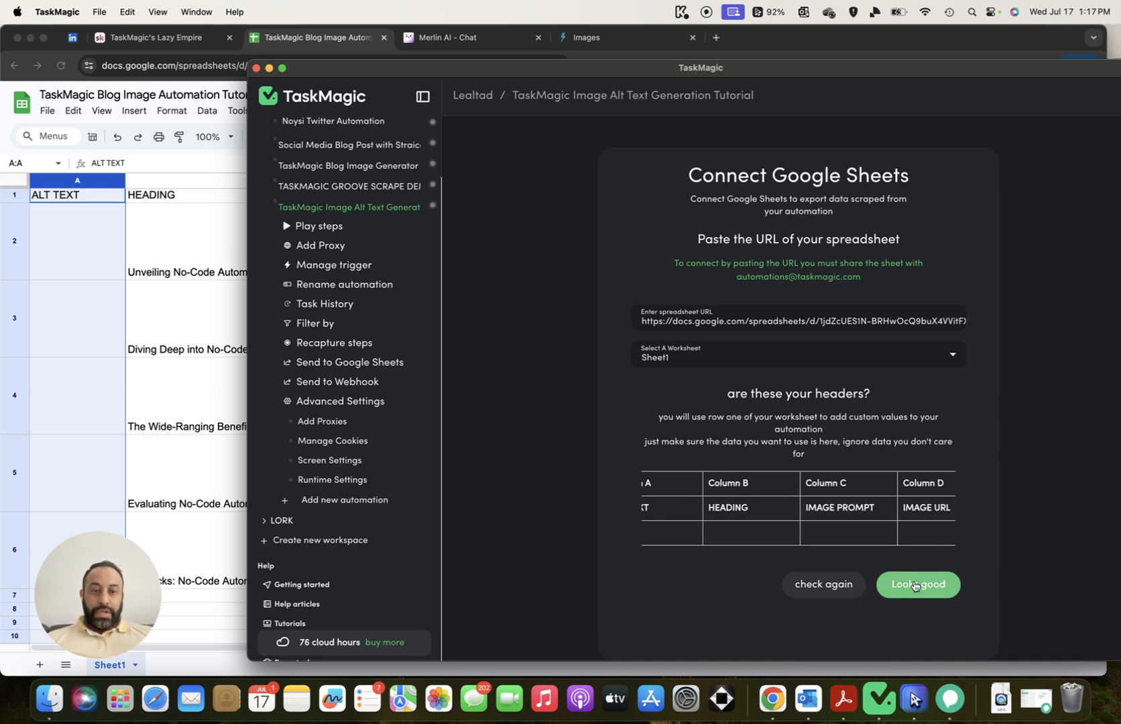
left_click(917, 583)
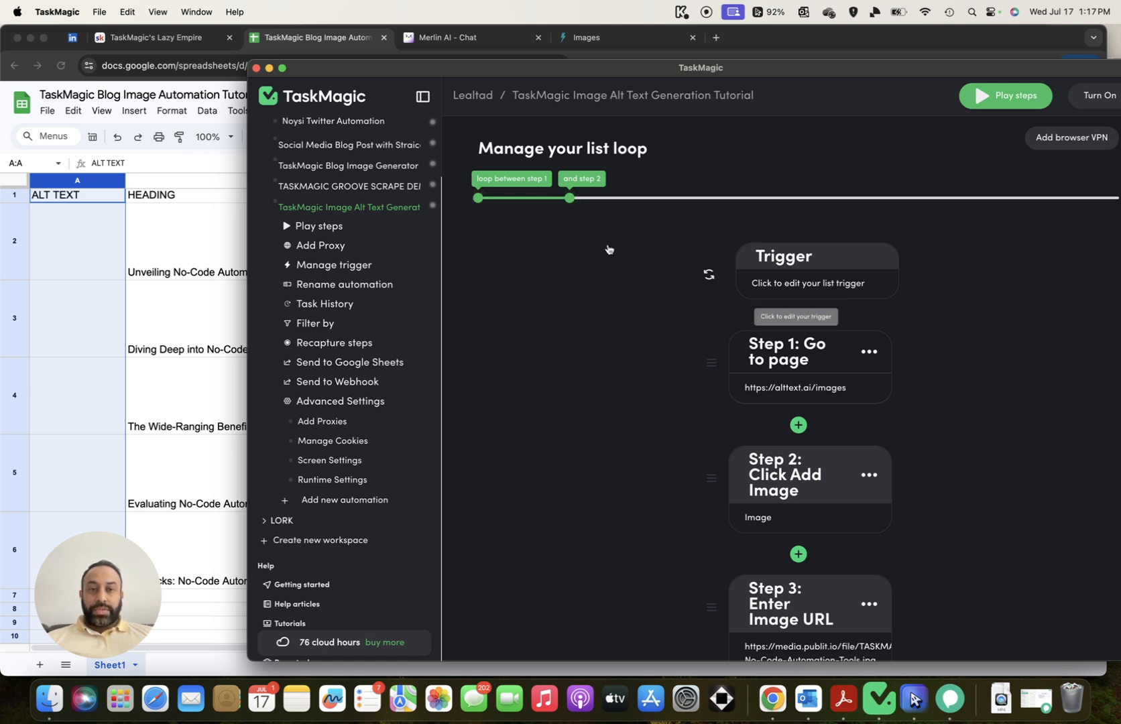
Drag the loop's end handle to step 8 so it spans steps 1–8, then test-run with Play steps
scroll(860, 377, "down", 10)
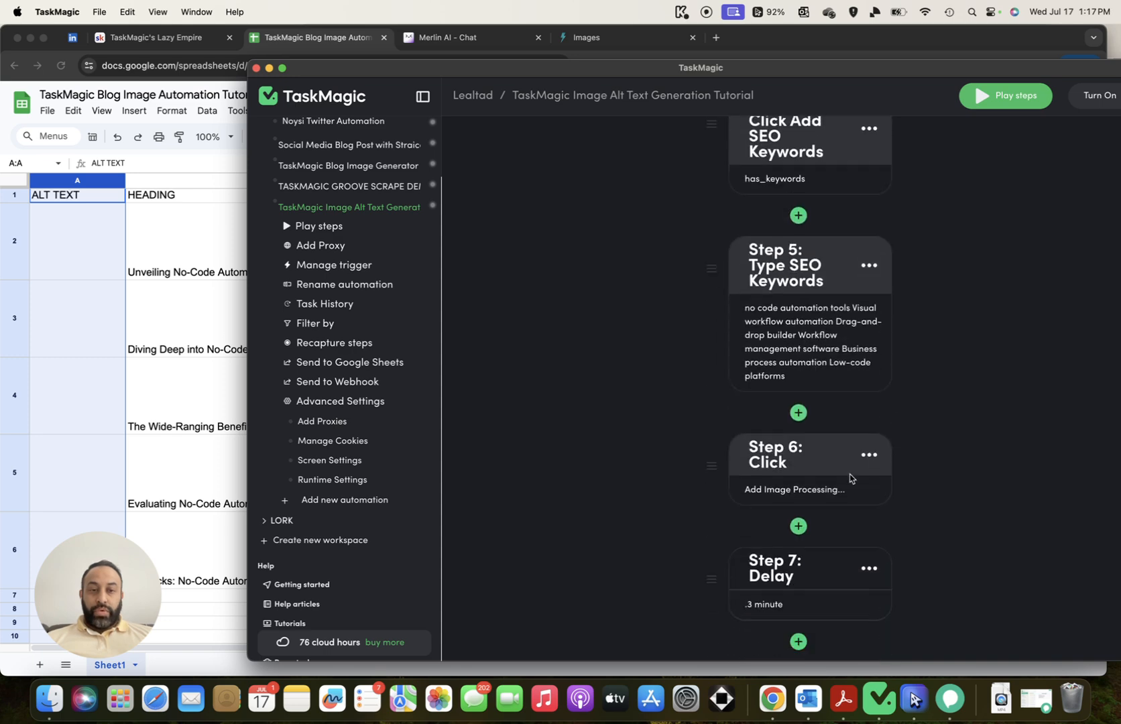
scroll(626, 205, "up", 15)
left_click_drag(570, 199, 1026, 199)
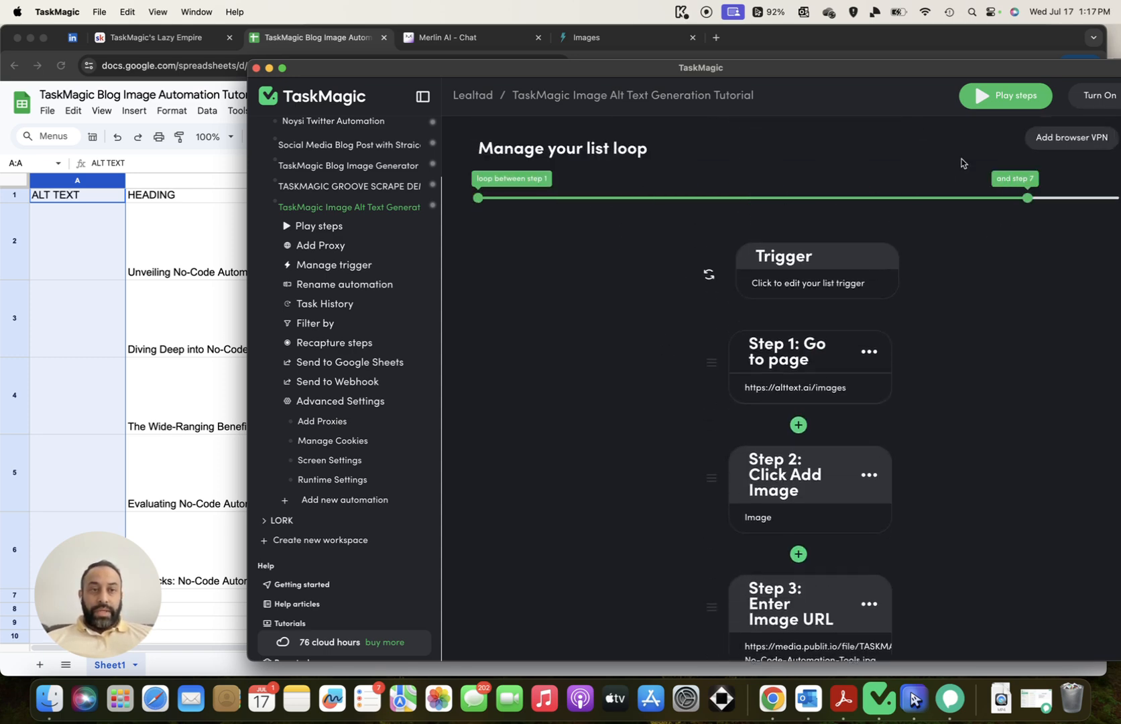
left_click_drag(863, 73, 746, 71)
left_click_drag(910, 196, 977, 199)
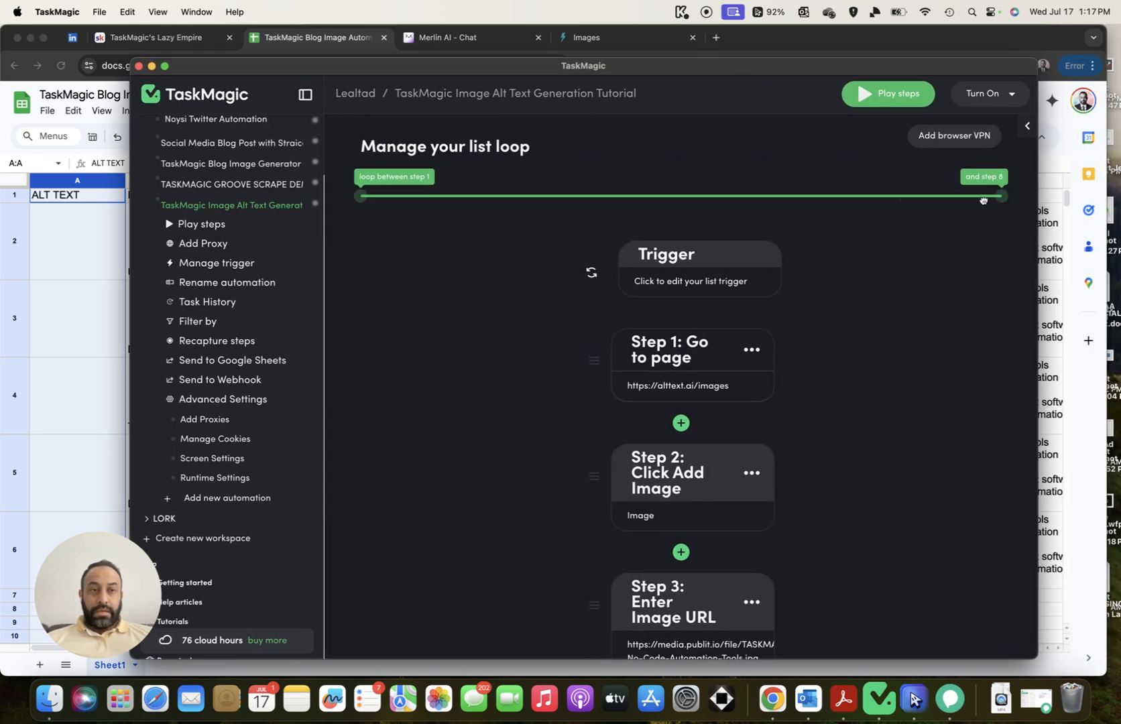
scroll(895, 263, "down", 15)
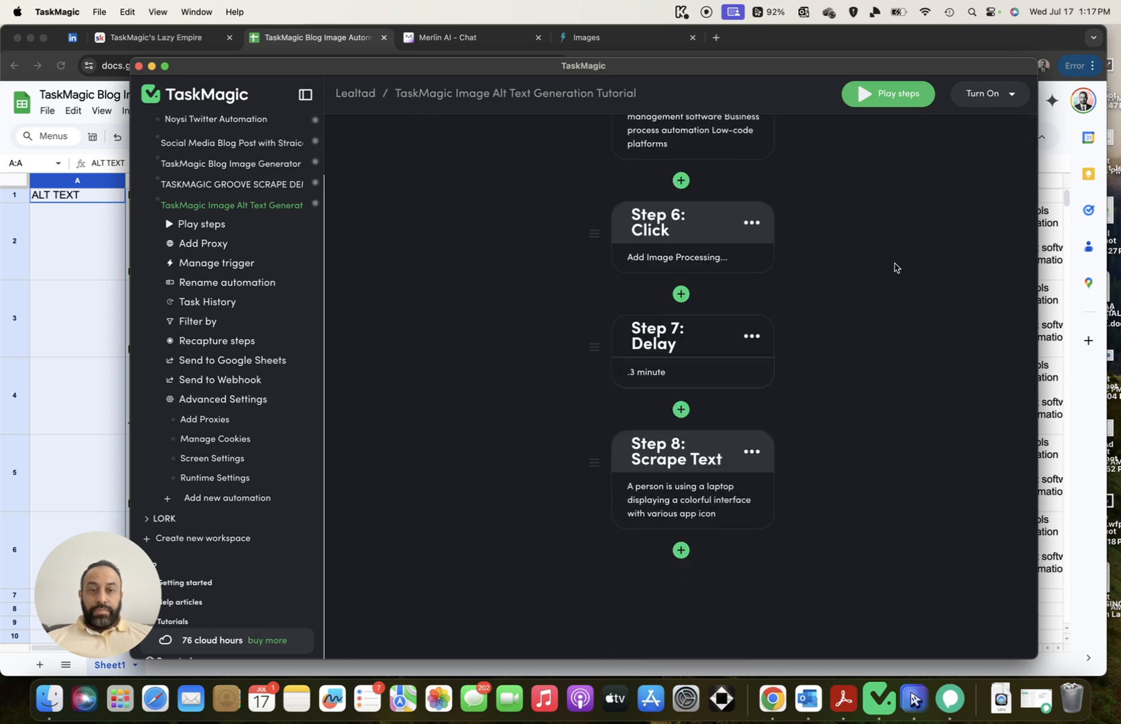
scroll(817, 429, "up", 15)
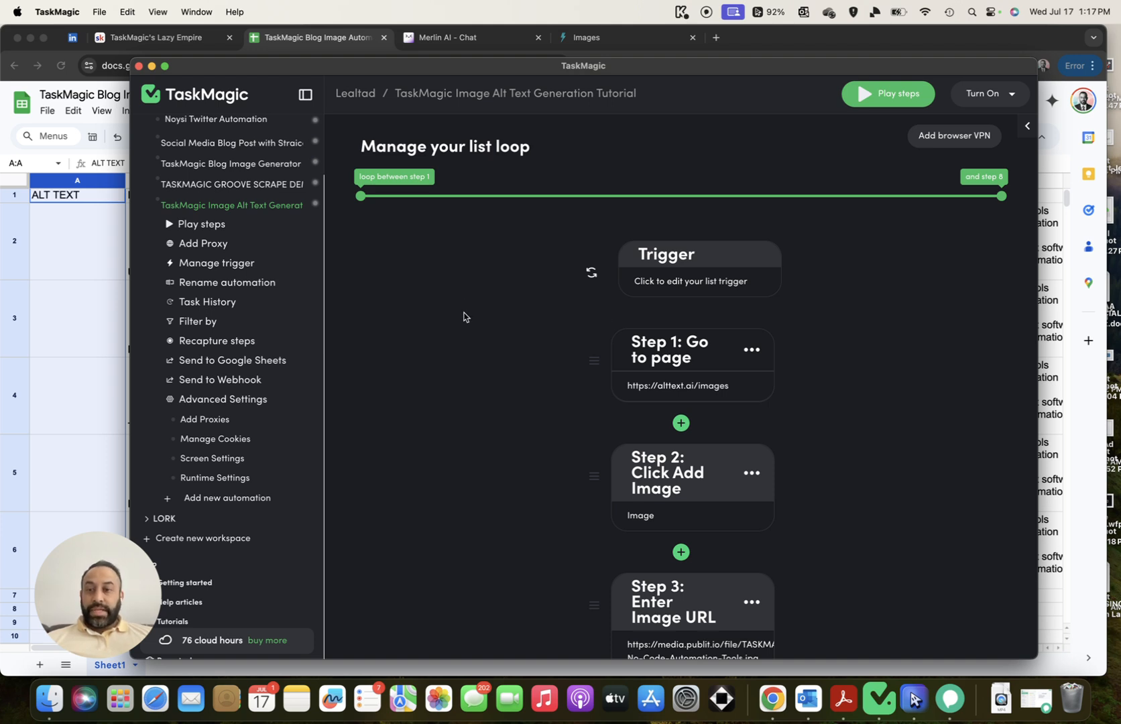
left_click(877, 99)
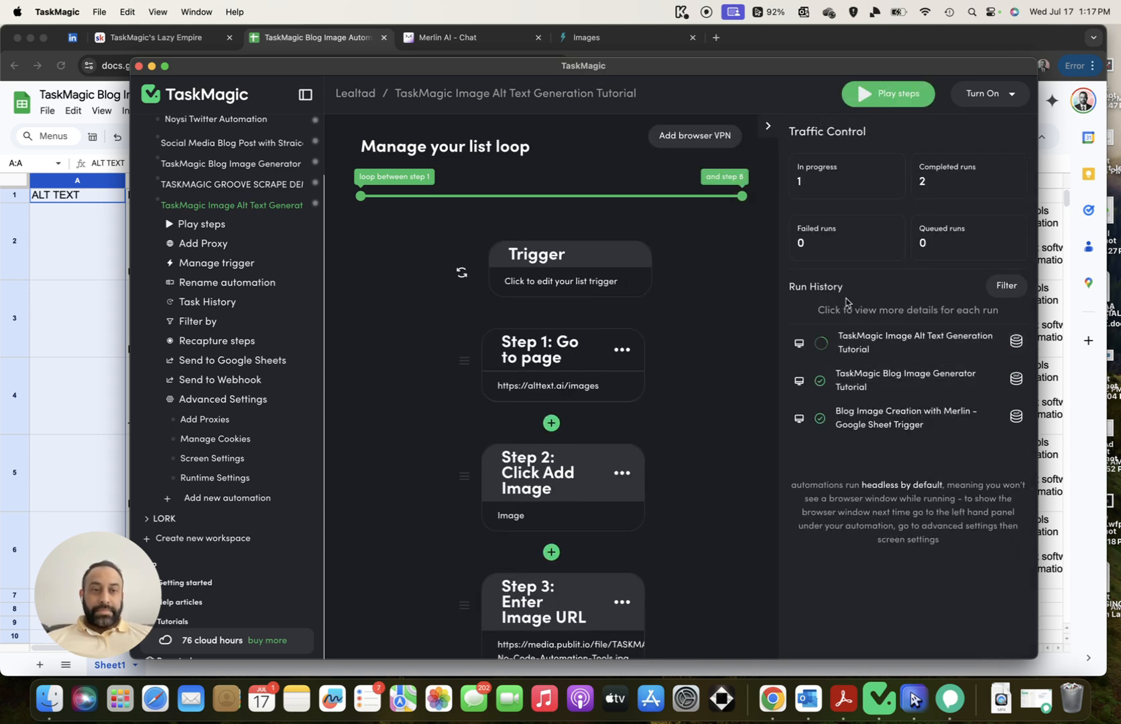
Check the current run's details and close the blank browser window it opened
left_click(855, 346)
left_click(894, 192)
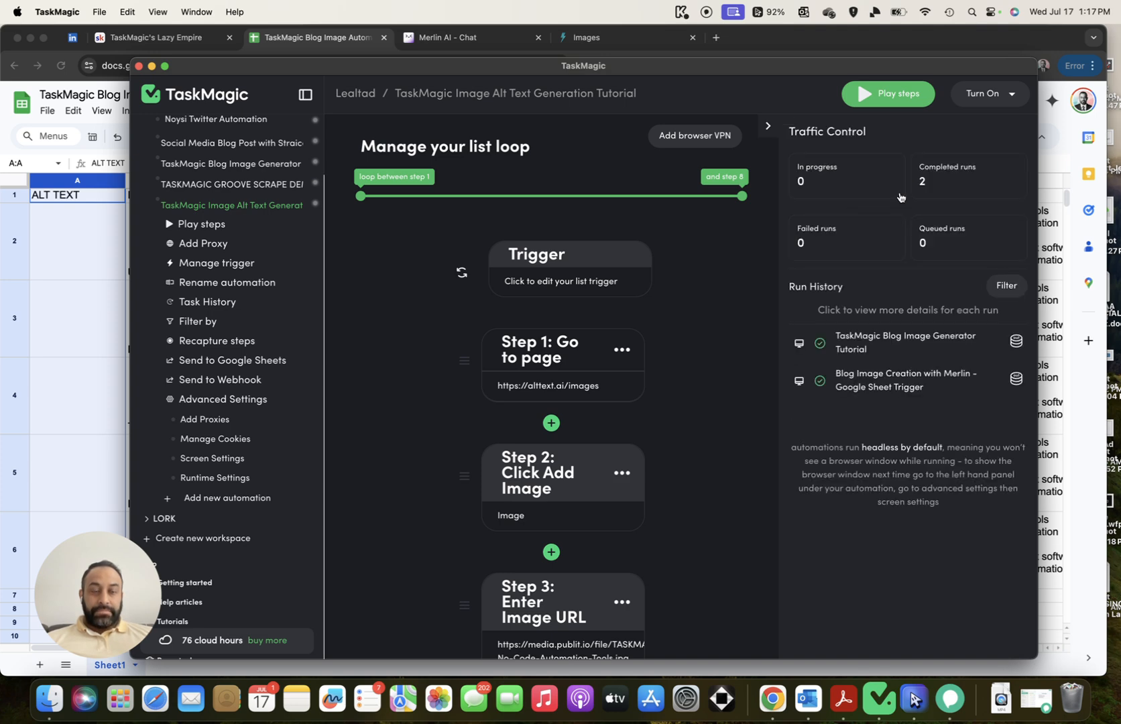
scroll(721, 253, "down", 1)
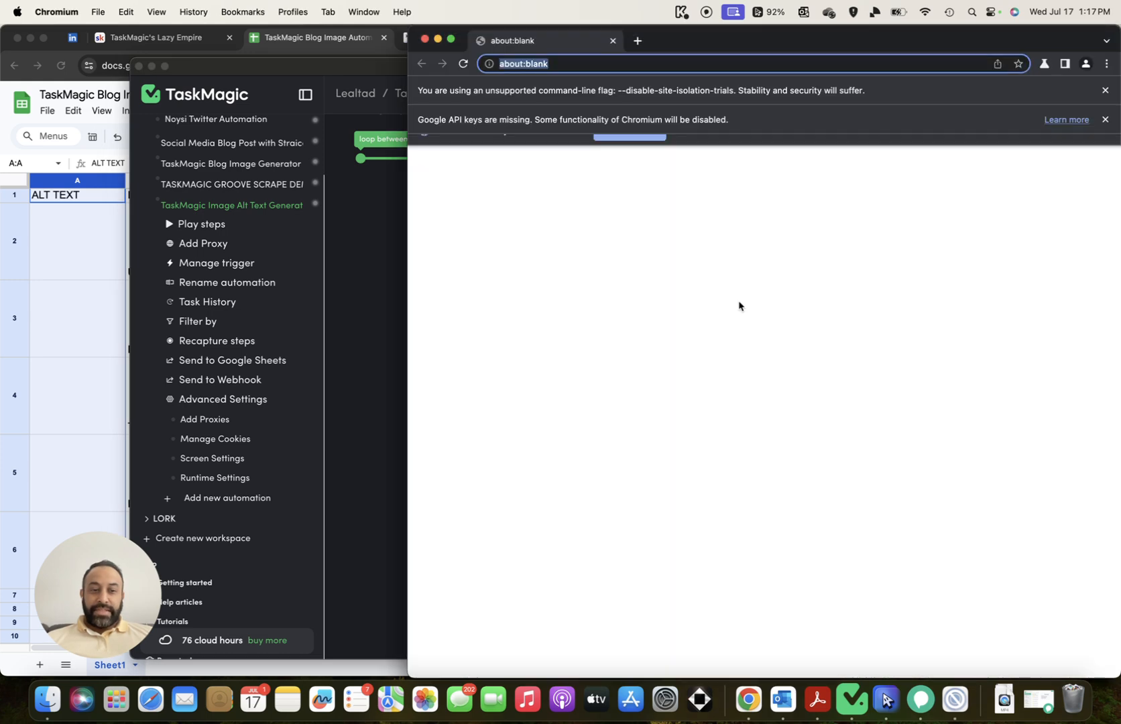
left_click(424, 40)
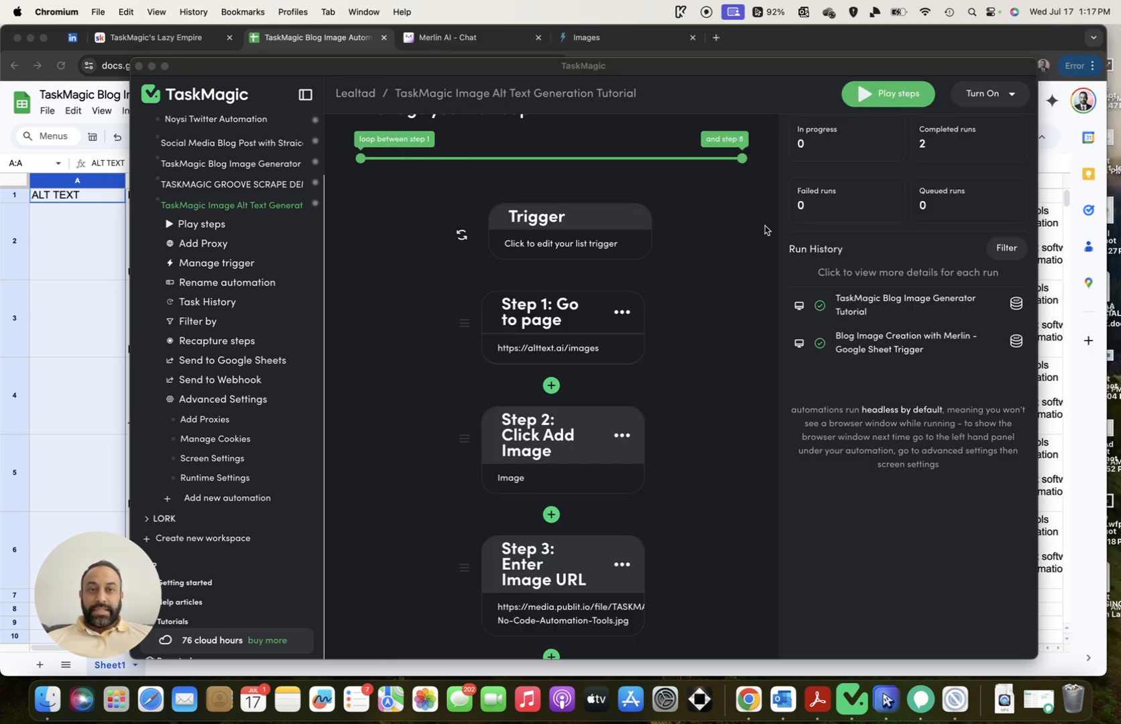
Review the previous blog image run's details, then close the run history panel
left_click(899, 310)
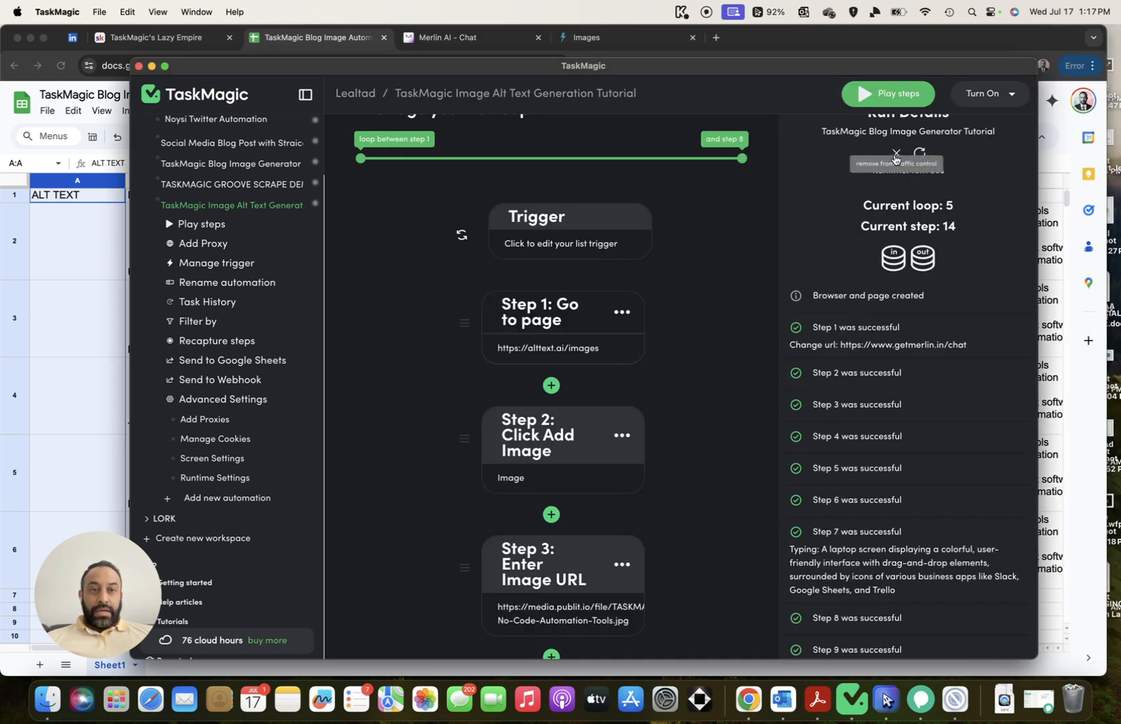
left_click(895, 156)
left_click(899, 305)
left_click(896, 155)
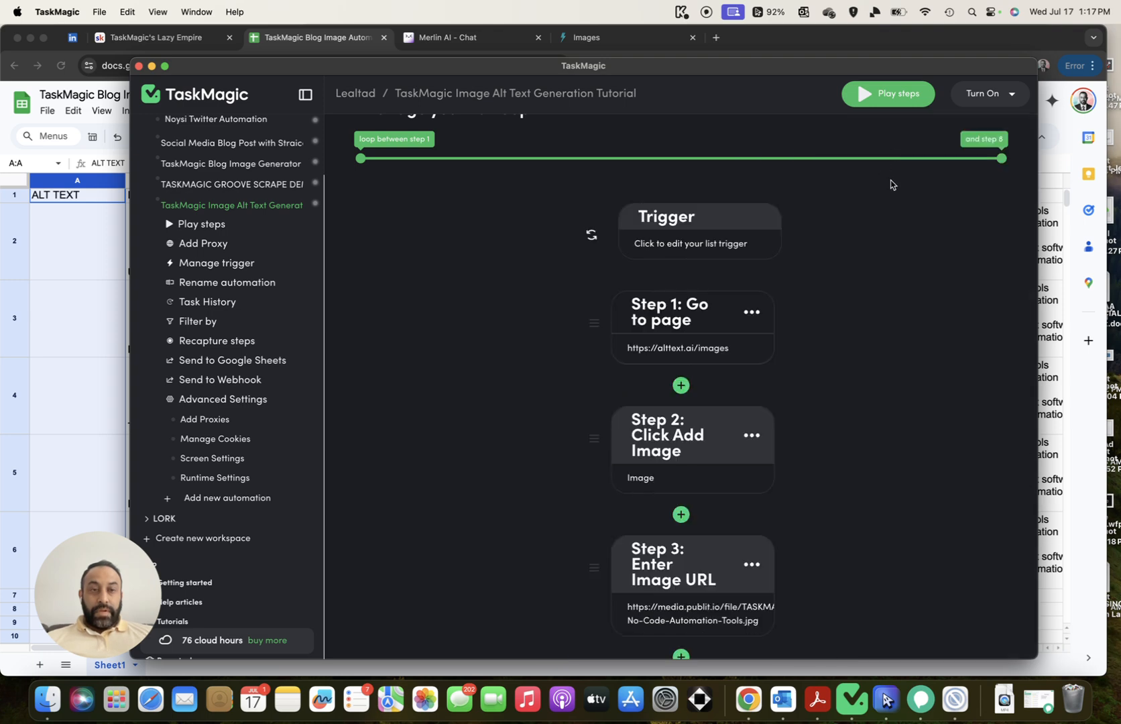
scroll(919, 243, "down", 3)
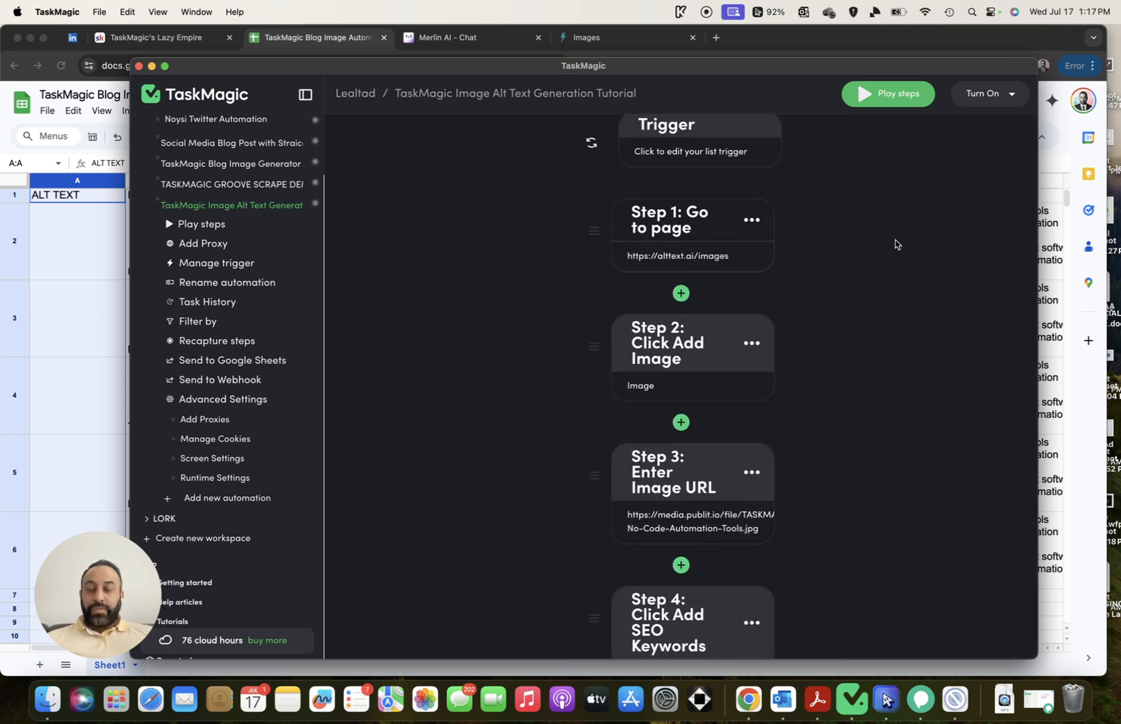
scroll(896, 244, "down", 1)
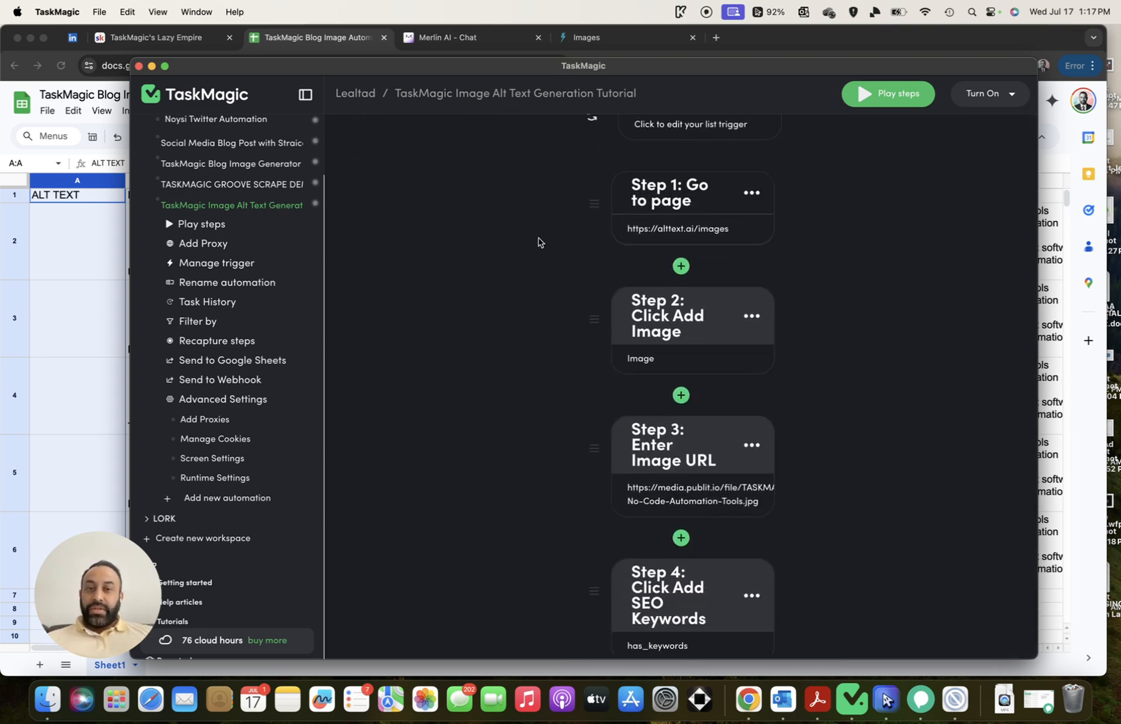
scroll(526, 244, "down", 1)
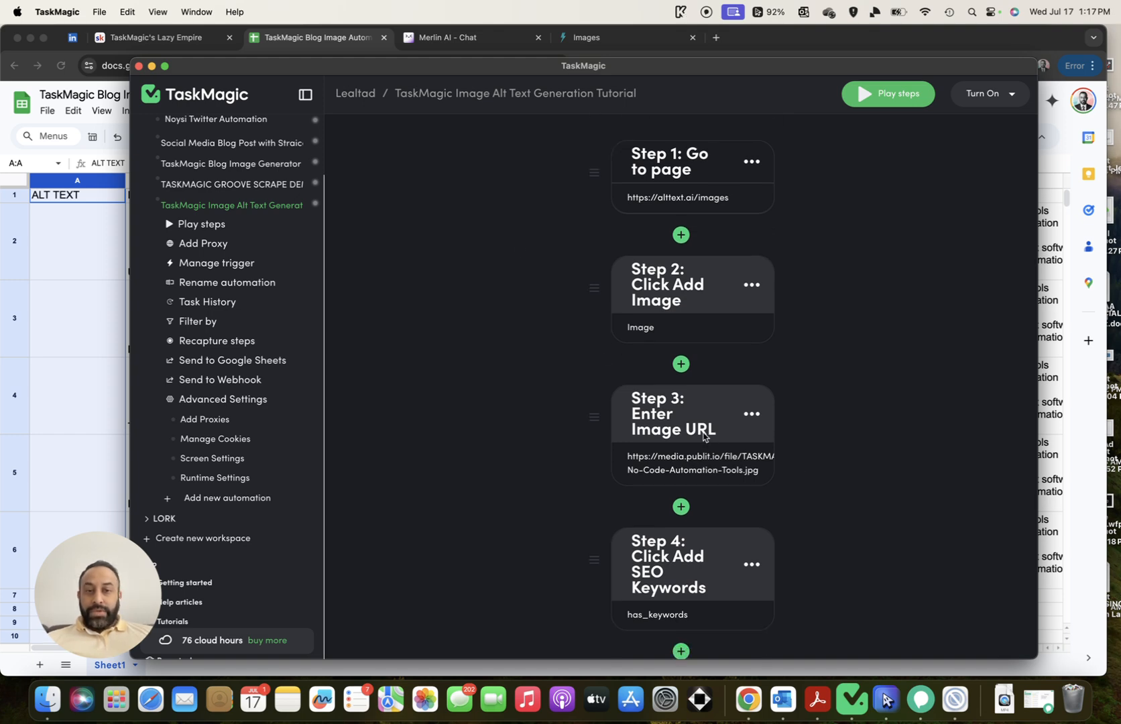
left_click(708, 465)
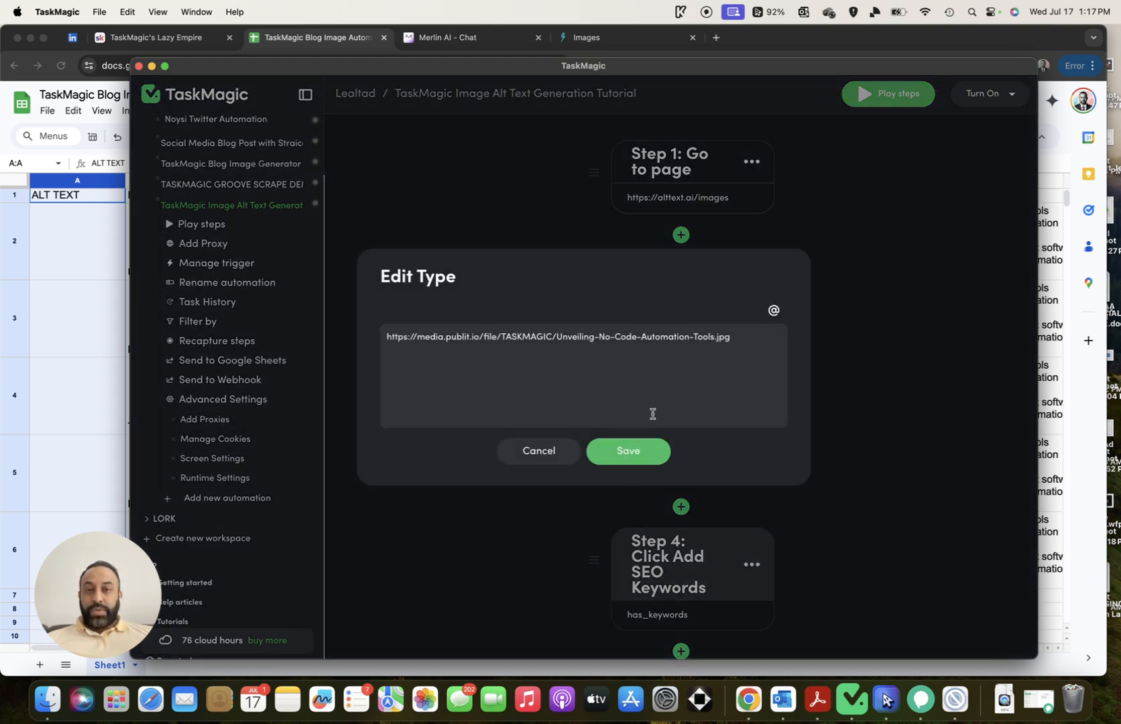
triple_click(744, 342)
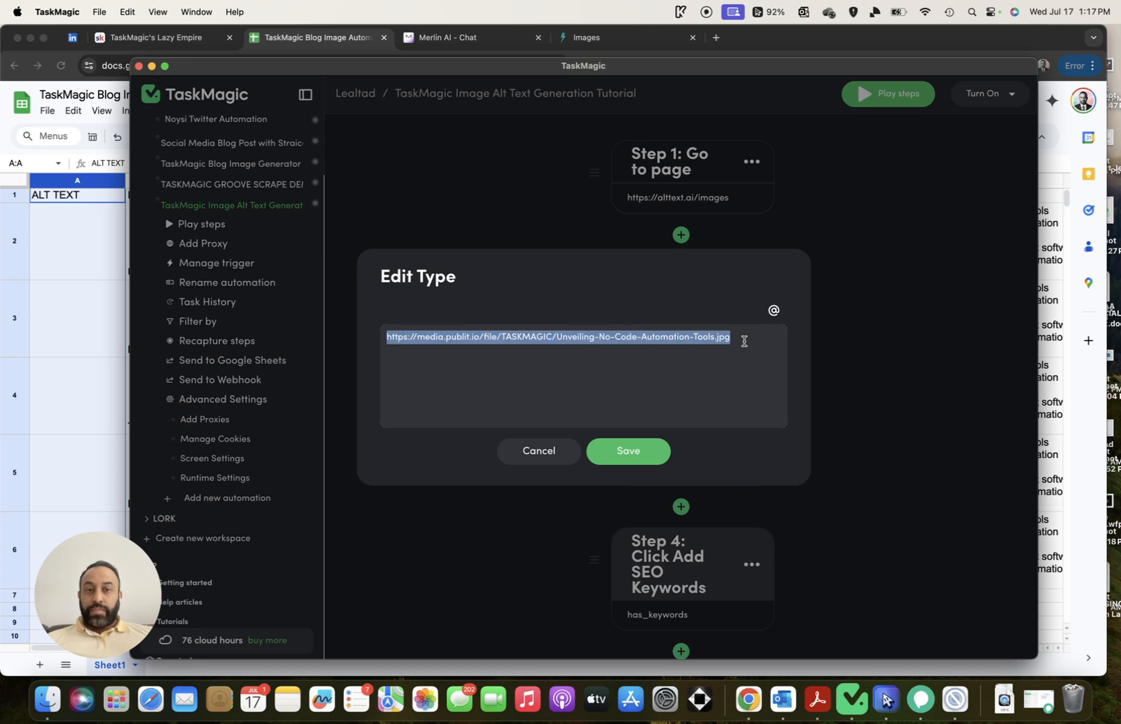
key("BackSpace")
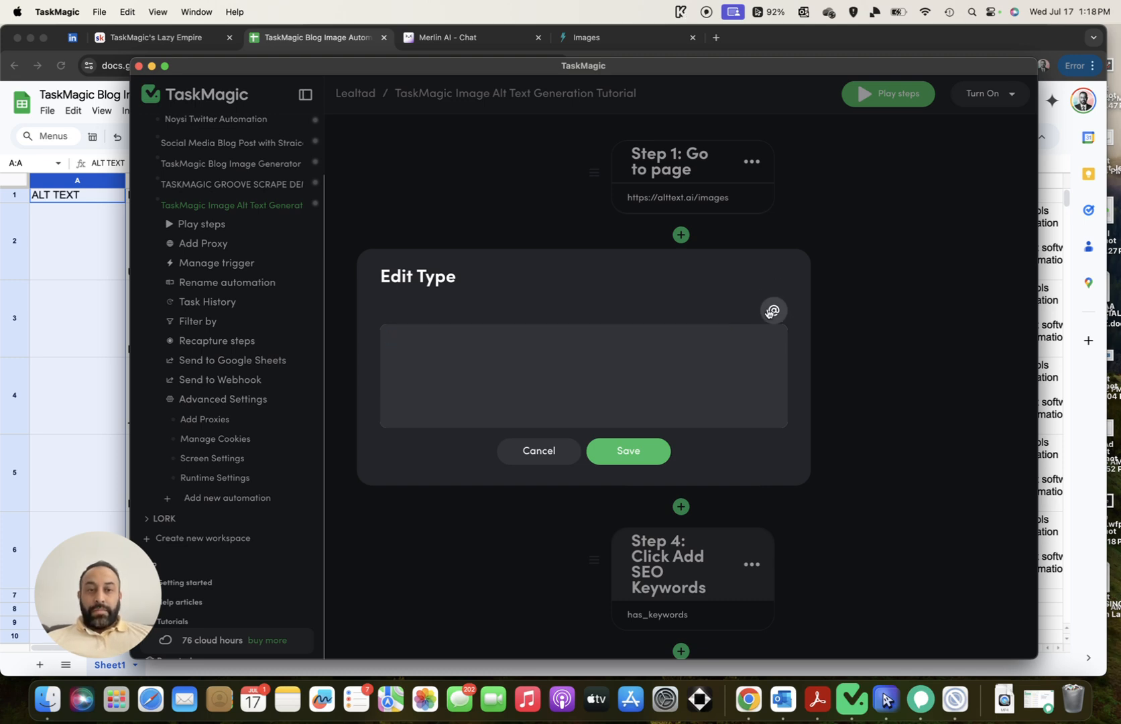
left_click(773, 309)
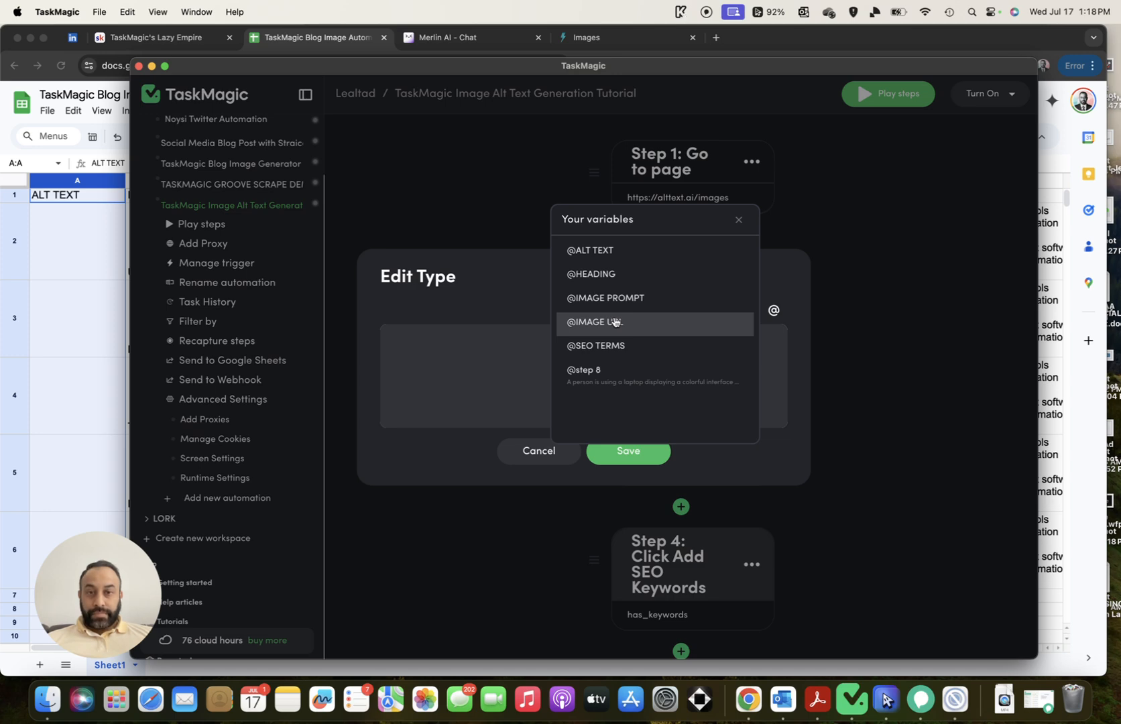
left_click(615, 322)
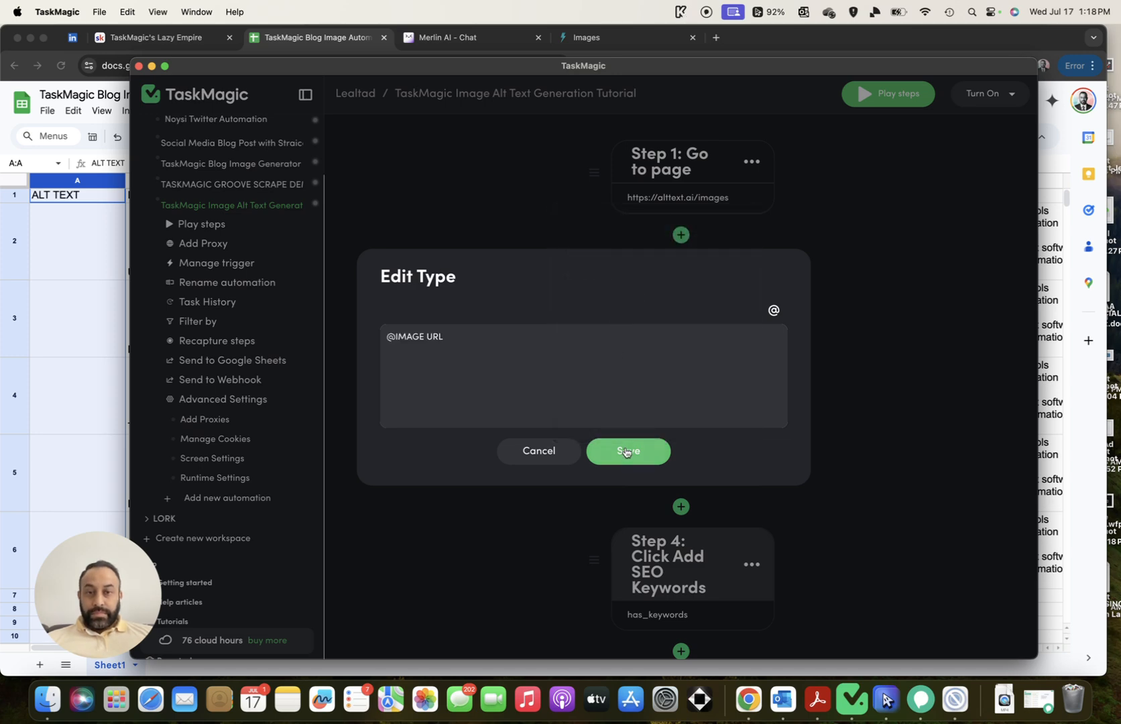
left_click(623, 450)
Test-run the automation, then open the list trigger settings
scroll(858, 439, "down", 5)
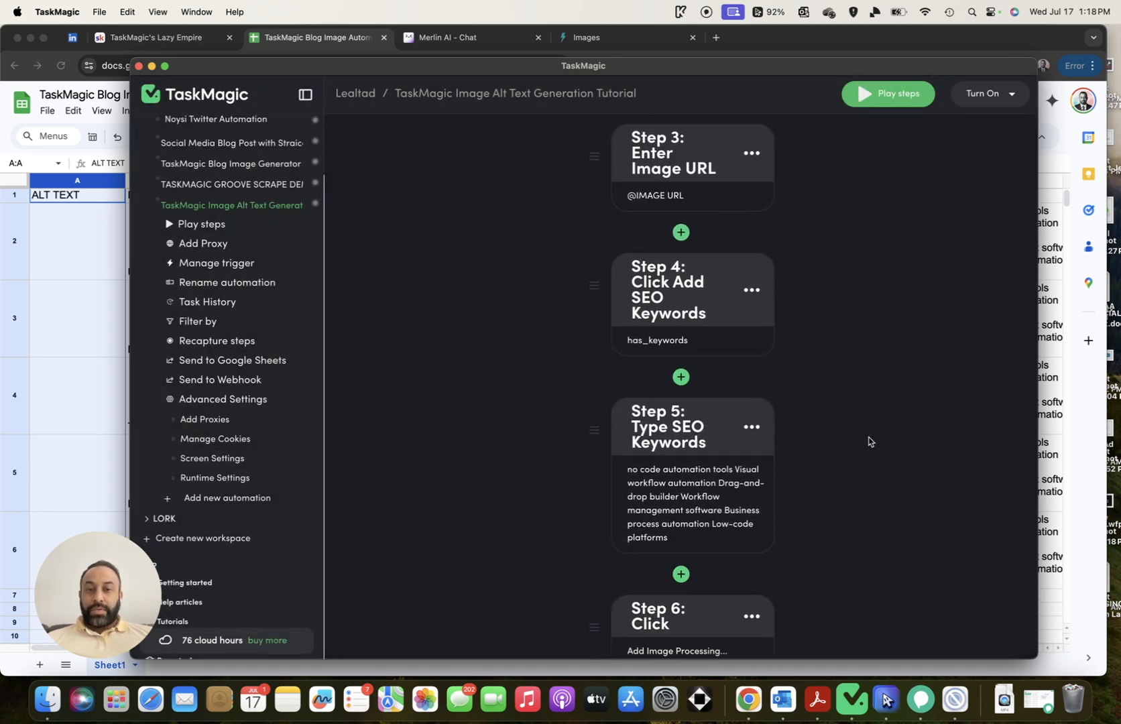
scroll(861, 439, "up", 10)
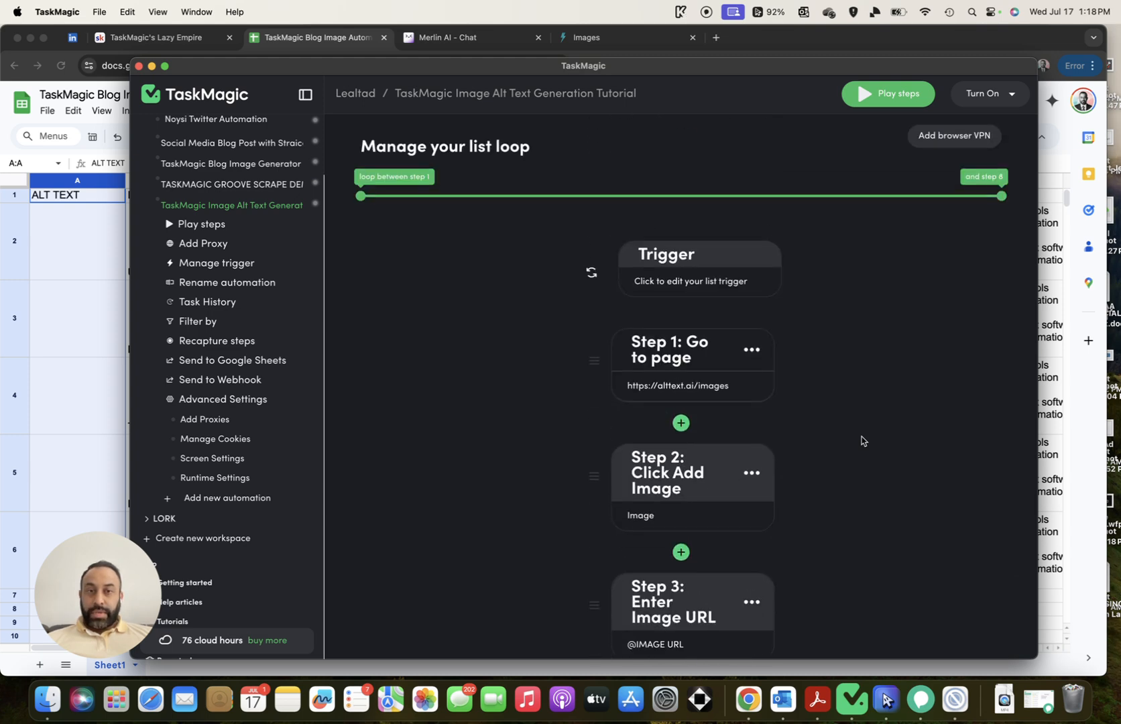
left_click(872, 100)
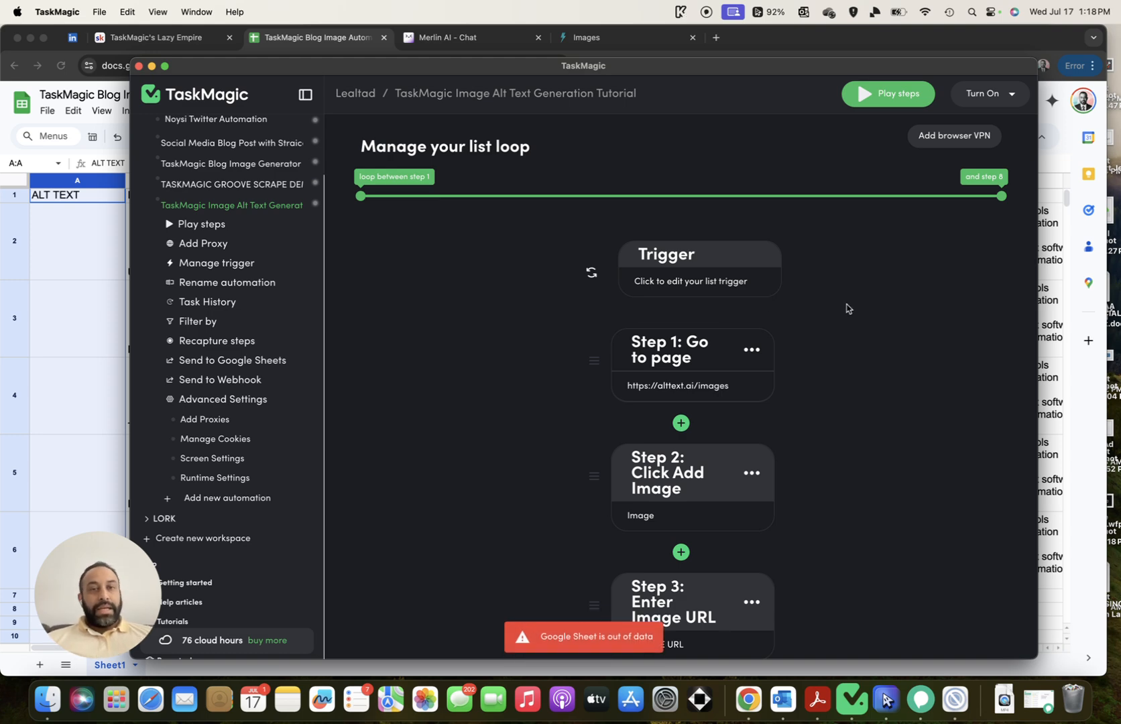
left_click(731, 282)
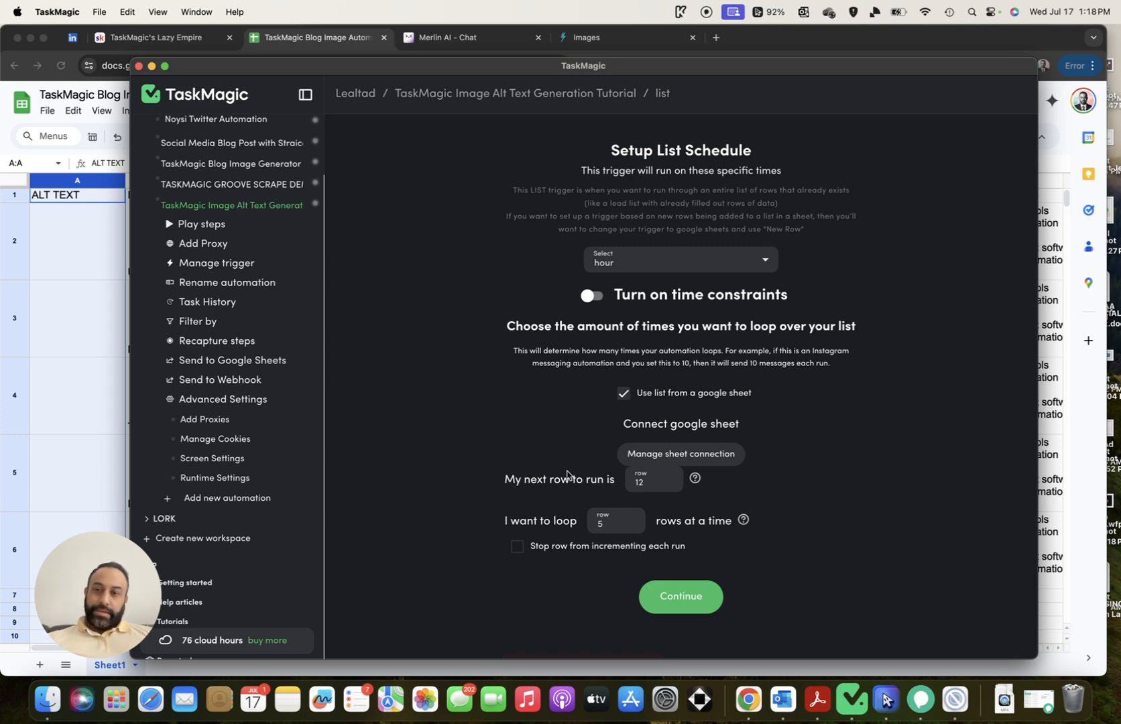
Change the trigger's next row from 12 to 2, apply it, and run the automation again
left_click_drag(649, 483, 617, 487)
type("2")
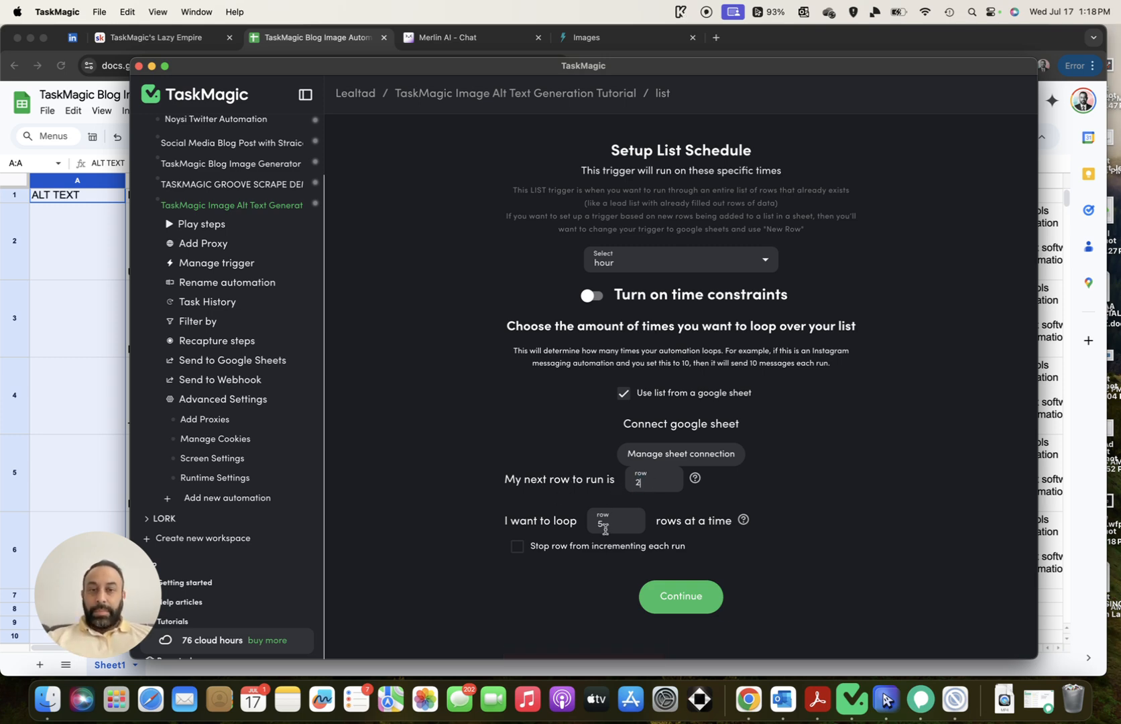
left_click(681, 595)
scroll(799, 428, "down", 7)
scroll(798, 429, "up", 8)
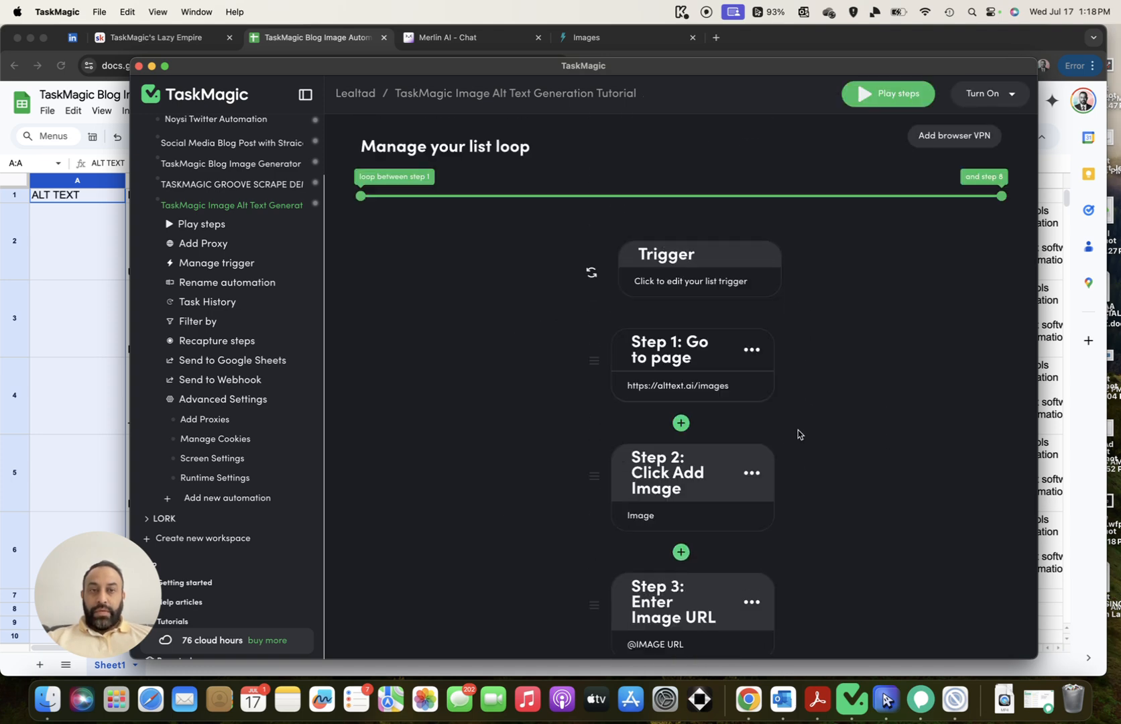
left_click(865, 105)
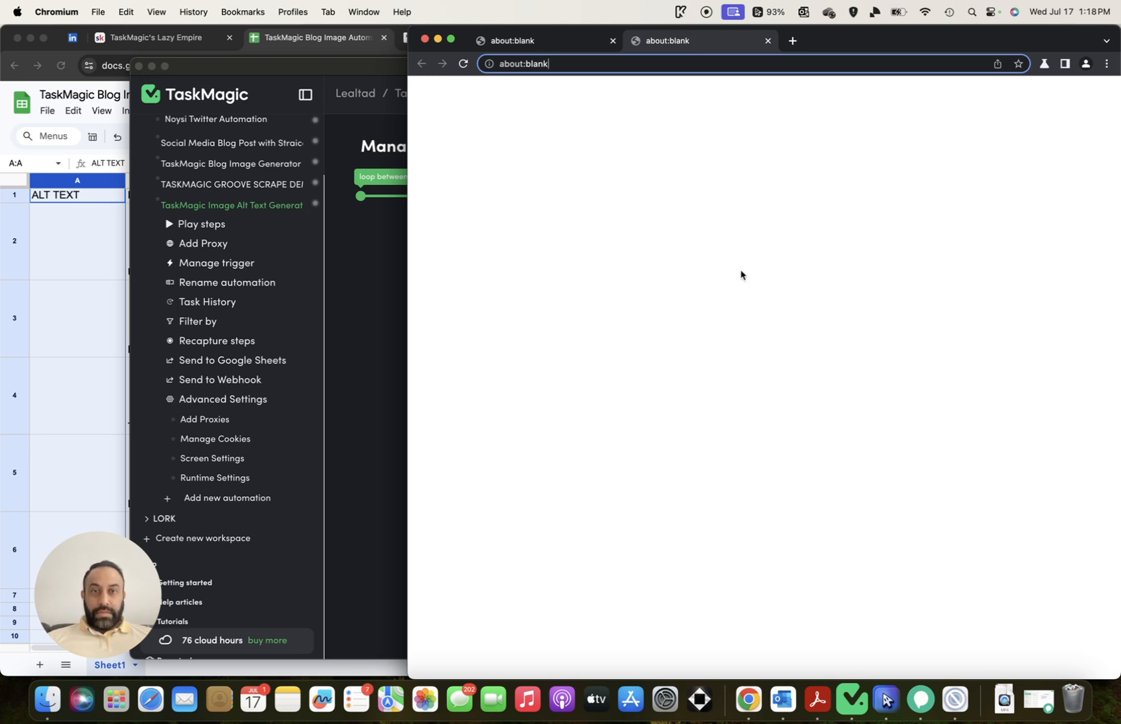
Bring TaskMagic forward, check the latest run's progress details, and close them
left_click(387, 260)
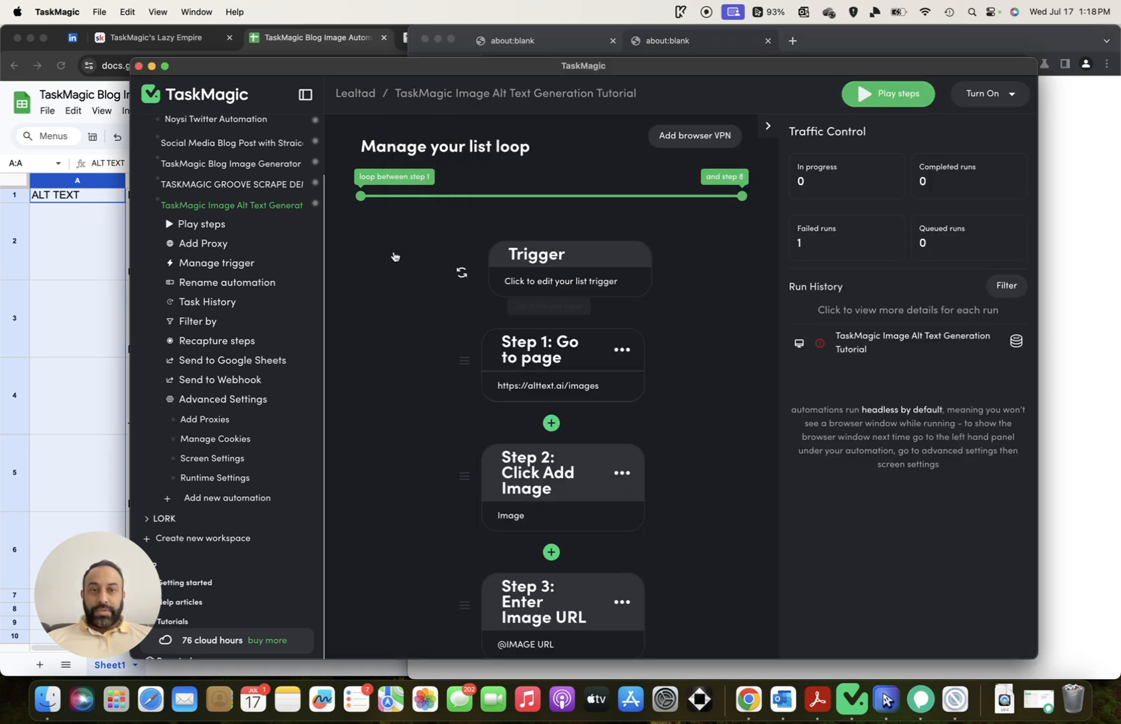
left_click(831, 347)
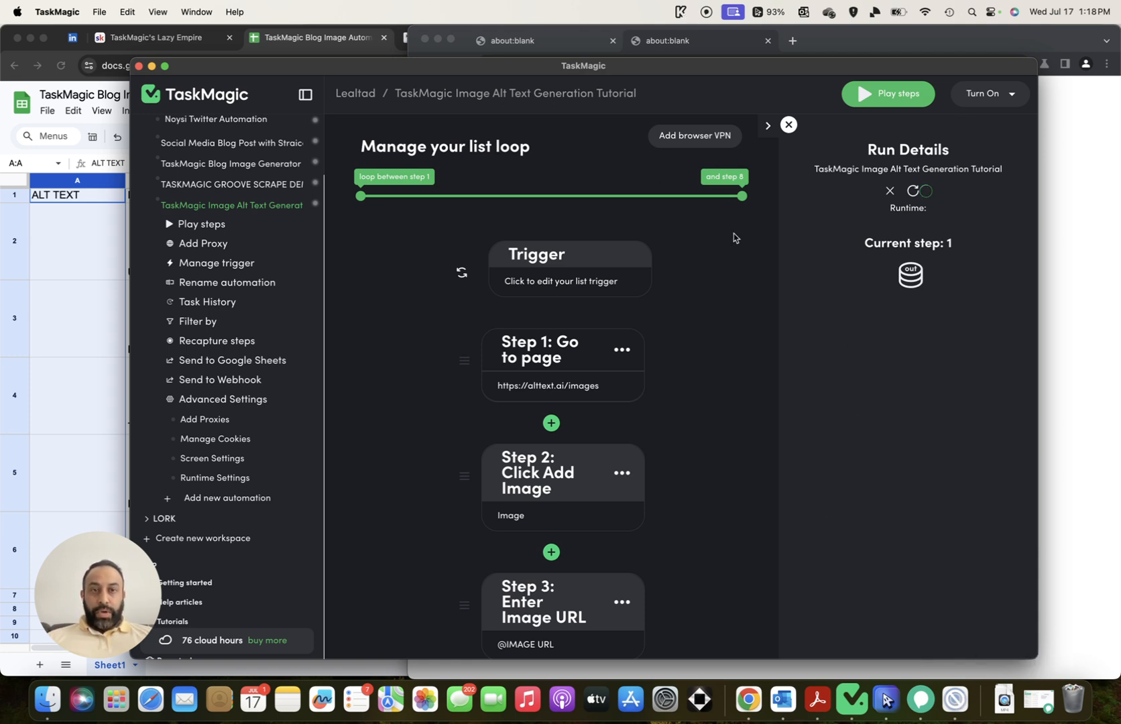
left_click(890, 190)
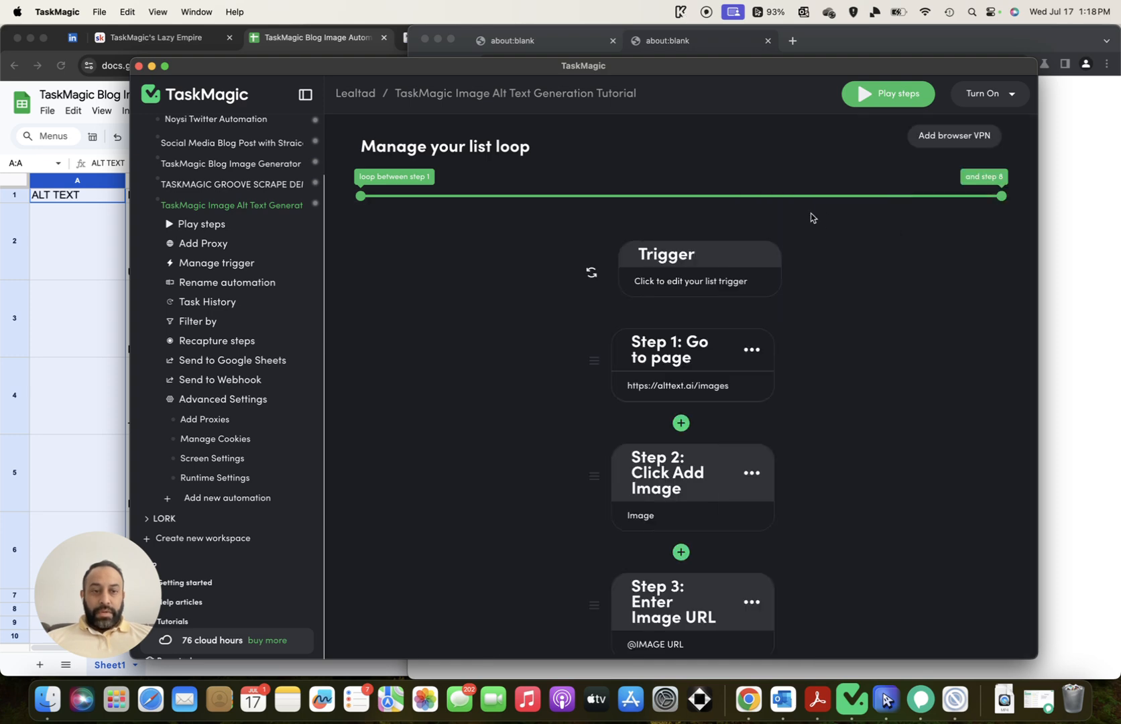
Close the about:blank and New Tab browser windows and shift TaskMagic left to reveal the sheet
left_click(818, 42)
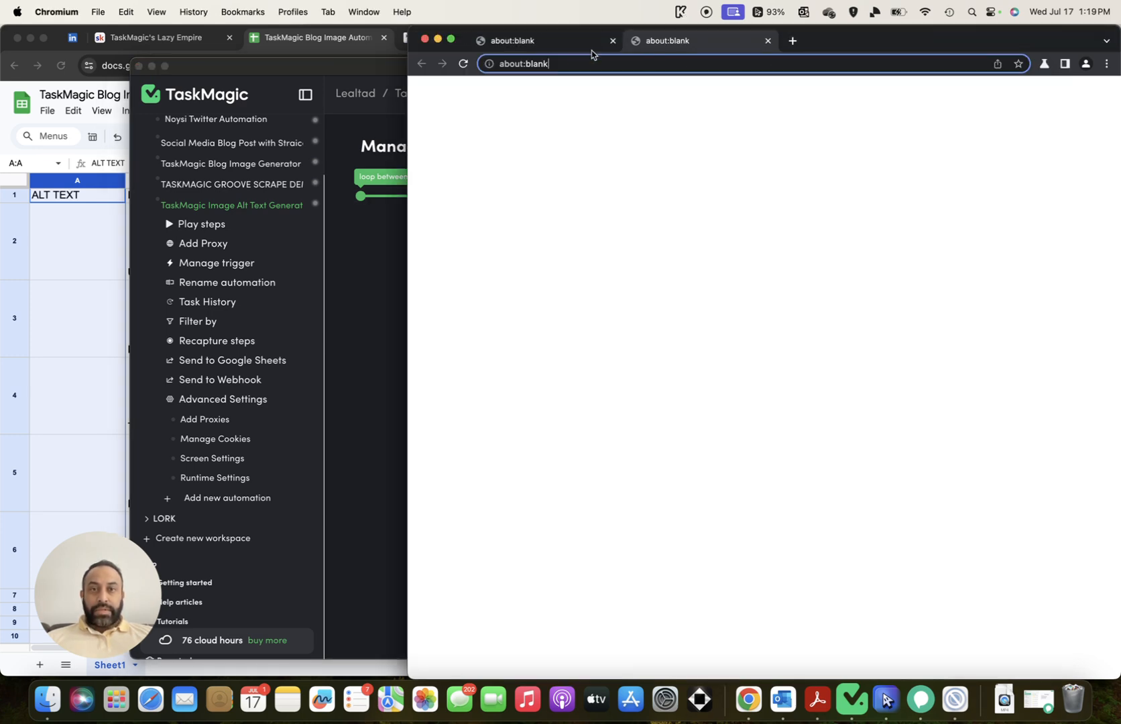
left_click(424, 39)
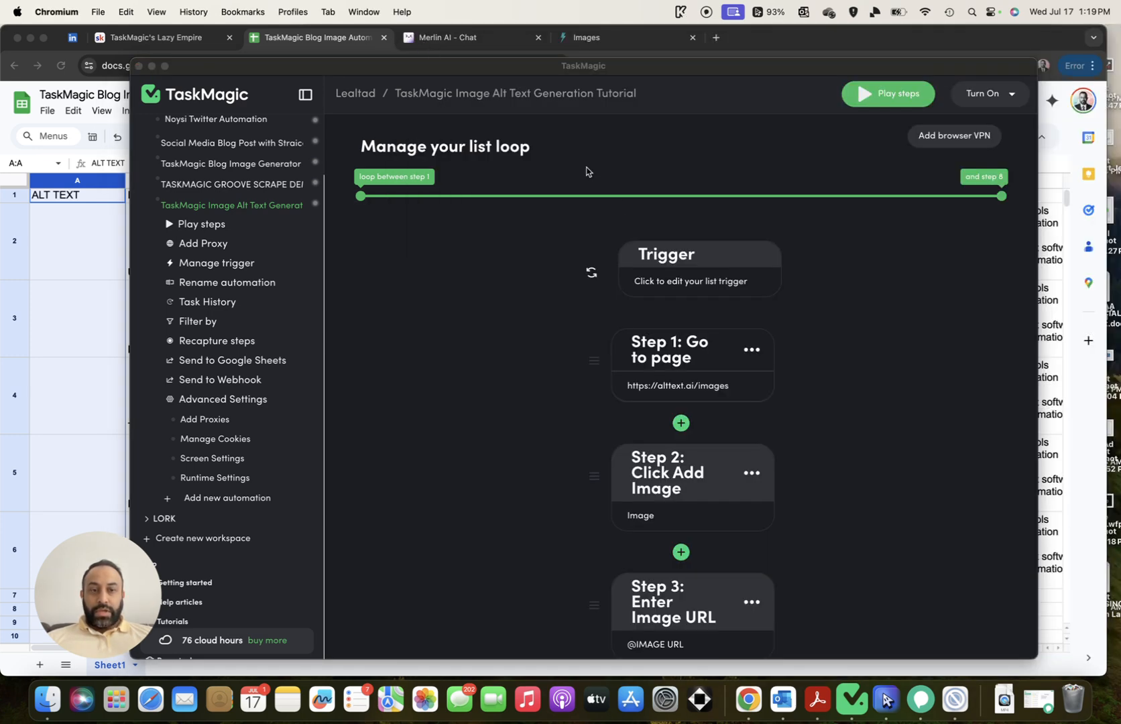
left_click(959, 709)
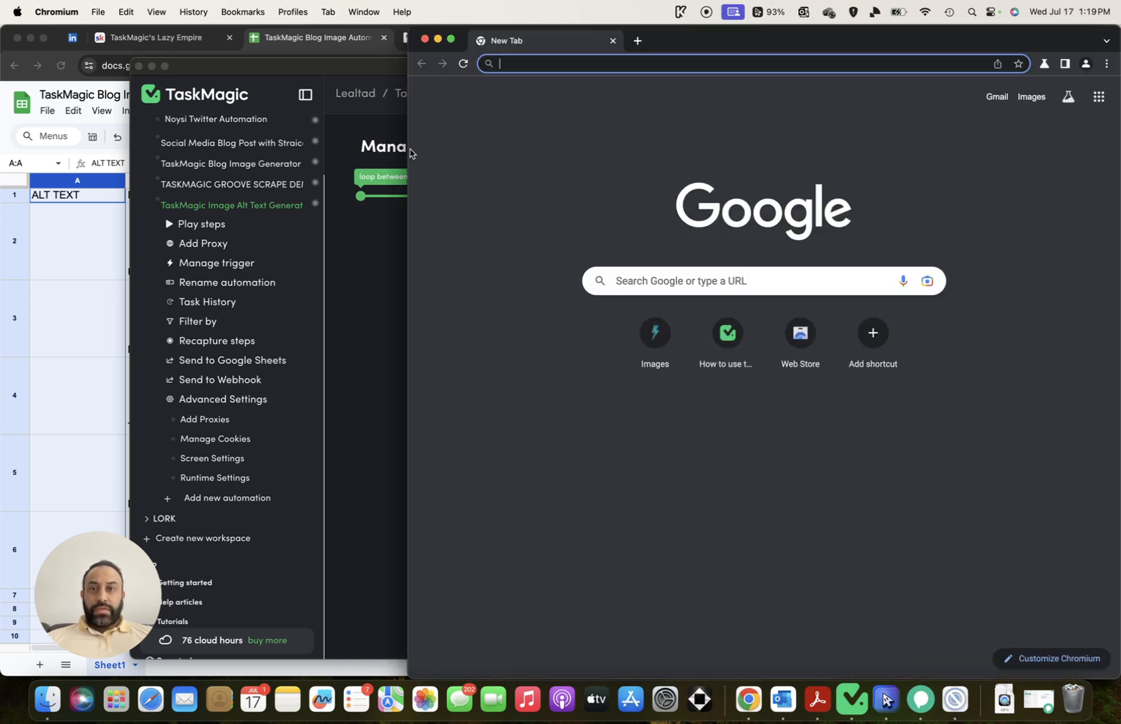
left_click(424, 39)
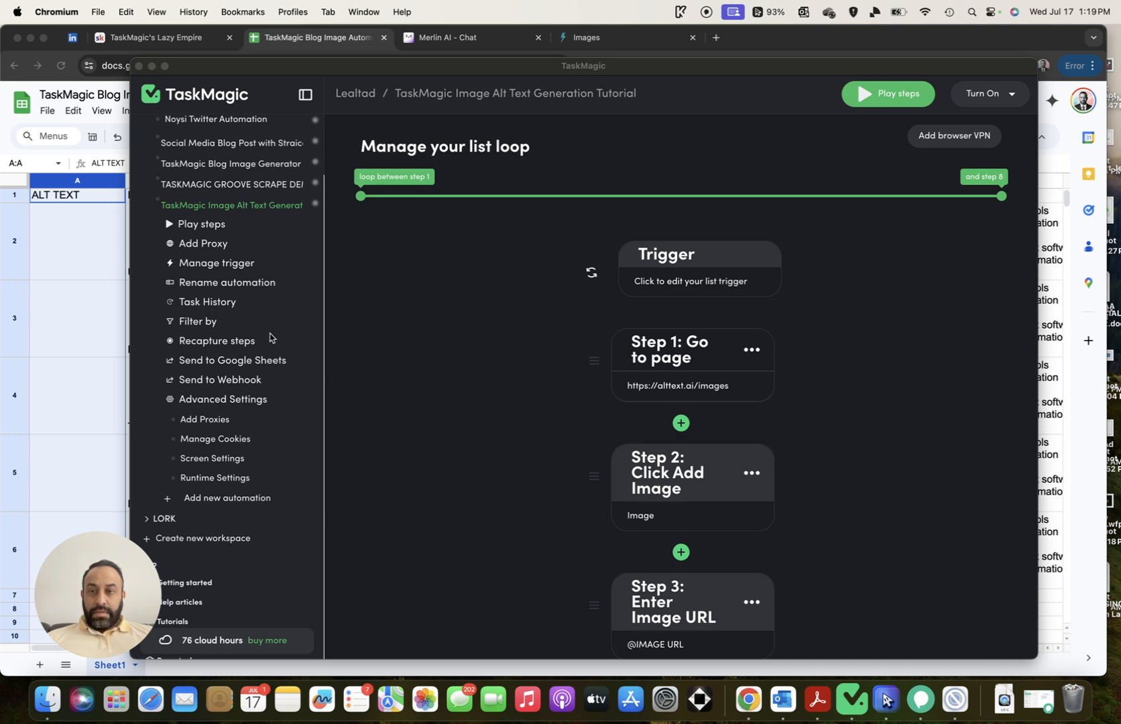
scroll(270, 336, "up", 15)
scroll(270, 337, "down", 10)
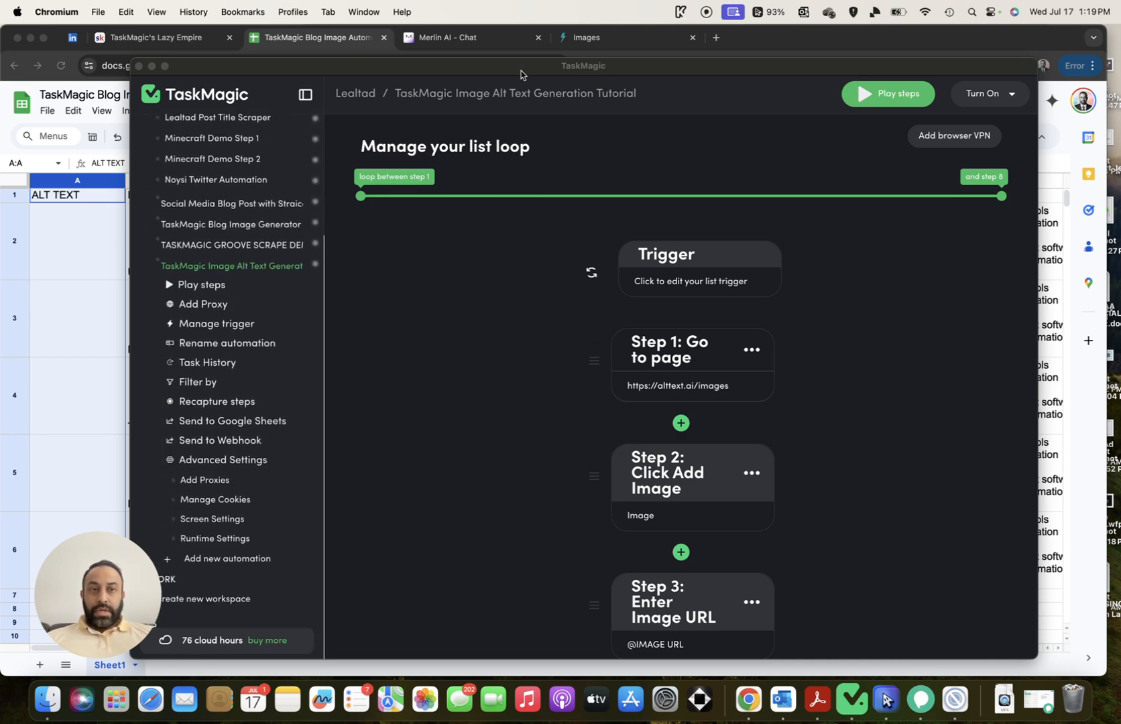
left_click_drag(521, 74, 405, 84)
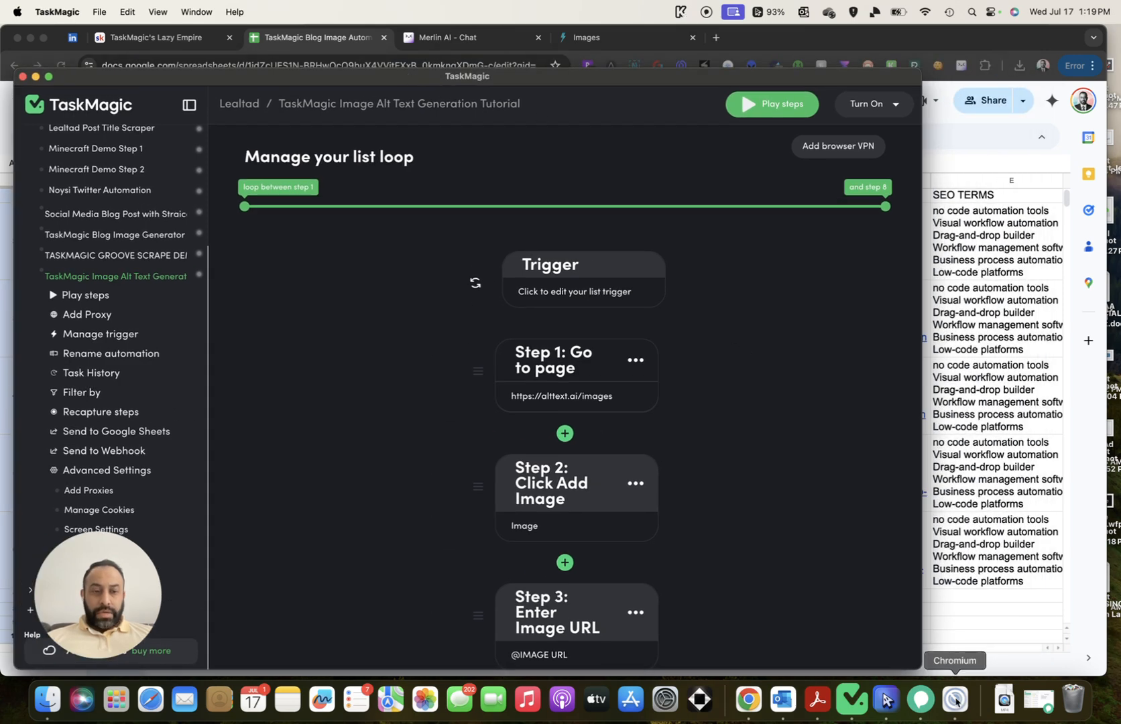
Quit the stray Chromium browser from the Dock
left_click(955, 701)
right_click(955, 702)
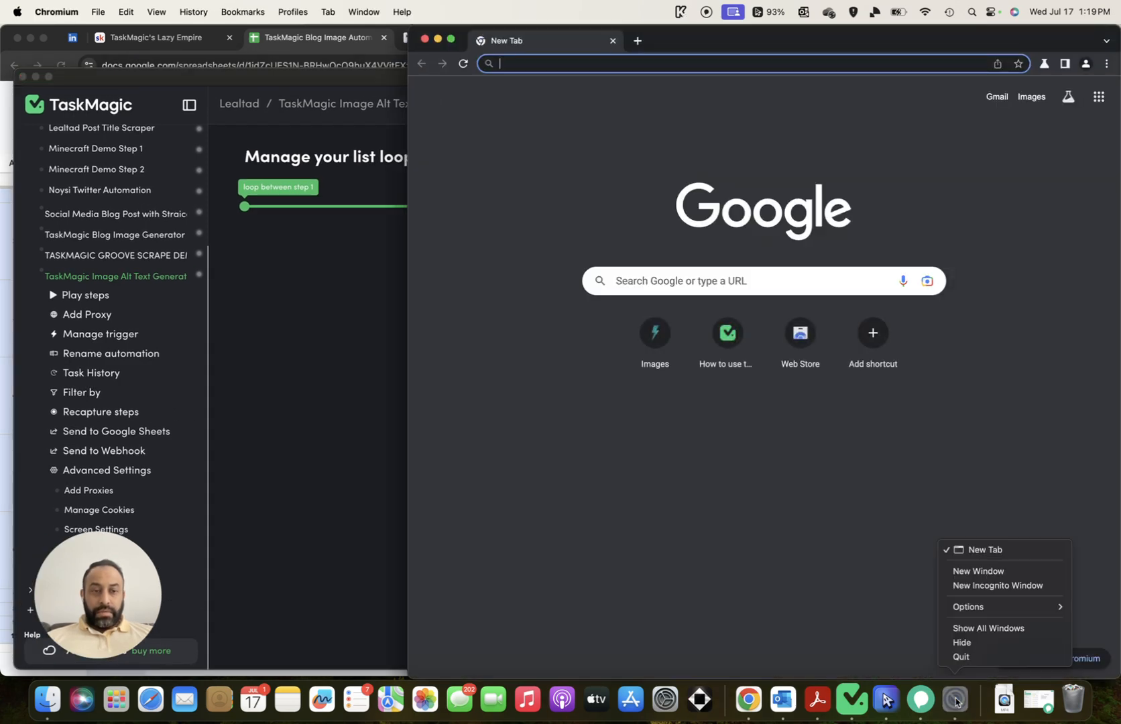
left_click(966, 662)
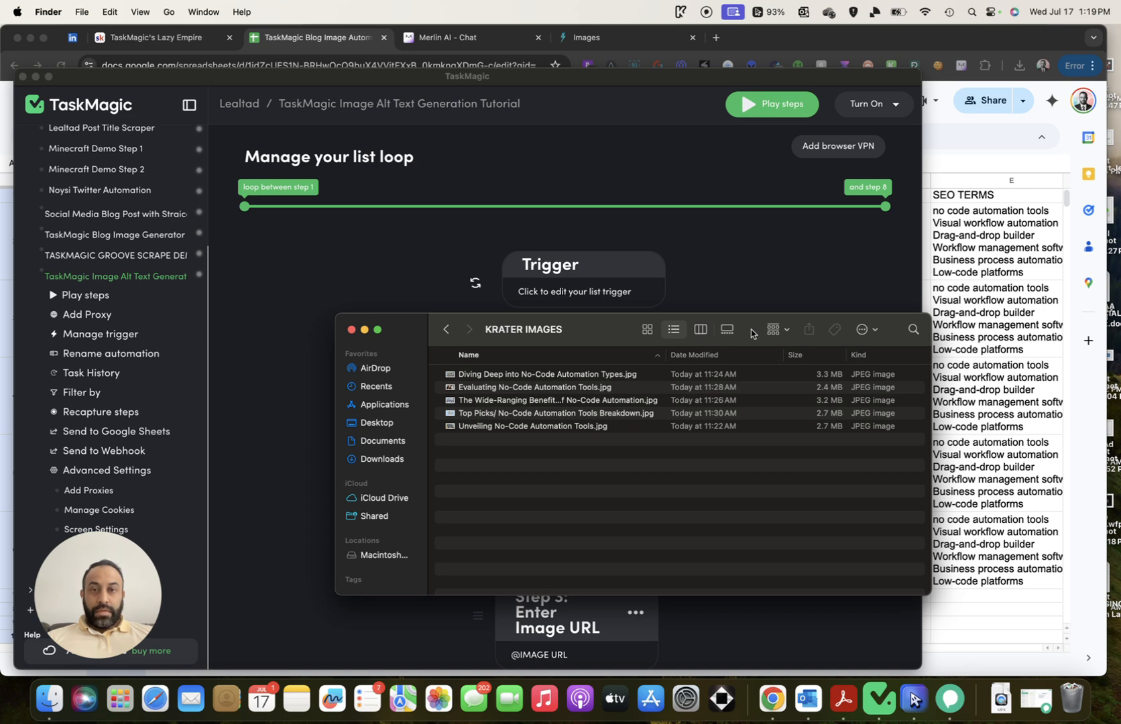
Change the list trigger's 'My next row to run is' from 7 to 2 and continue
left_click(755, 301)
scroll(739, 295, "down", 5)
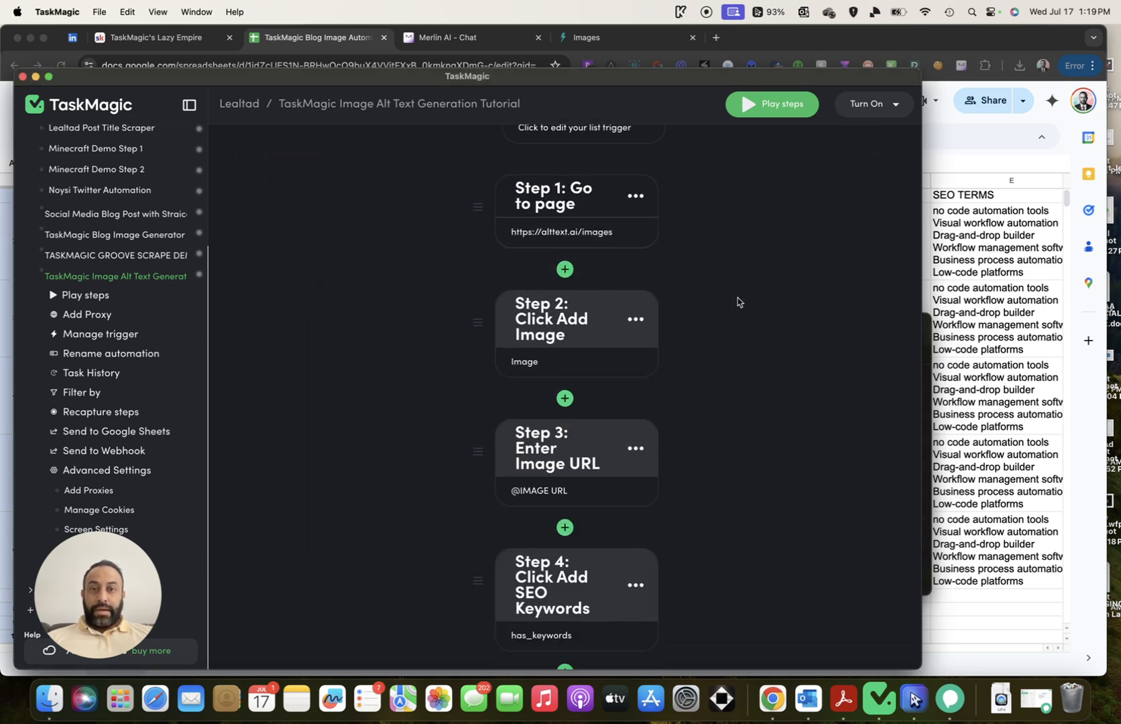
scroll(737, 302, "up", 4)
left_click(559, 295)
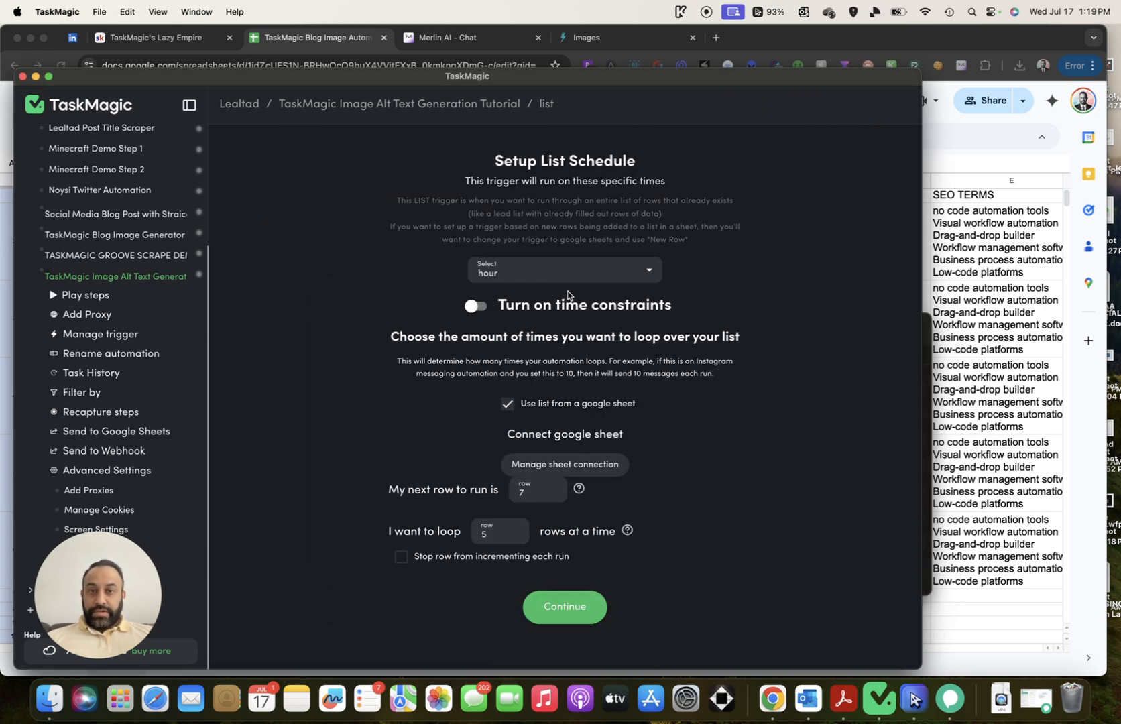
left_click_drag(527, 493, 507, 492)
type("2")
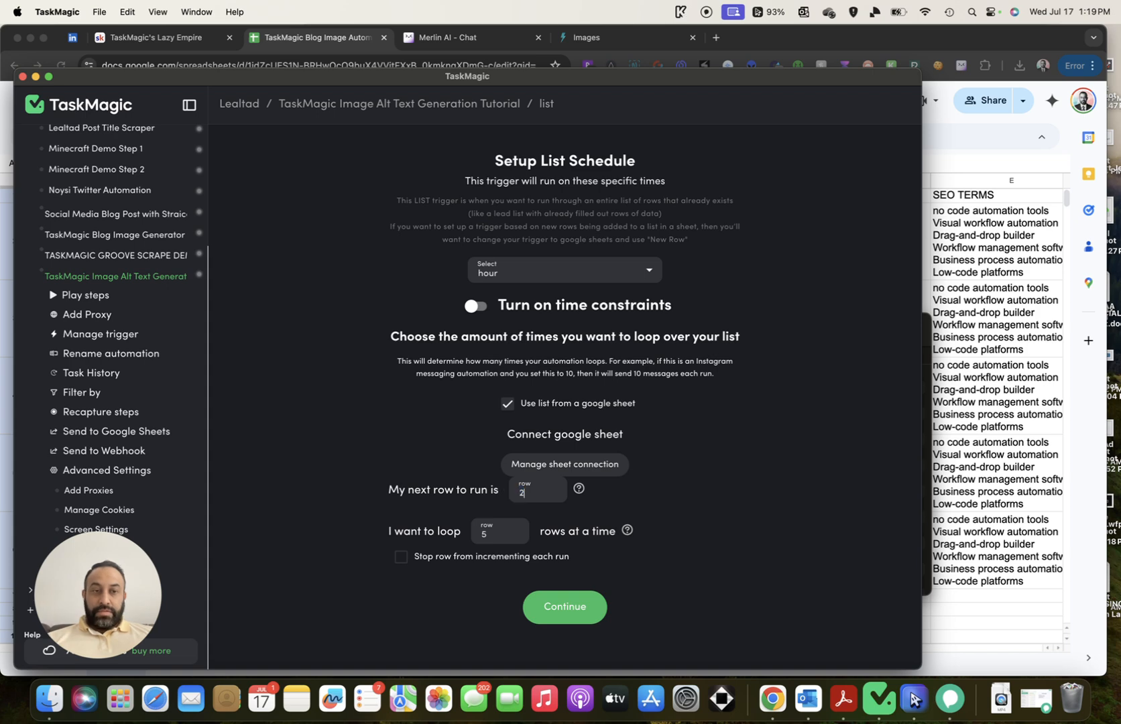
left_click(601, 597)
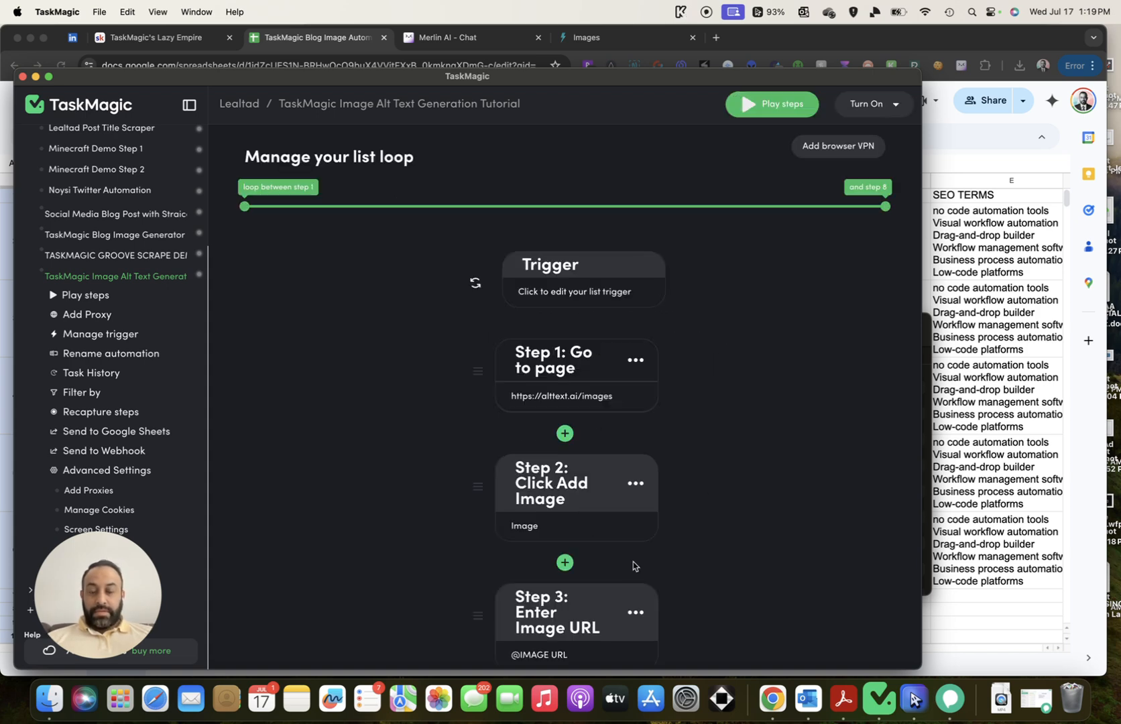
scroll(761, 353, "down", 5)
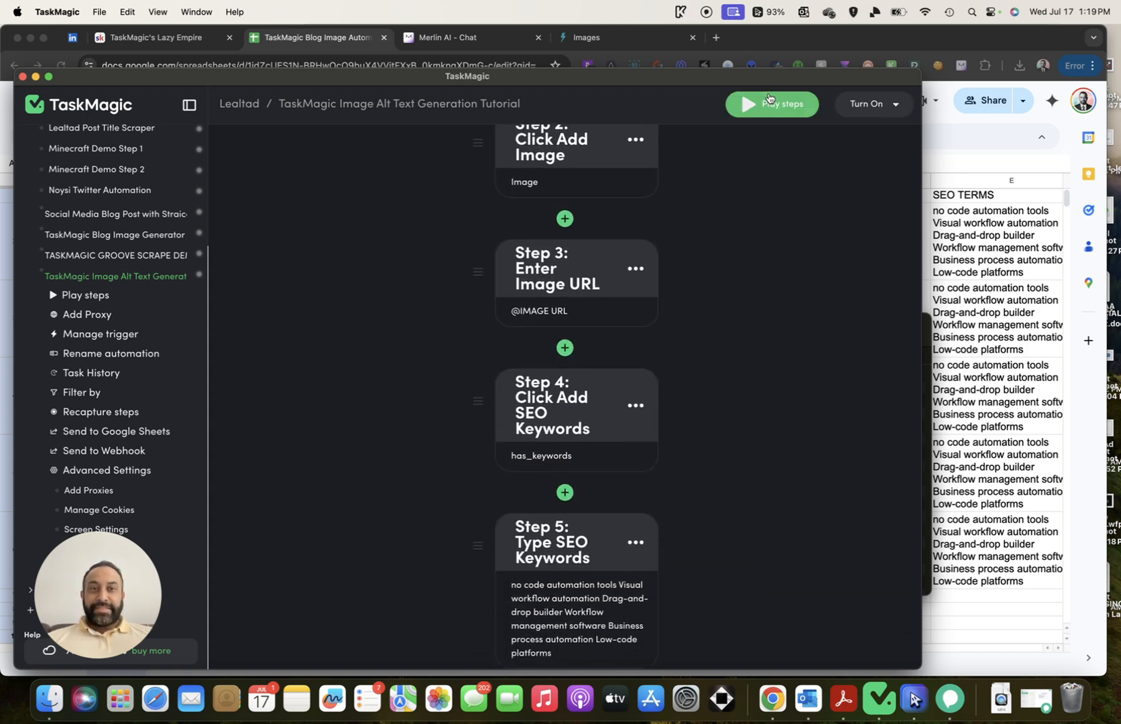
scroll(762, 268, "up", 3)
Play the automation's steps and watch its browser window run them
left_click(768, 107)
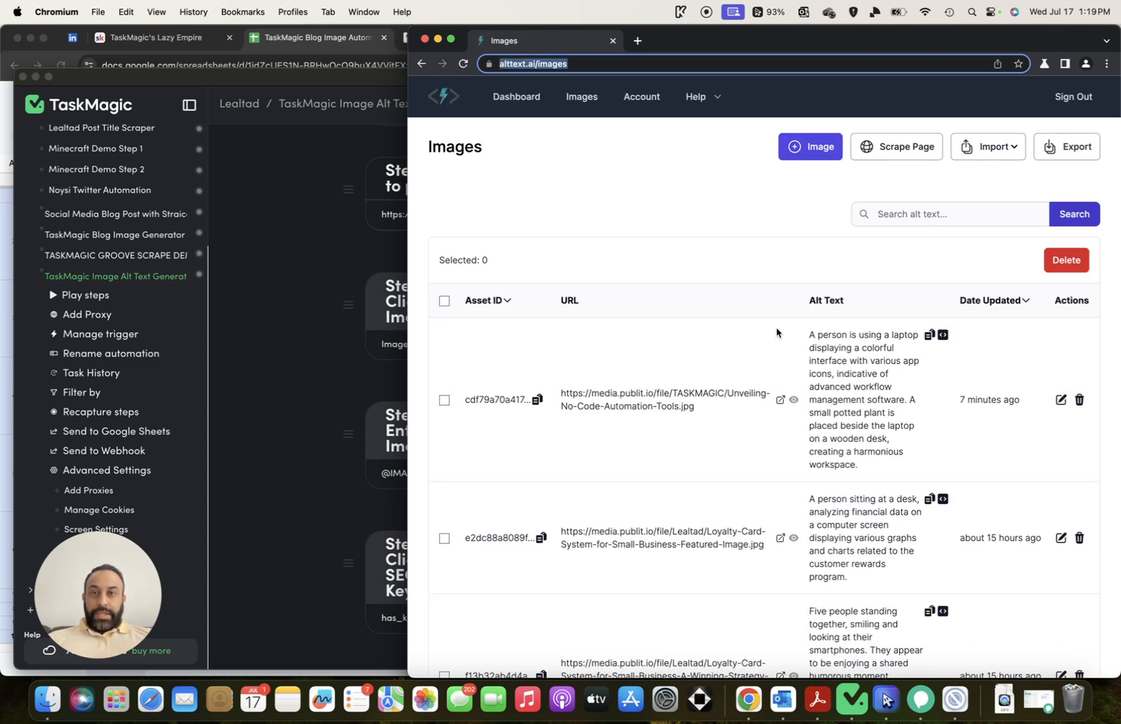
left_click_drag(363, 85, 163, 74)
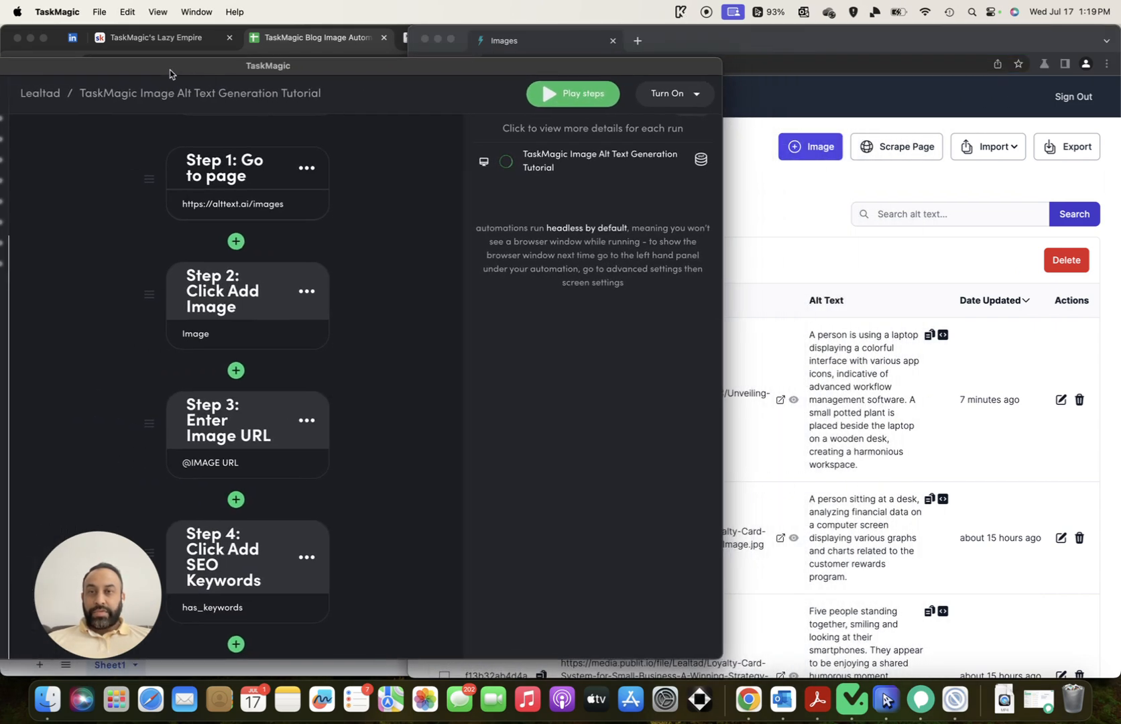
left_click(667, 38)
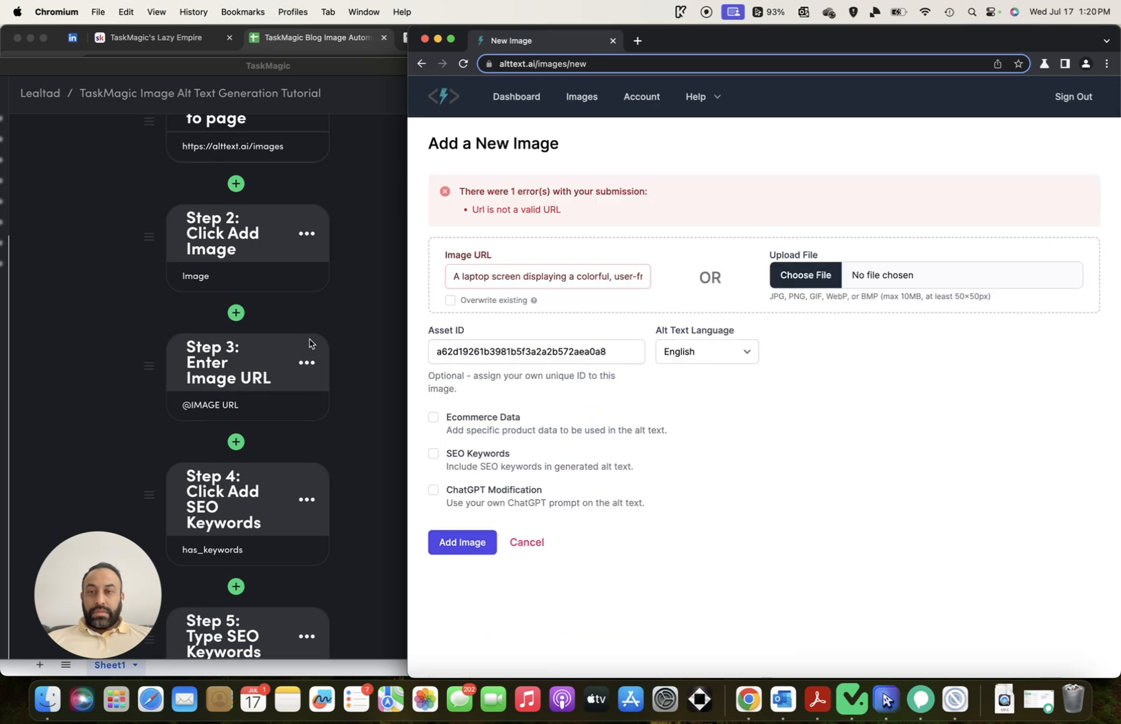
scroll(309, 343, "down", 3)
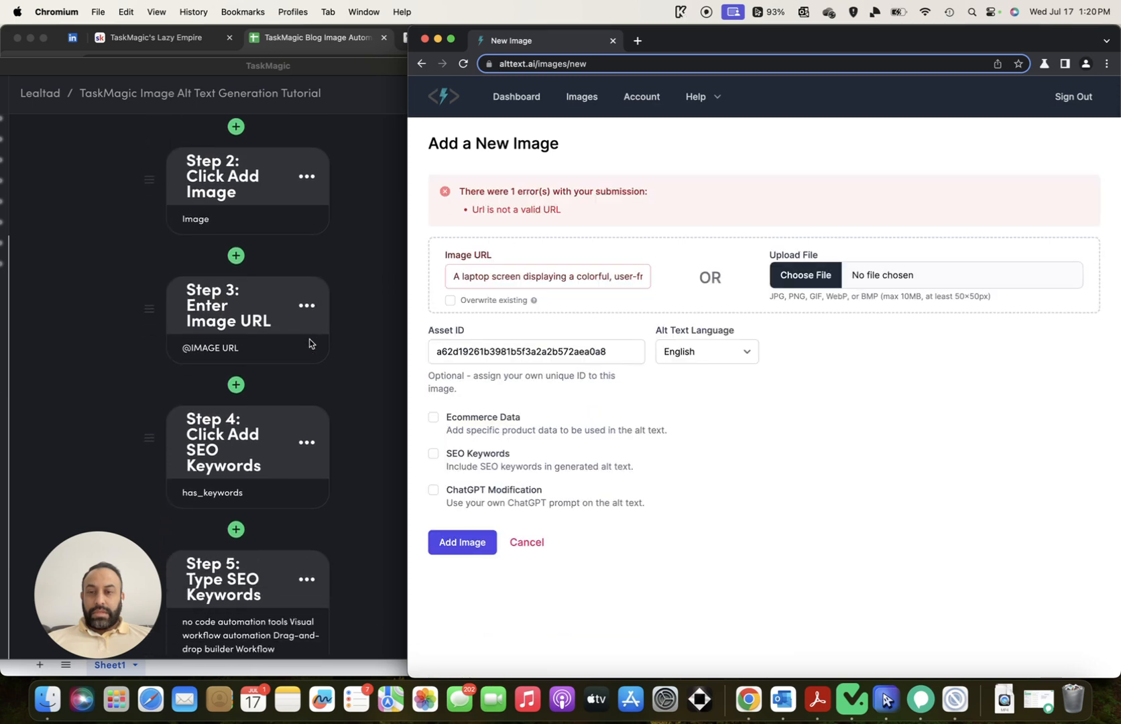
scroll(309, 343, "down", 3)
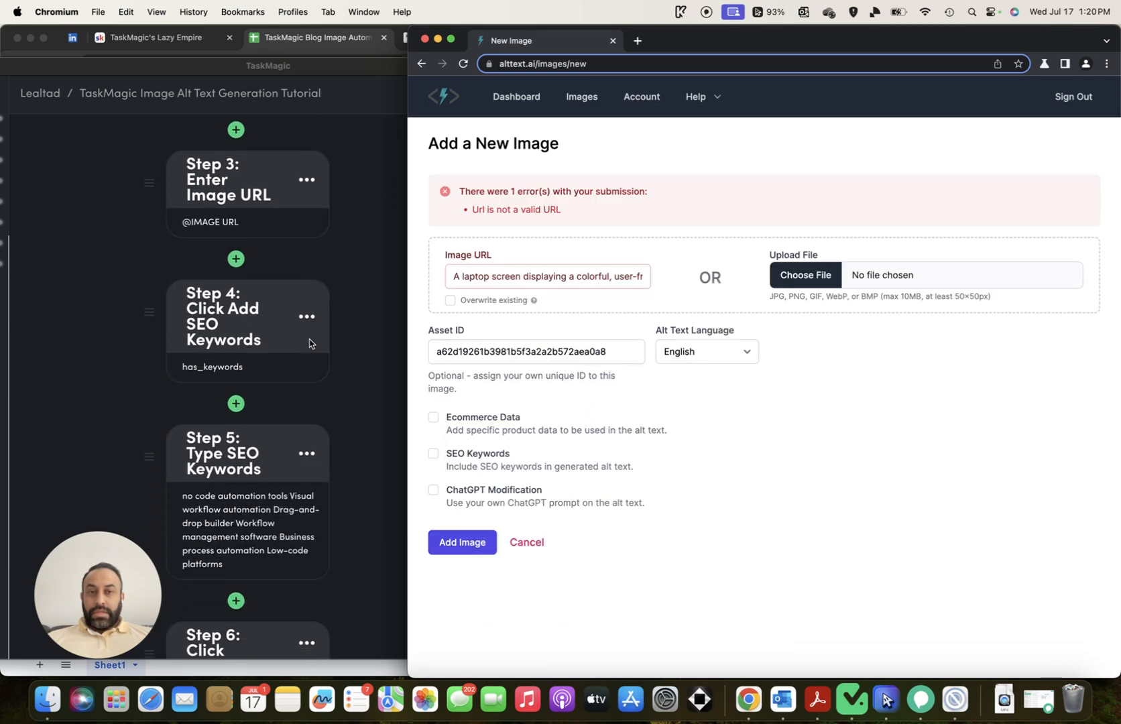
scroll(309, 343, "down", 1)
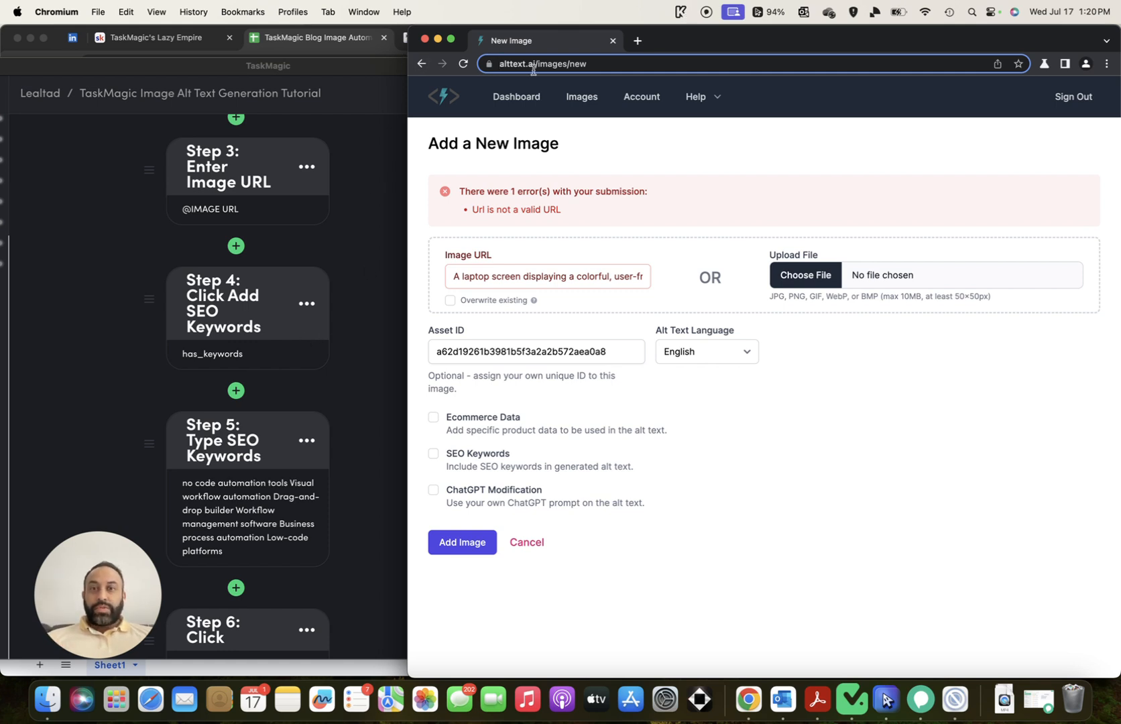
Open the current run's details, then close the automation's New Image browser window
left_click(373, 145)
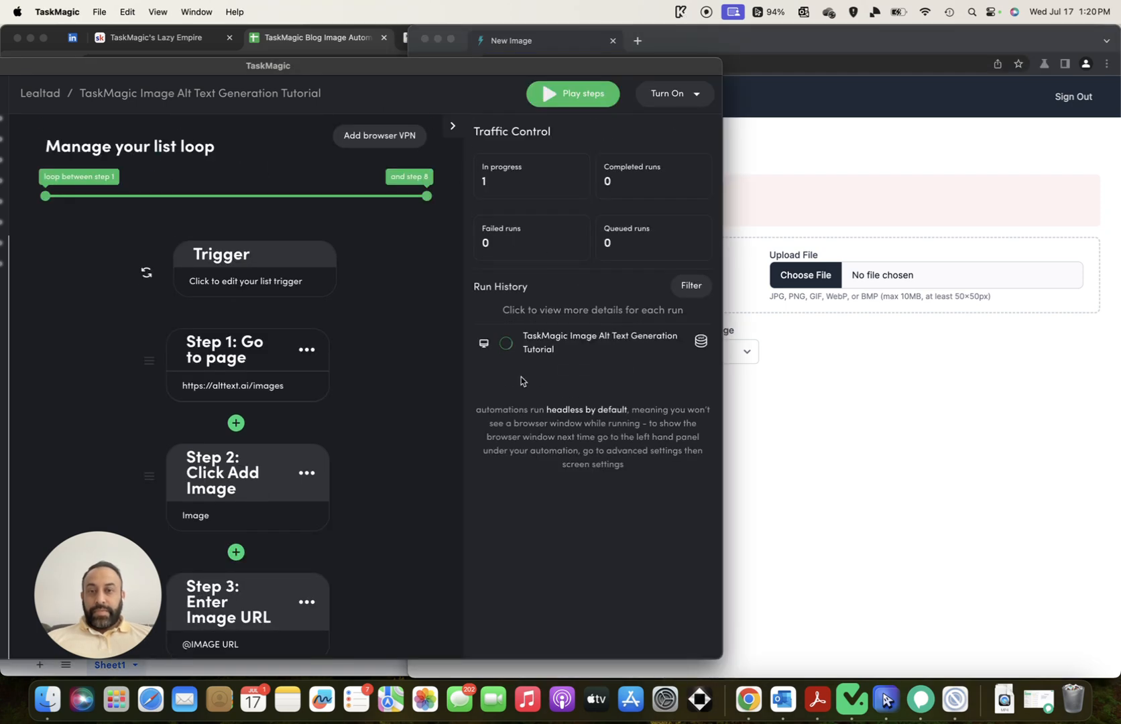
left_click(526, 352)
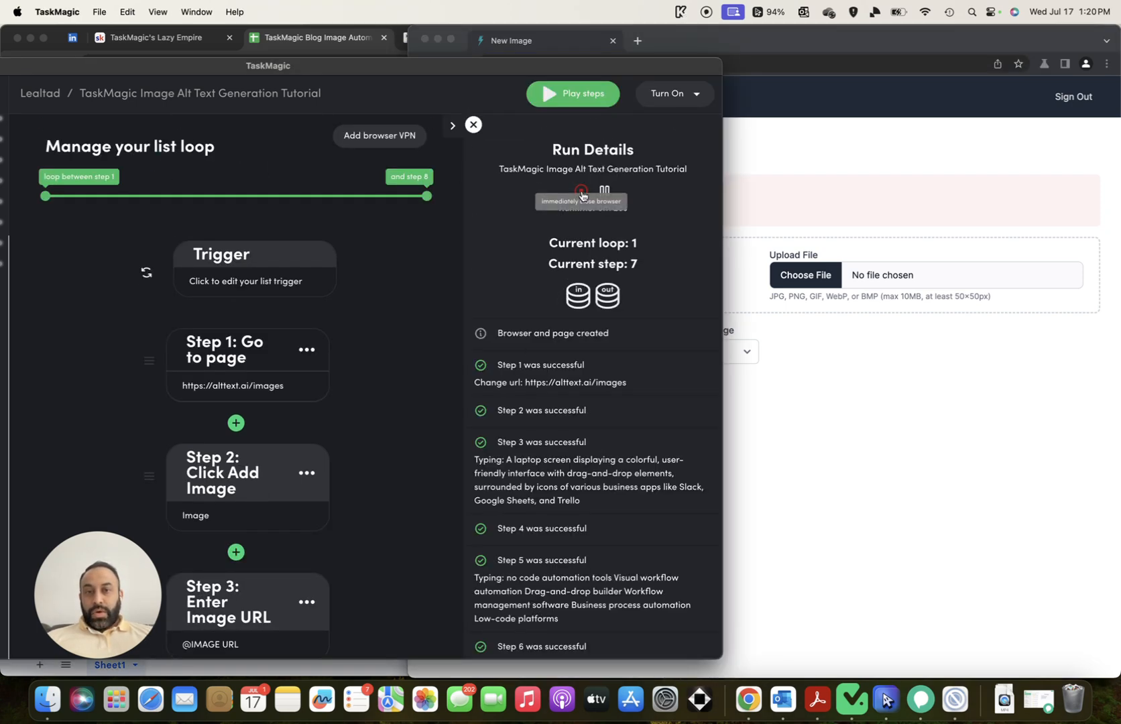
left_click(811, 99)
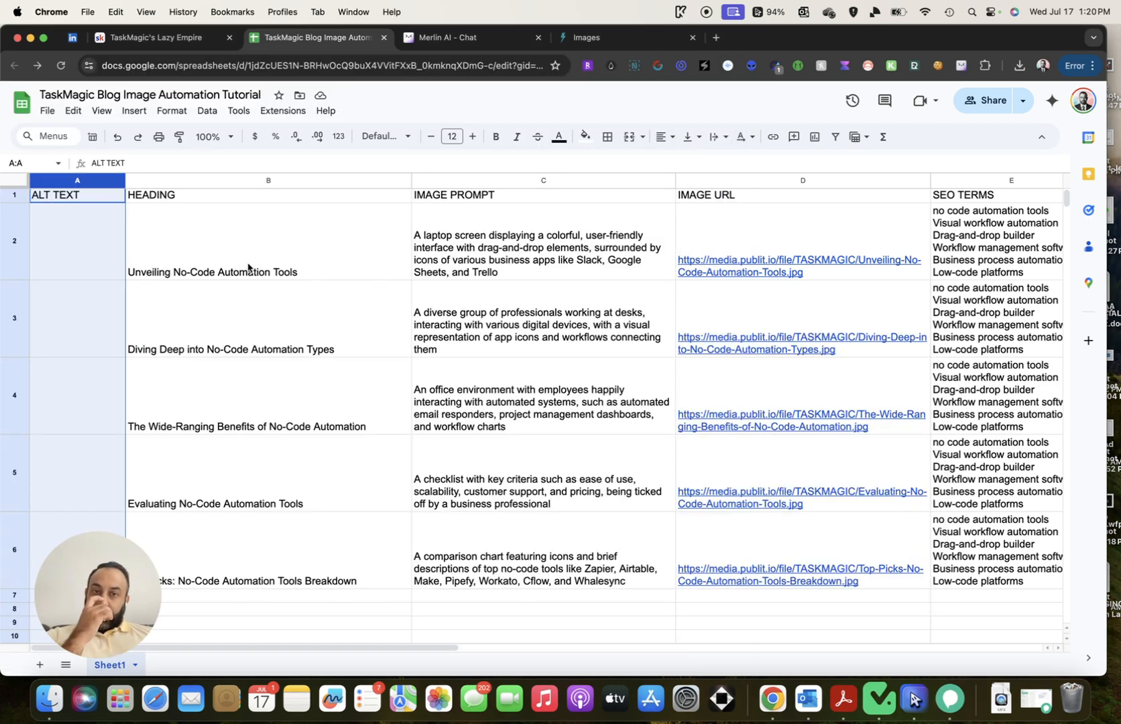
Open the list trigger's Setup List Schedule settings in TaskMagic
left_click(880, 699)
scroll(353, 372, "down", 5)
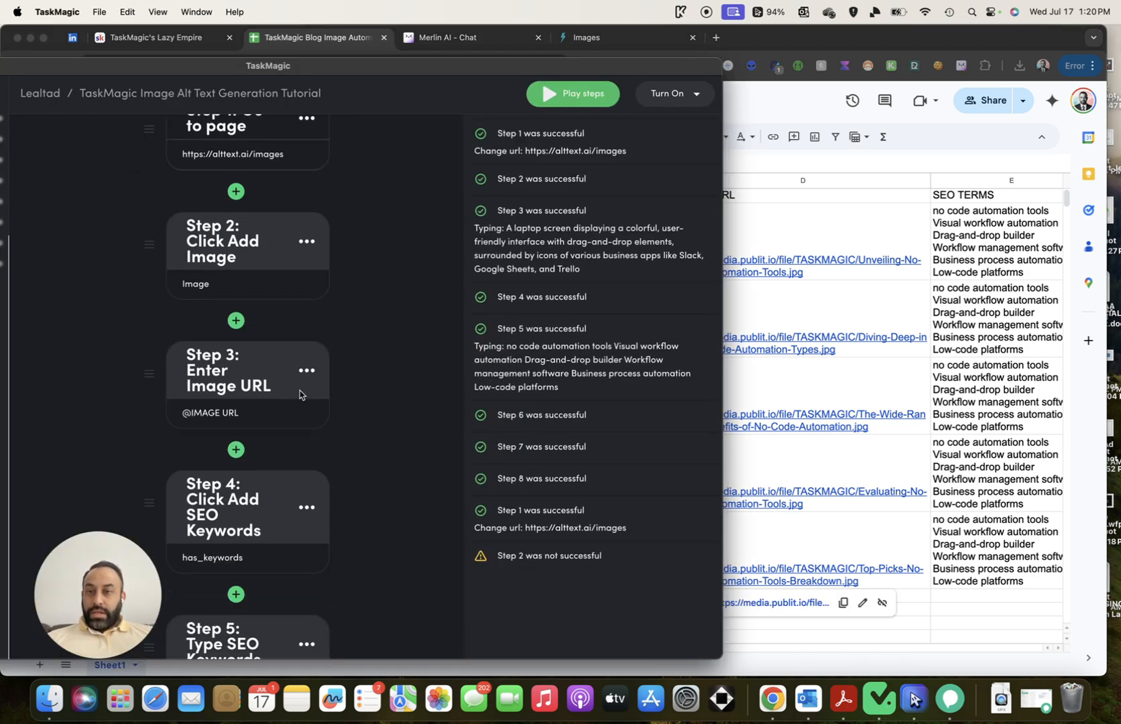
scroll(321, 382, "up", 5)
left_click(268, 188)
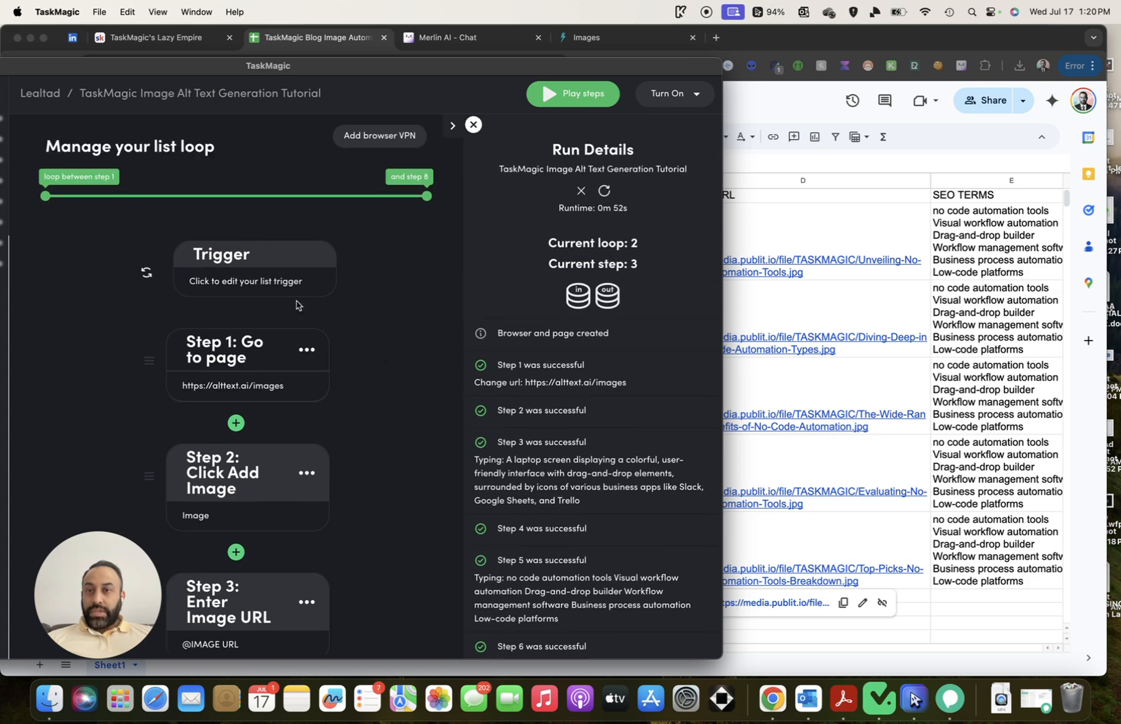
scroll(375, 322, "down", 5)
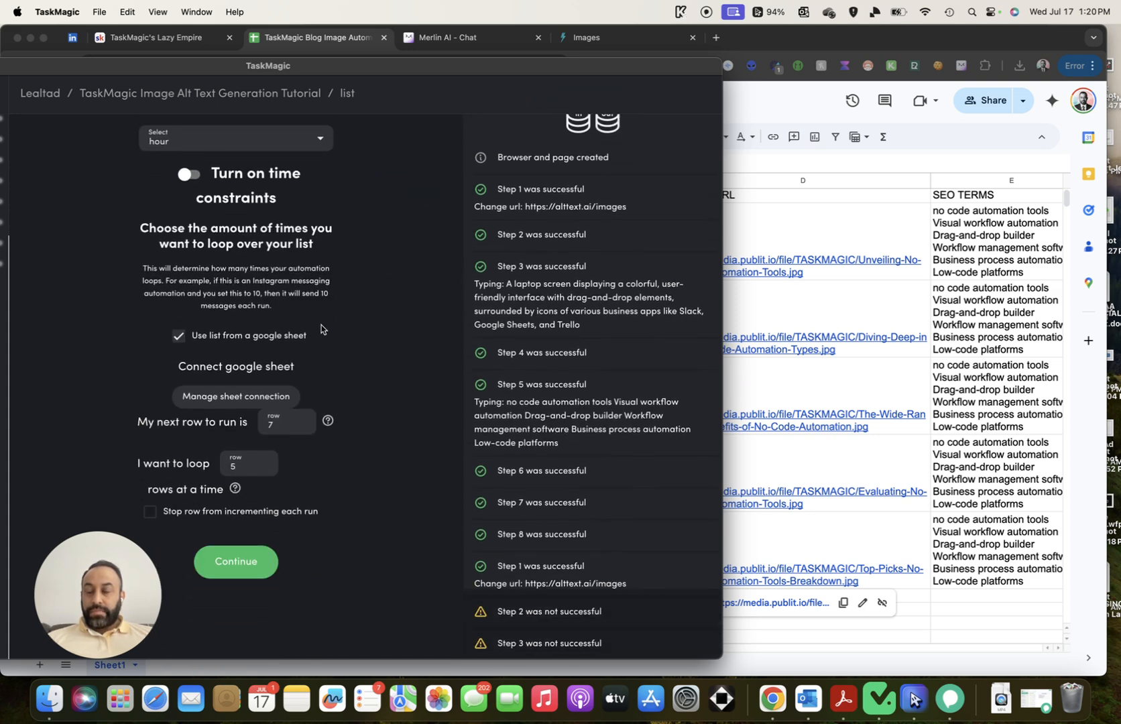
scroll(321, 329, "down", 1)
scroll(315, 333, "up", 2)
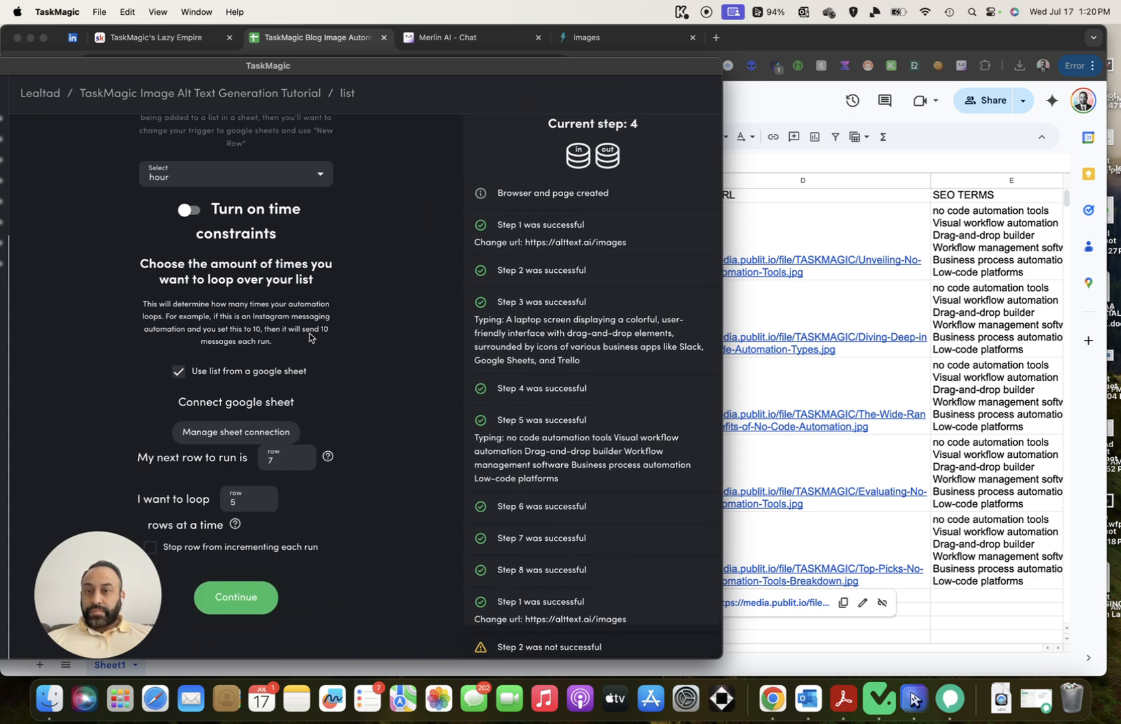
Turn 'Use list from a google sheet' off, close Run Details, and turn it back on
left_click(185, 380)
scroll(367, 354, "up", 4)
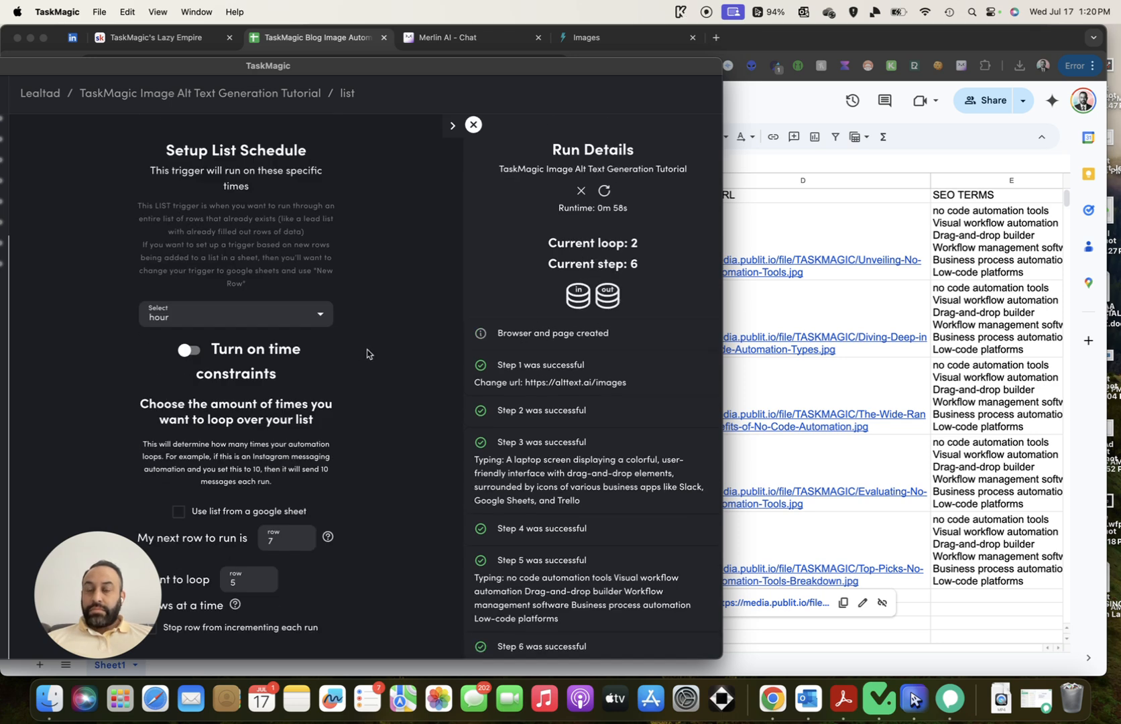
scroll(367, 354, "down", 6)
scroll(407, 367, "up", 6)
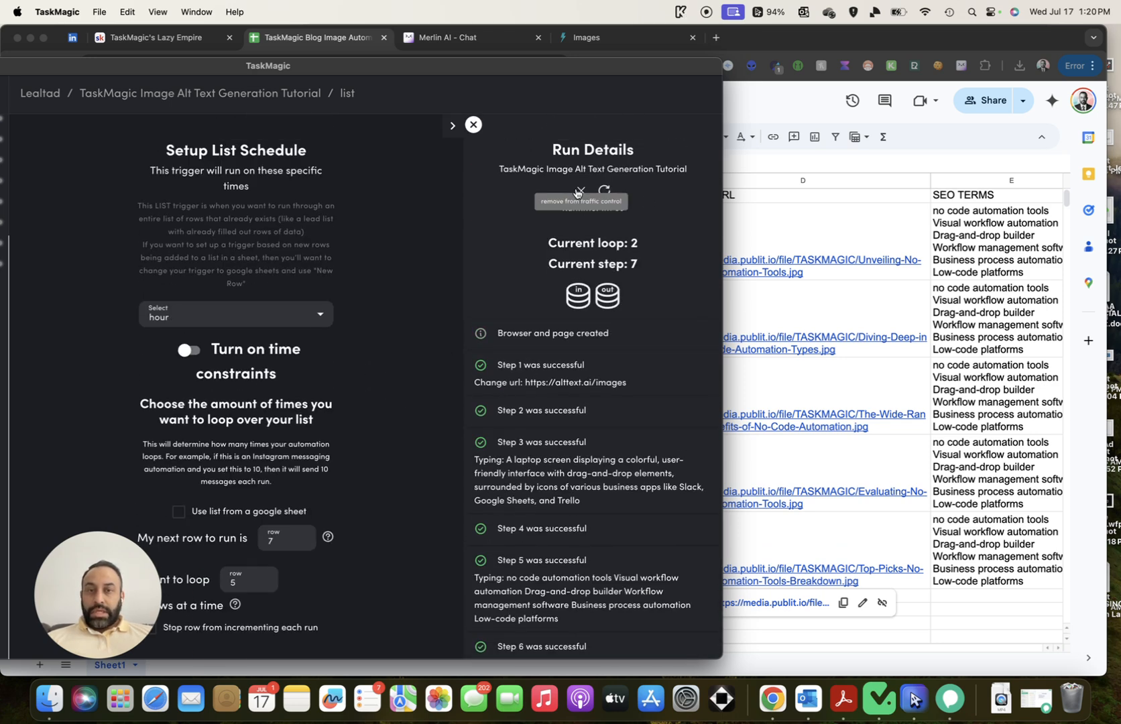
left_click(582, 193)
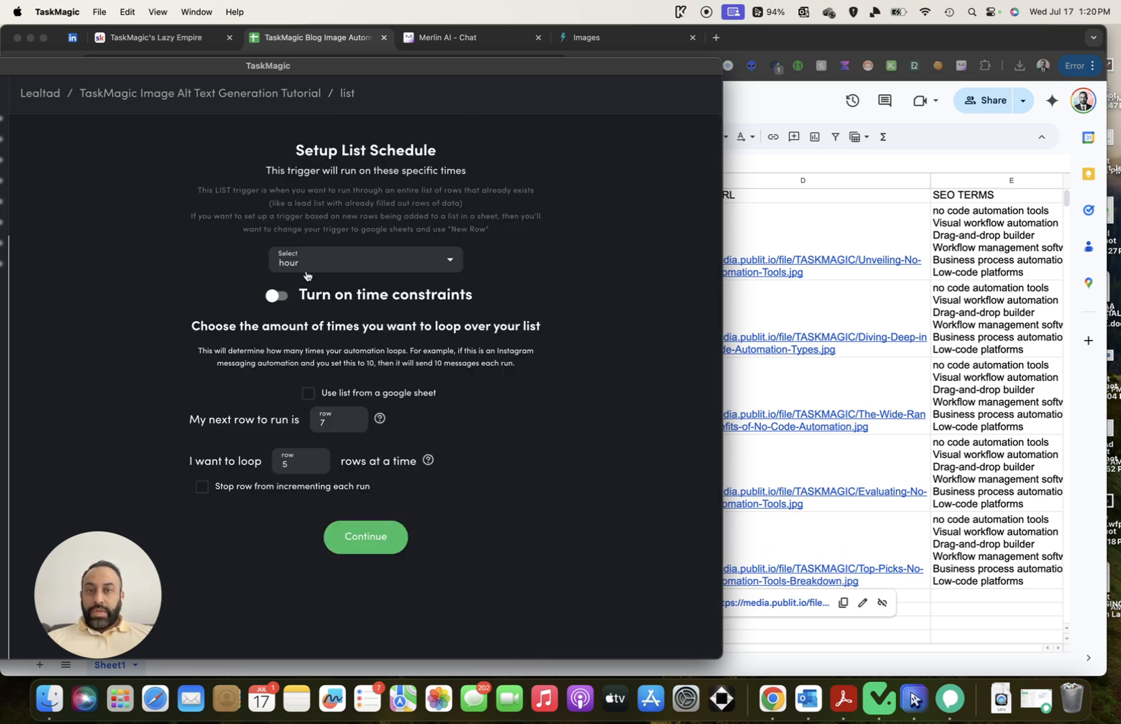
left_click(308, 394)
Keep Sheet1 with its detected headers as the connection and restart the loop at row 2
left_click(400, 457)
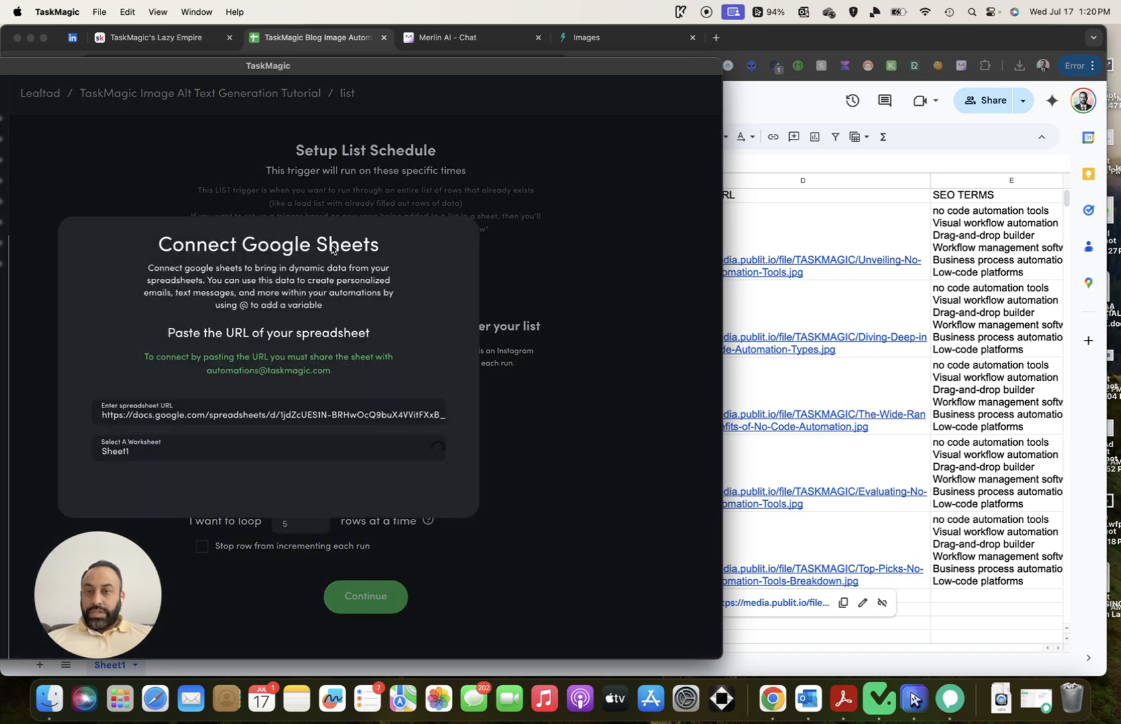
left_click(424, 425)
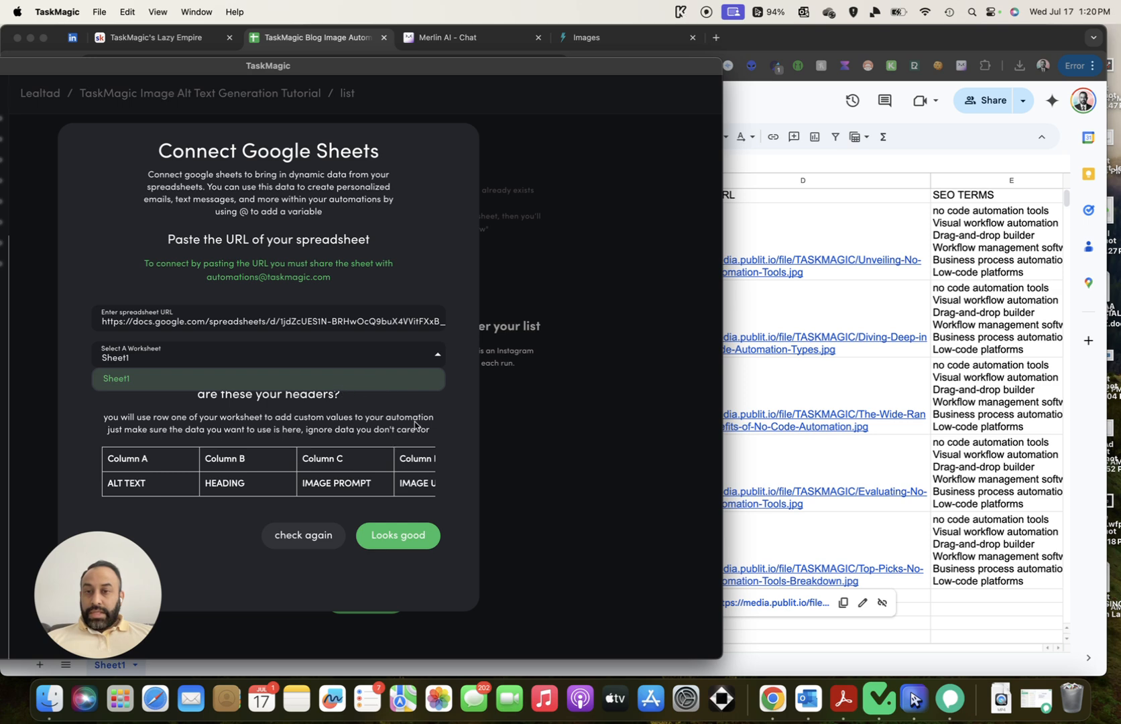
left_click(415, 422)
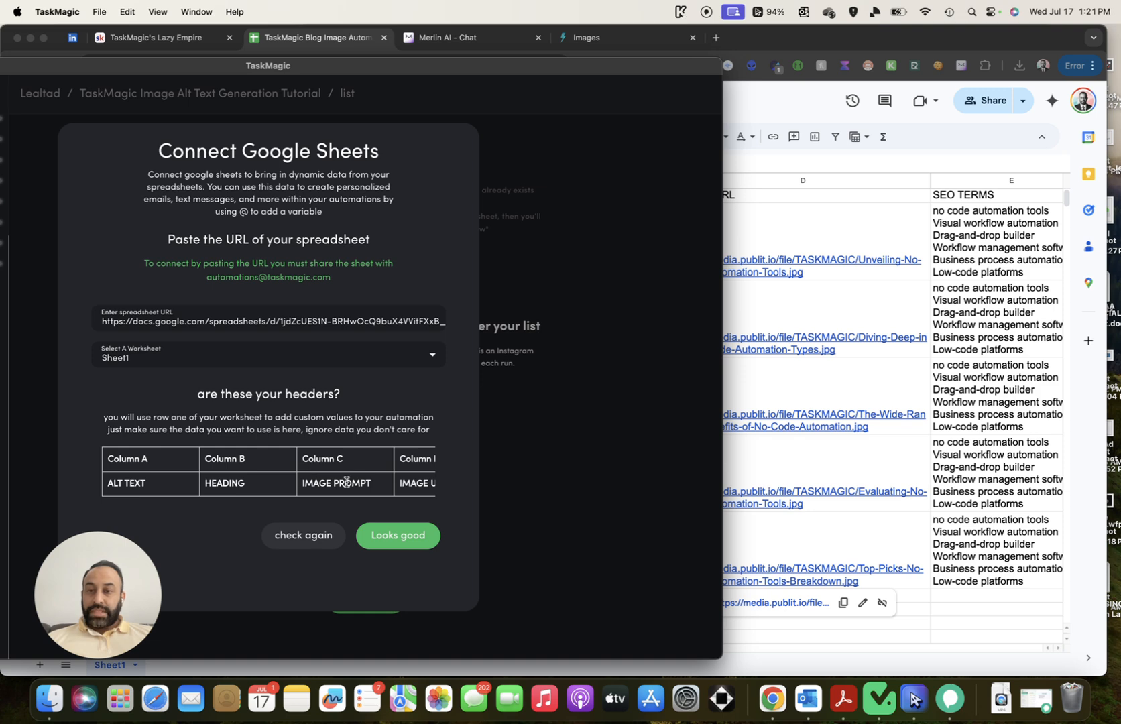
scroll(388, 467, "right", 3)
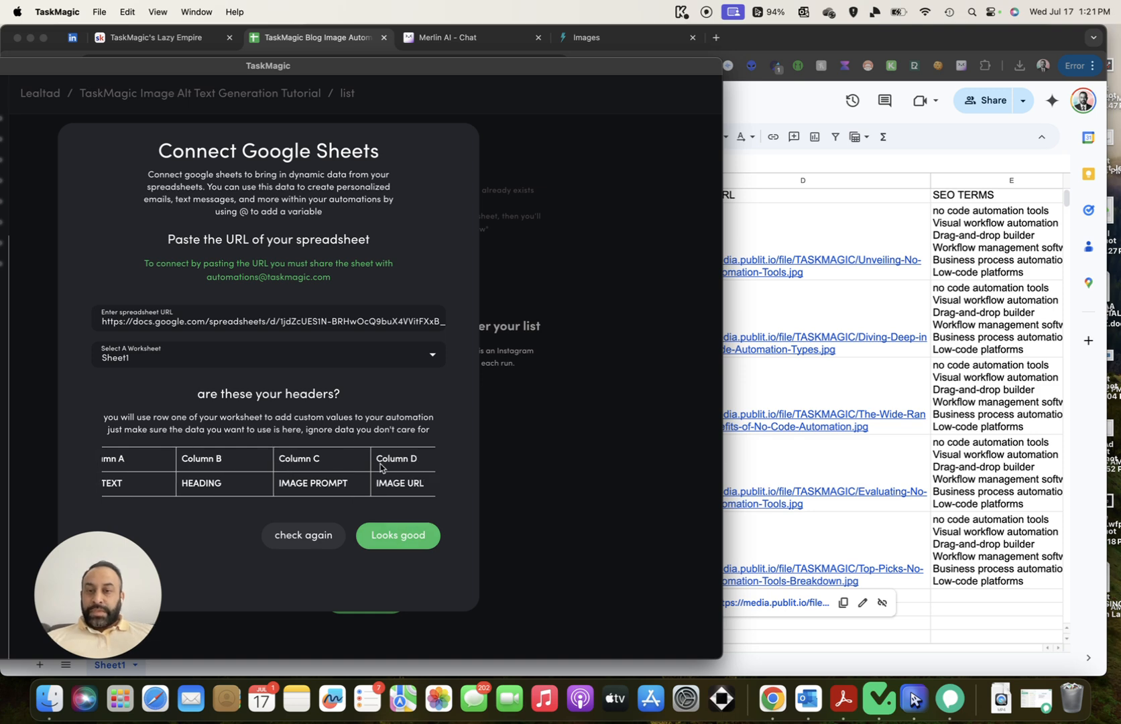
left_click(381, 534)
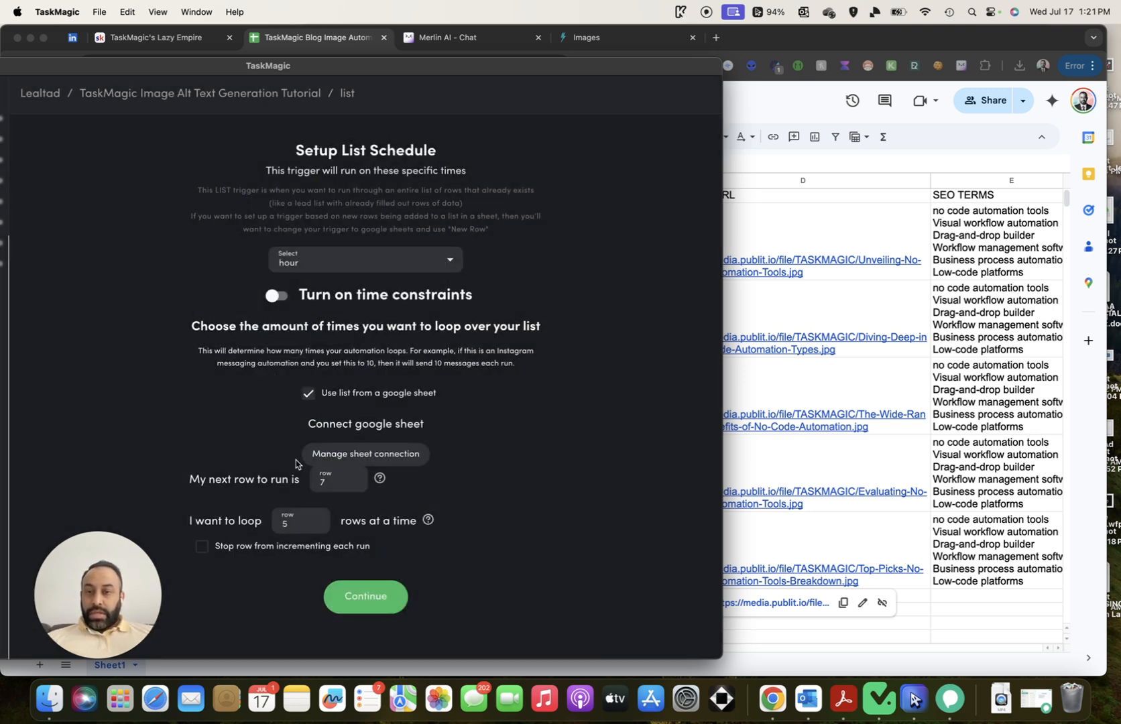
key("BackSpace")
type("2")
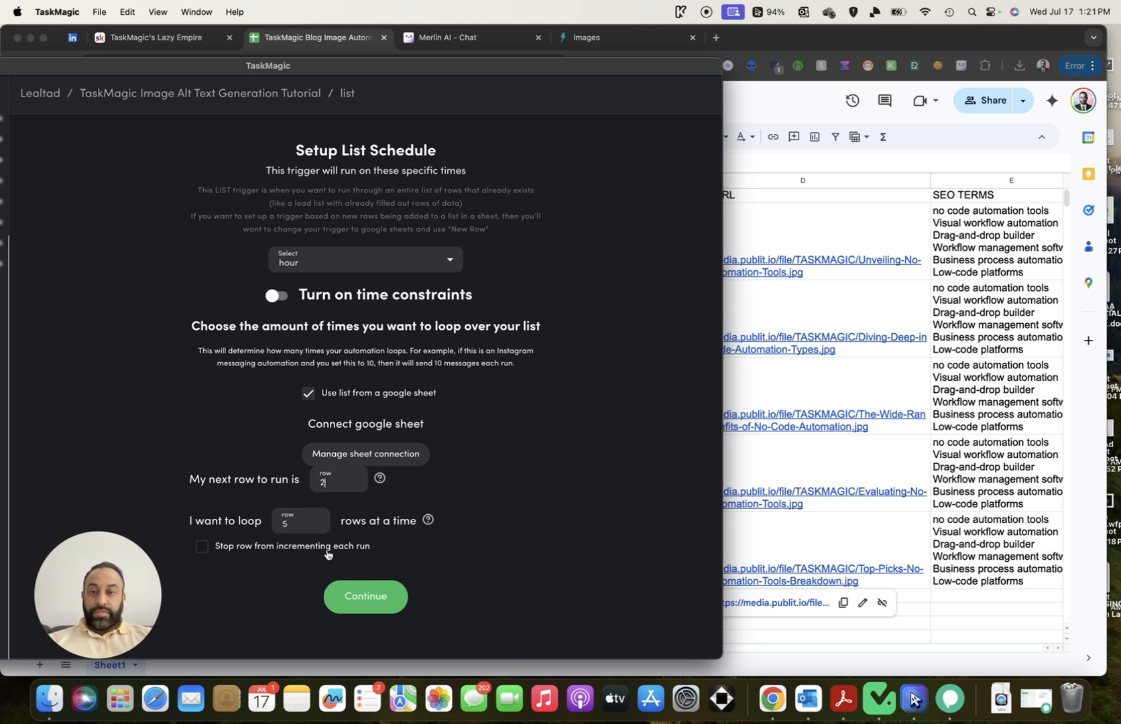
left_click(358, 596)
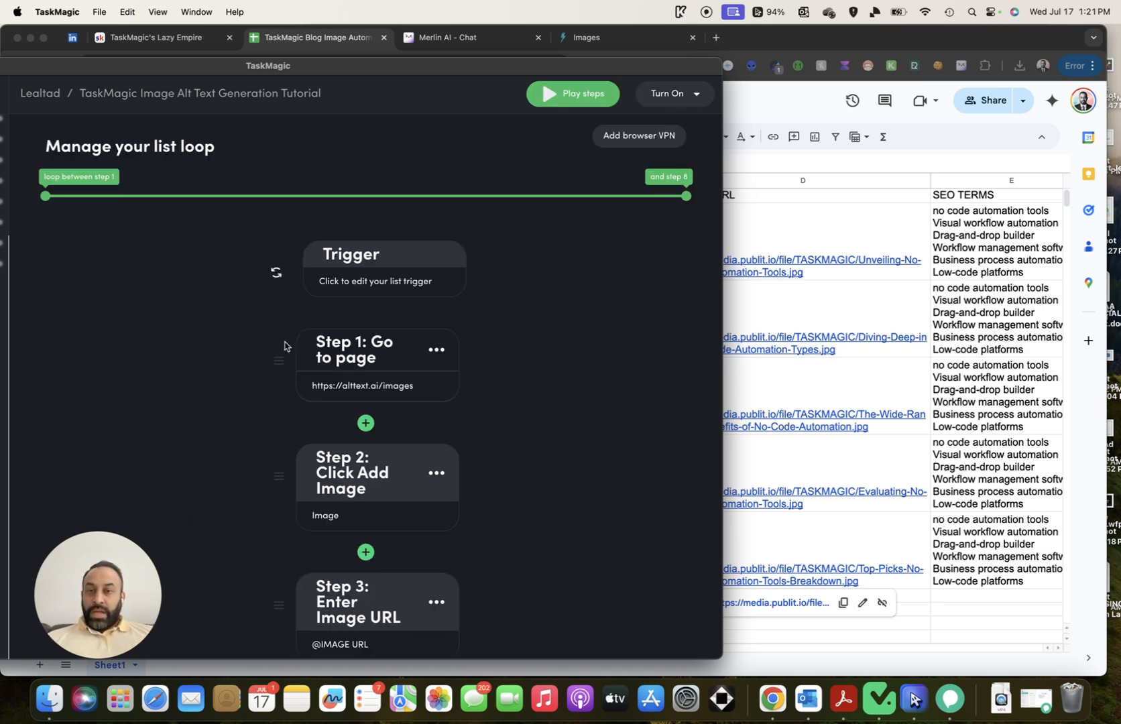
scroll(396, 375, "down", 5)
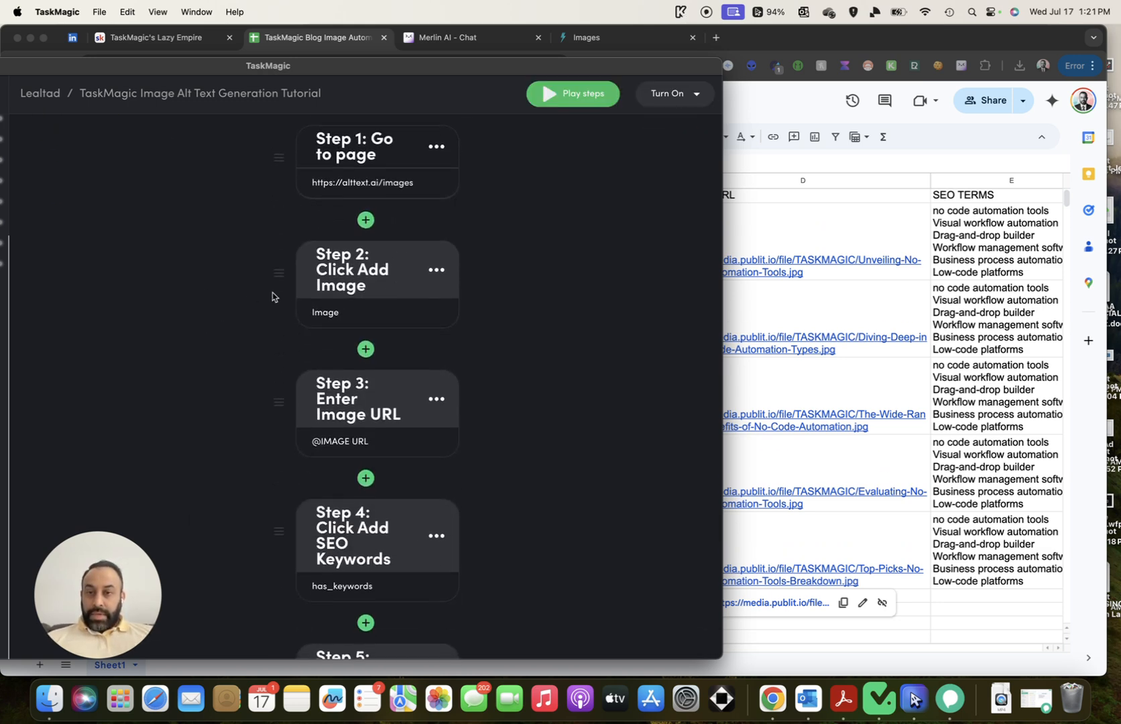
scroll(272, 297, "down", 1)
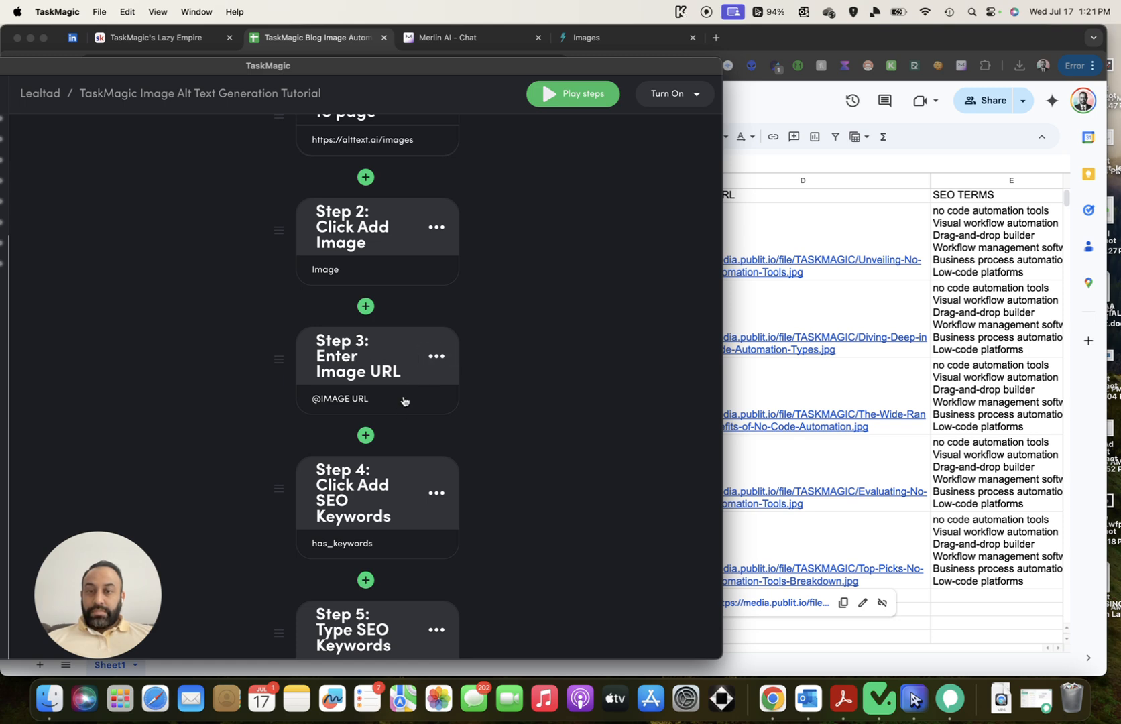
left_click(404, 401)
key("super+a")
key("BackSpace")
left_click(457, 310)
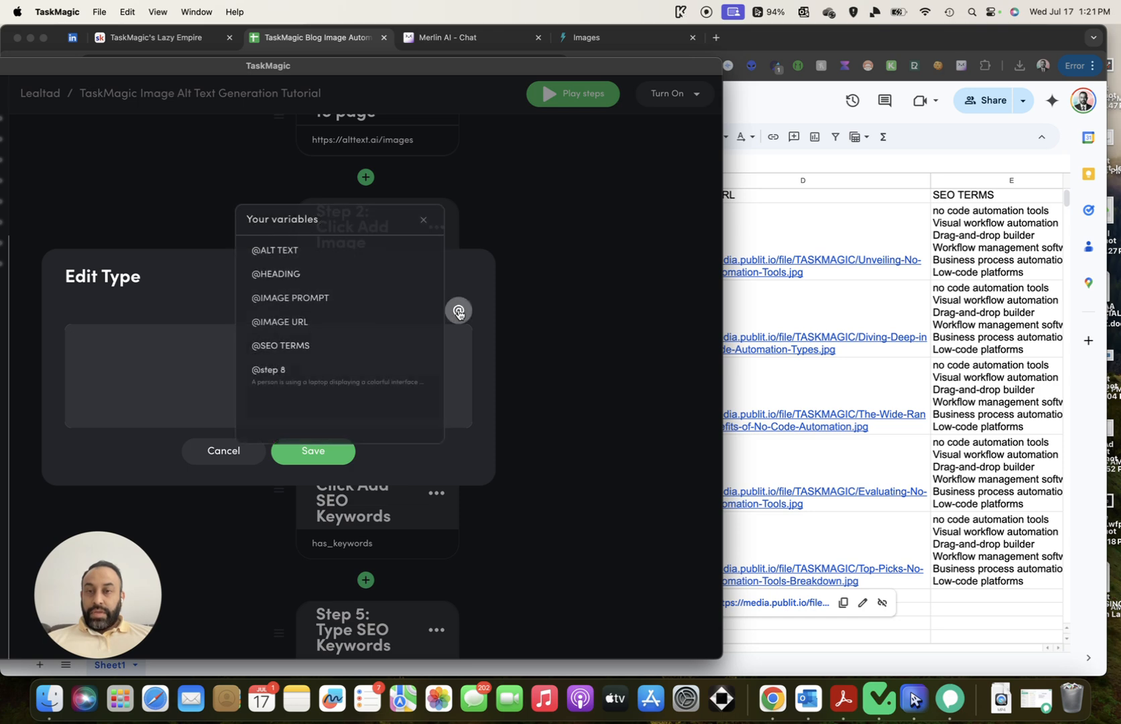
left_click(353, 322)
left_click(328, 442)
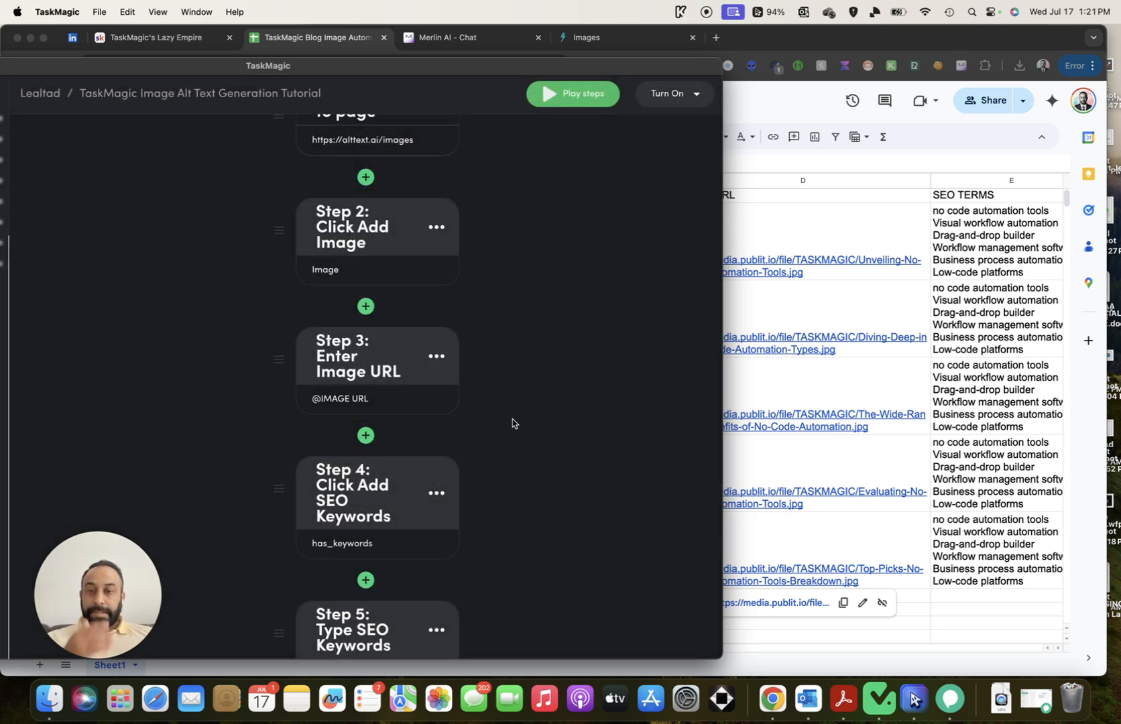
scroll(513, 423, "down", 3)
scroll(511, 424, "down", 4)
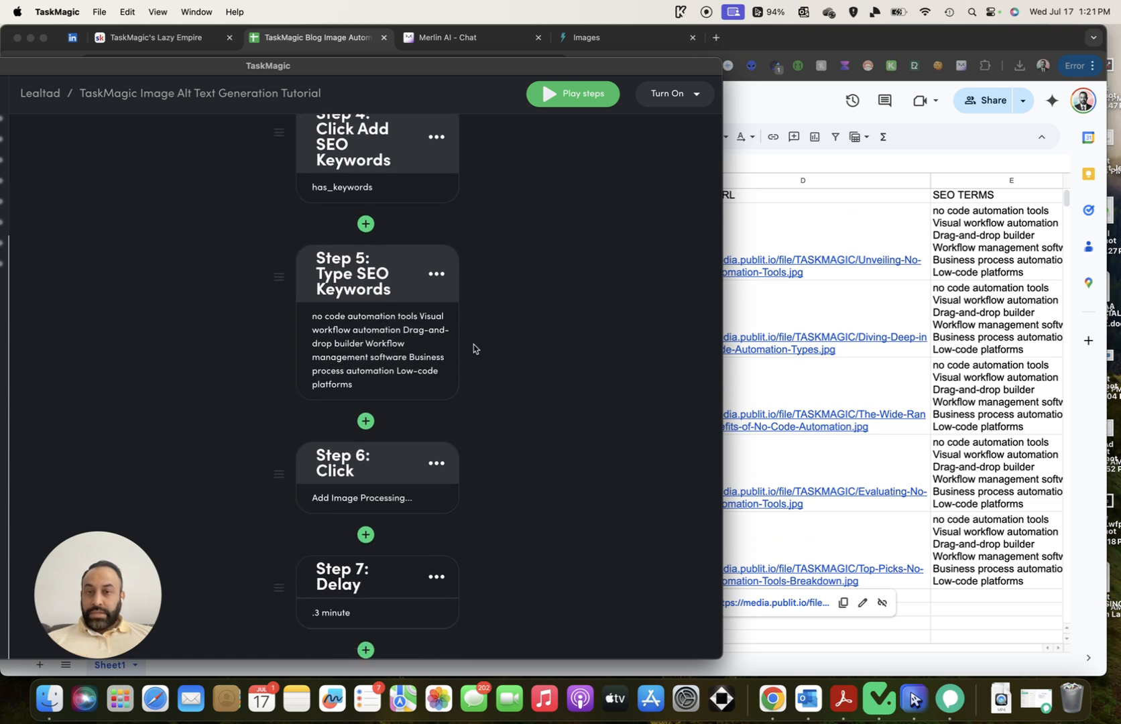
scroll(439, 265, "down", 1)
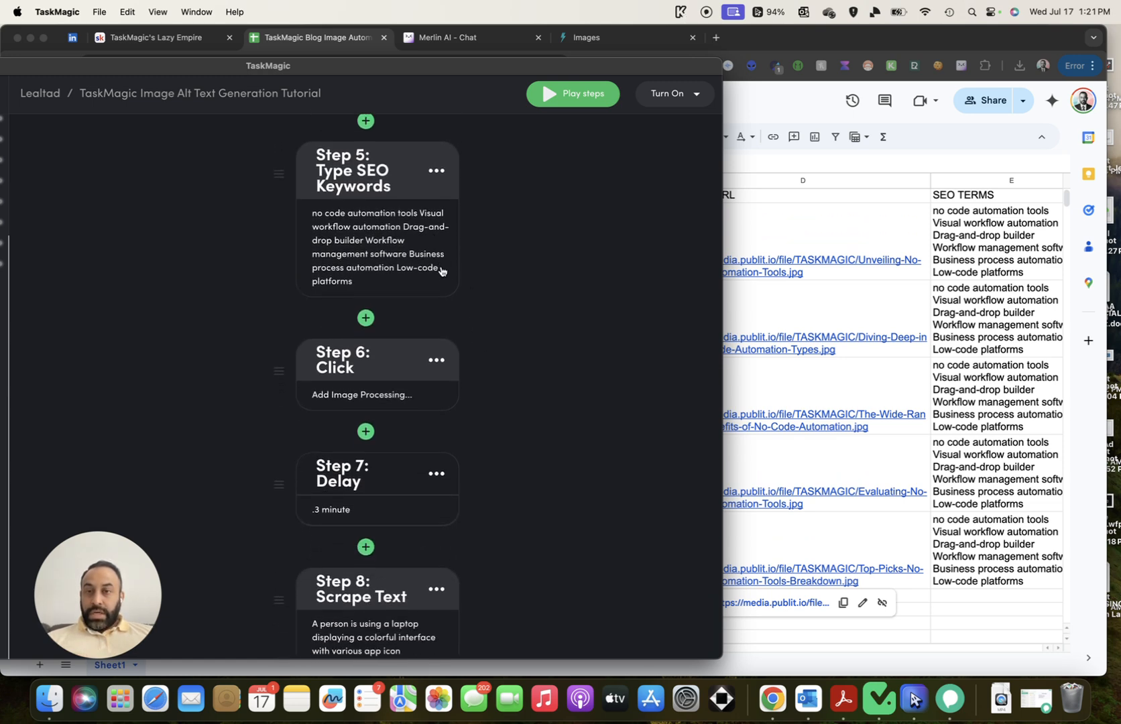
scroll(442, 313, "down", 4)
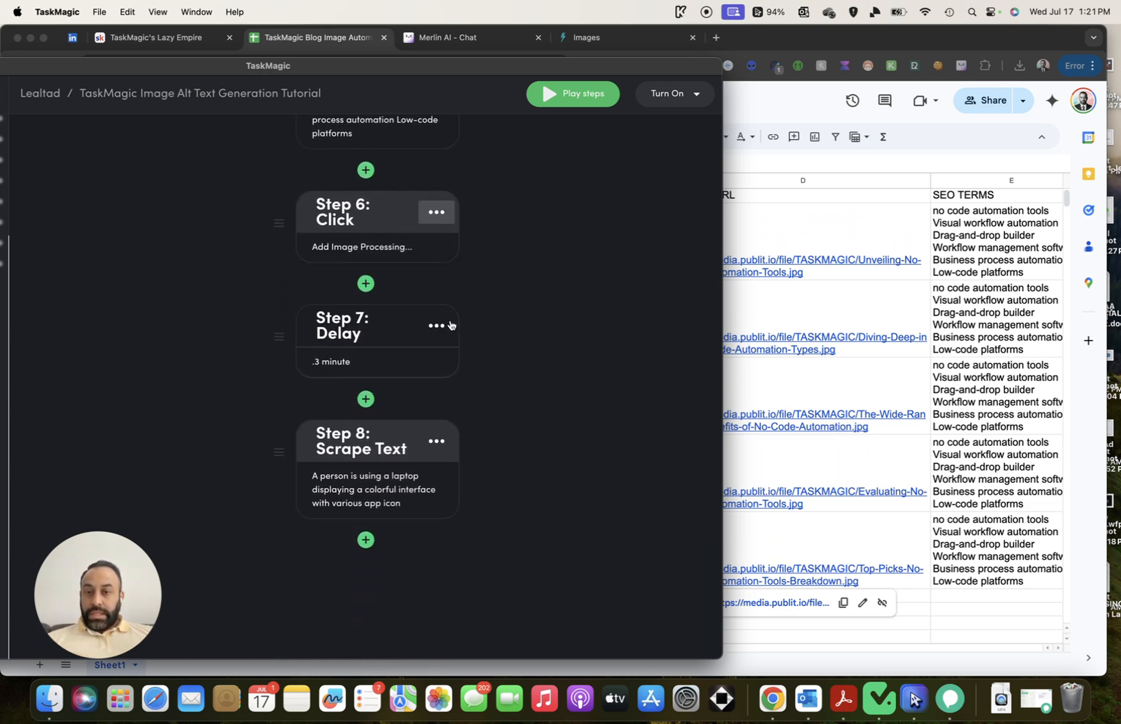
scroll(534, 387, "up", 10)
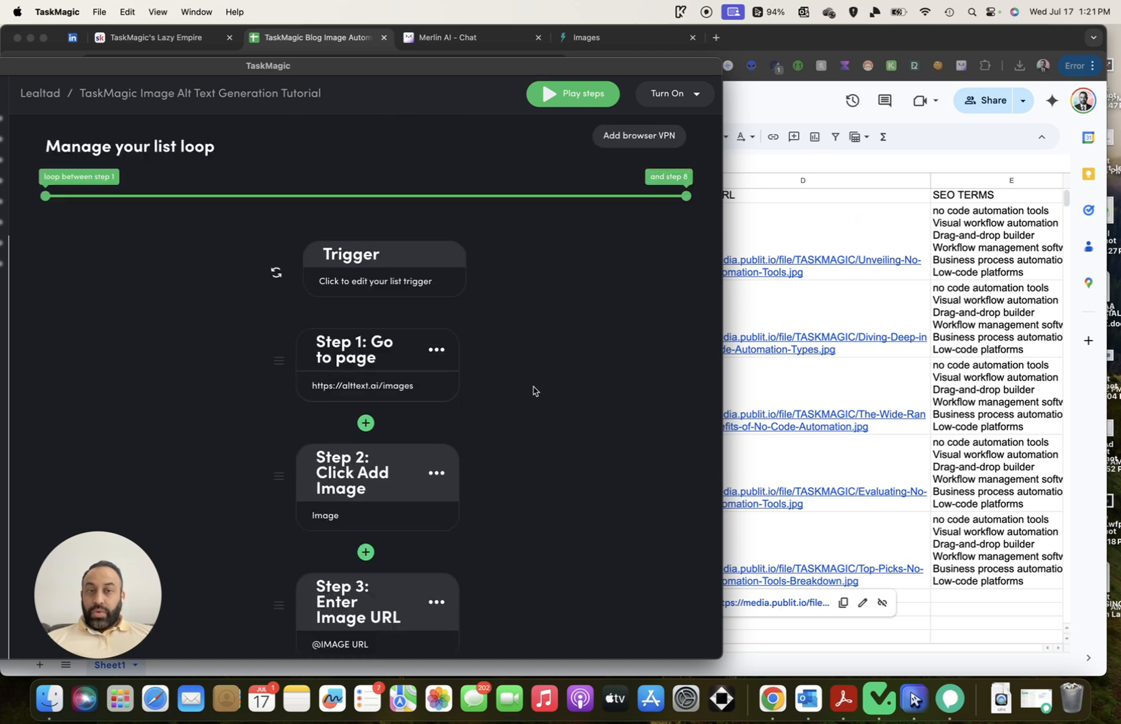
scroll(519, 360, "down", 1)
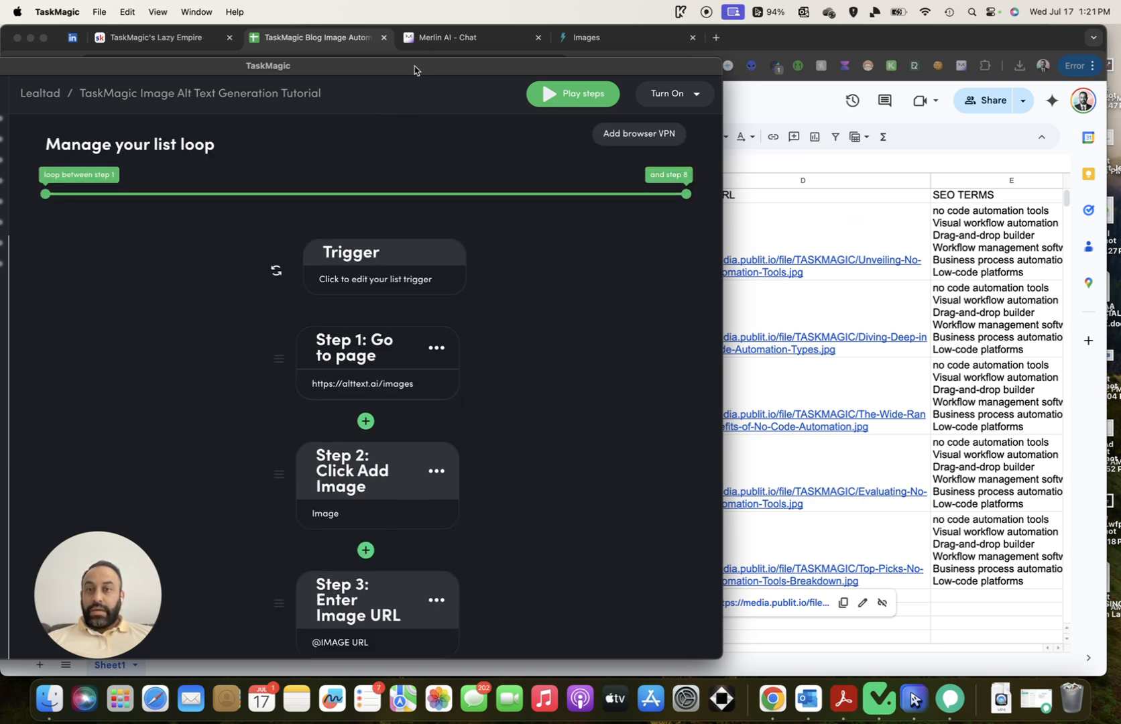
left_click_drag(414, 66, 569, 73)
scroll(101, 395, "down", 3)
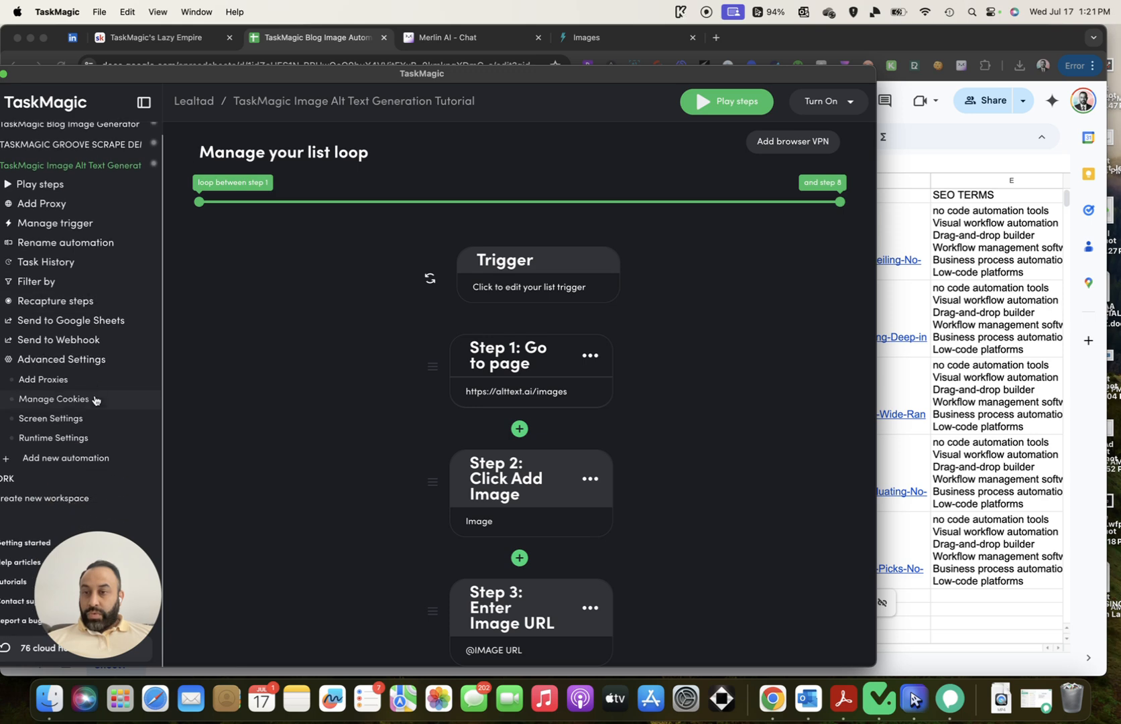
scroll(96, 400, "down", 1)
Recheck Send to Google Sheets so step 8's scraped text maps to ALT TEXT, and accept
left_click(80, 302)
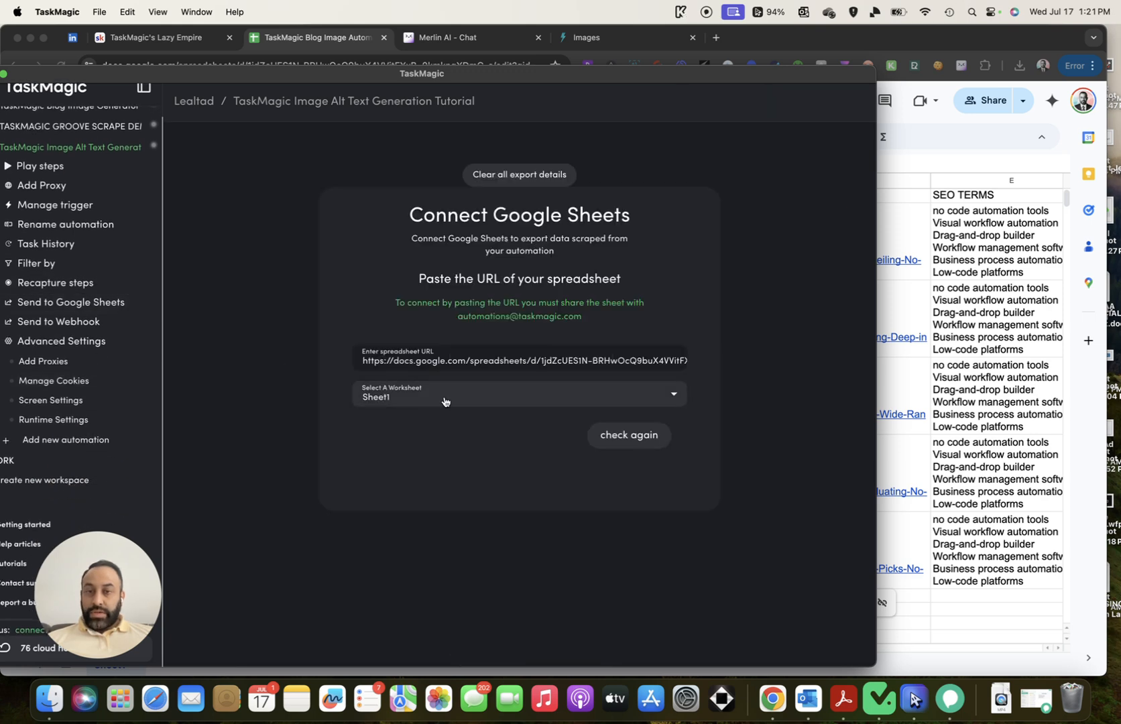
scroll(536, 476, "down", 1)
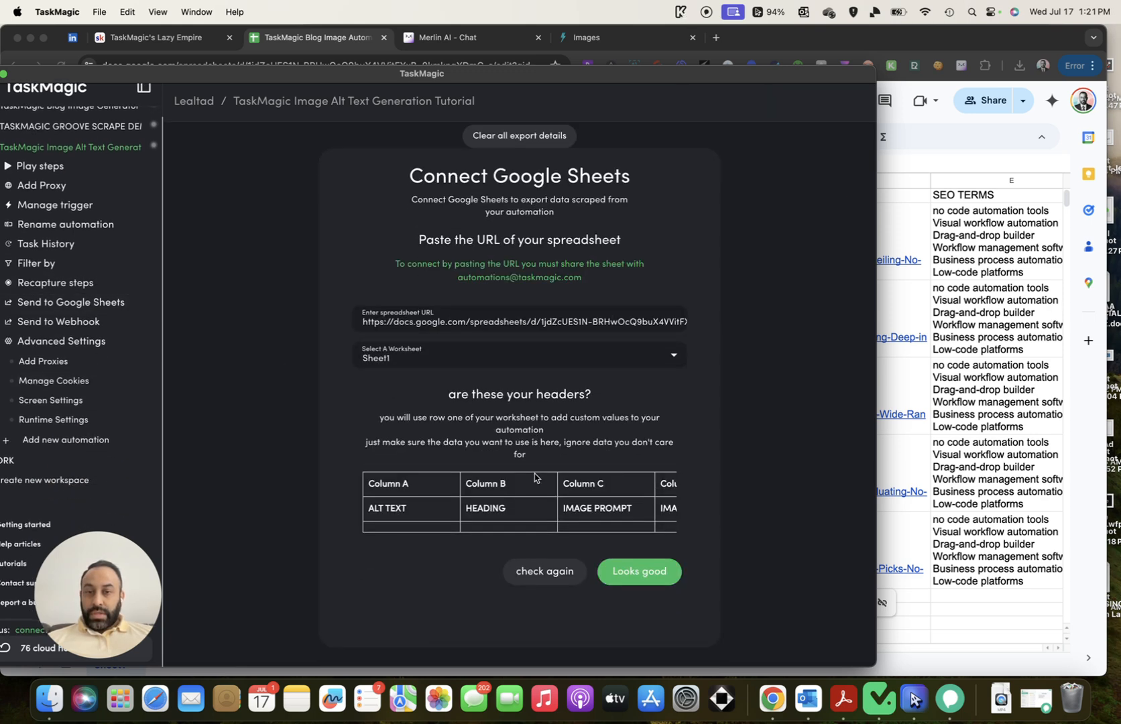
scroll(534, 477, "right", 3)
scroll(526, 473, "left", 3)
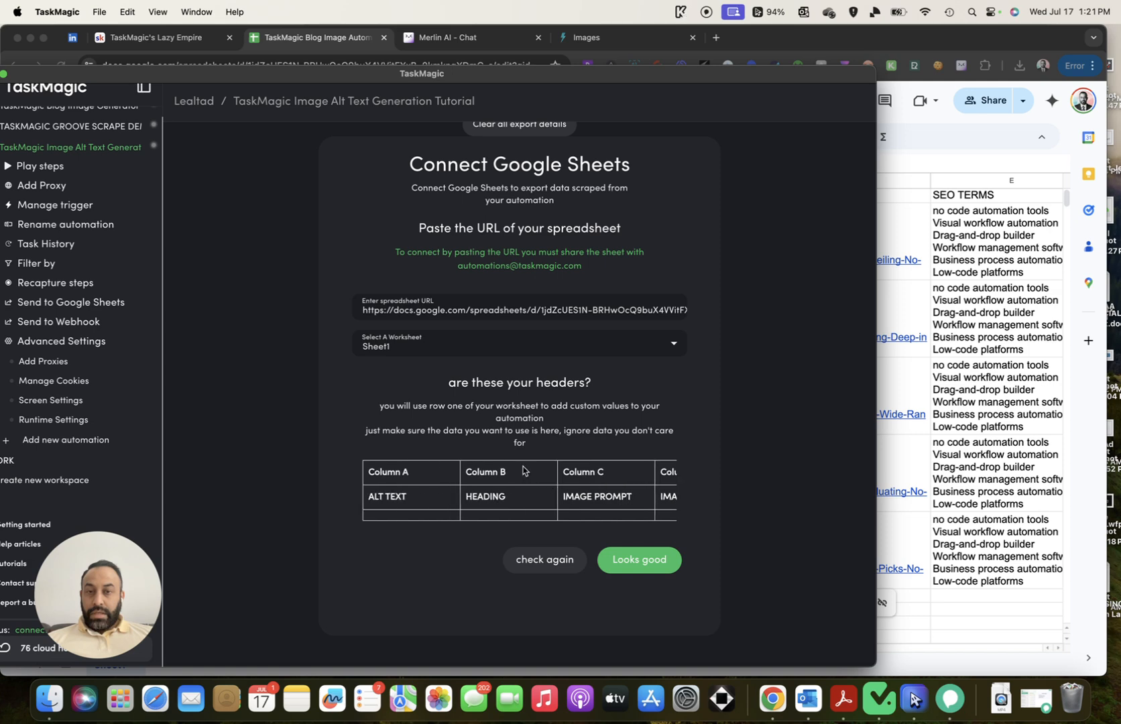
left_click(527, 559)
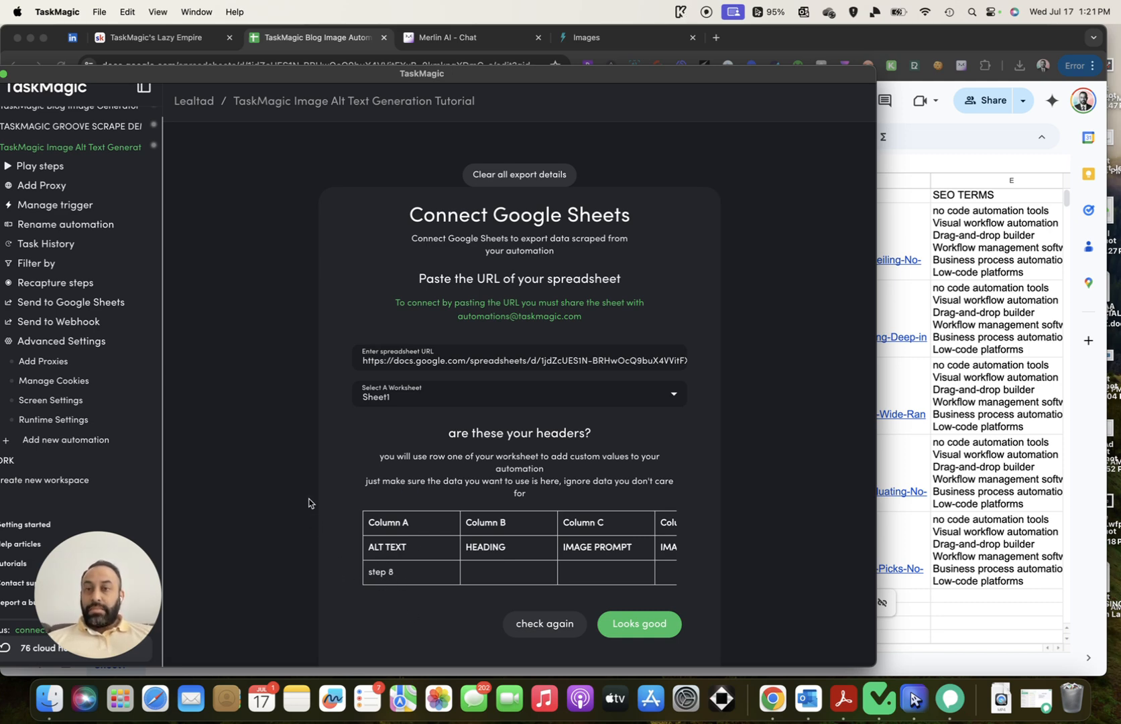
left_click(637, 637)
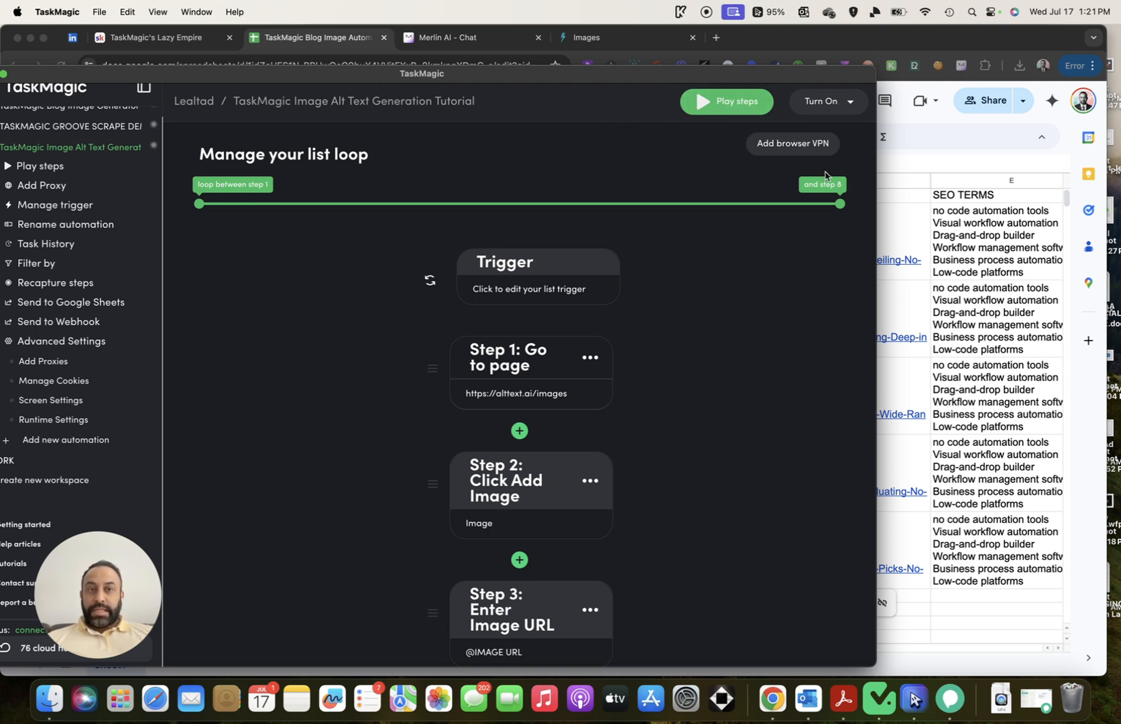
Resize the TaskMagic window, play the steps, and monitor Chromium opening alttext.ai
left_click_drag(870, 160, 621, 158)
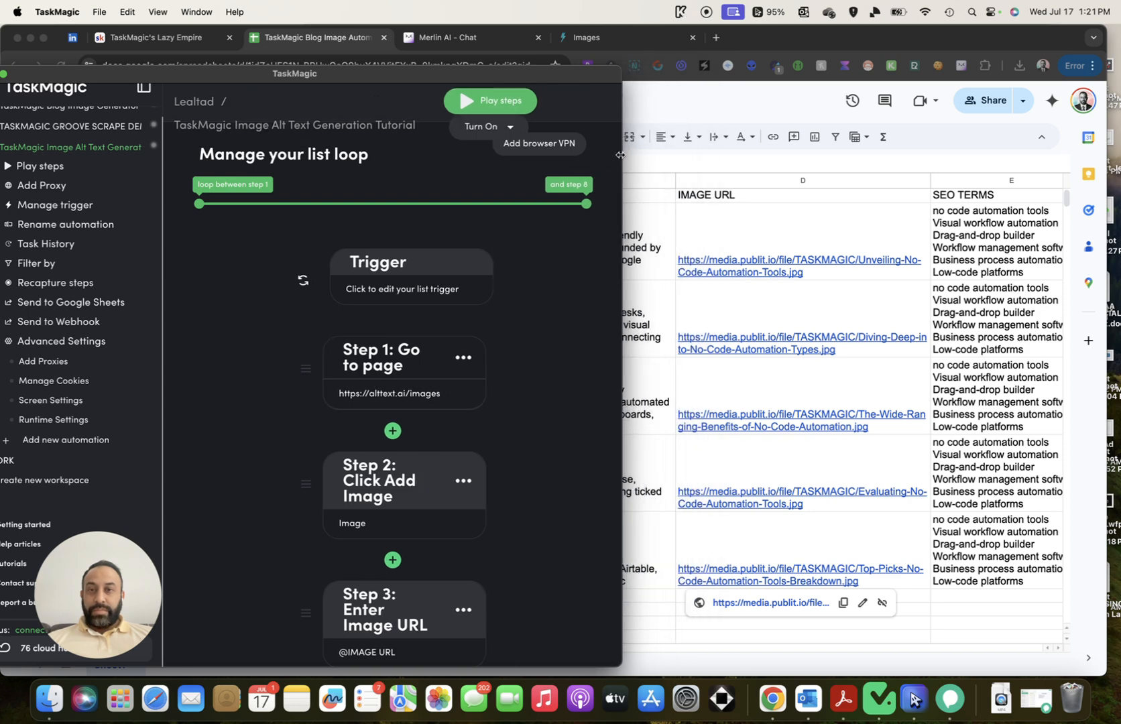
left_click_drag(481, 75, 515, 48)
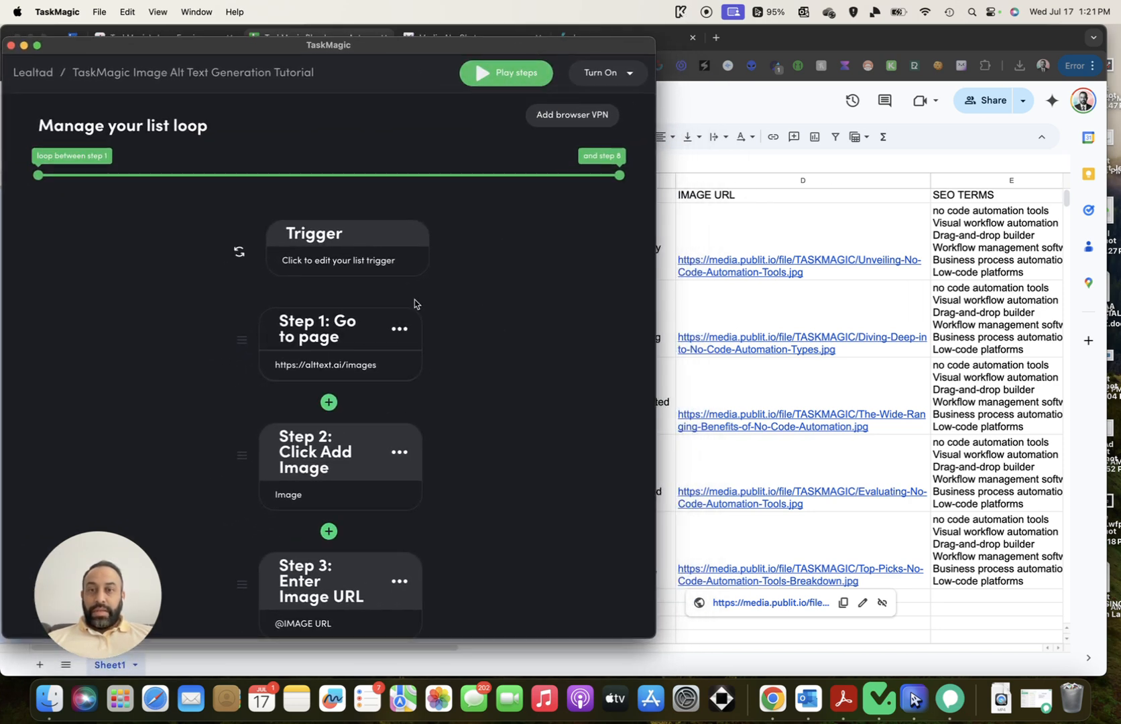
scroll(490, 308, "down", 3)
left_click(486, 80)
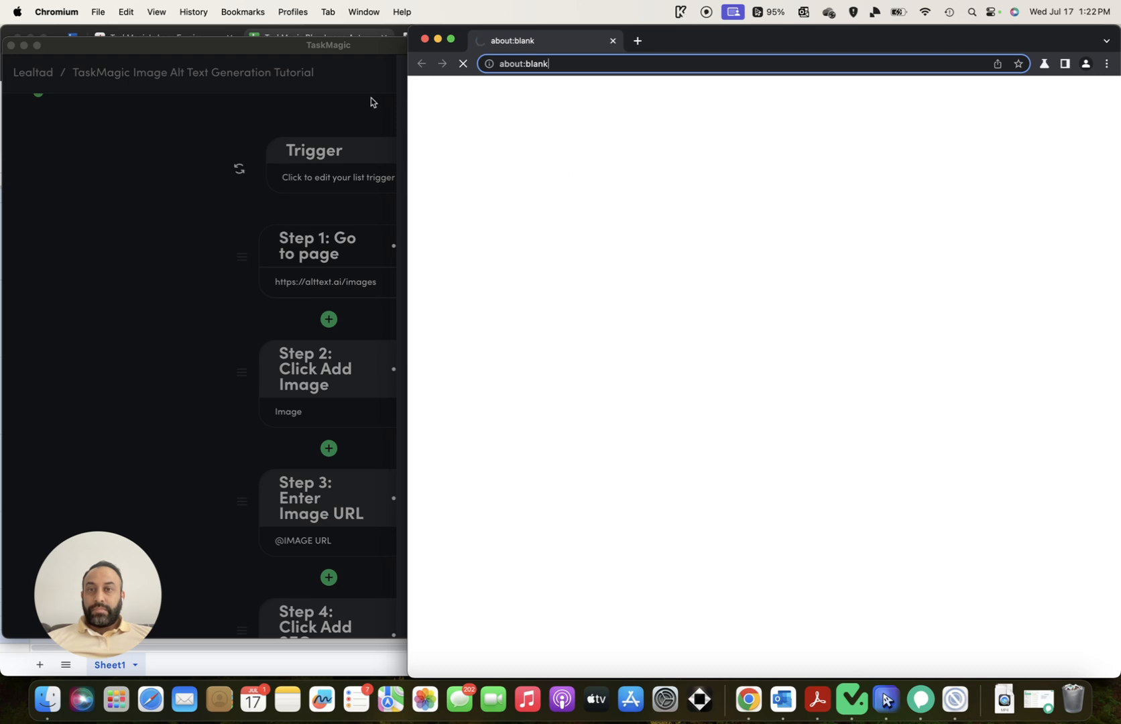
left_click_drag(348, 55, 205, 48)
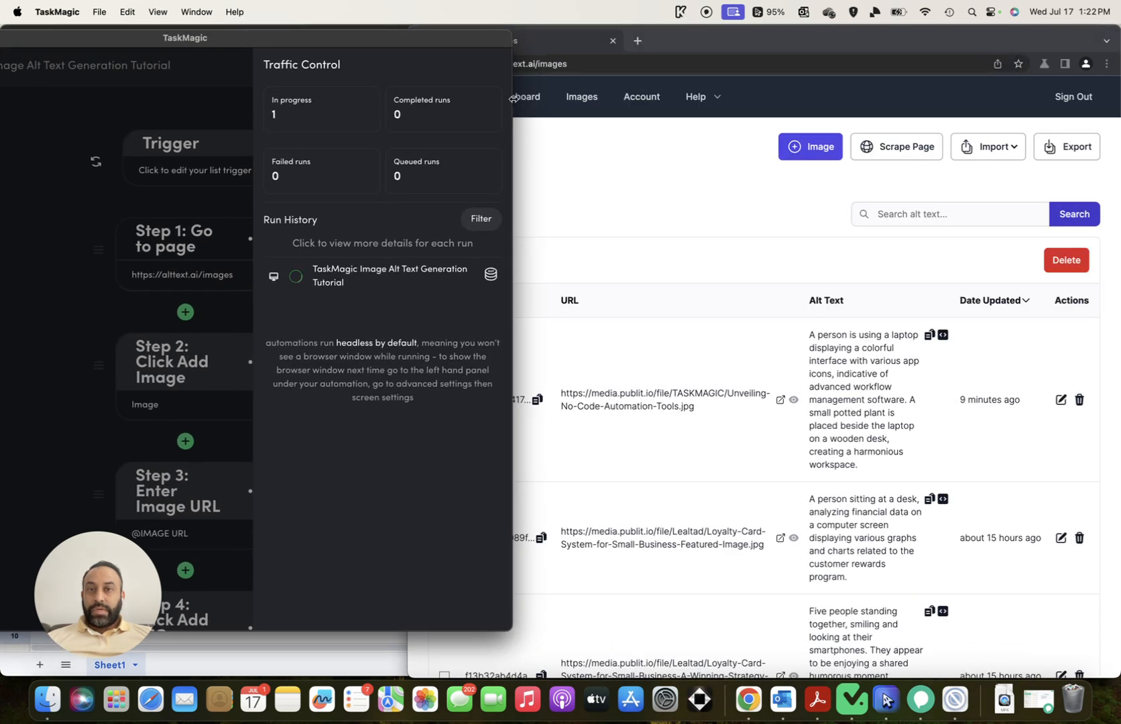
left_click_drag(511, 99, 552, 106)
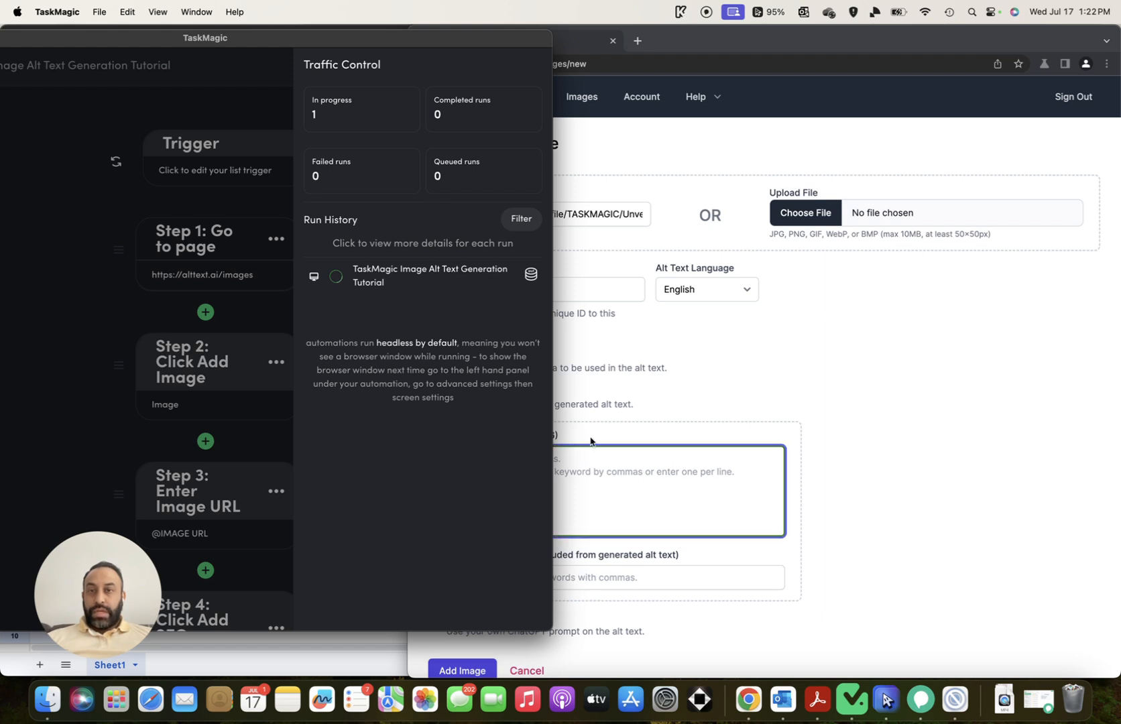
Watch the SEO keywords being entered, then open the running automation's Run Details
left_click_drag(235, 45, 136, 43)
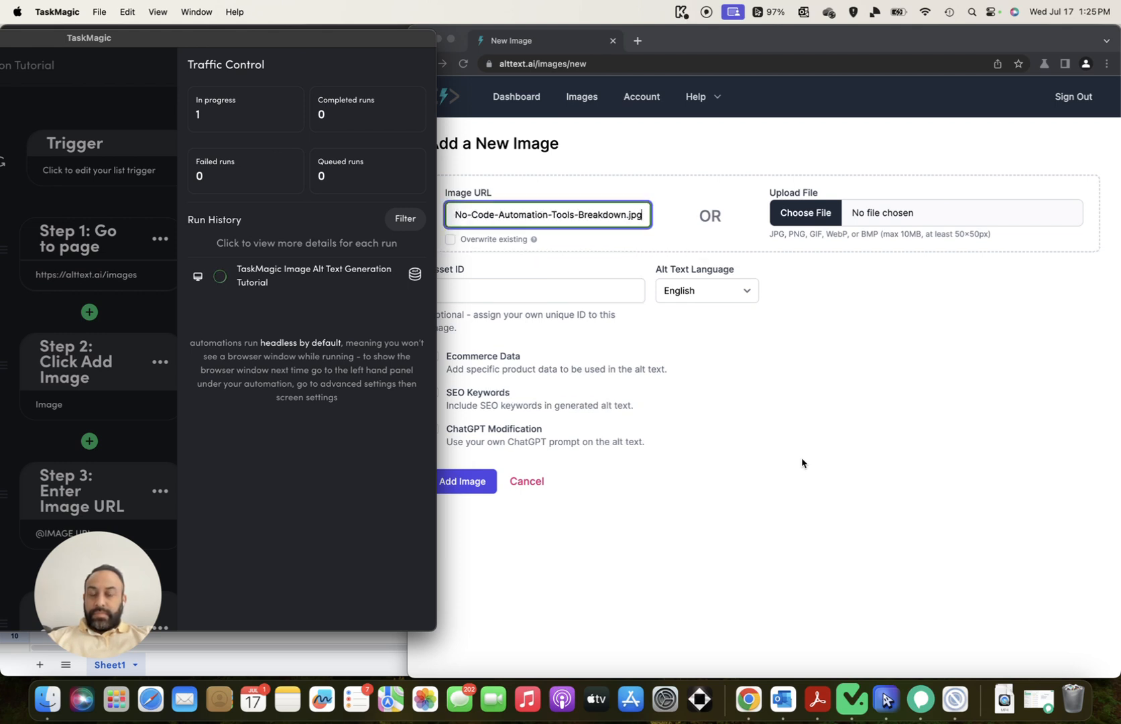
left_click(313, 271)
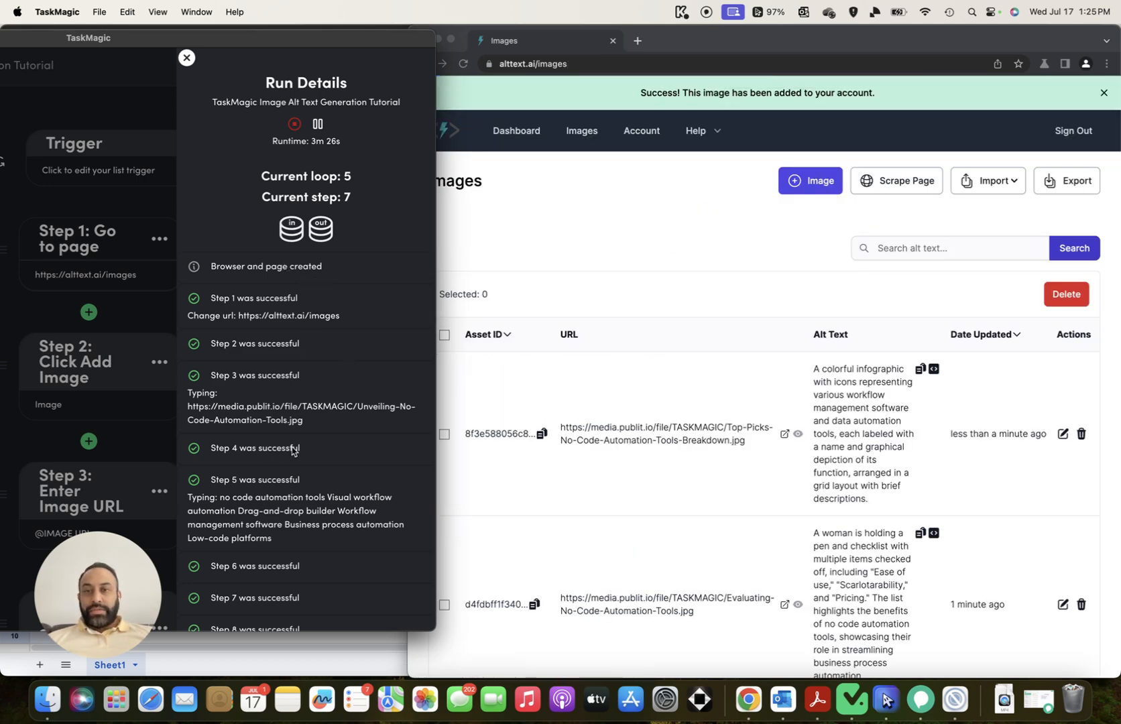
Reposition and widen the run details window, finally moving it right to reveal the Google Sheet
left_click_drag(261, 52, 468, 48)
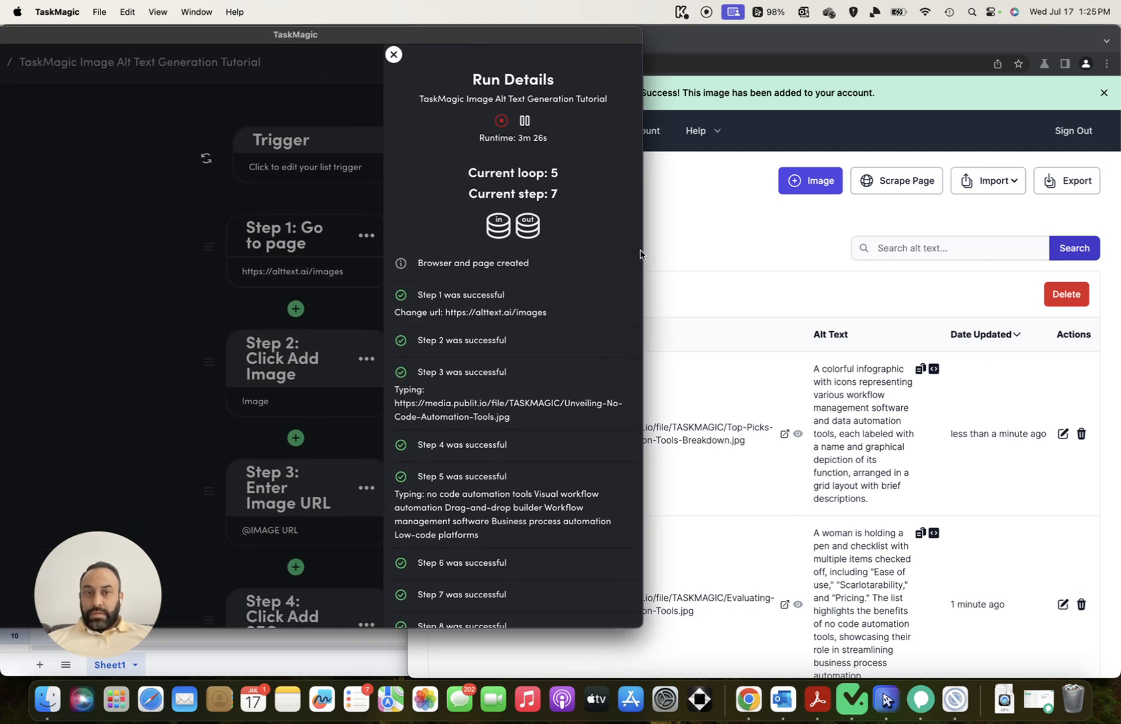
left_click_drag(642, 252, 1007, 265)
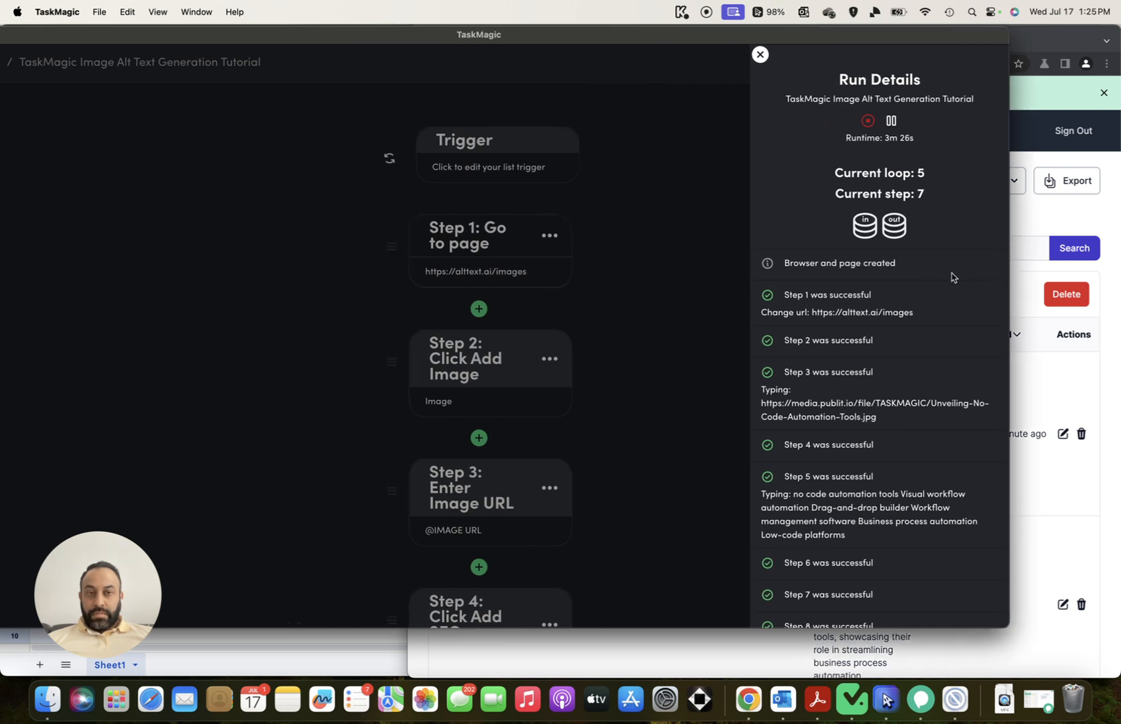
left_click_drag(552, 42, 618, 44)
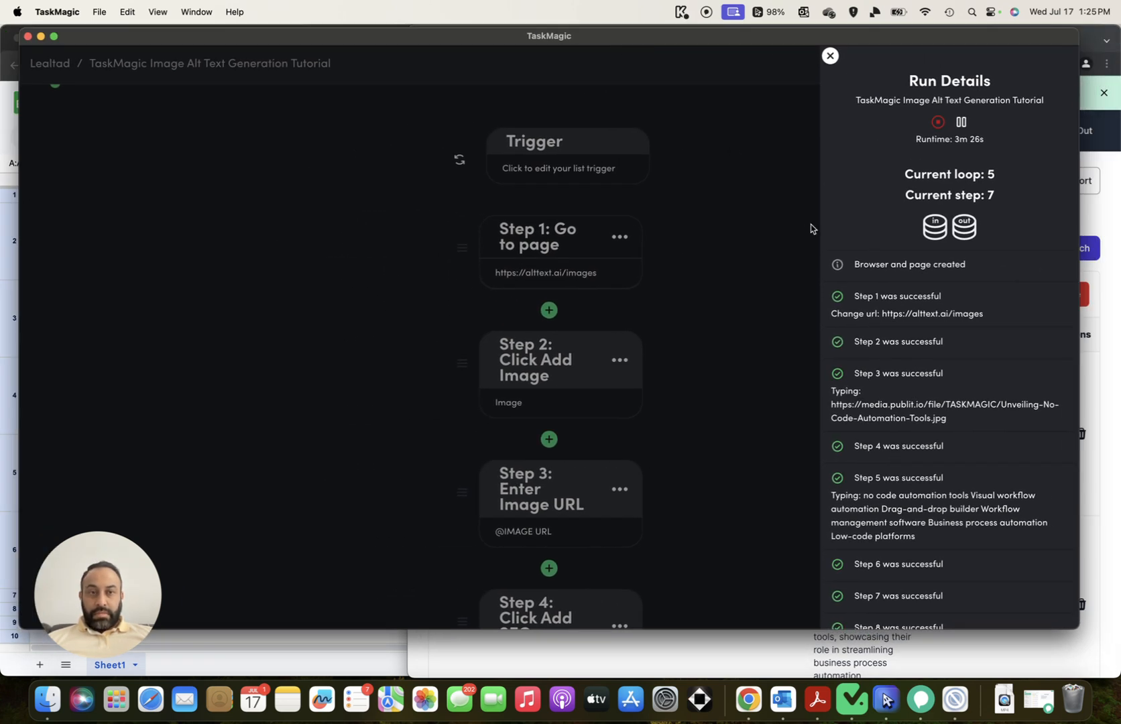
left_click_drag(738, 42, 446, 41)
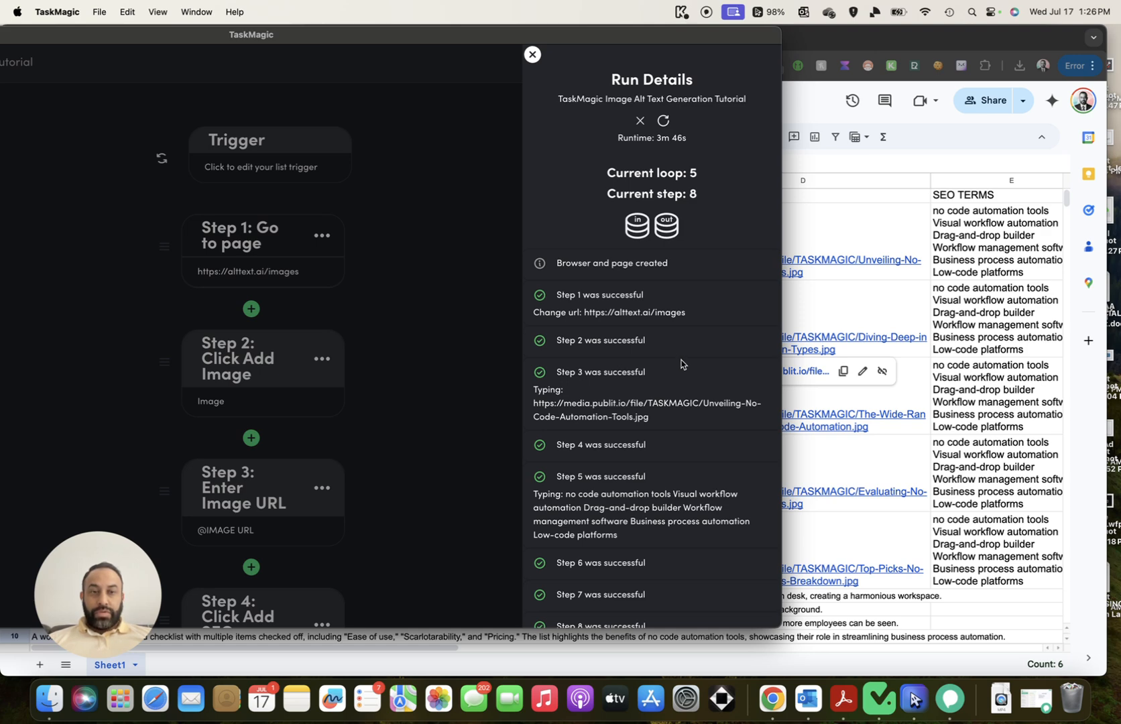
left_click_drag(367, 38, 743, 50)
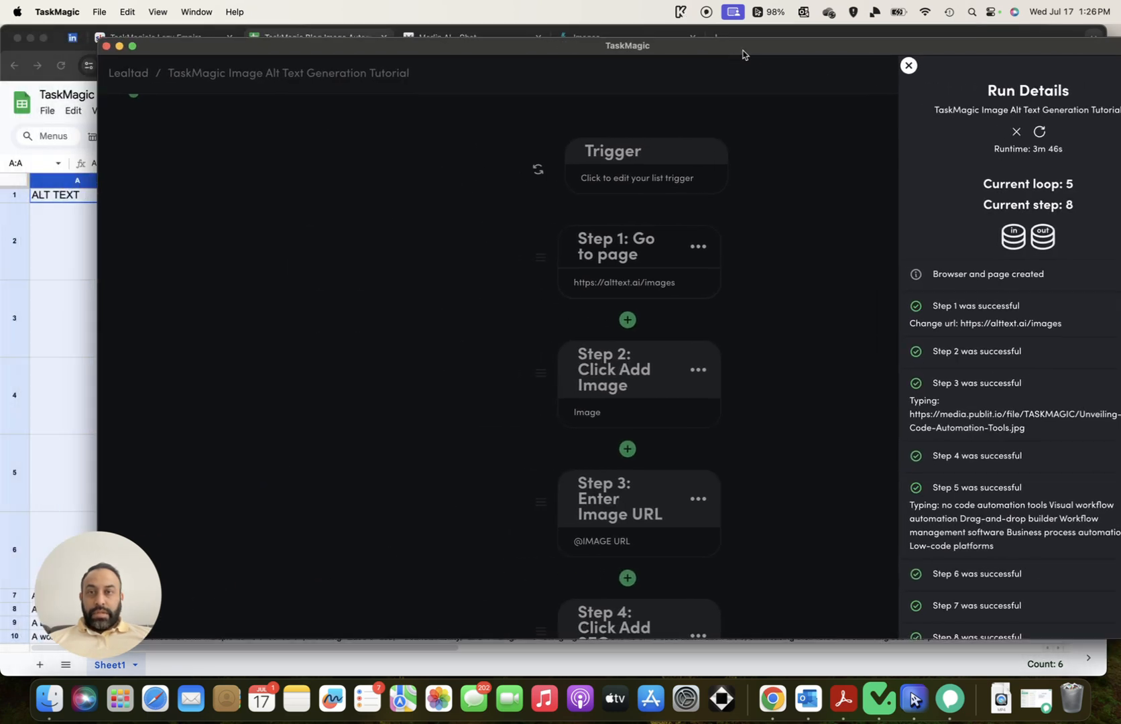
Minimize TaskMagic and widen the ALT TEXT column A to about twice its width
left_click(119, 46)
scroll(363, 284, "down", 3)
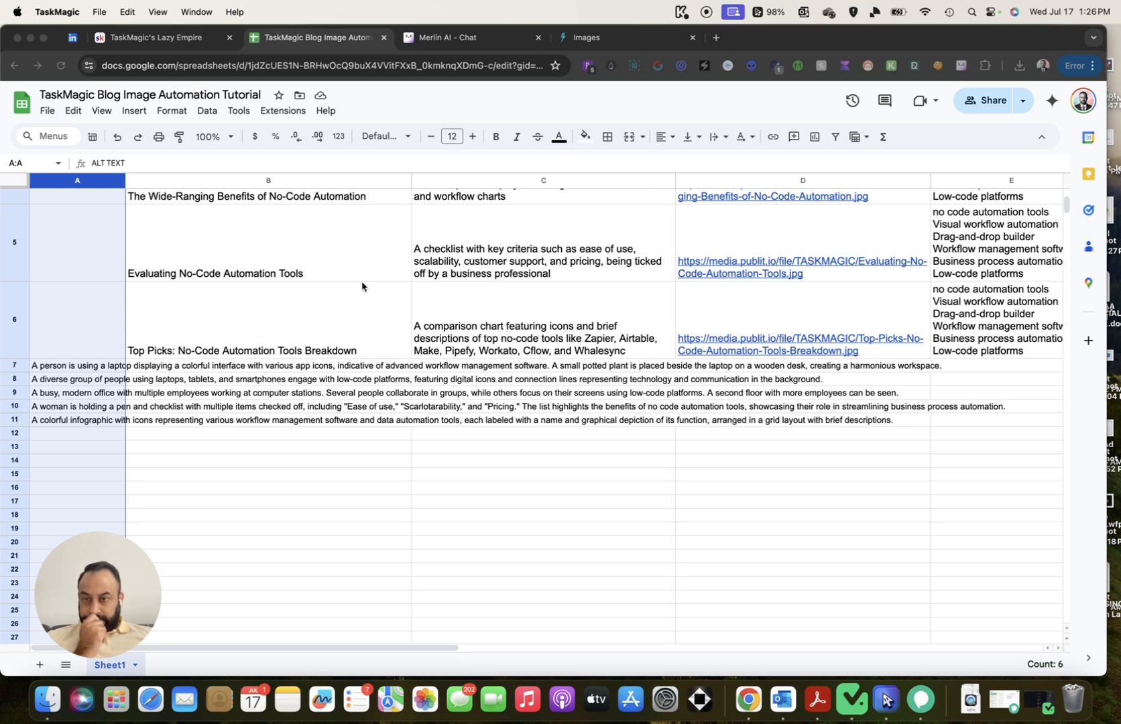
scroll(362, 287, "up", 5)
left_click(123, 253)
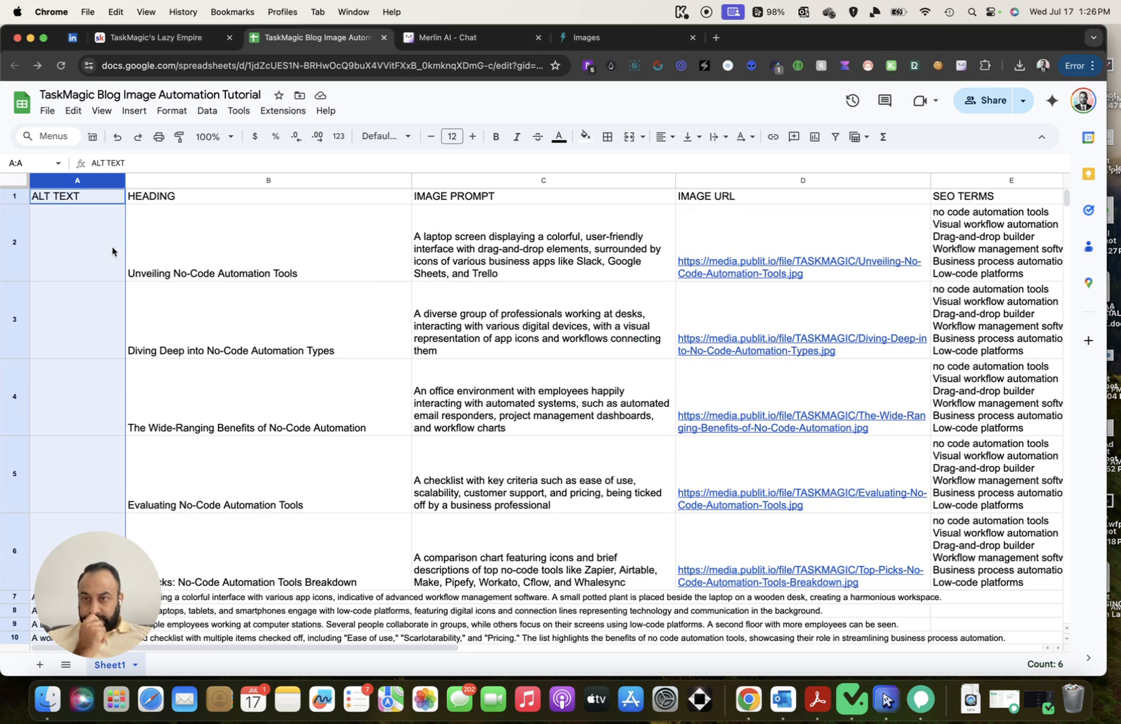
left_click(104, 255)
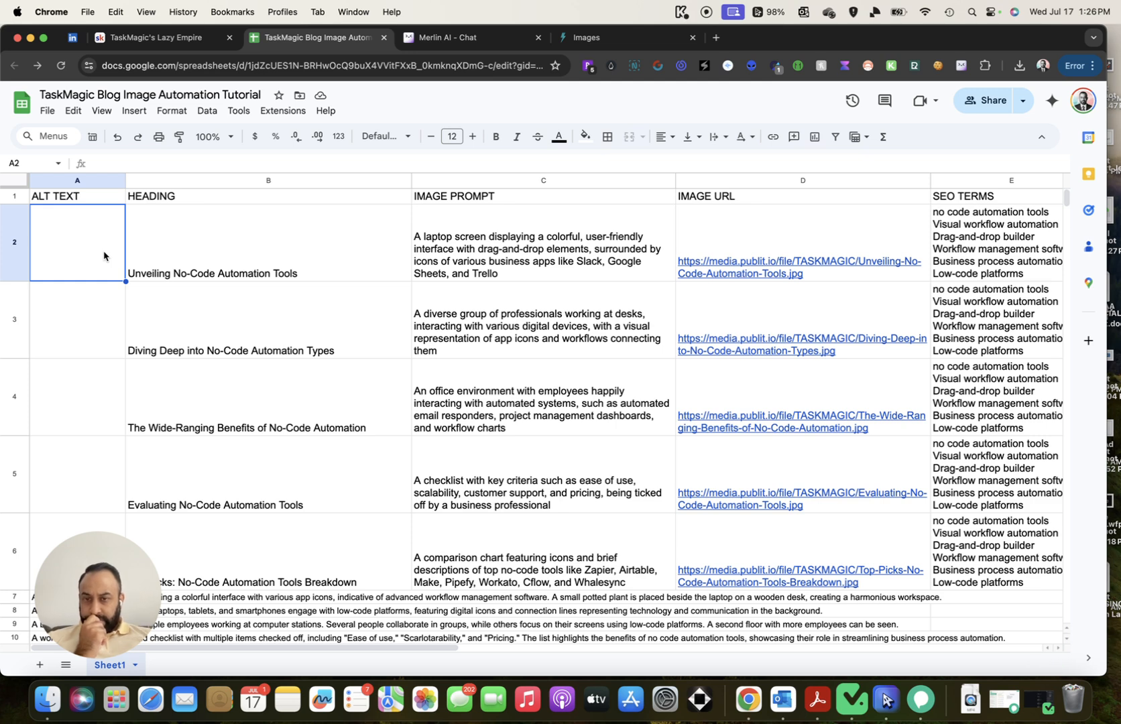
left_click(98, 299)
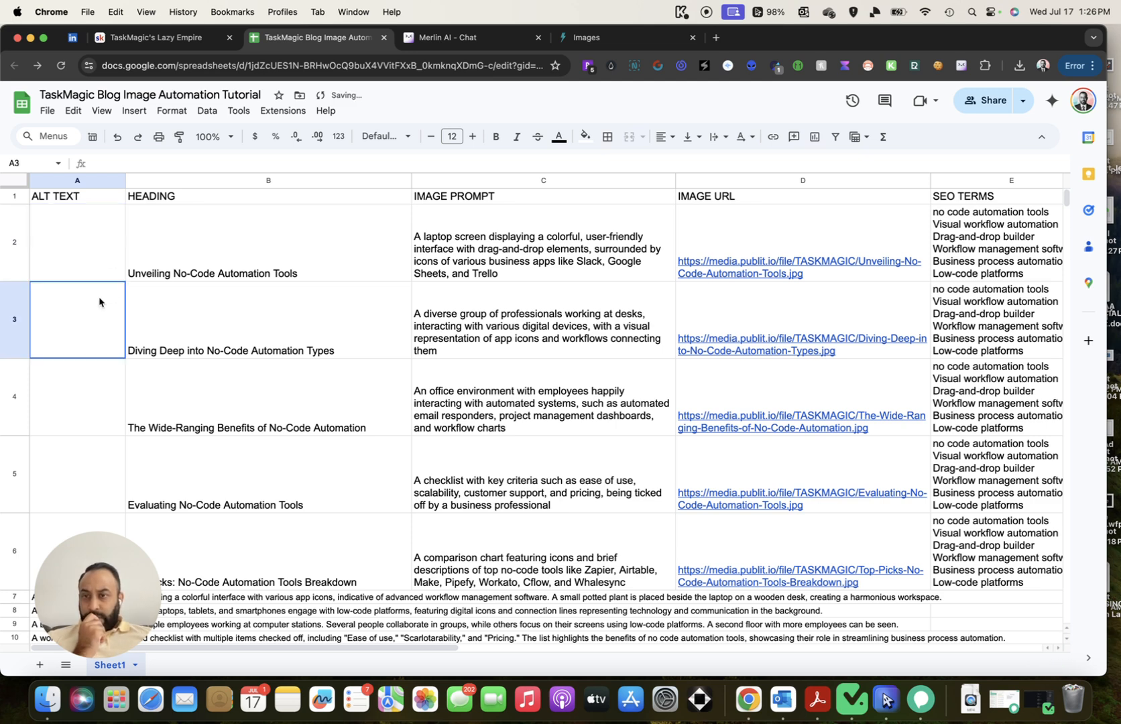
scroll(112, 286, "down", 1)
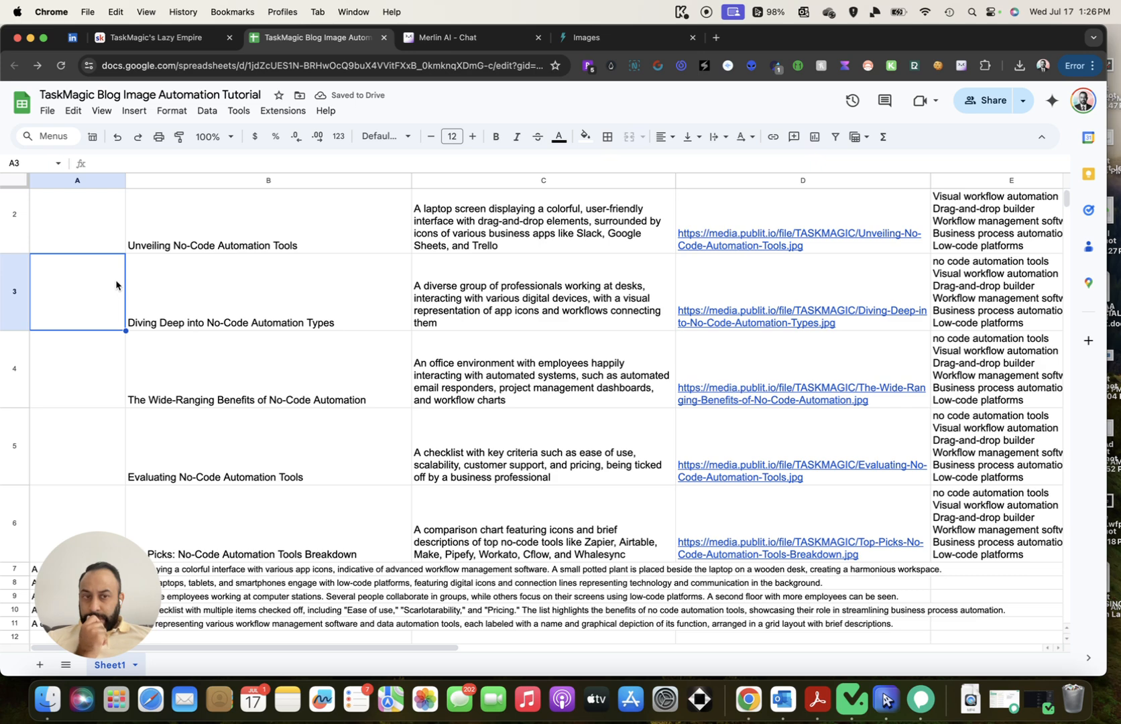
scroll(116, 285, "down", 1)
scroll(127, 320, "down", 4)
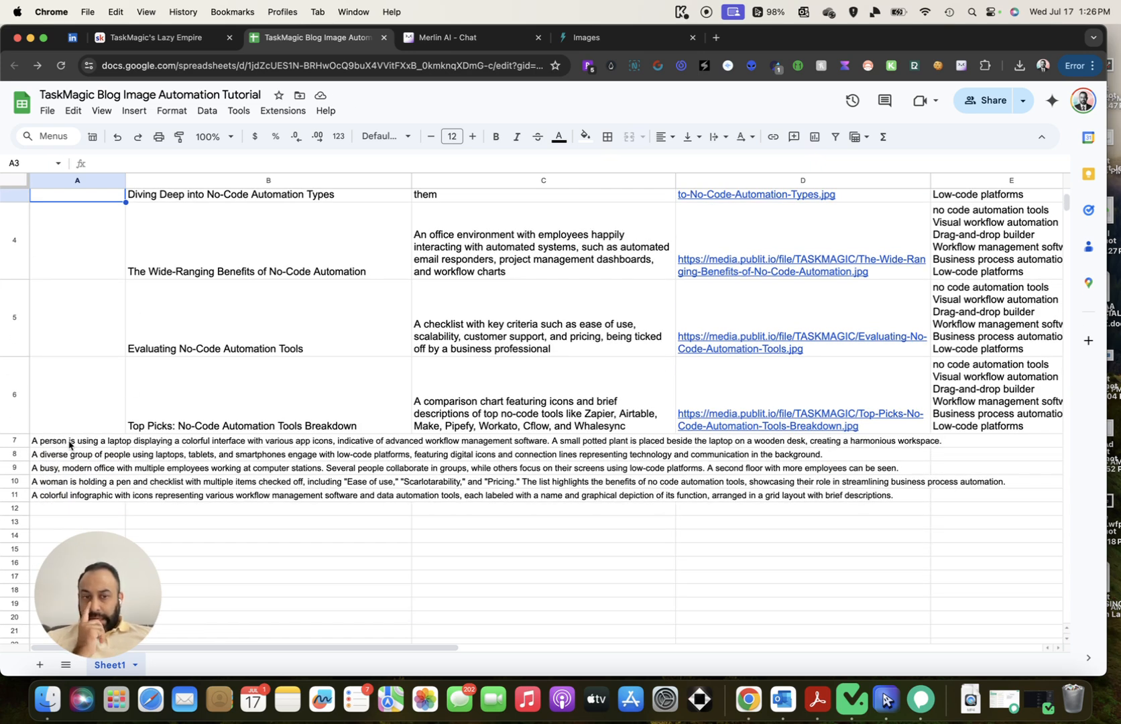
scroll(57, 328, "up", 6)
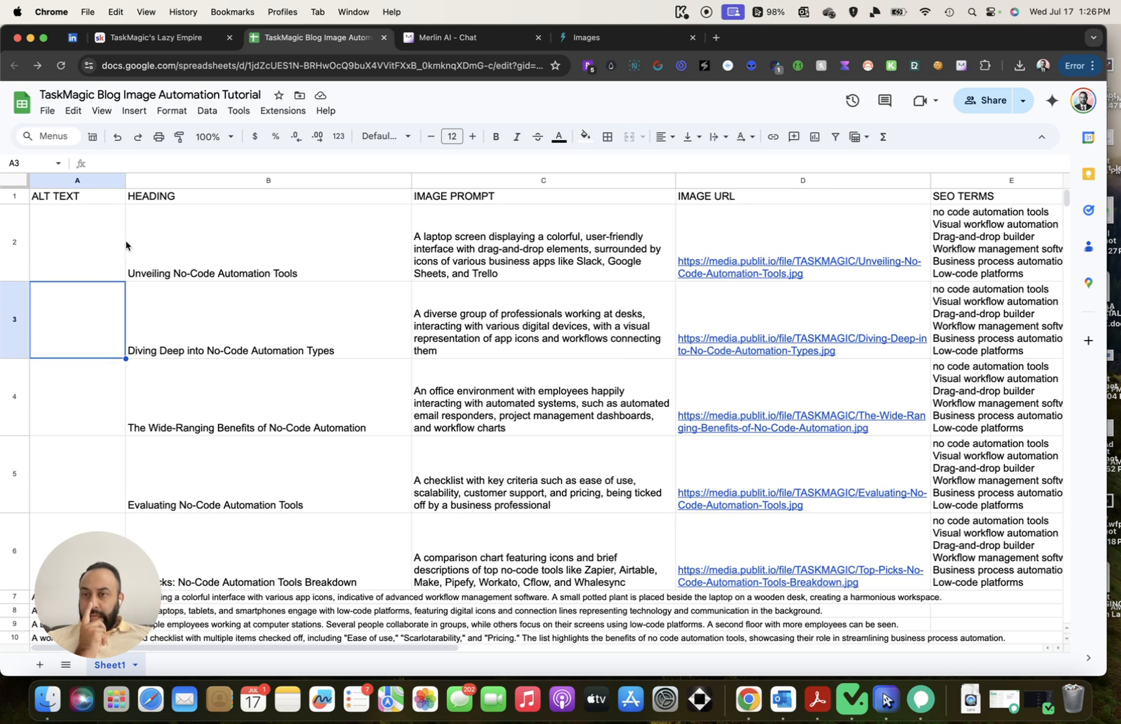
left_click_drag(126, 180, 218, 180)
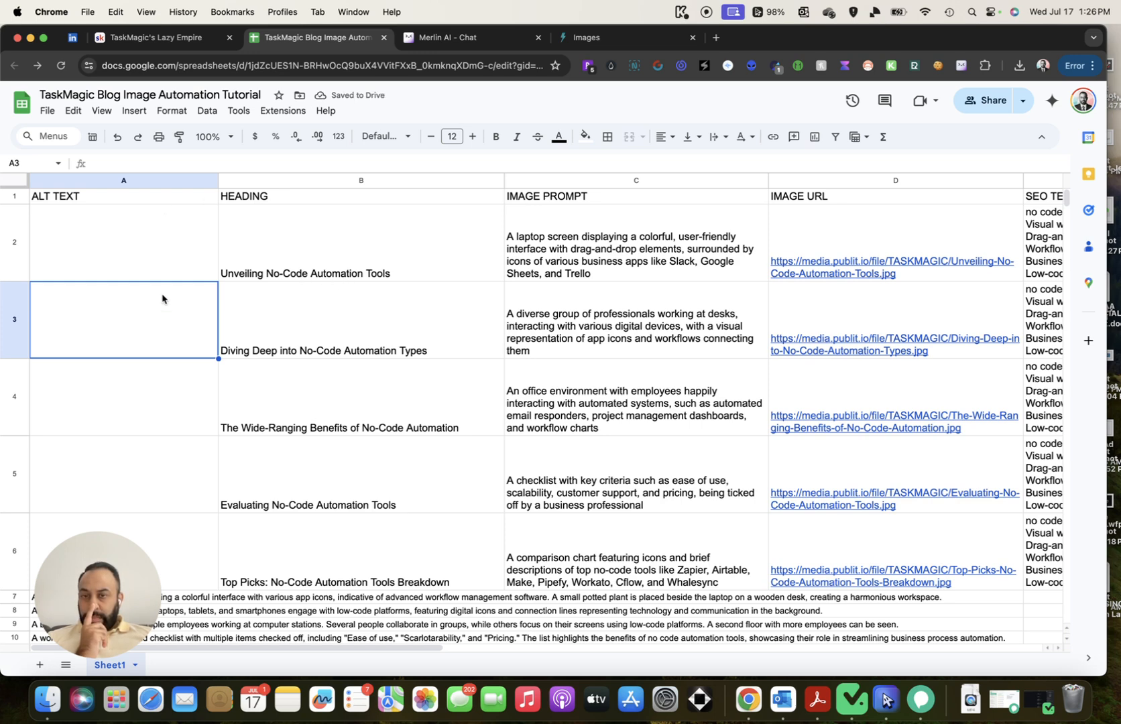
Clear cell A2 and check ALT TEXT cells A3 through A6
left_click(167, 256)
key("Delete")
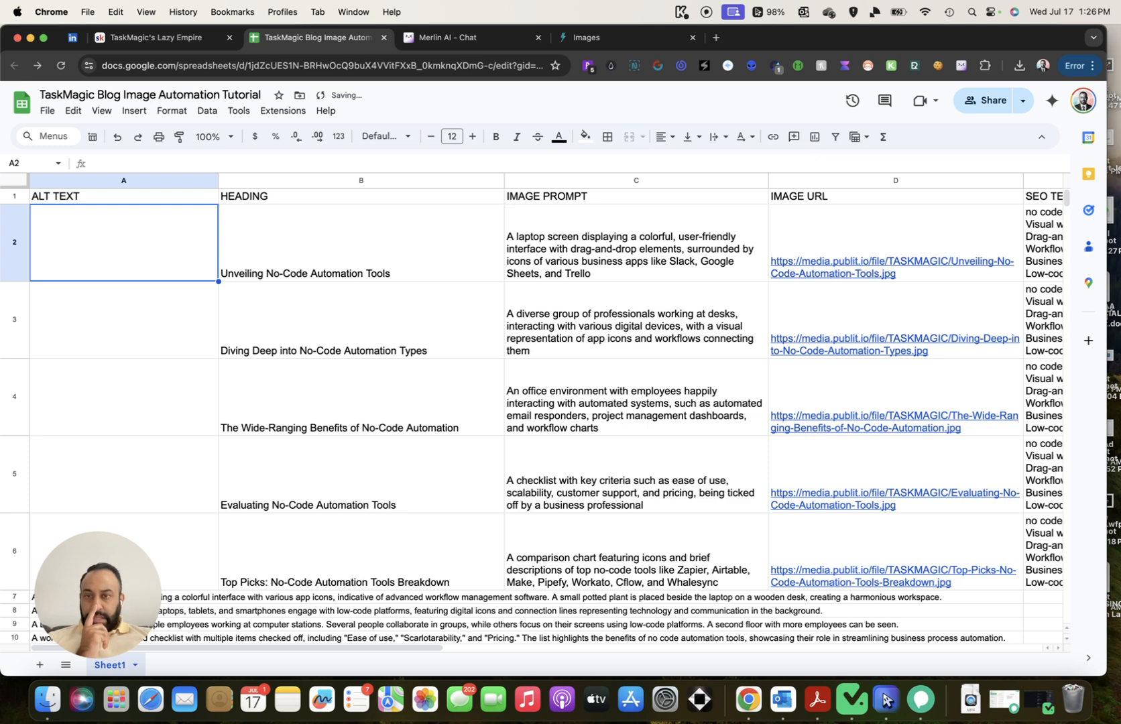
left_click(137, 328)
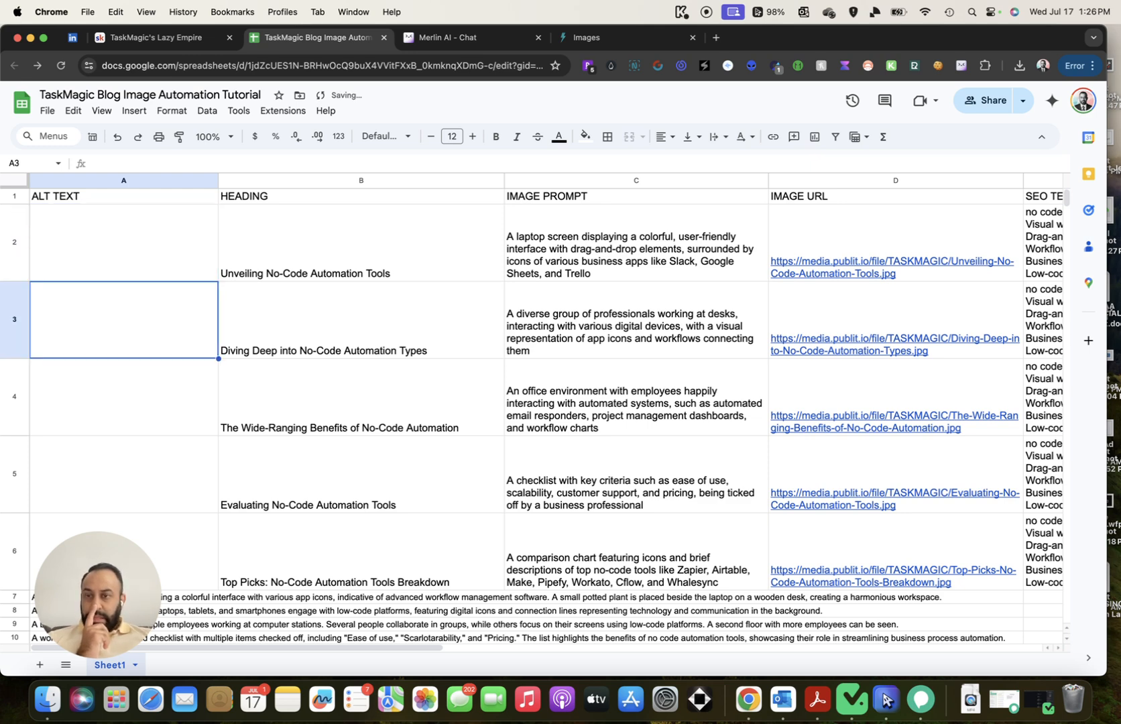
left_click(130, 377)
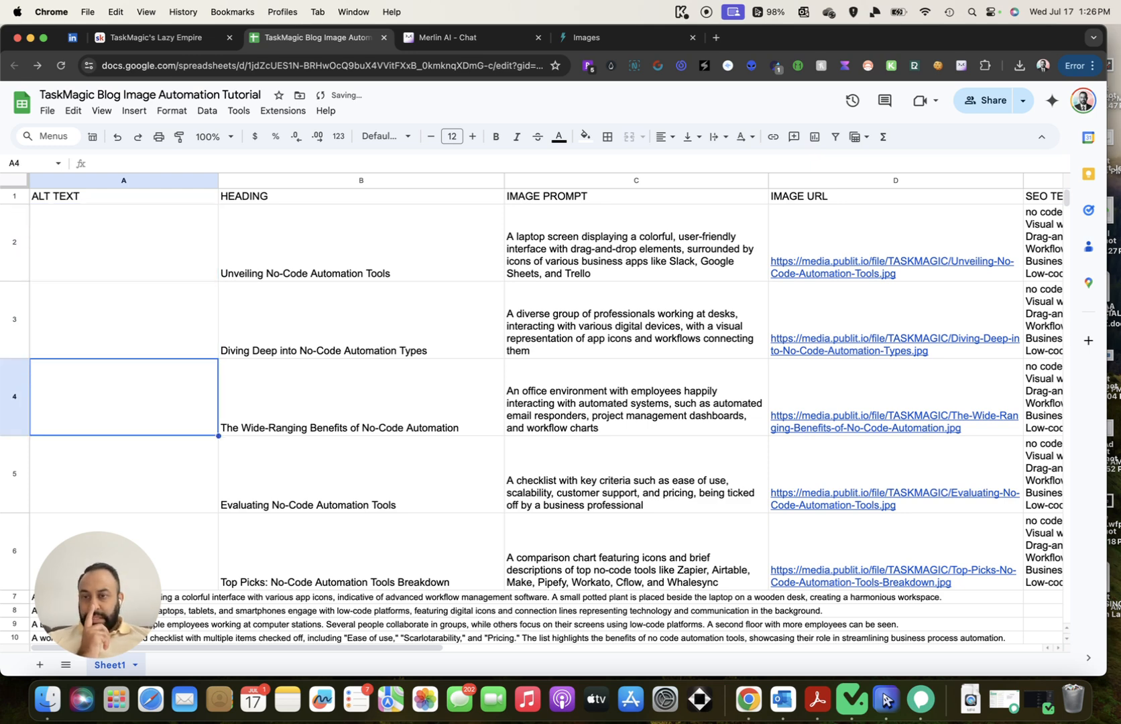
left_click(134, 456)
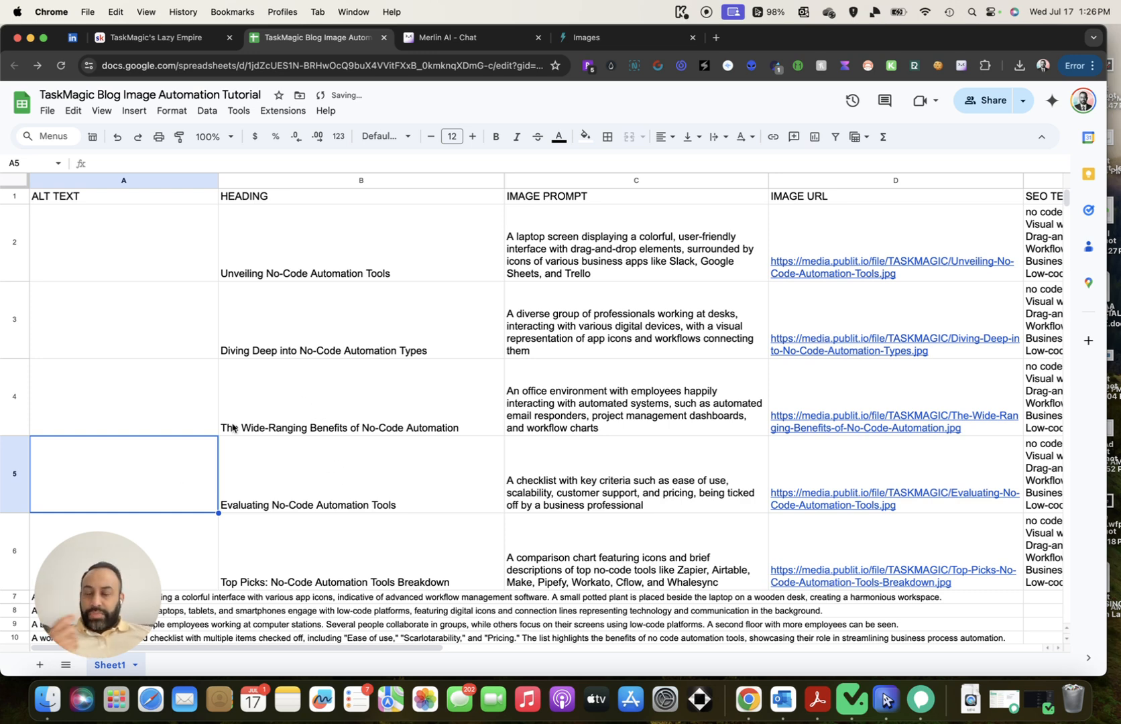
scroll(321, 470, "down", 2)
left_click(178, 453)
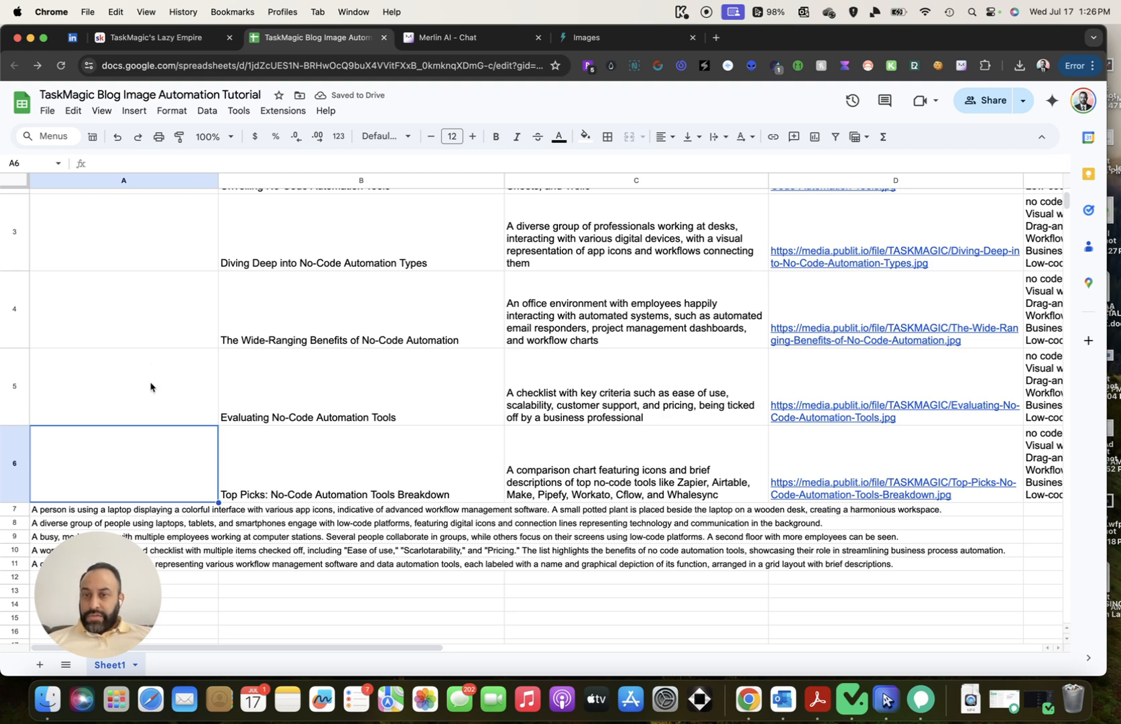
scroll(150, 387, "down", 2)
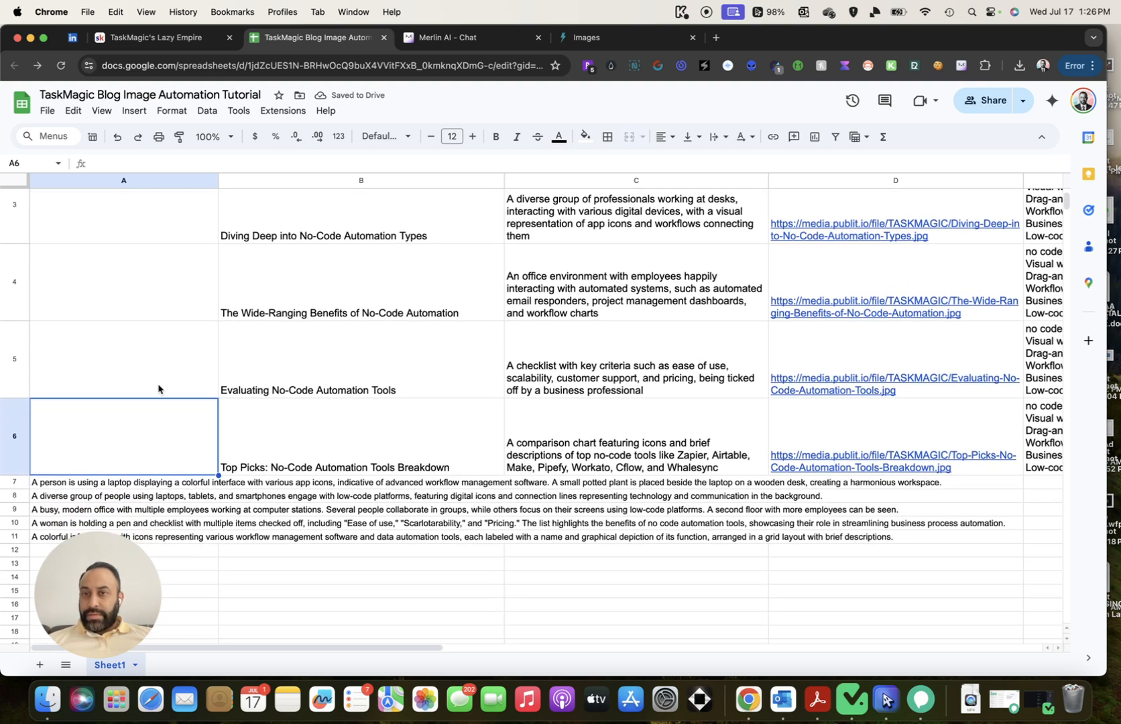
Copy the five scraped alt-text descriptions from A7:A11 and paste them into A2:A6
left_click(47, 401)
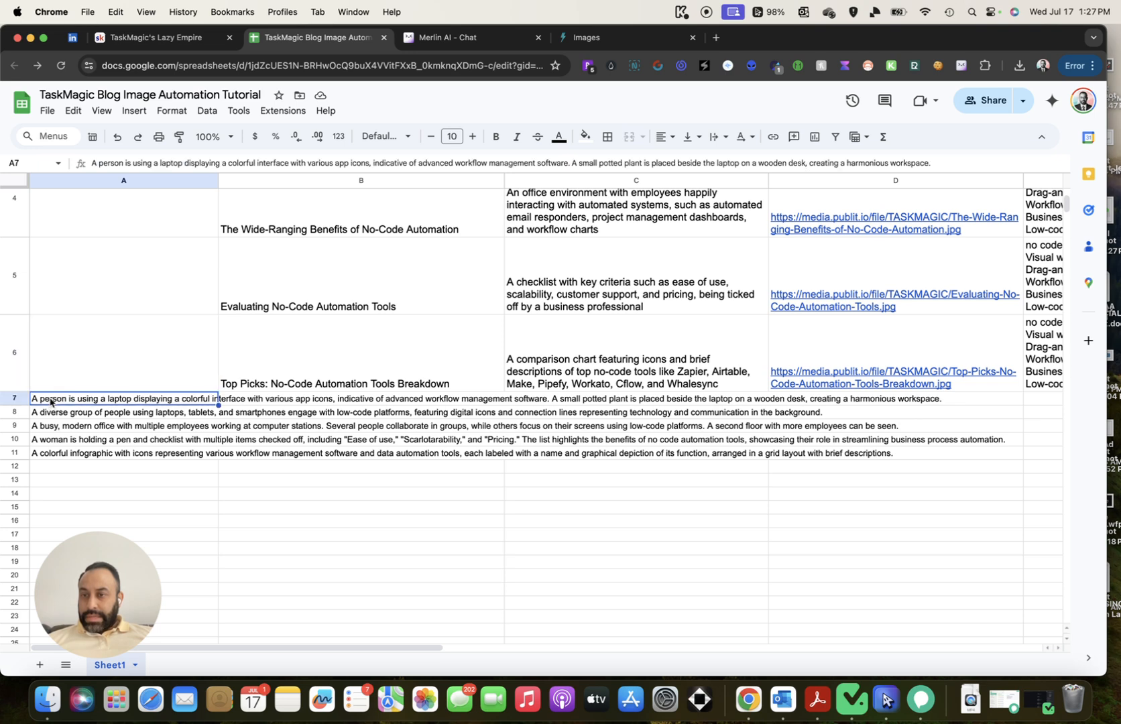
left_click(119, 458, "shift")
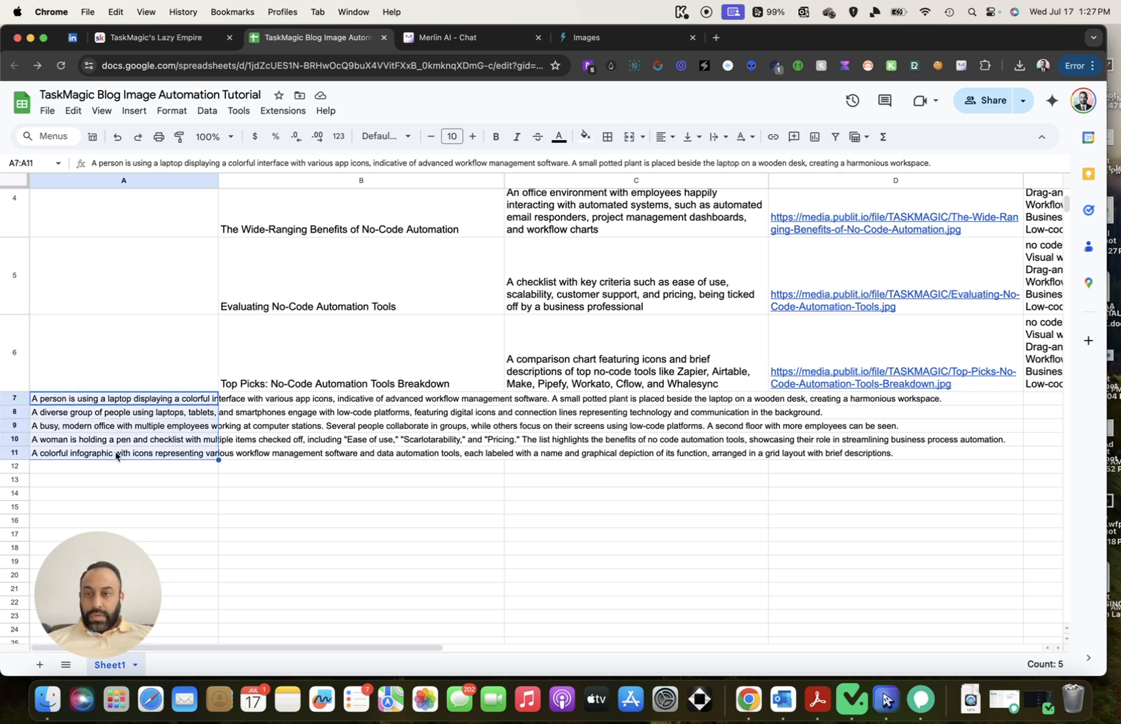
right_click(116, 456)
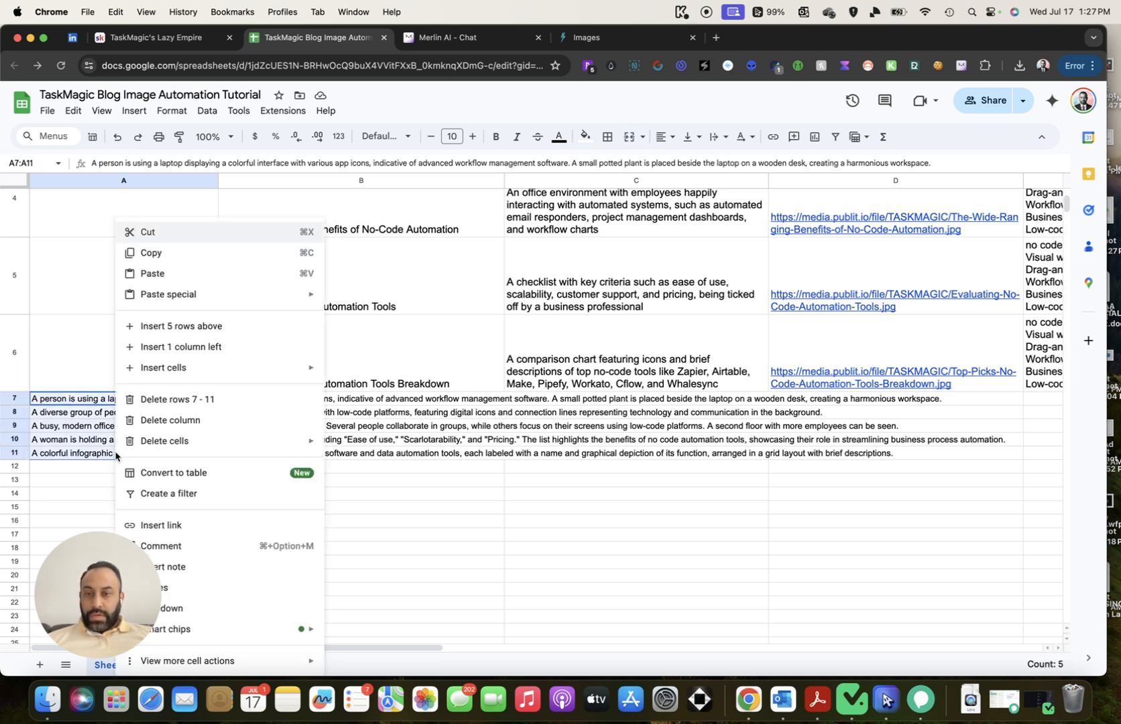
left_click(175, 261)
scroll(138, 313, "up", 5)
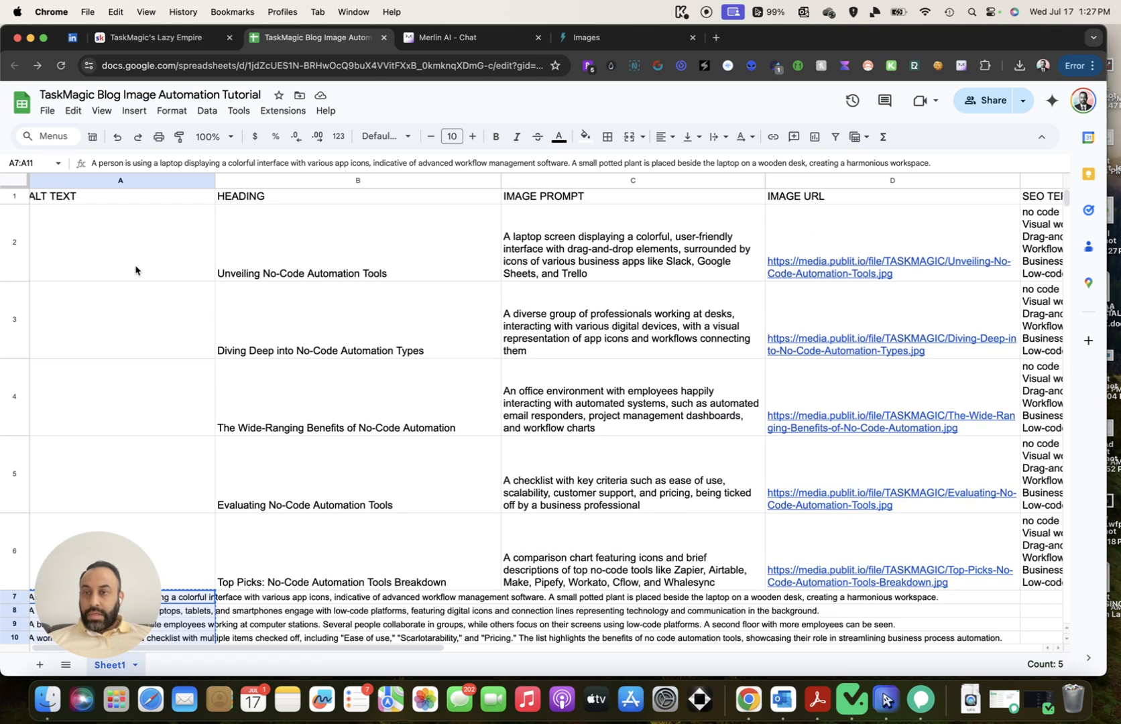
left_click(137, 271)
key("super+v")
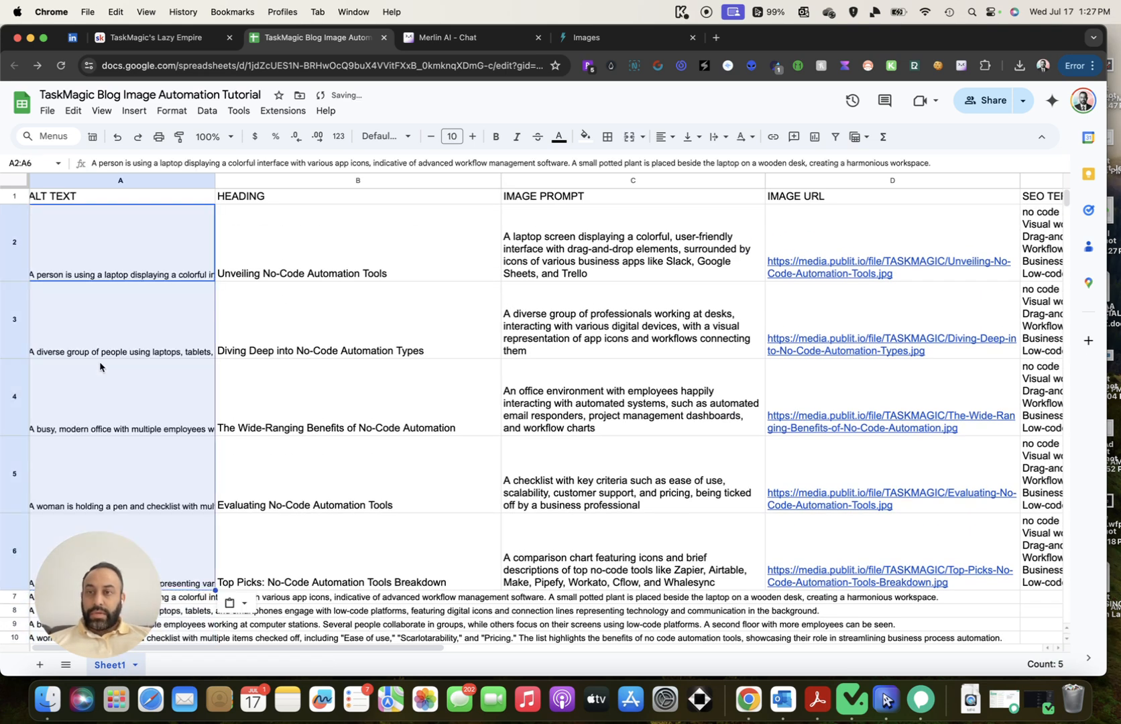
Clear the leftover descriptions from cells A7:A11
scroll(142, 380, "down", 5)
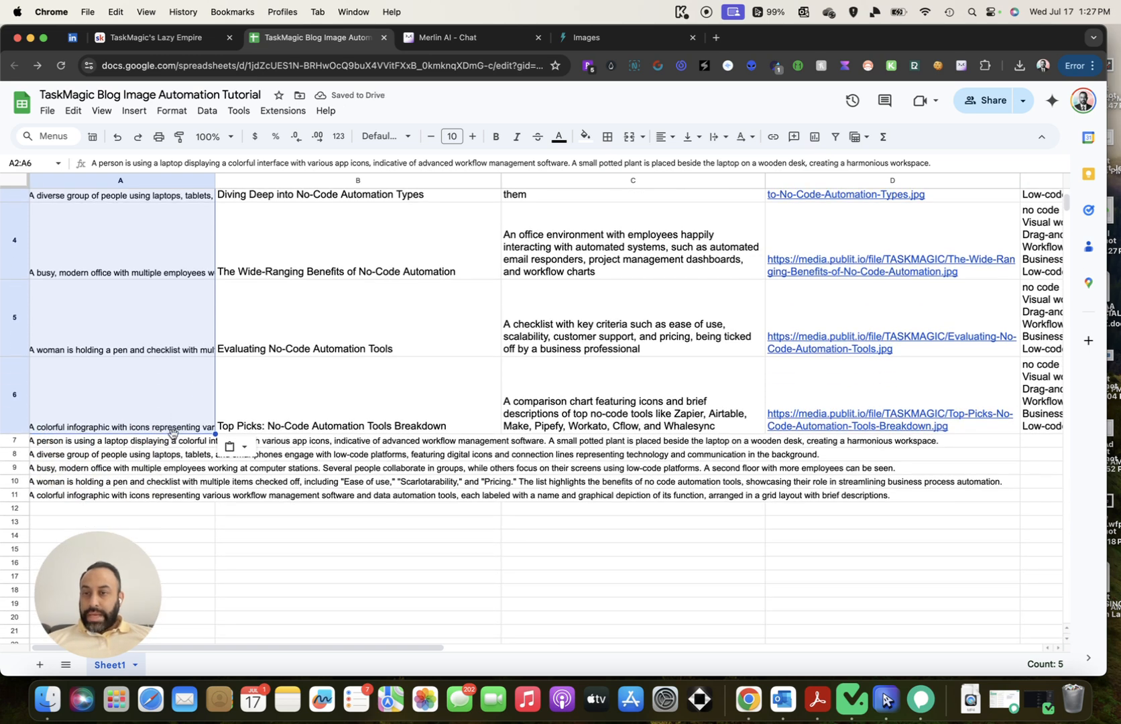
left_click(163, 444)
left_click(154, 497, "shift")
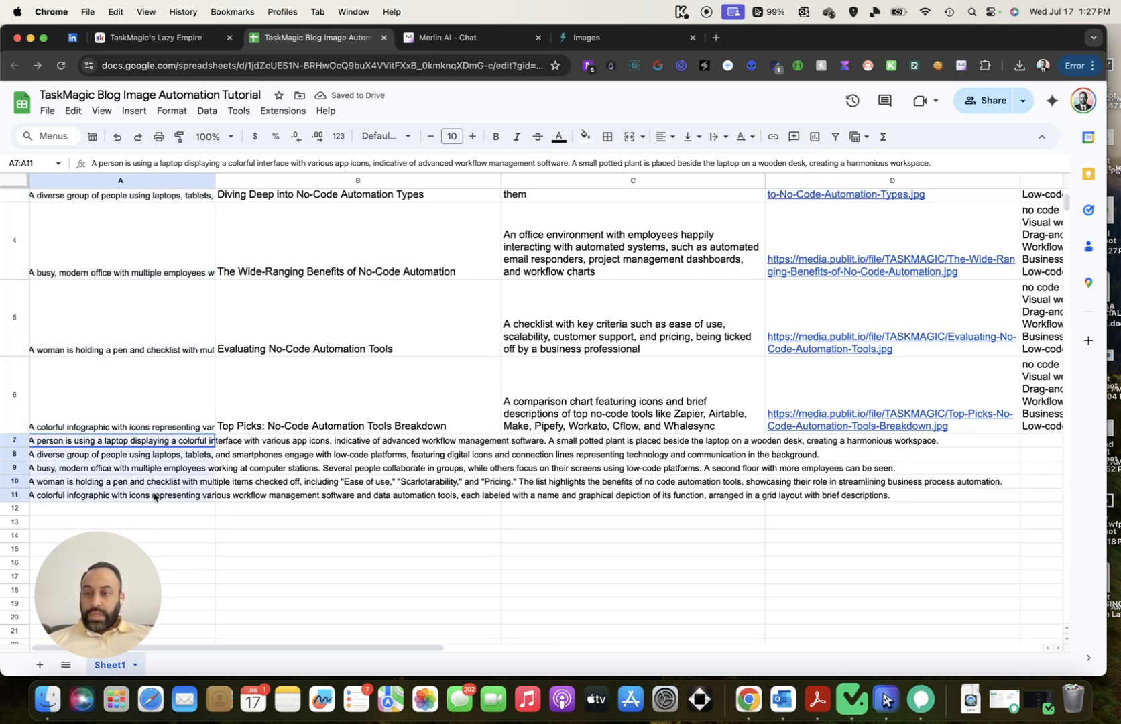
key("Delete")
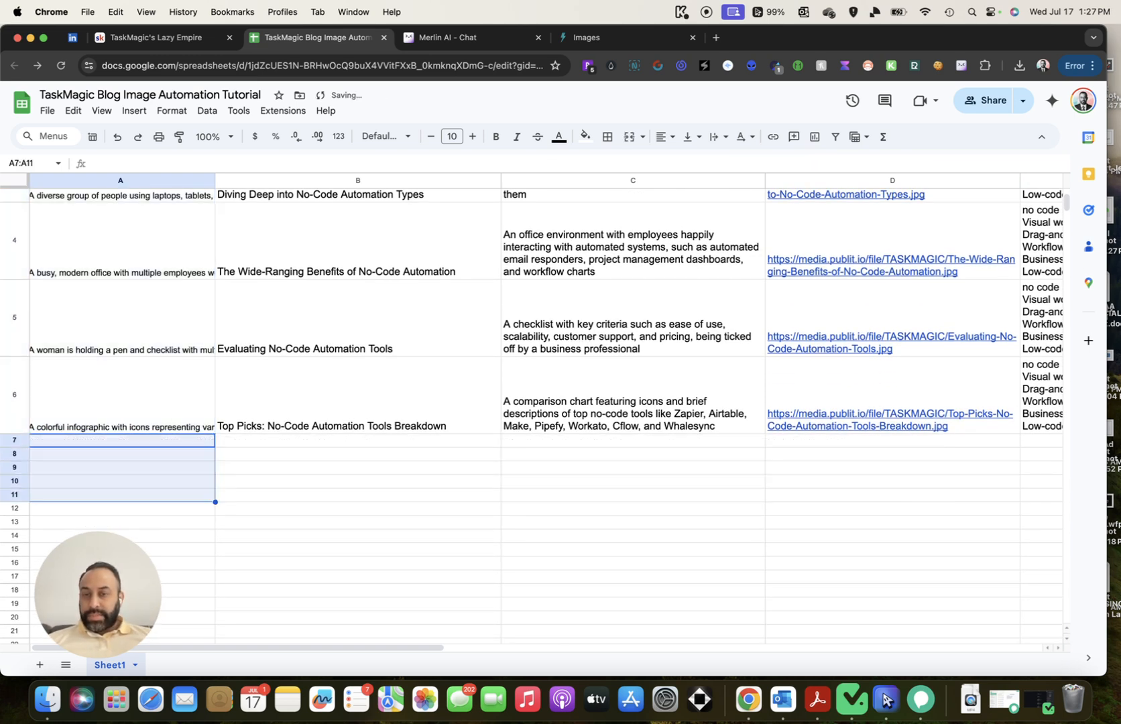
scroll(402, 477, "up", 5)
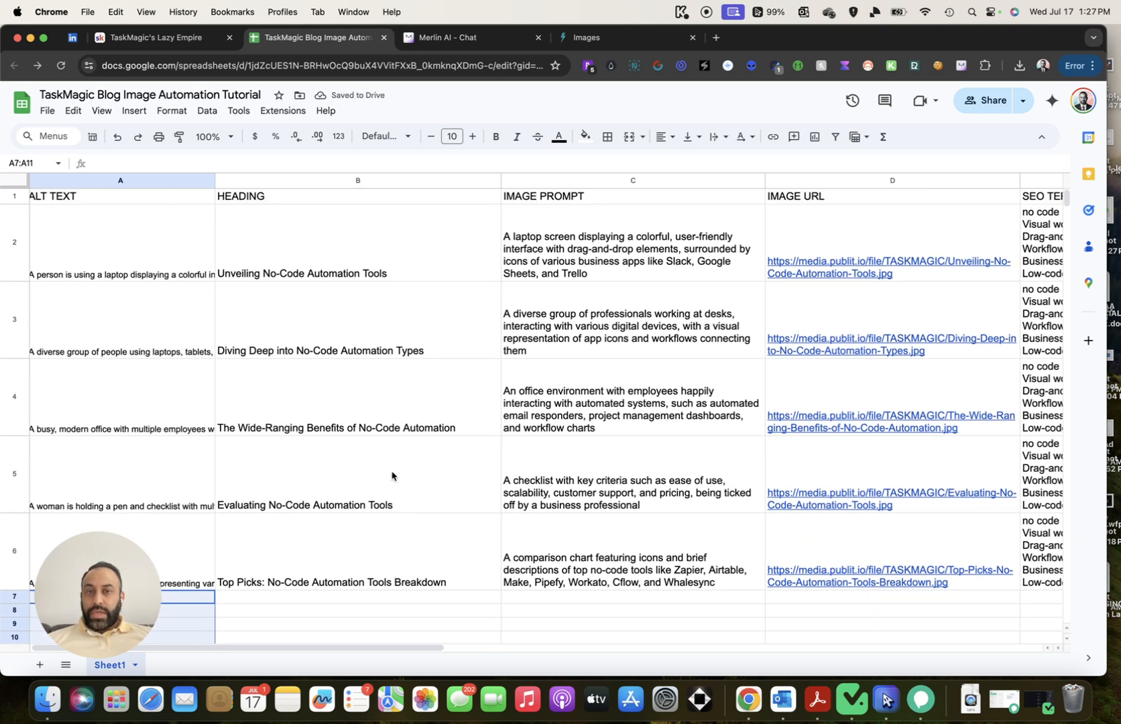
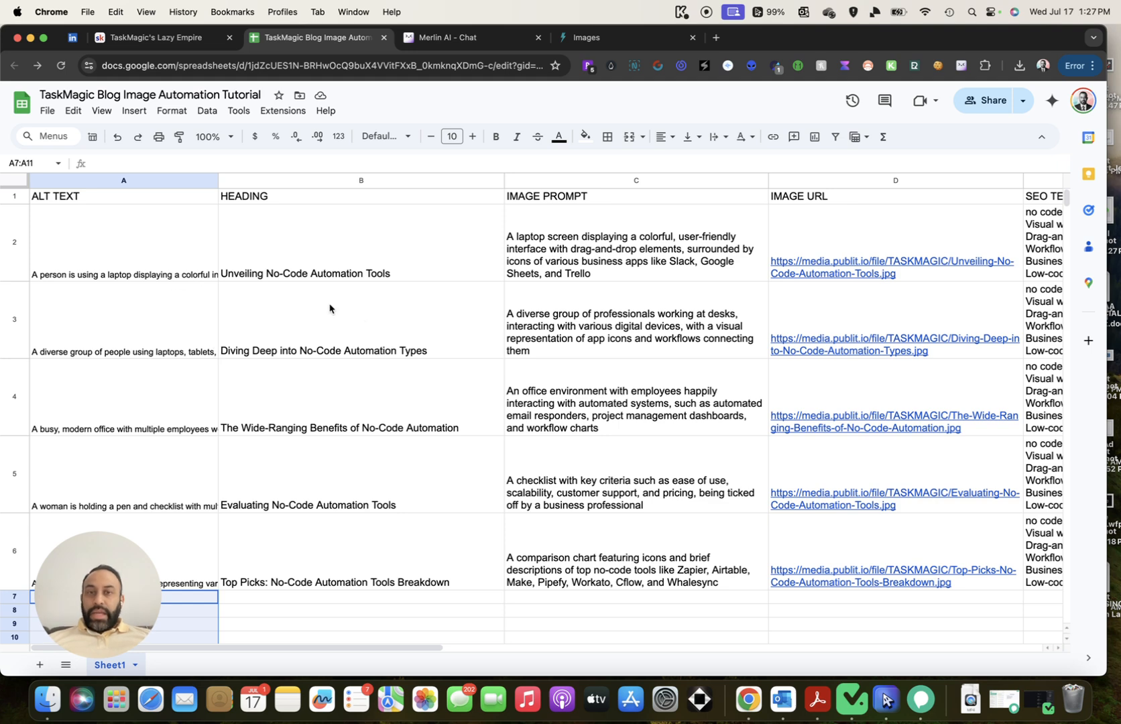
Load kwhero.com in a new browser tab
scroll(348, 317, "right", 5)
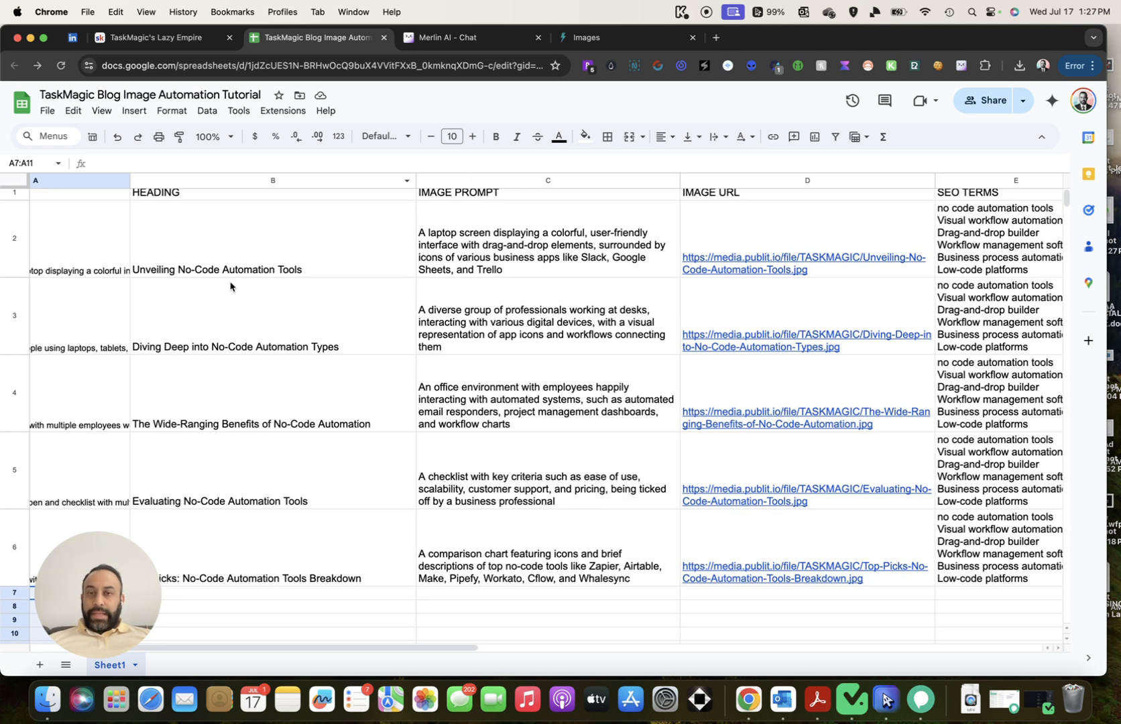
scroll(398, 296, "right", 2)
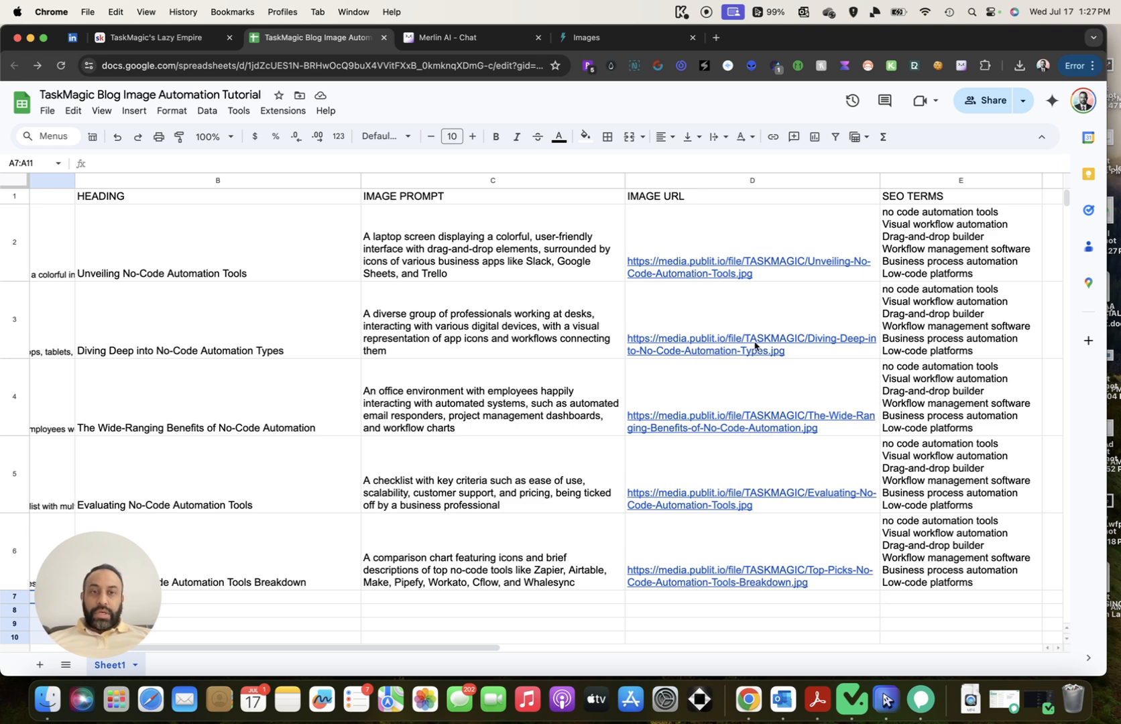
mouse_move(754, 349)
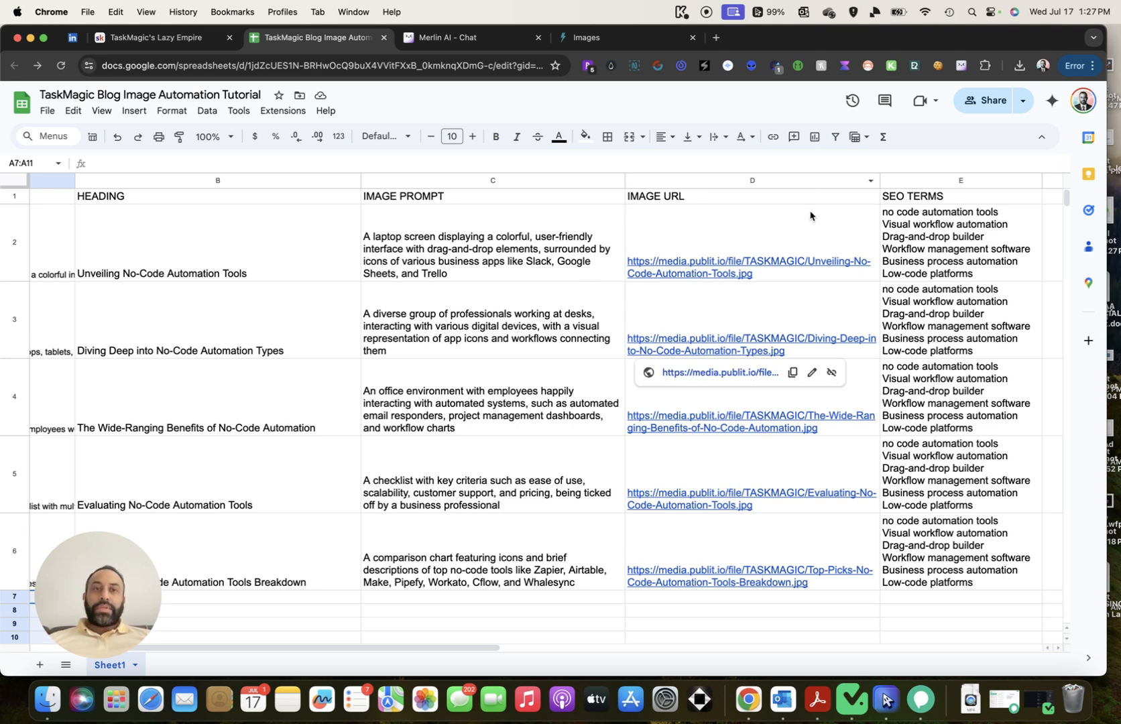
scroll(670, 234, "right", 5)
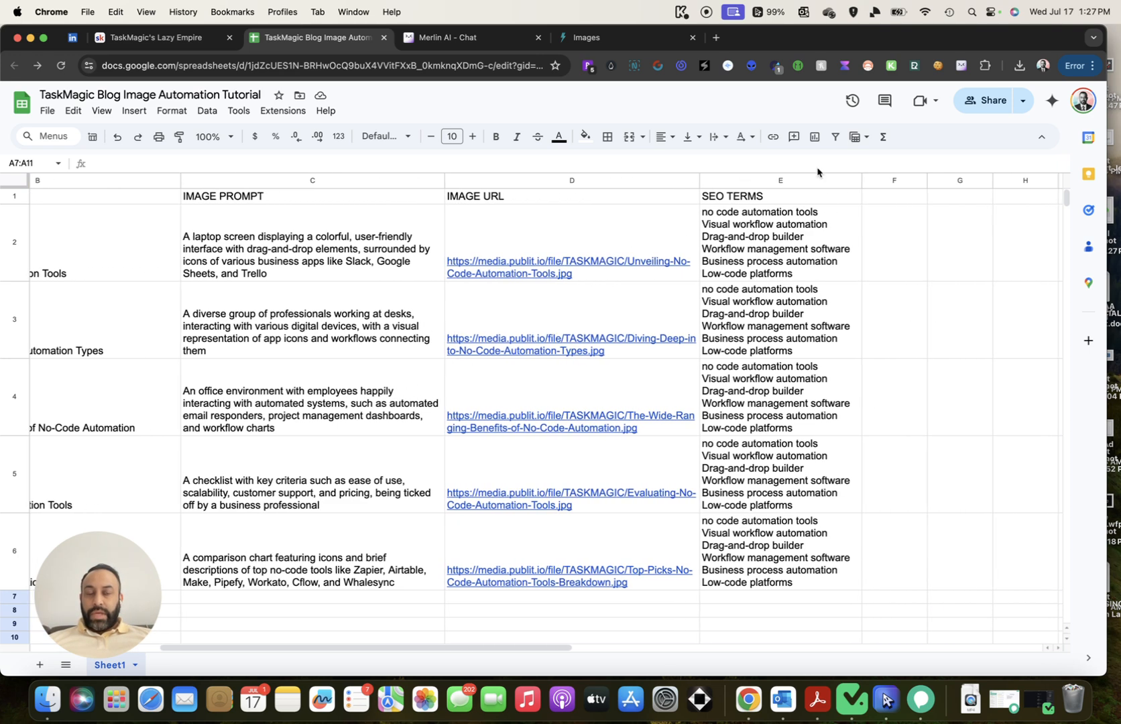
scroll(771, 307, "left", 5)
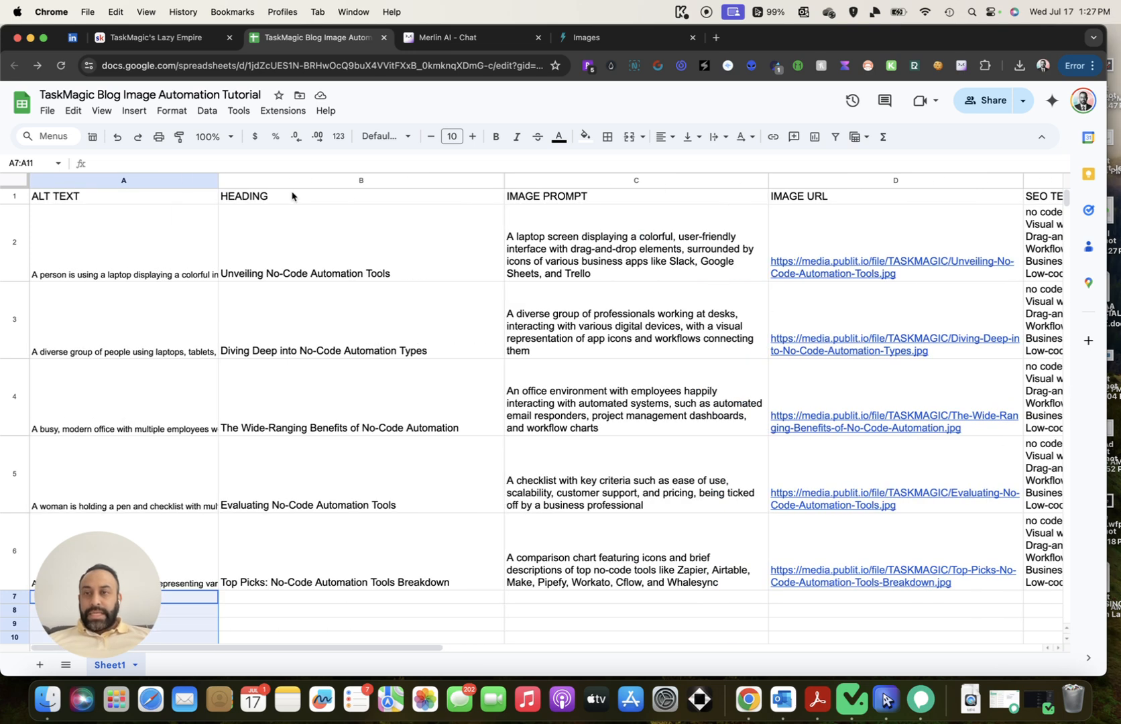
scroll(199, 210, "down", 1)
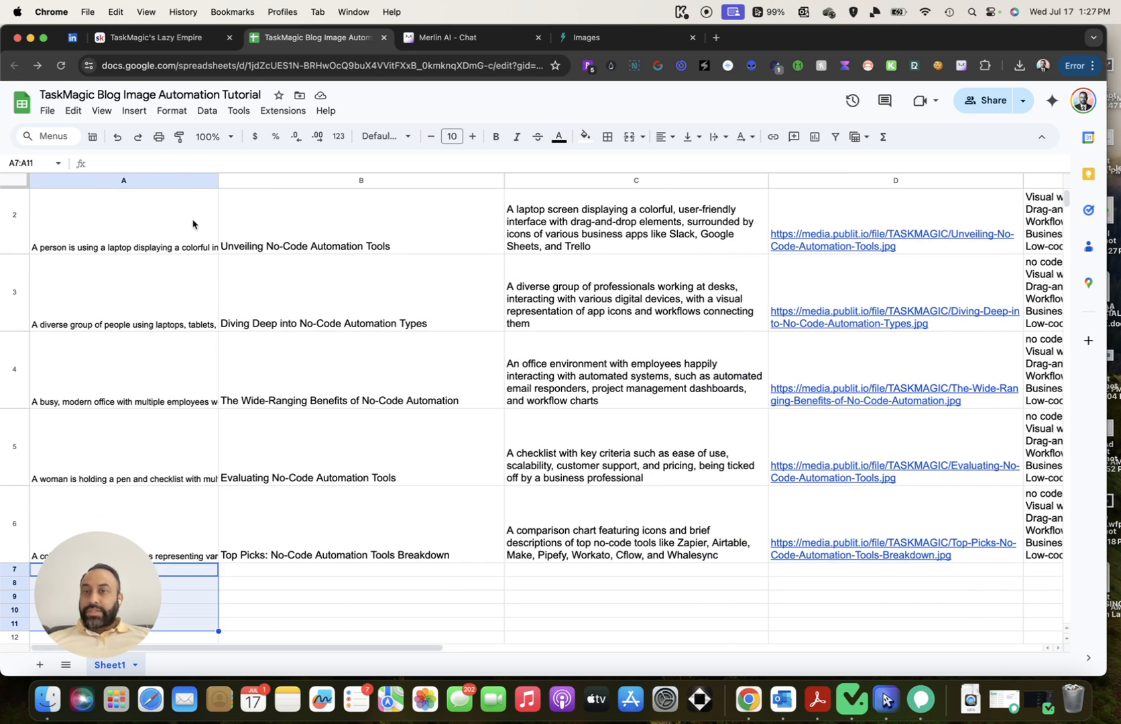
left_click(715, 38)
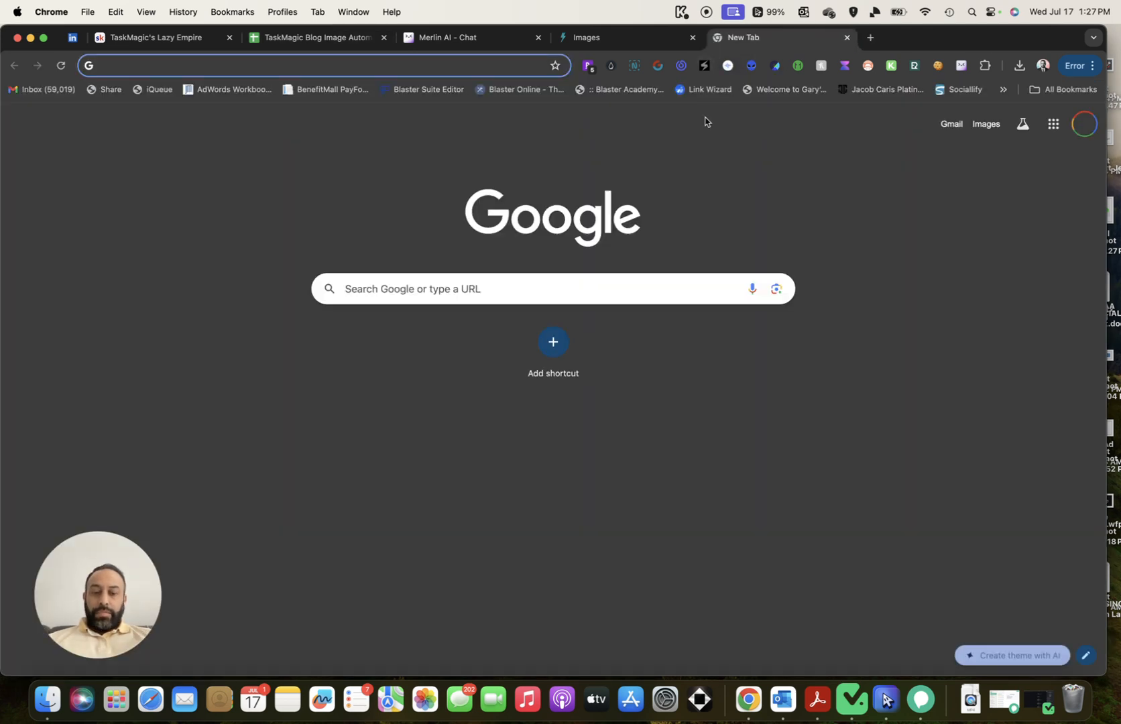
type("kew")
key("BackSpace")
key("BackSpace")
type("w")
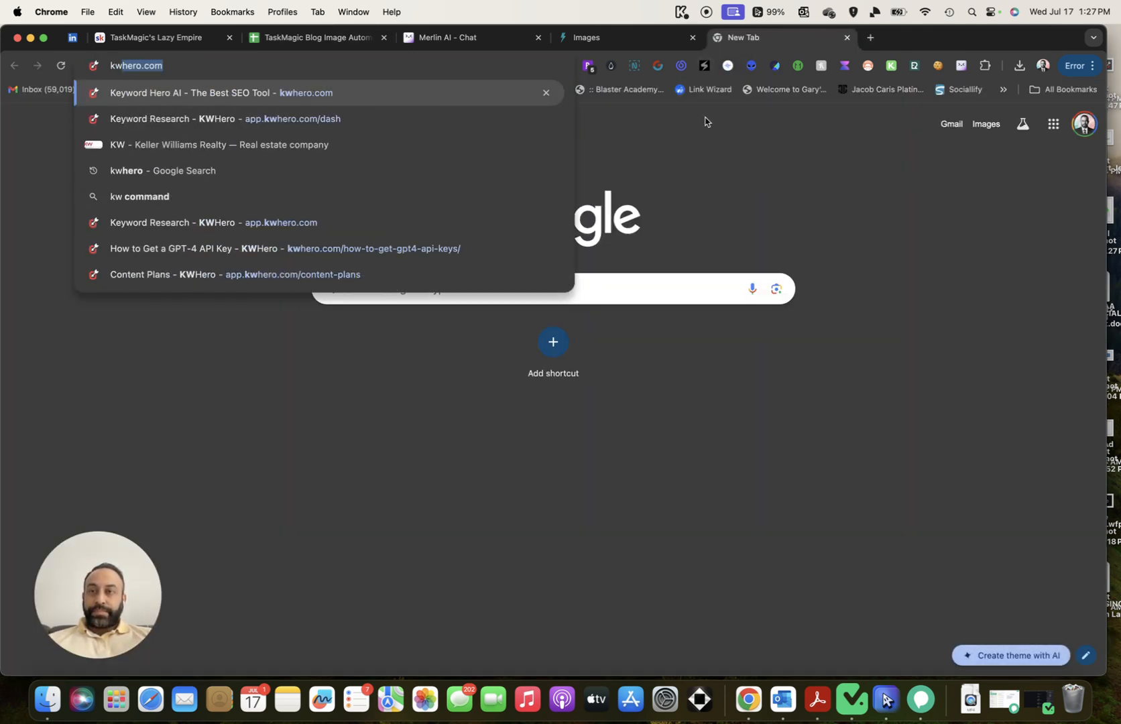
key("Return")
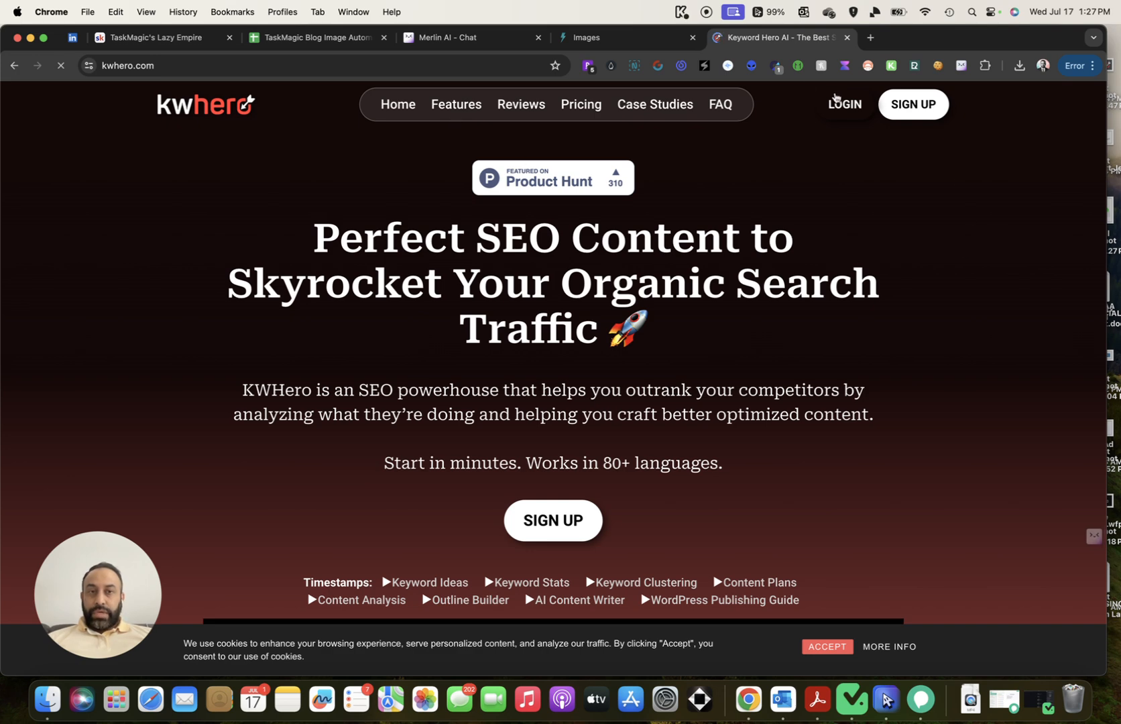
Log in and open the 'no code automation tools' article from Content Creation
left_click(847, 105)
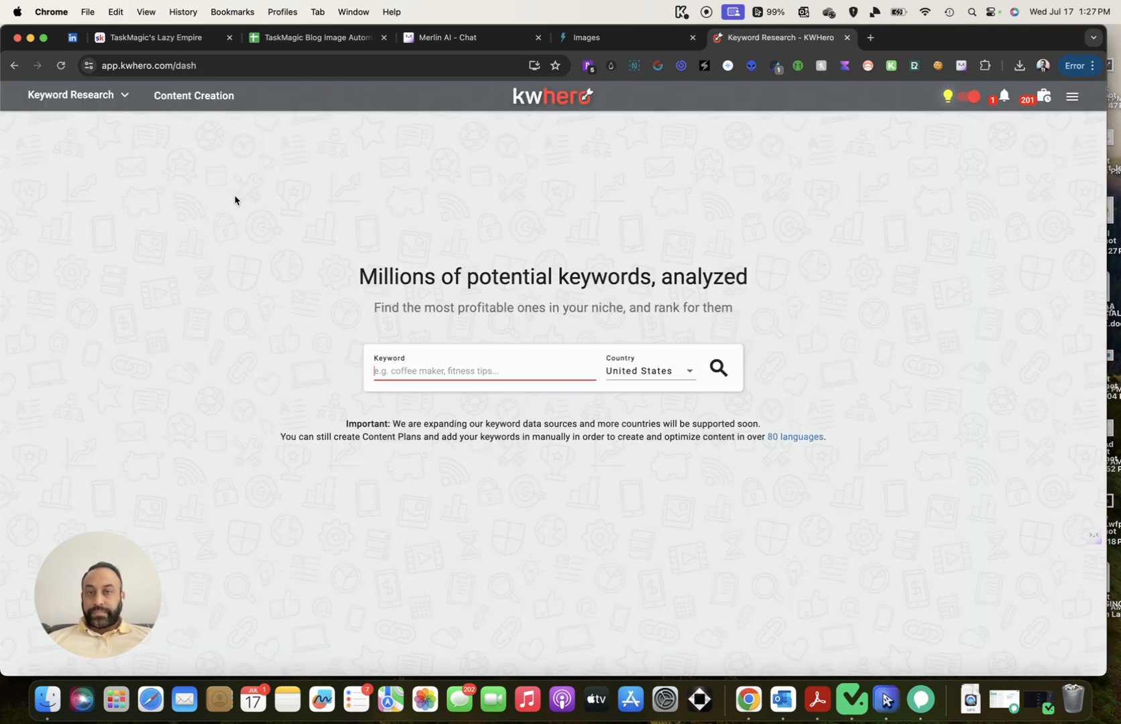
left_click(194, 95)
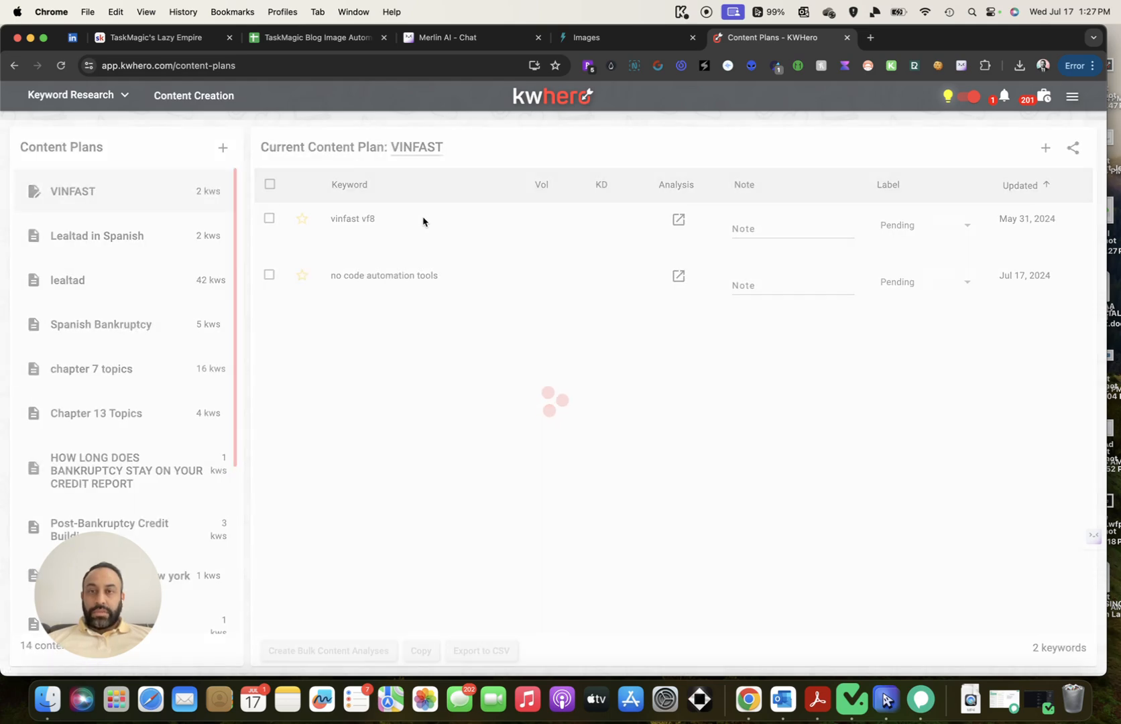
left_click(678, 276)
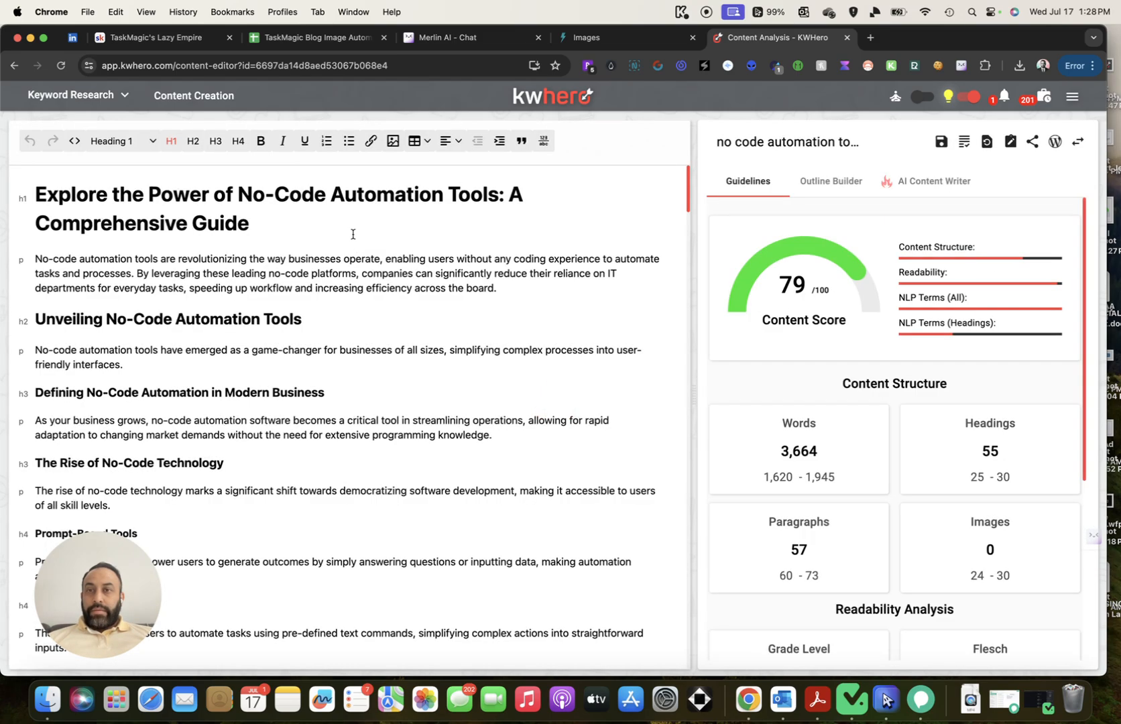
scroll(351, 248, "down", 1)
Copy the first image link from D2 and add a blank line under the Unveiling heading
left_click(314, 38)
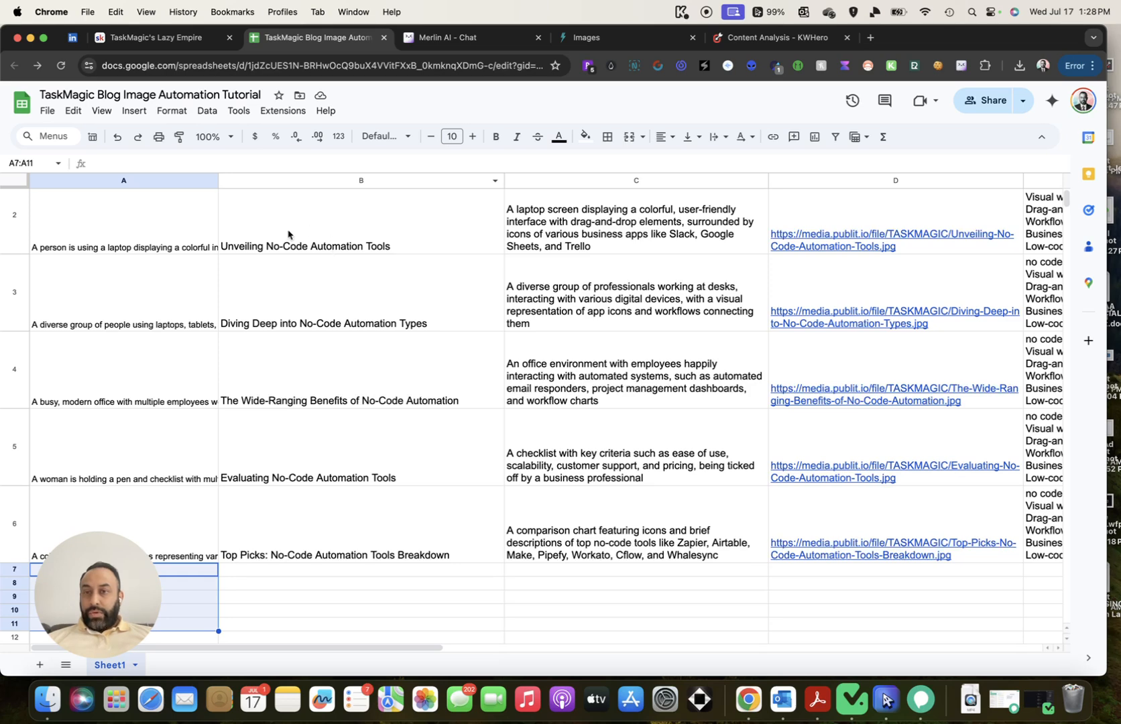
left_click(808, 208)
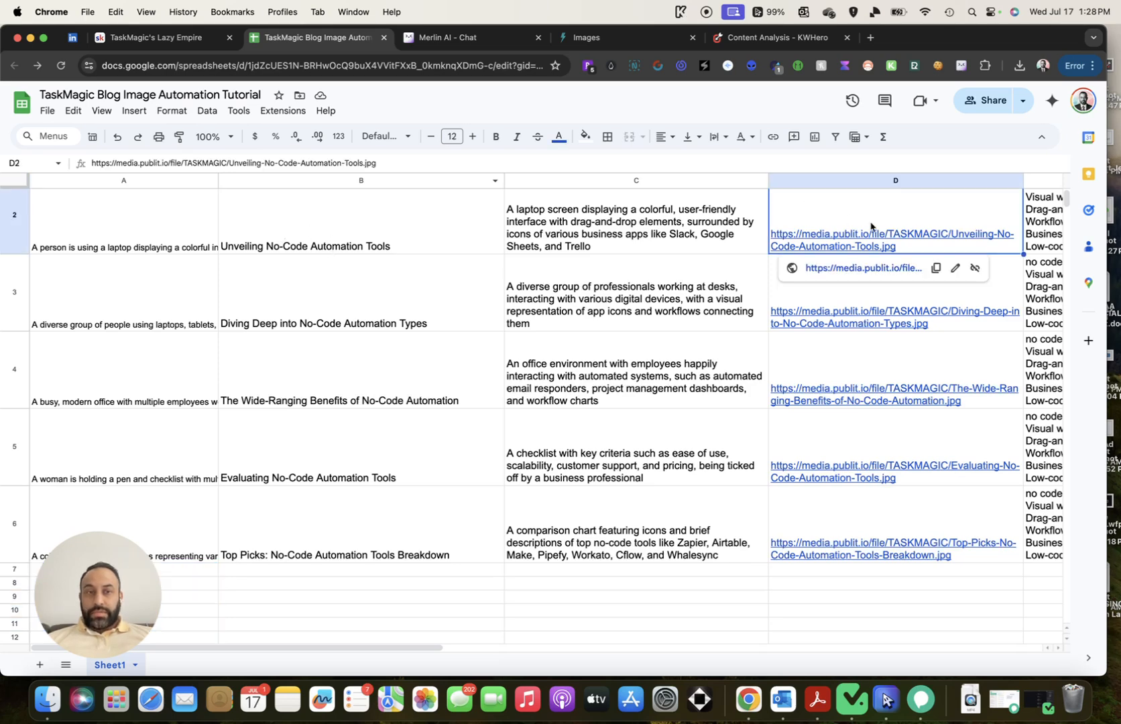
left_click(936, 272)
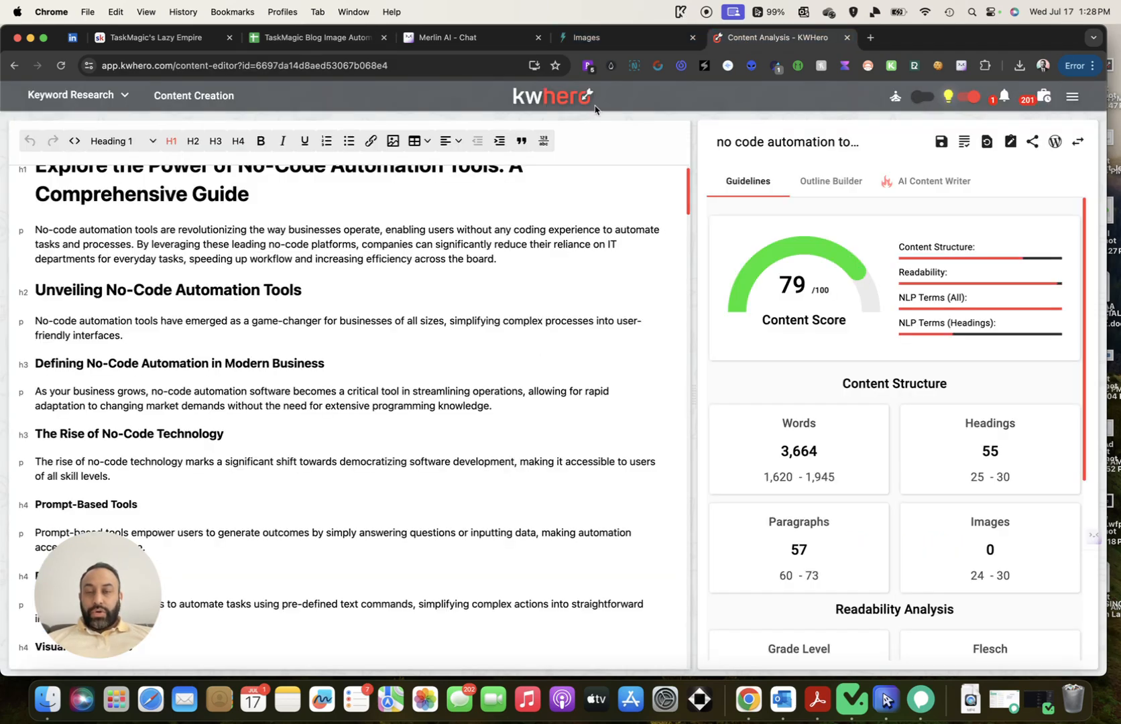
left_click(778, 38)
left_click(380, 297)
key("Return")
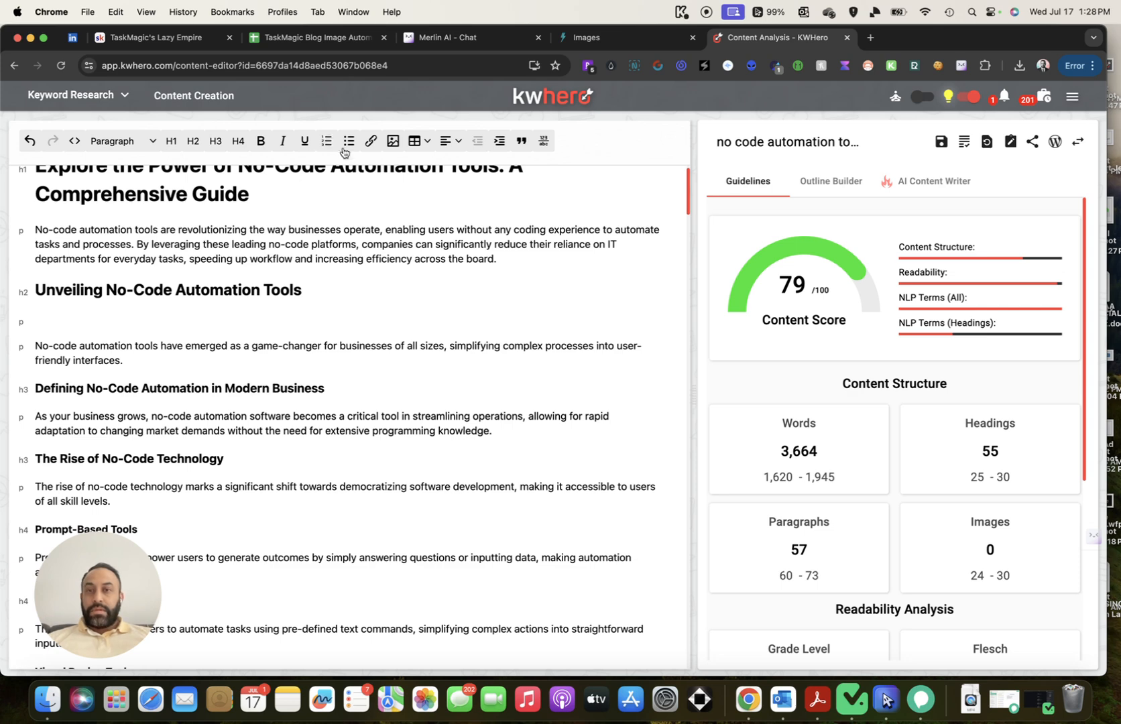
Start an image insert with the copied URL as source and width 500
left_click(393, 141)
left_click(525, 321)
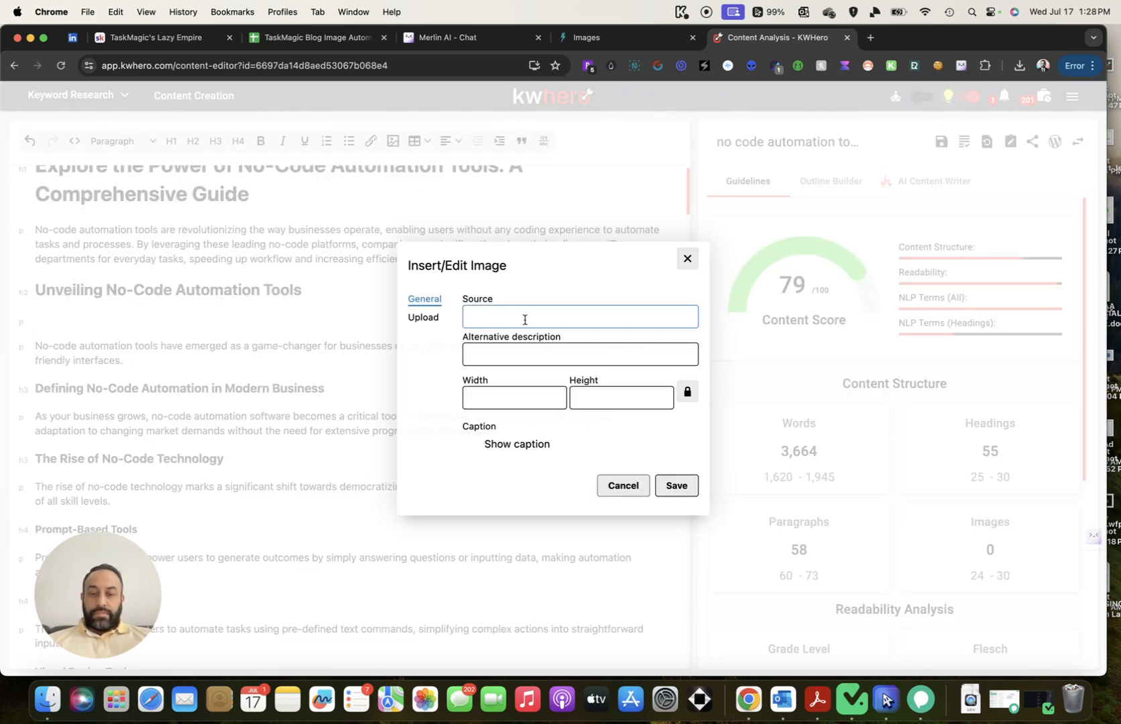
key("super+v")
left_click_drag(496, 403, 408, 401)
type("500")
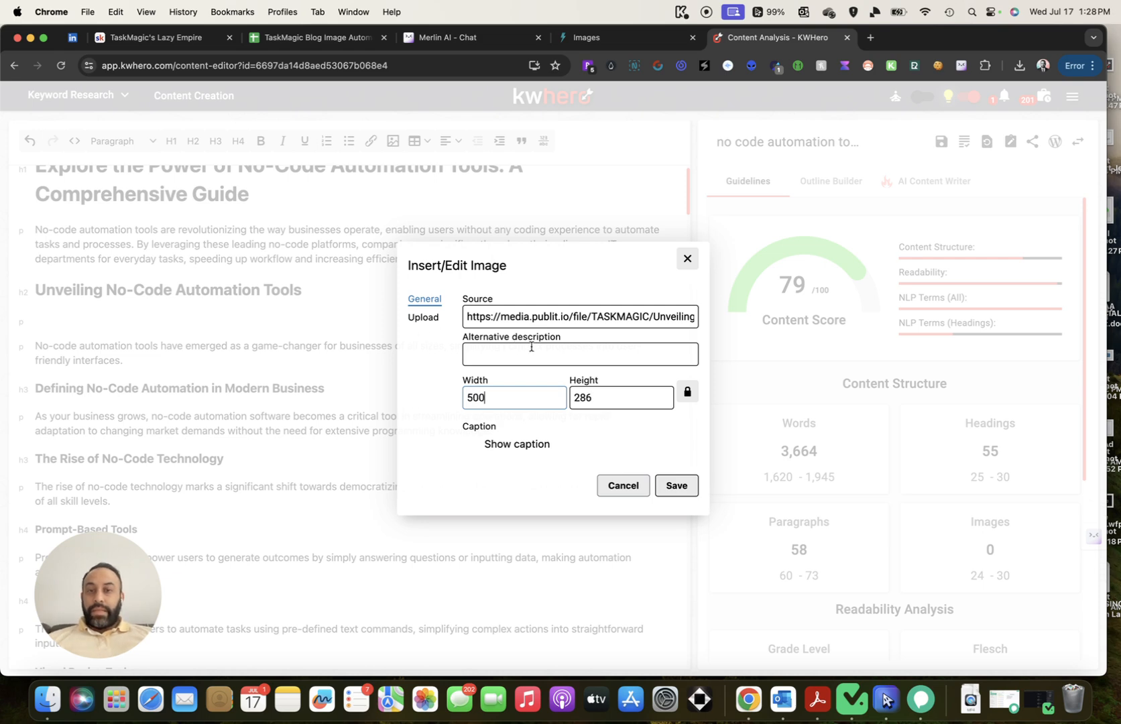
Paste the A2 alt text as the image description and save the image
left_click(312, 42)
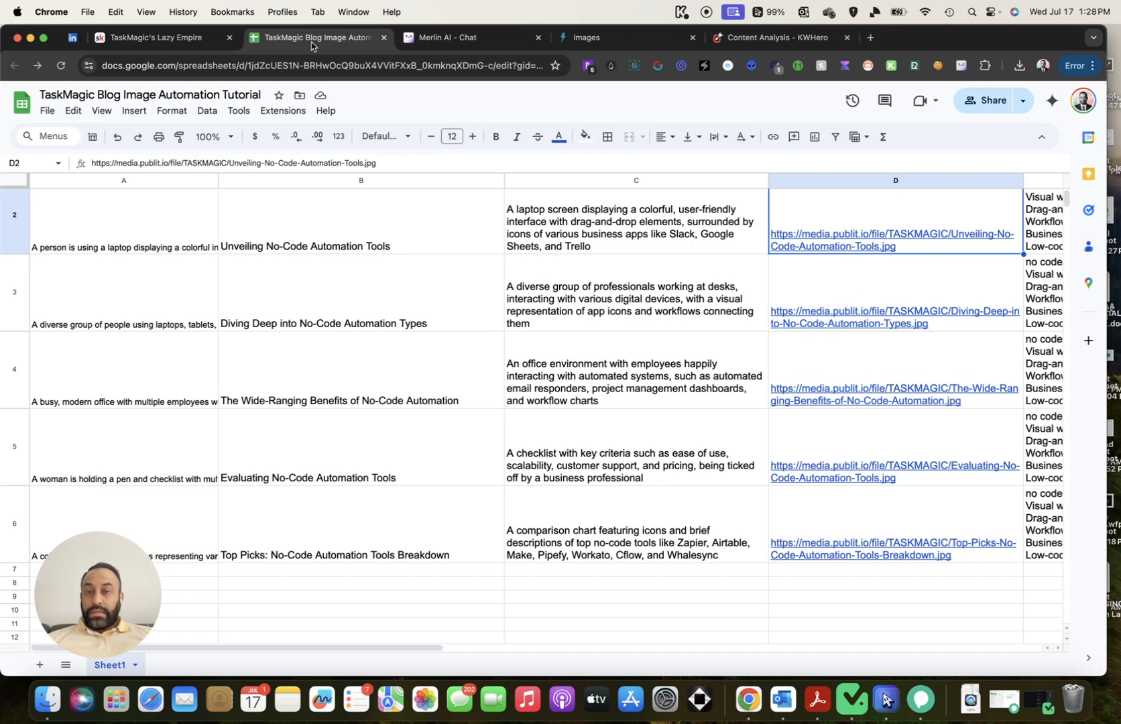
left_click(82, 209)
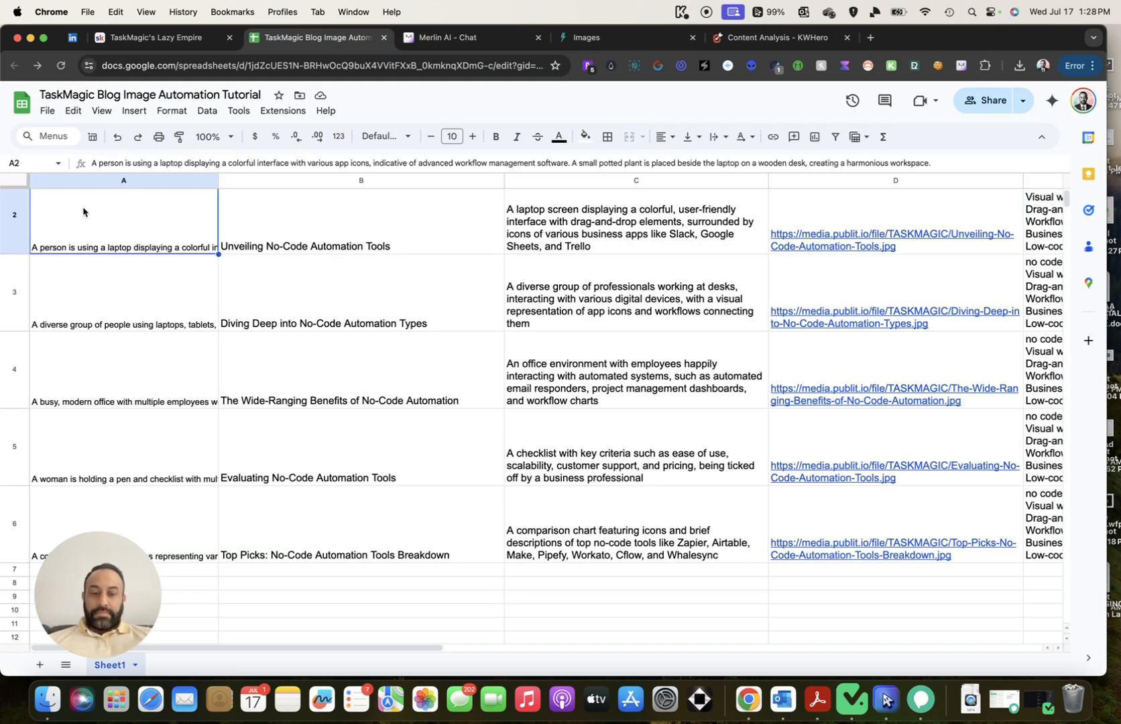
left_click(771, 37)
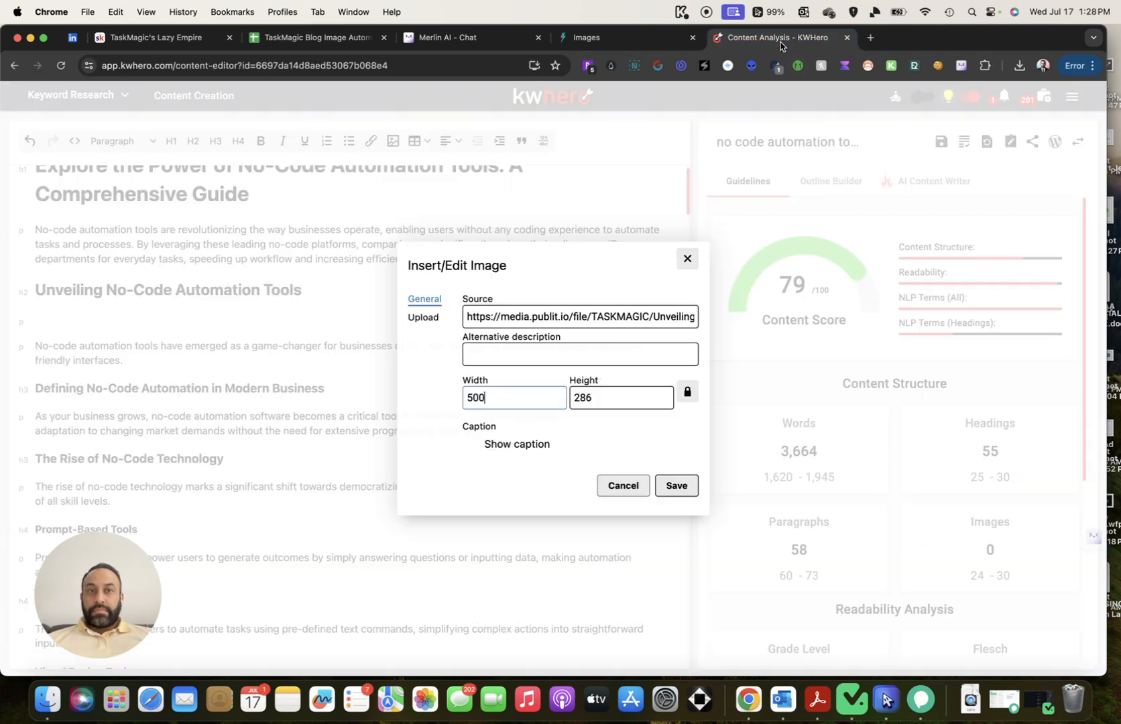
left_click(601, 359)
key("super+v")
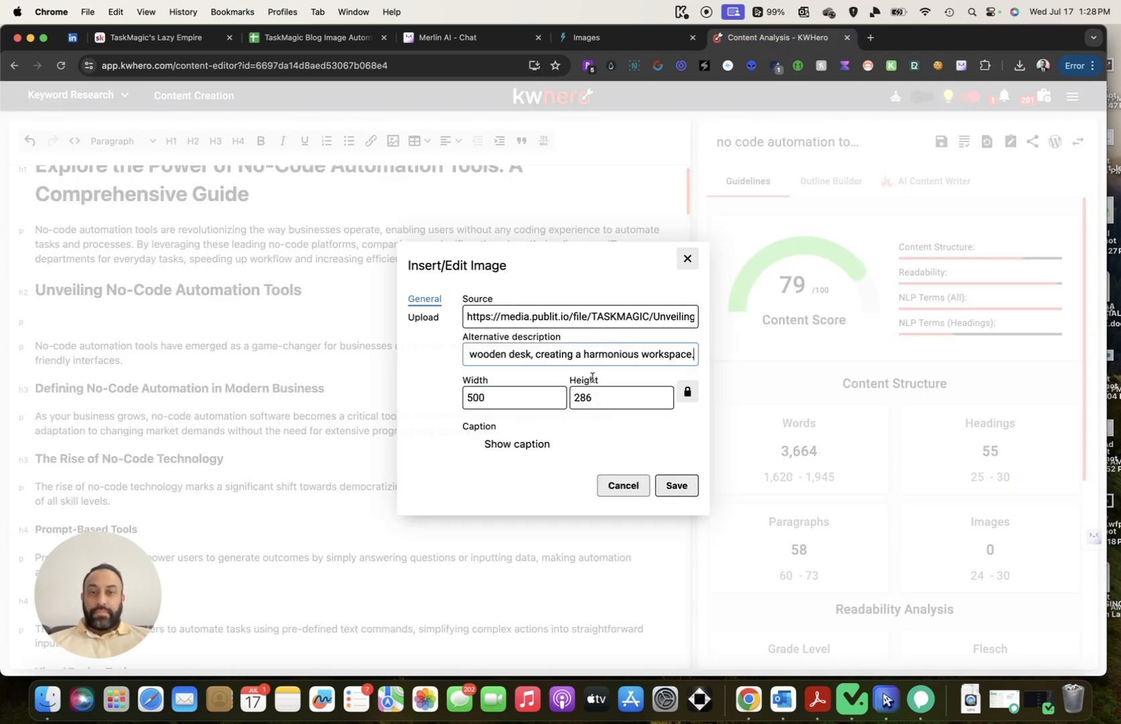
left_click(675, 484)
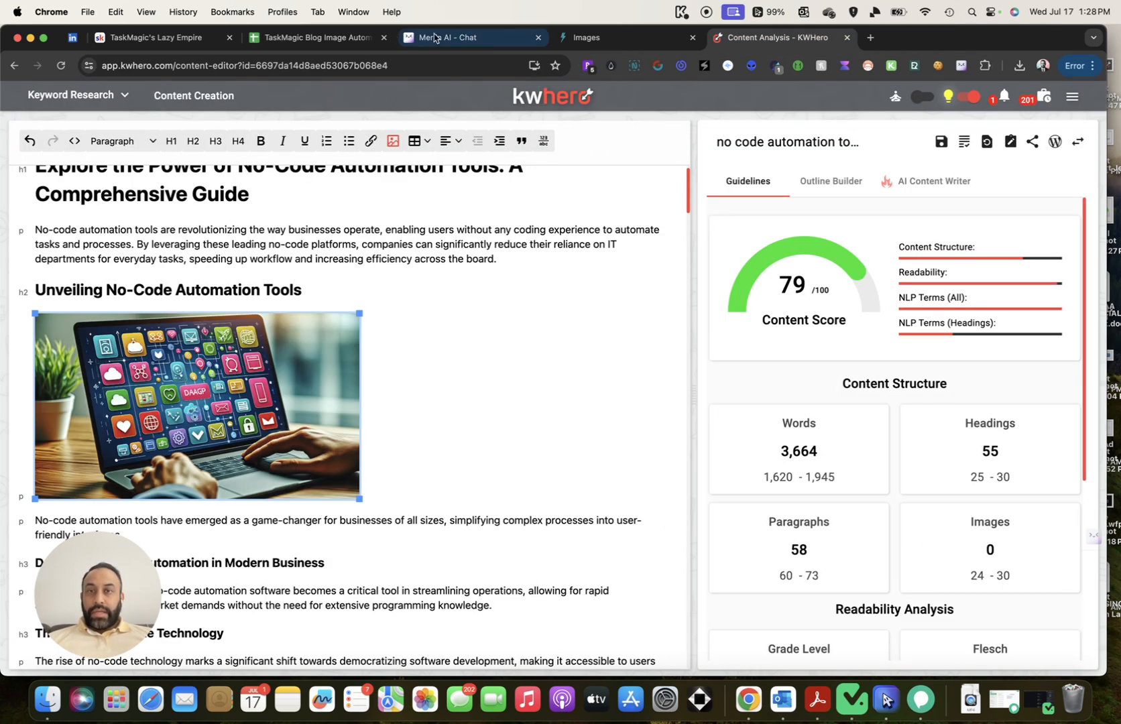
left_click(312, 38)
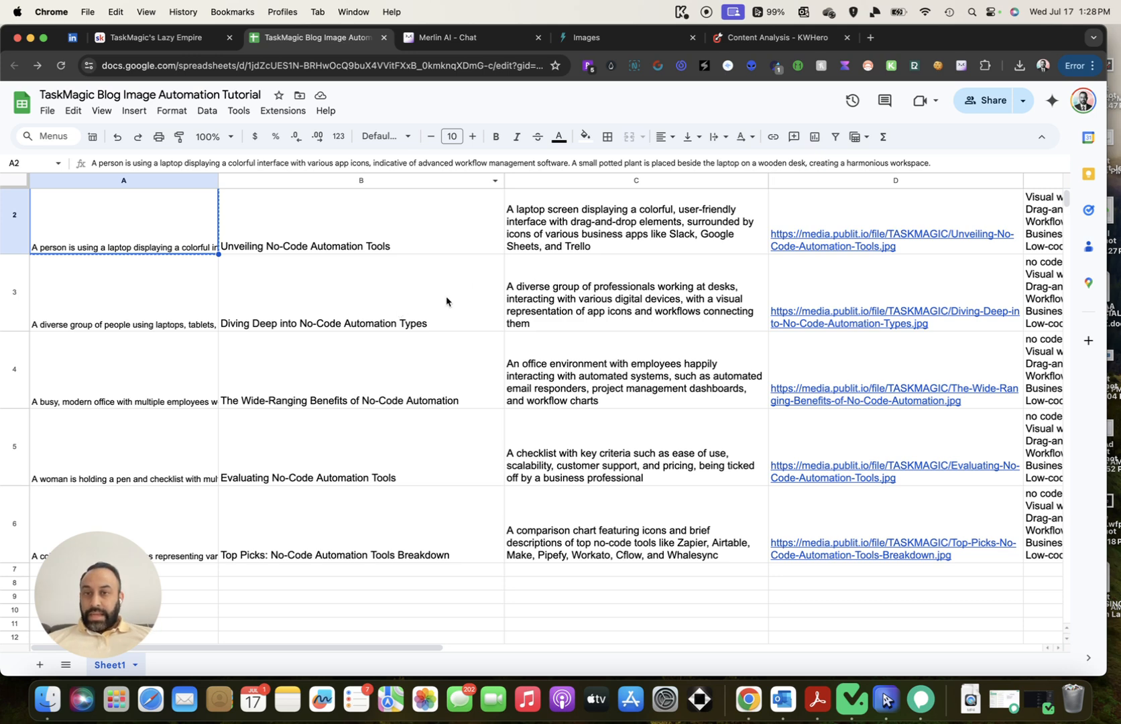
Add a blank line under the 'Diving Deep into No-Code Automation Types' heading
left_click(778, 37)
scroll(552, 288, "down", 10)
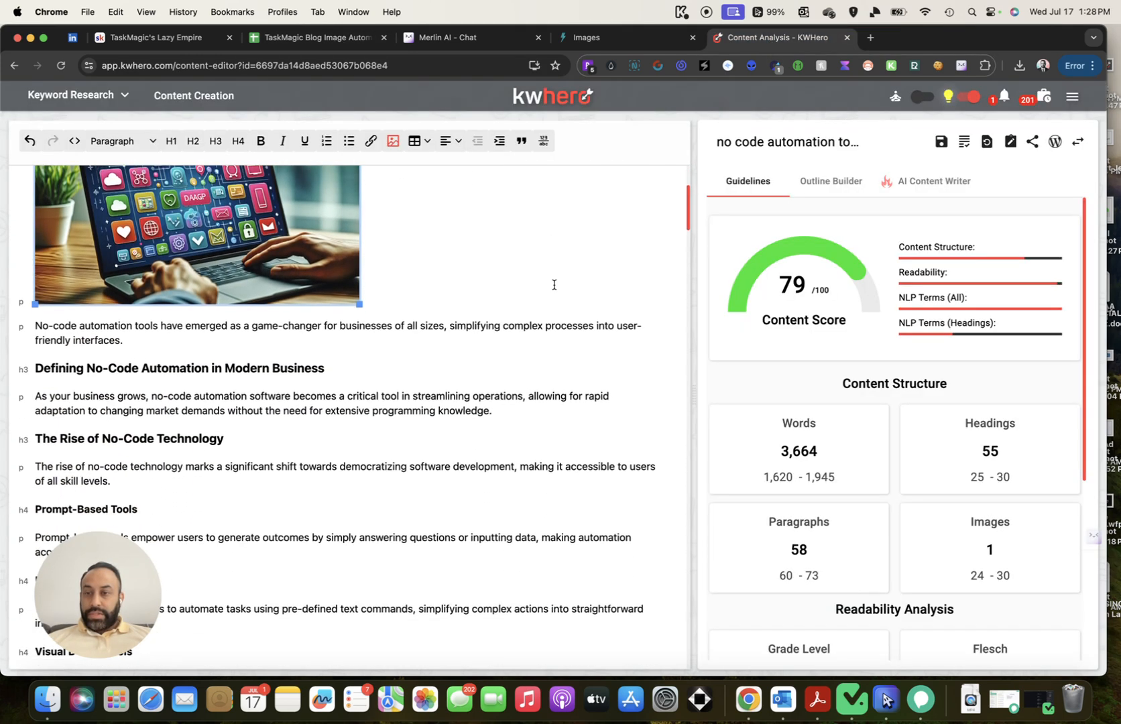
left_click(418, 418)
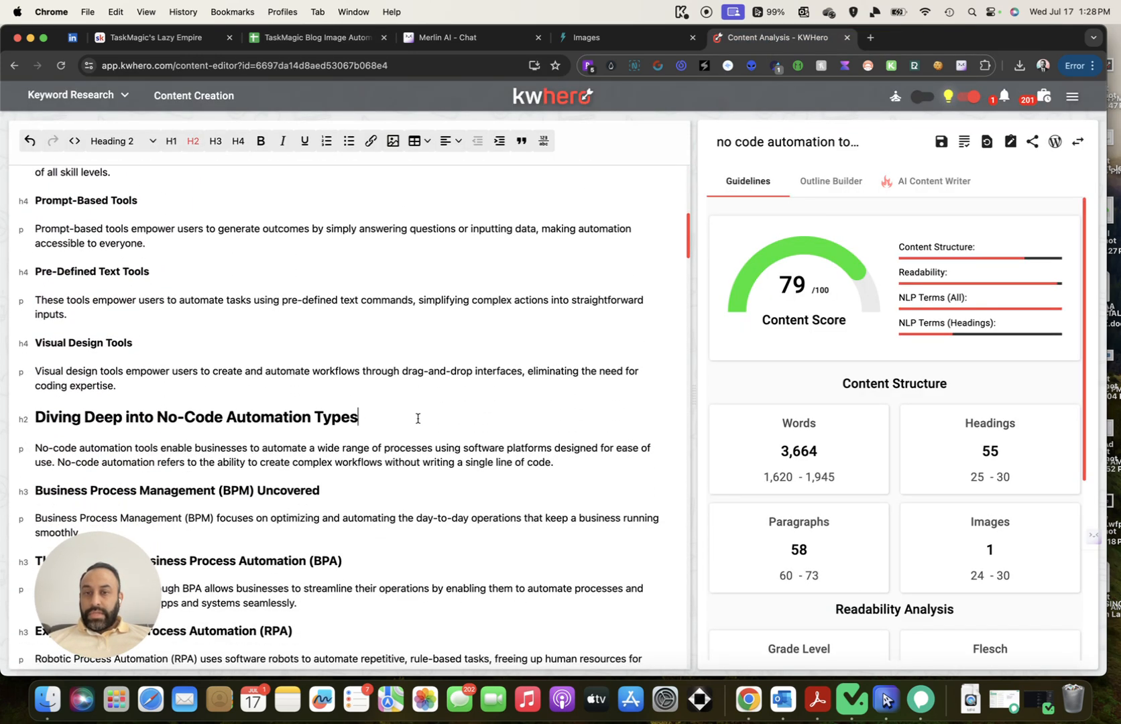
key("Return")
Copy the D3 image link and start an image insert with it at width 500
left_click(298, 37)
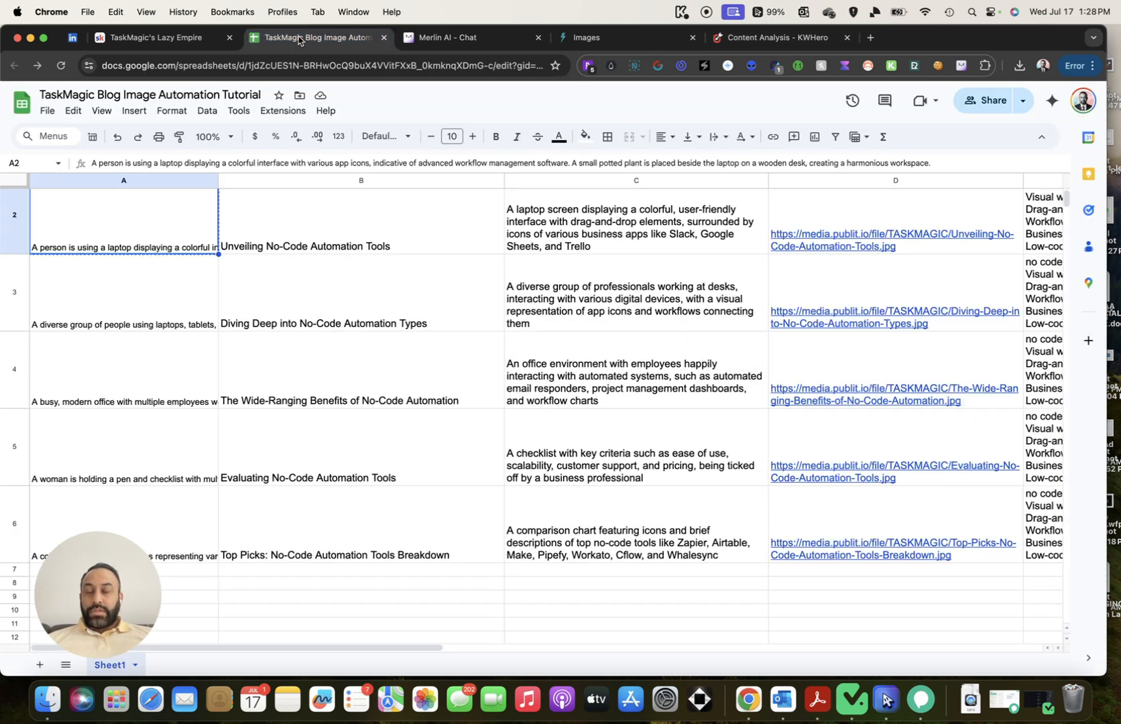
left_click(884, 293)
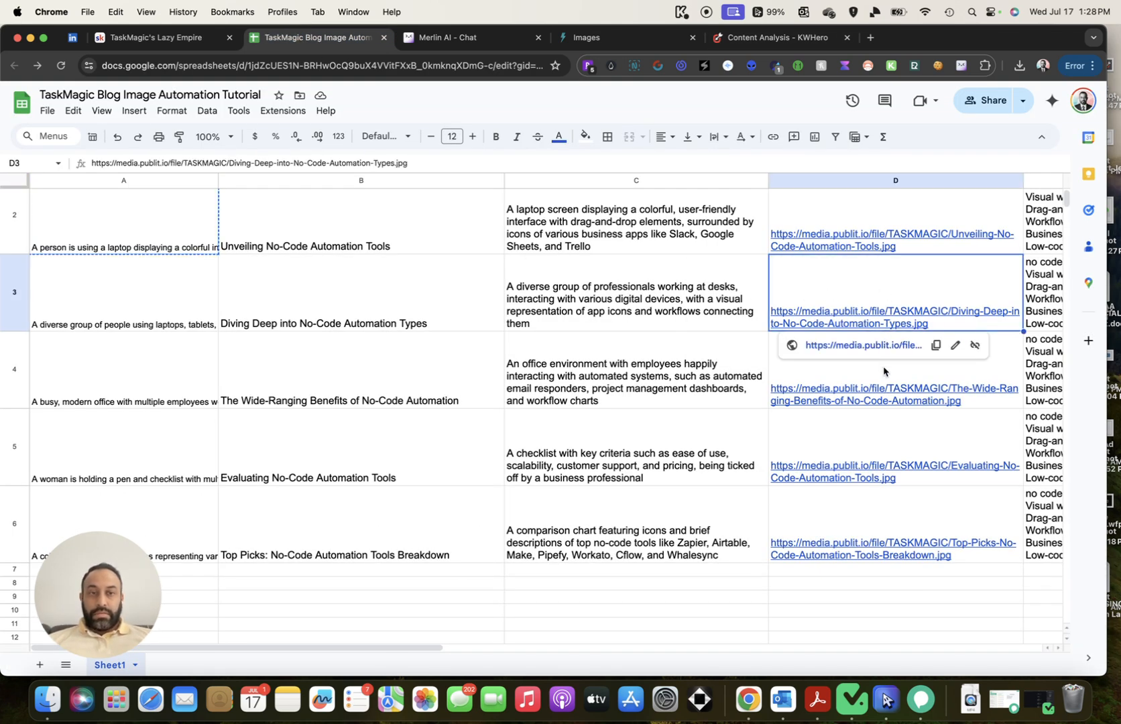
left_click(936, 344)
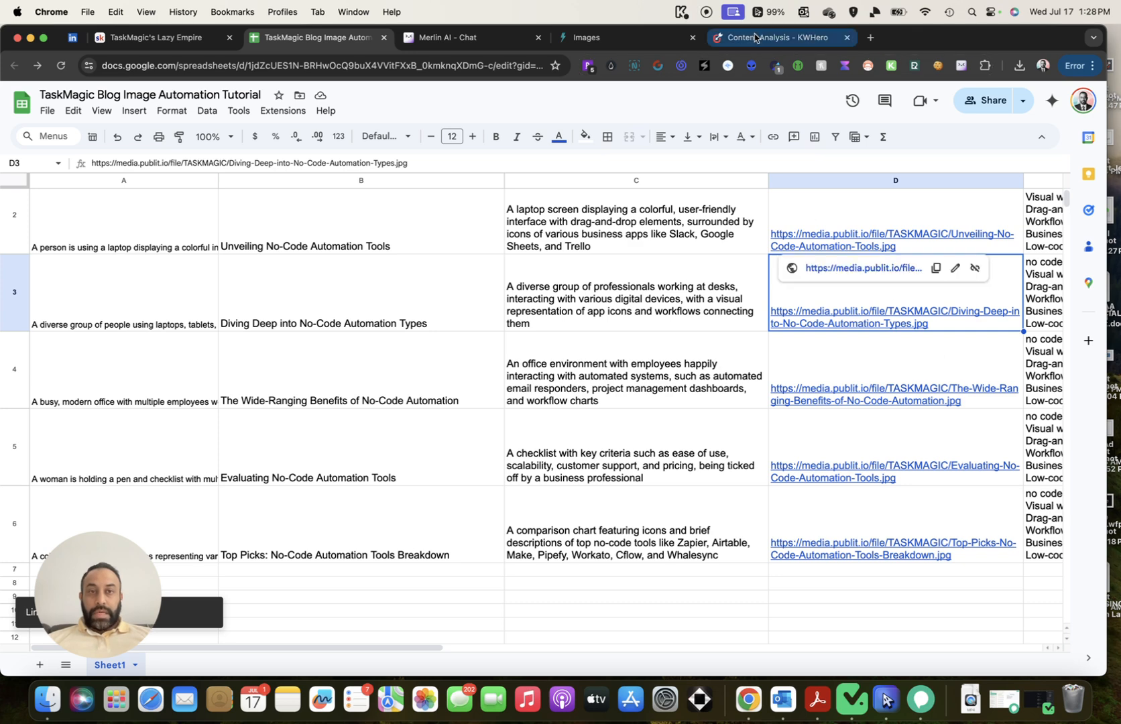
left_click(758, 38)
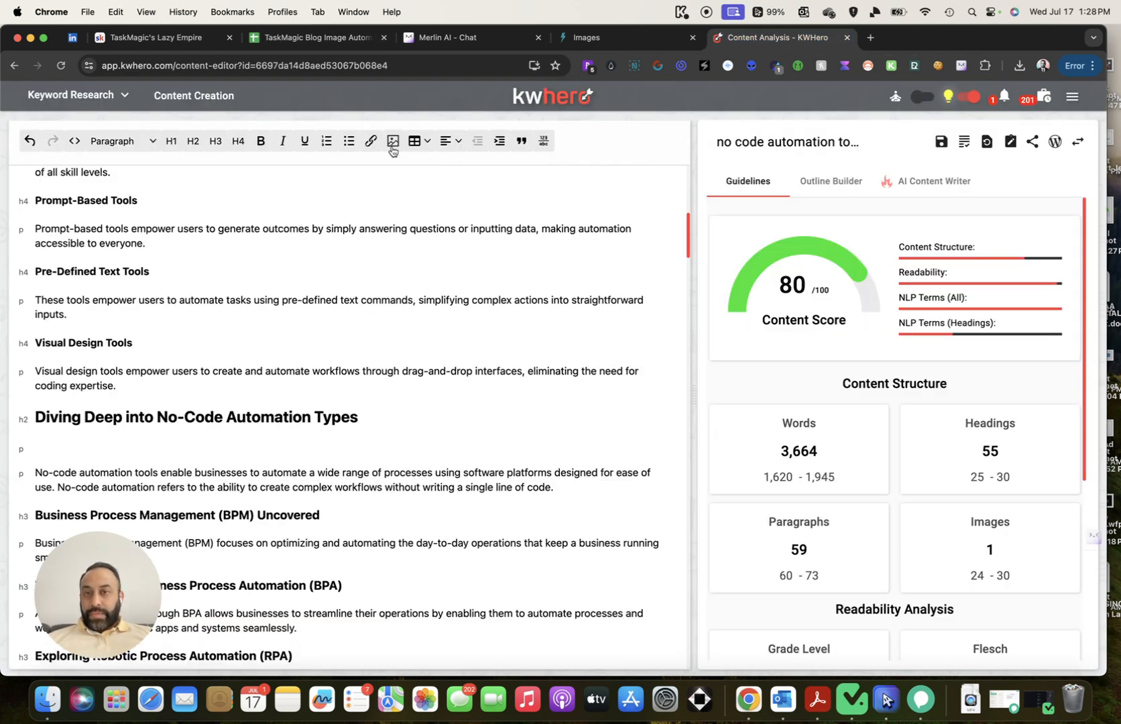
left_click(393, 141)
left_click(499, 319)
key("super+v")
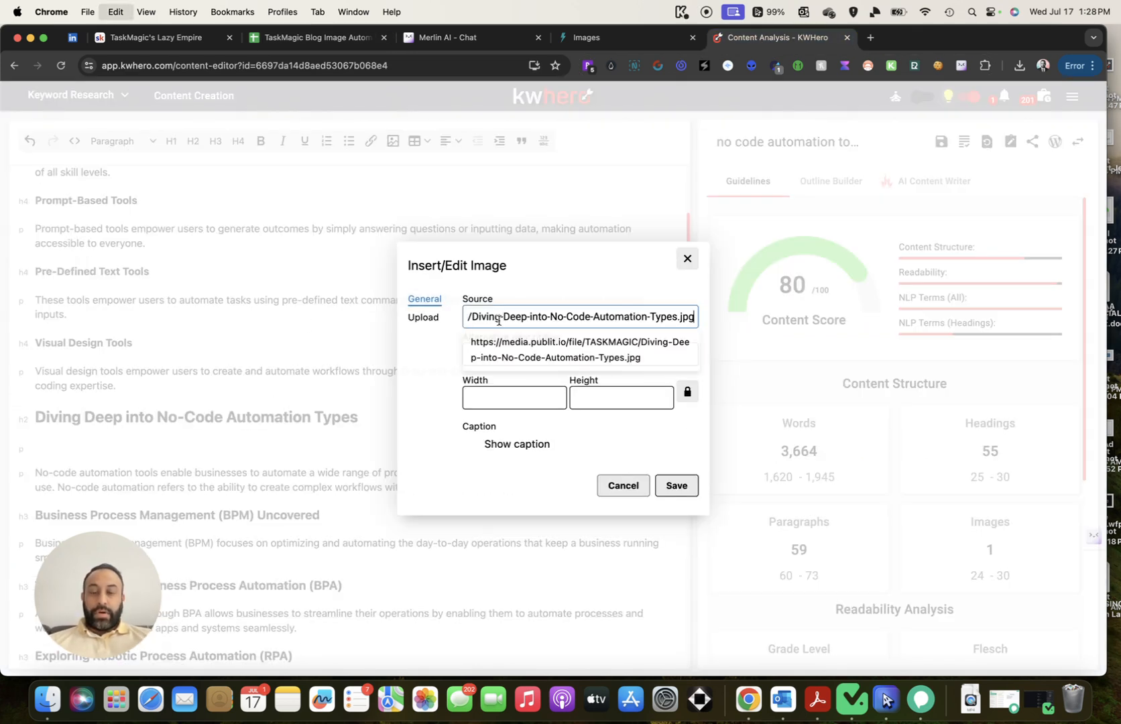
left_click_drag(497, 395, 396, 358)
type("500")
Copy the A3 description from the sheet, minimizing the recorder's finished window on the way
left_click(267, 31)
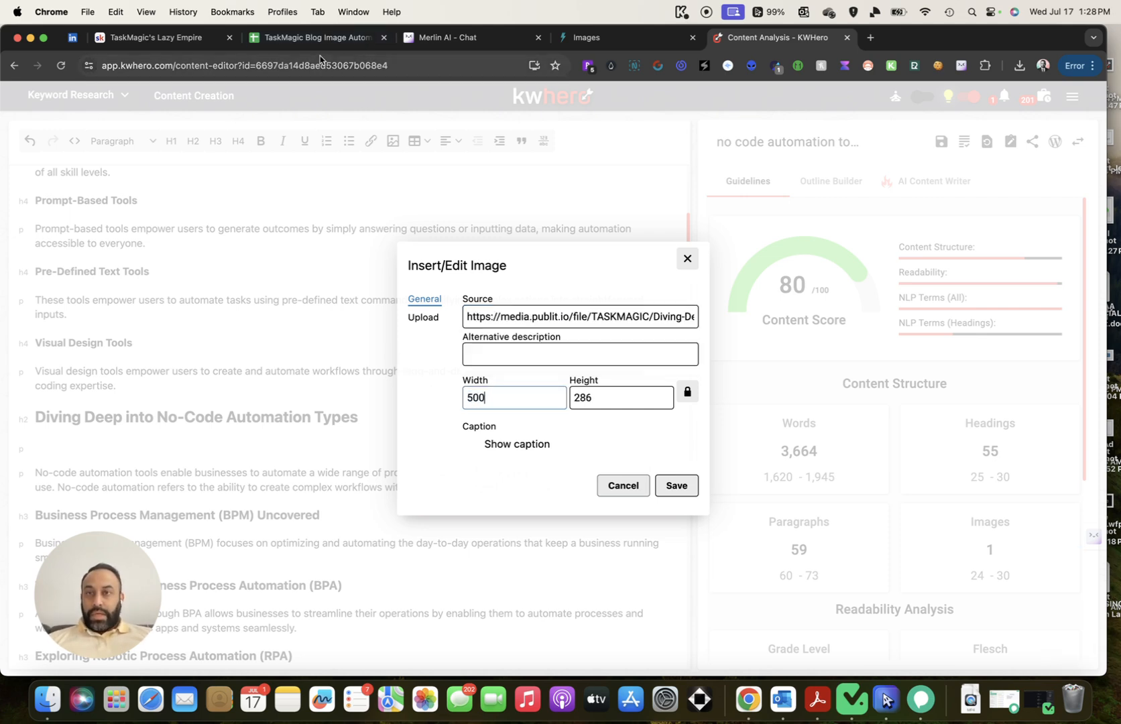
left_click(127, 303)
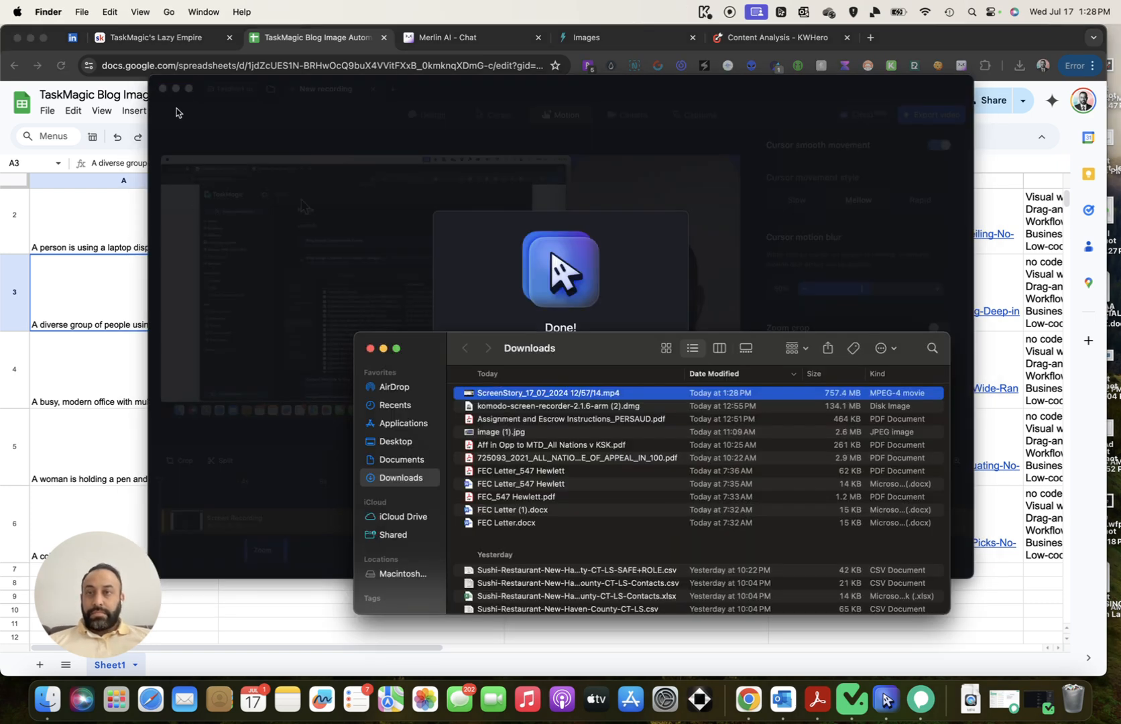
left_click(177, 98)
left_click(175, 89)
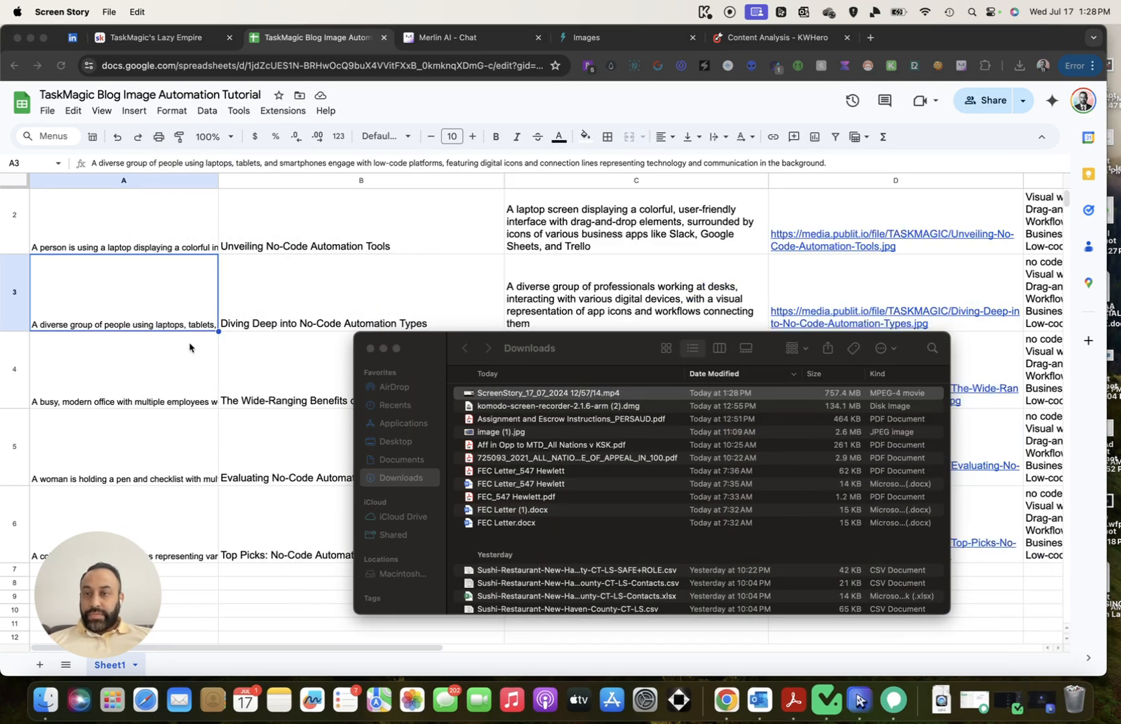
left_click(164, 317)
left_click(163, 376)
left_click(155, 318)
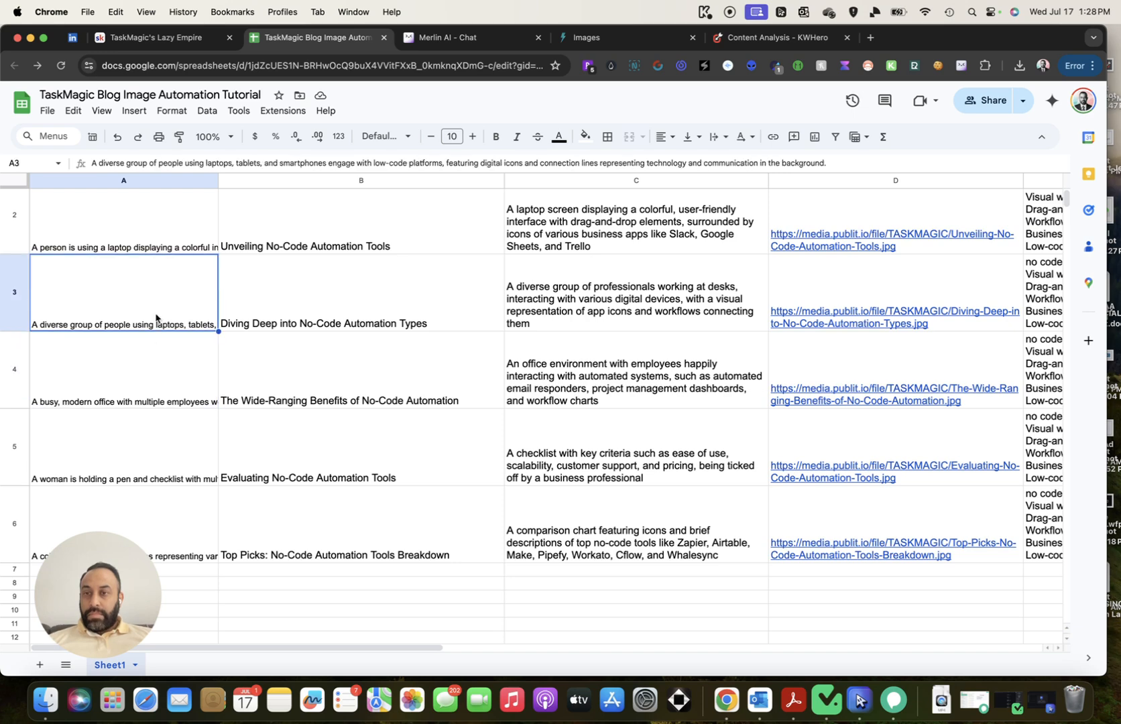
key("super+c")
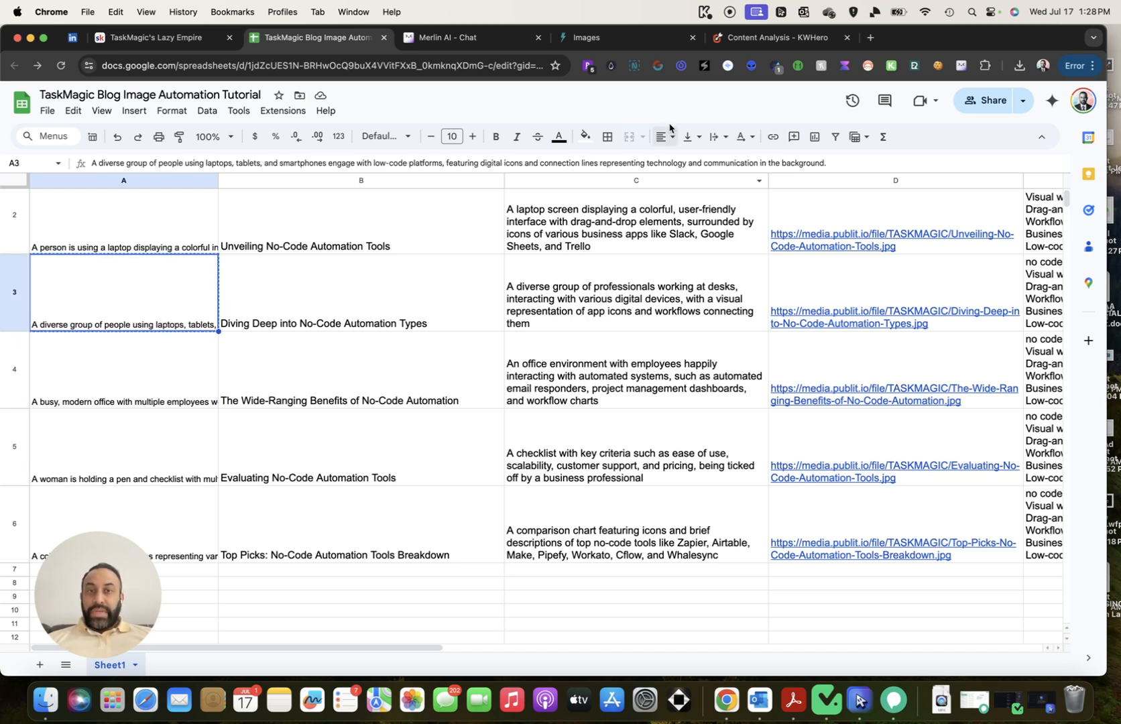
Paste the A3 description as alt text and save the second image
left_click(742, 39)
left_click(647, 352)
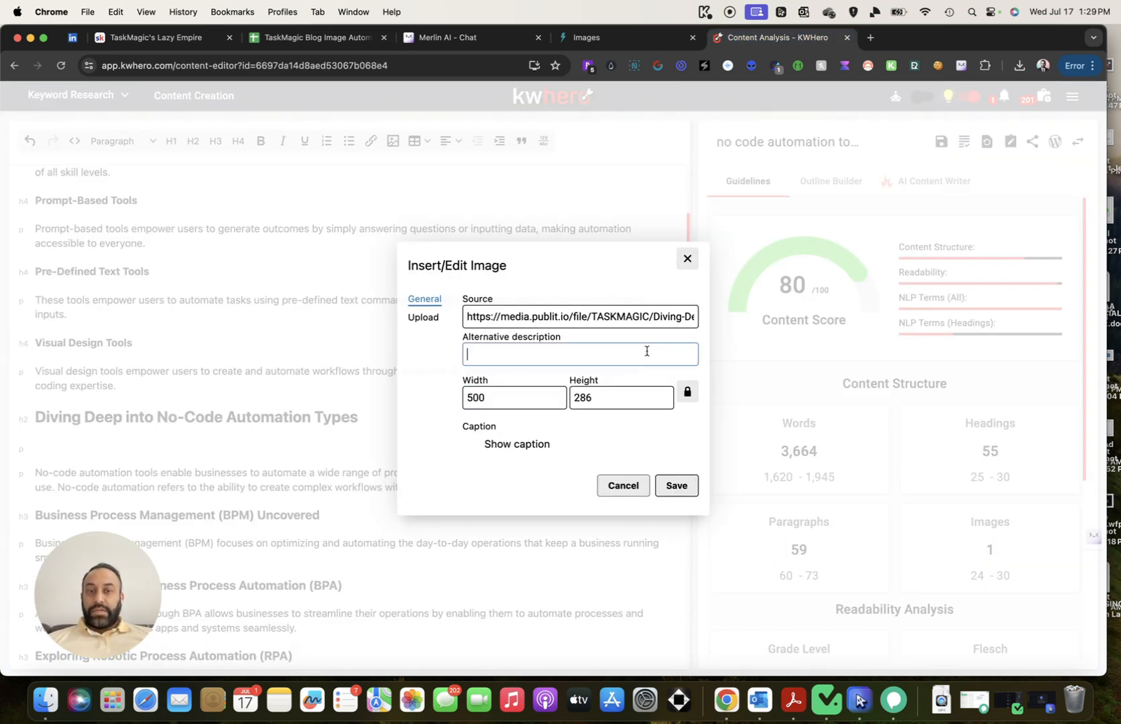
key("super+v")
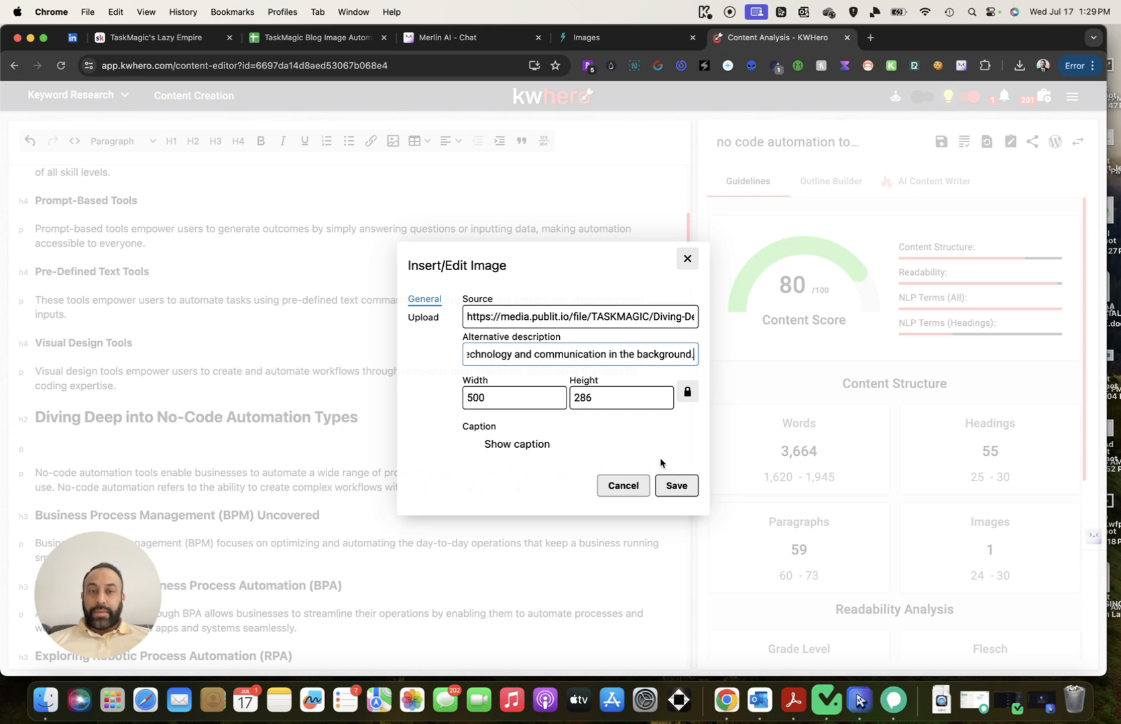
left_click(677, 485)
scroll(677, 482, "down", 5)
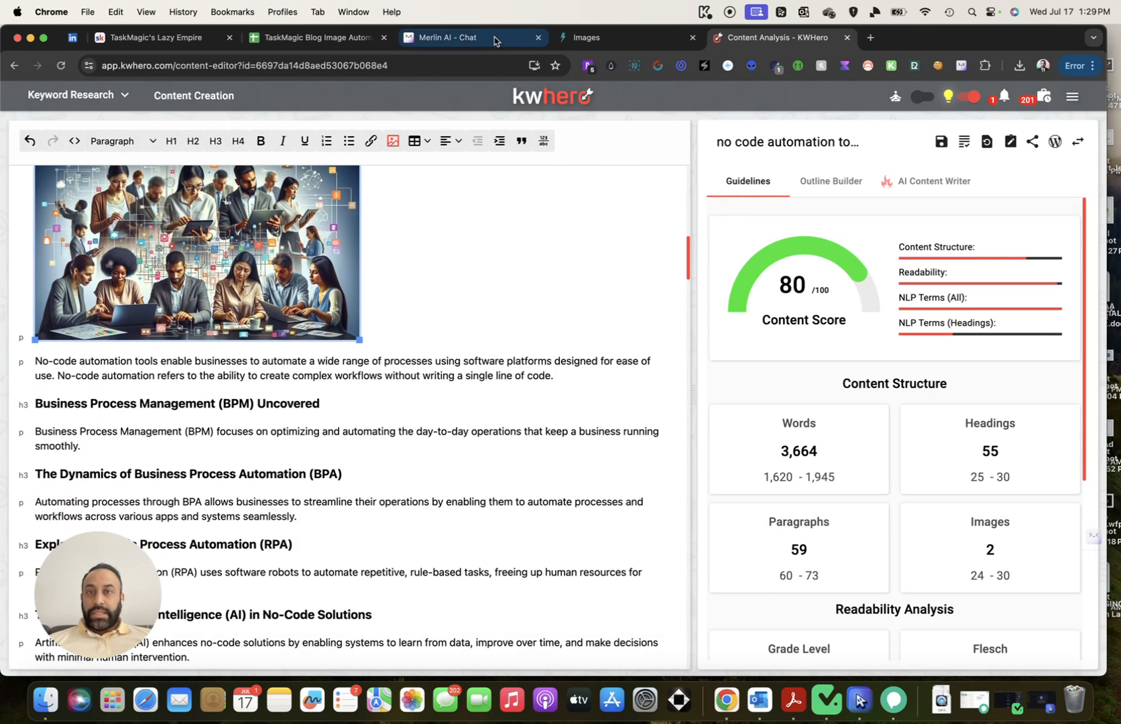
Copy the D4 image link and add a blank line under 'The Wide-Ranging Benefits of No-Code Automation'
left_click(316, 39)
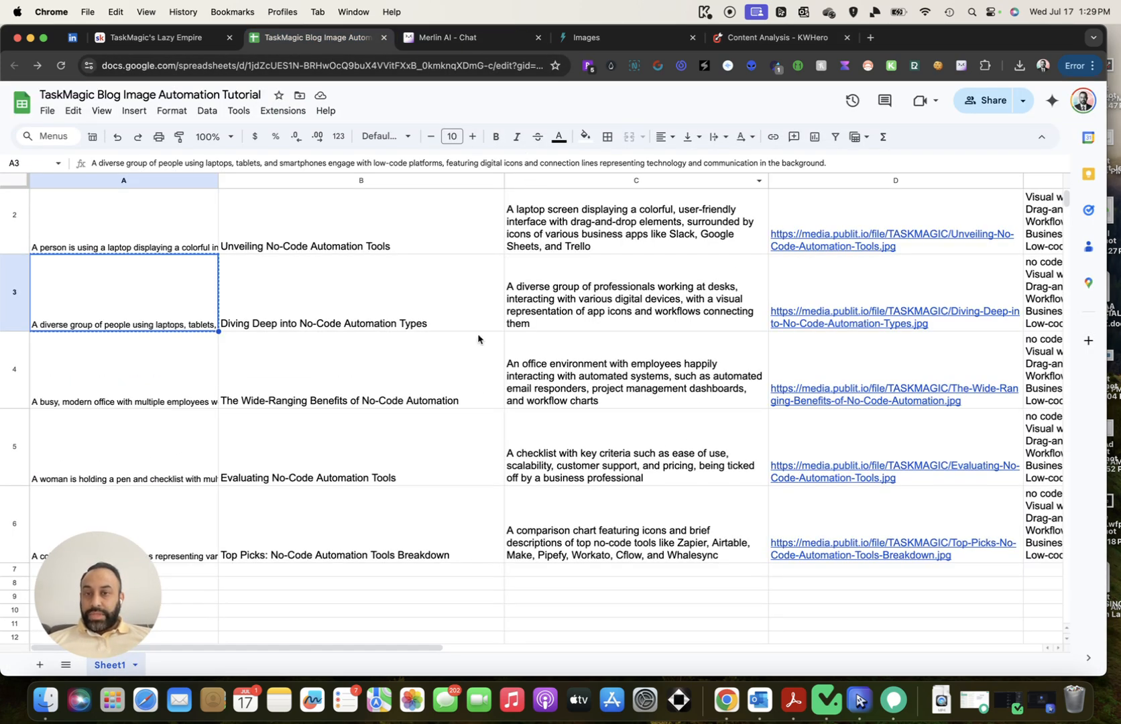
left_click(849, 362)
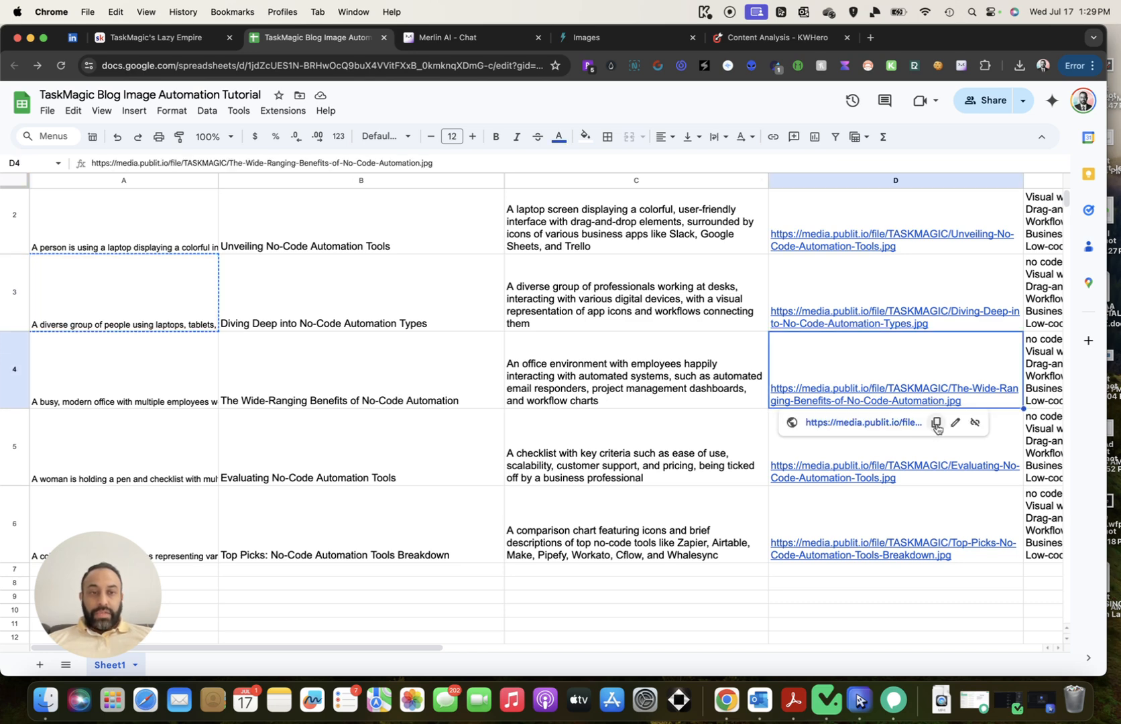
left_click(934, 424)
left_click(777, 38)
scroll(541, 352, "down", 3)
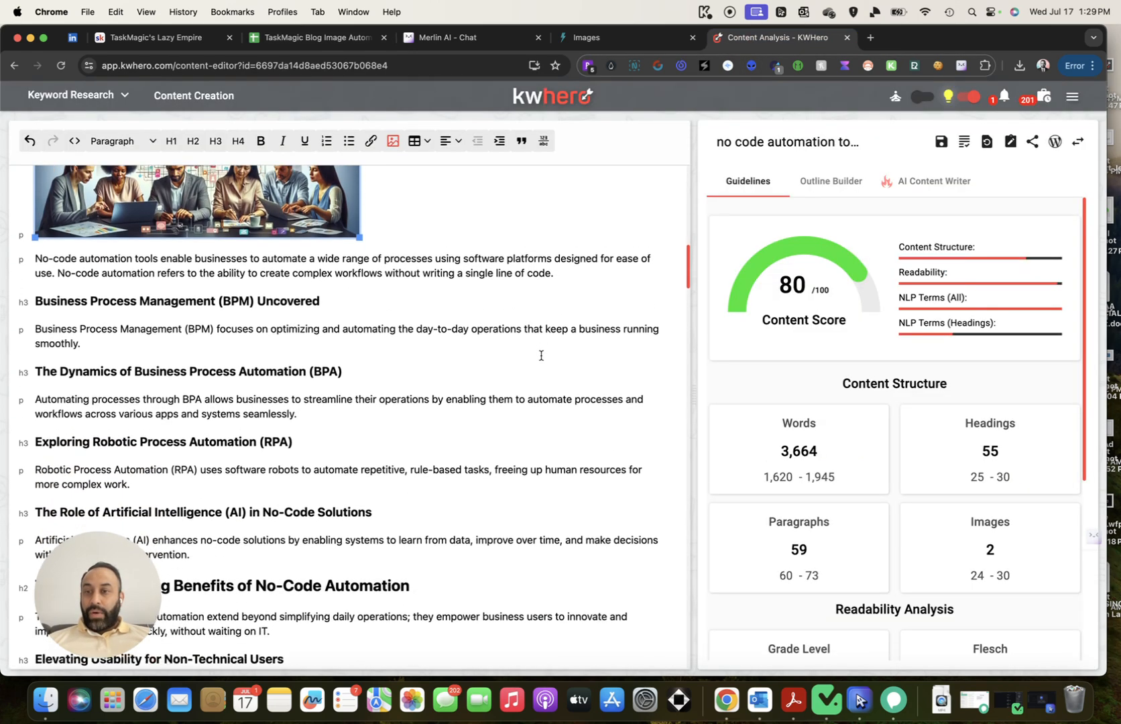
scroll(541, 352, "down", 2)
left_click(475, 392)
key("Return")
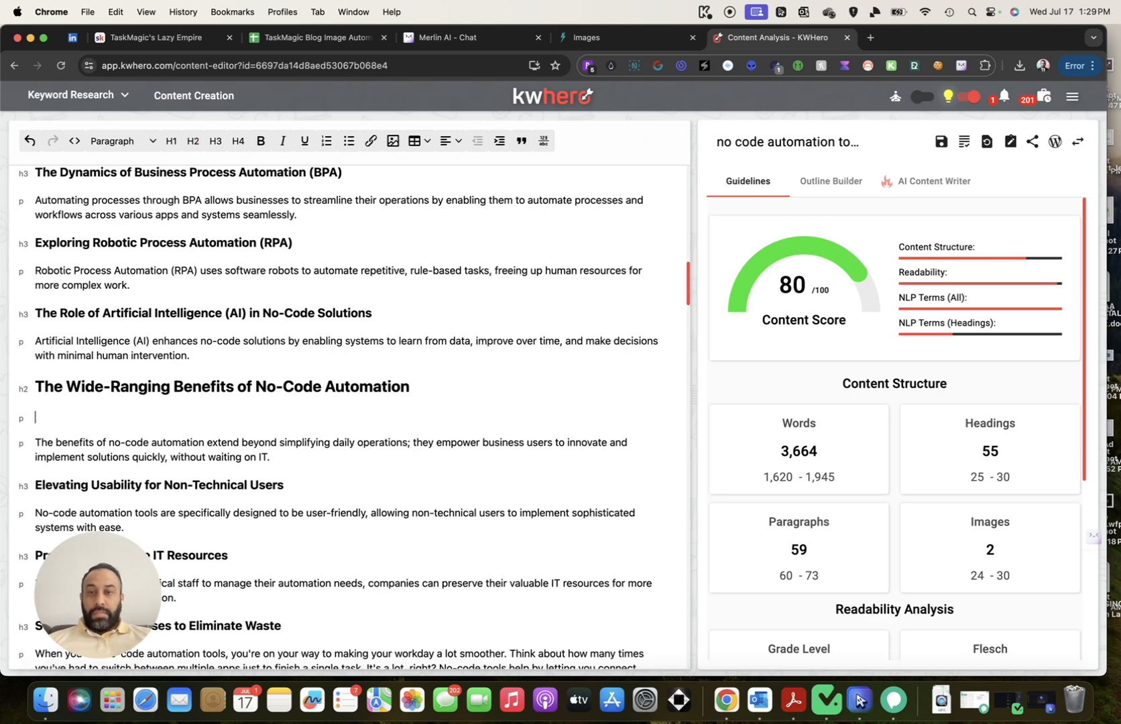
Start an image insert from the copied URL with width 500
left_click(394, 141)
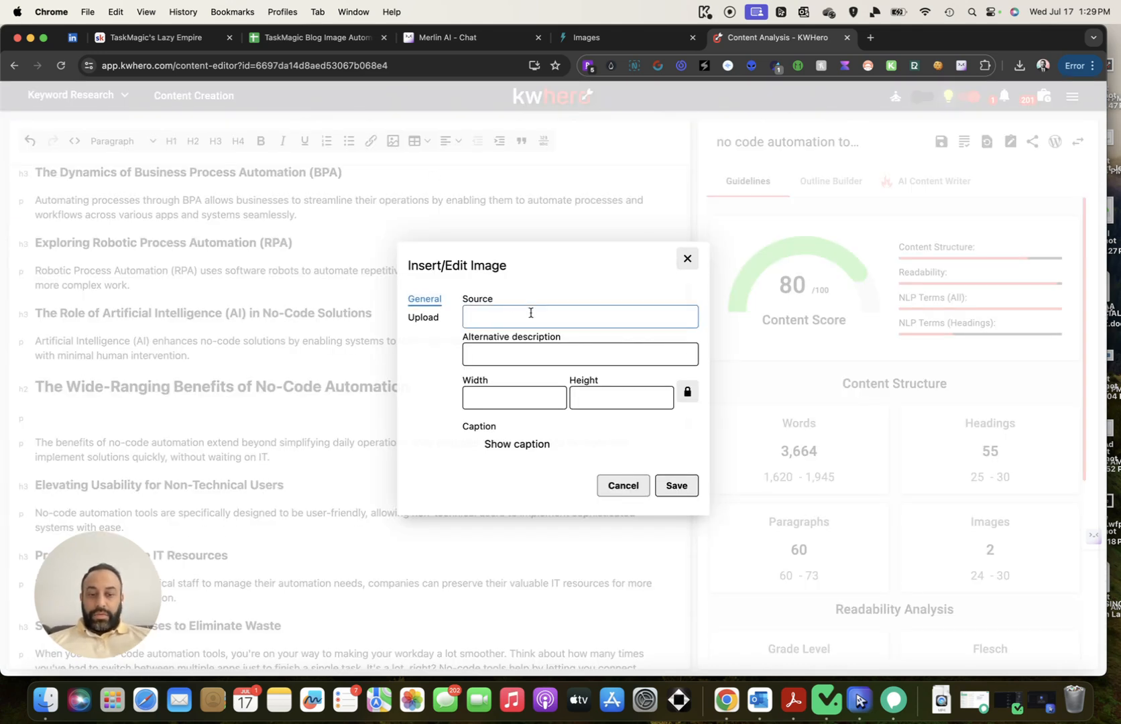
key("super+v")
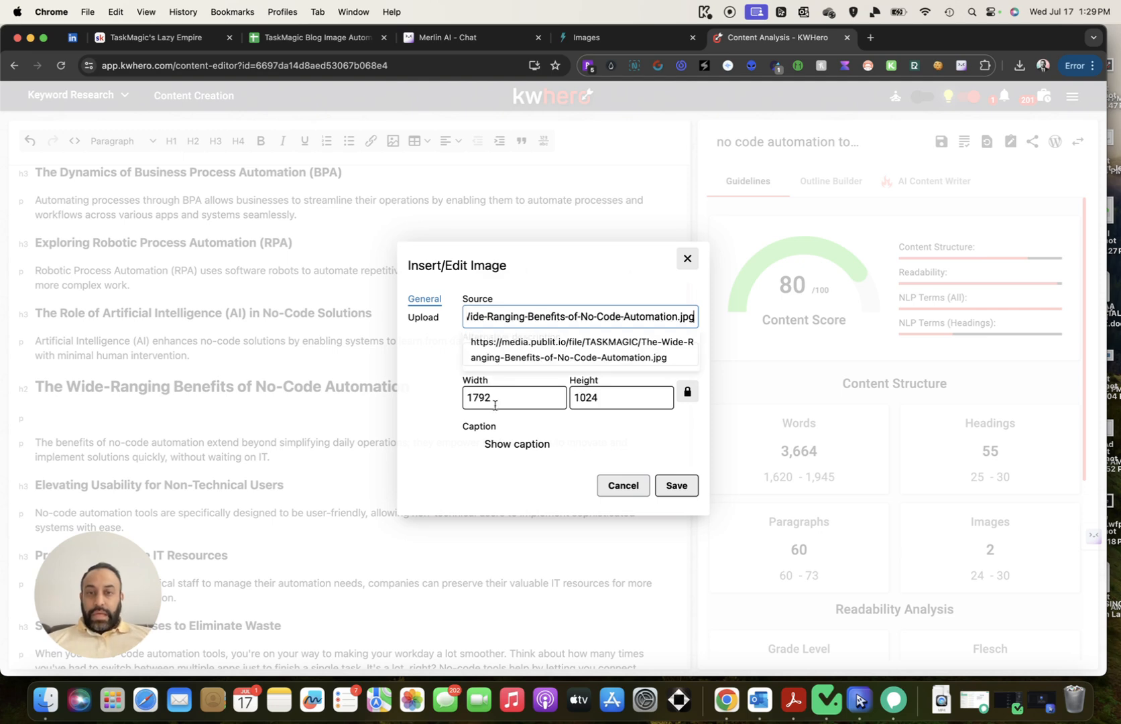
double_click(494, 397)
type("500")
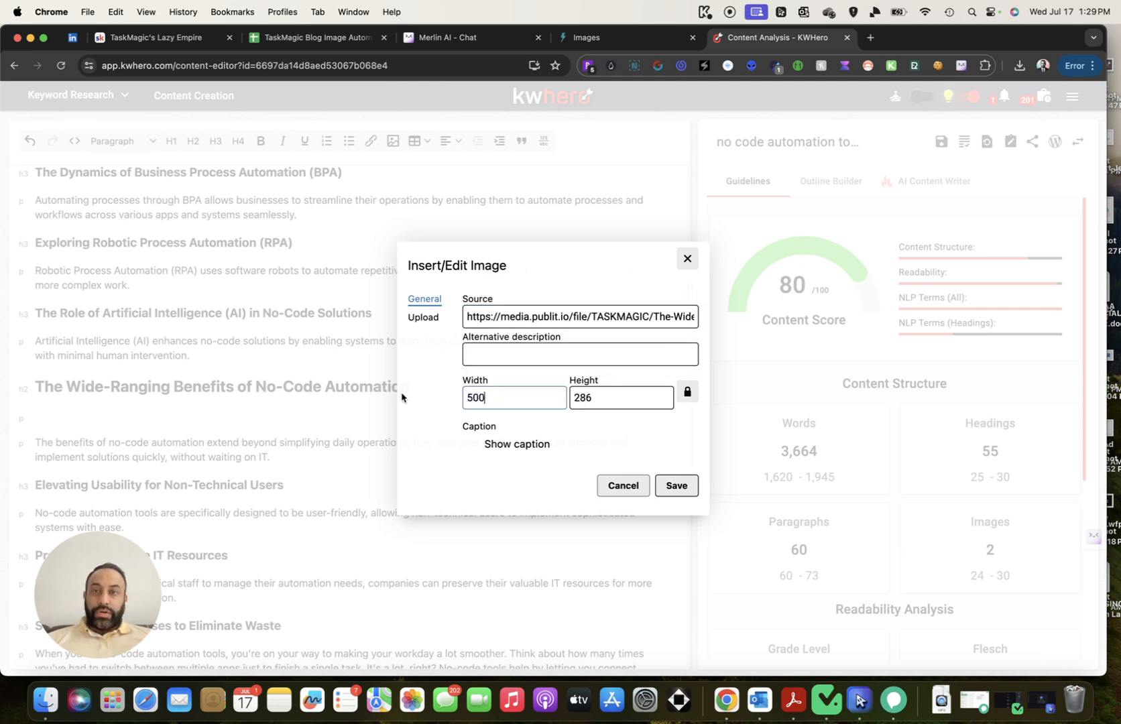
Copy the A4 description and save it as the third image's alt text
left_click(322, 37)
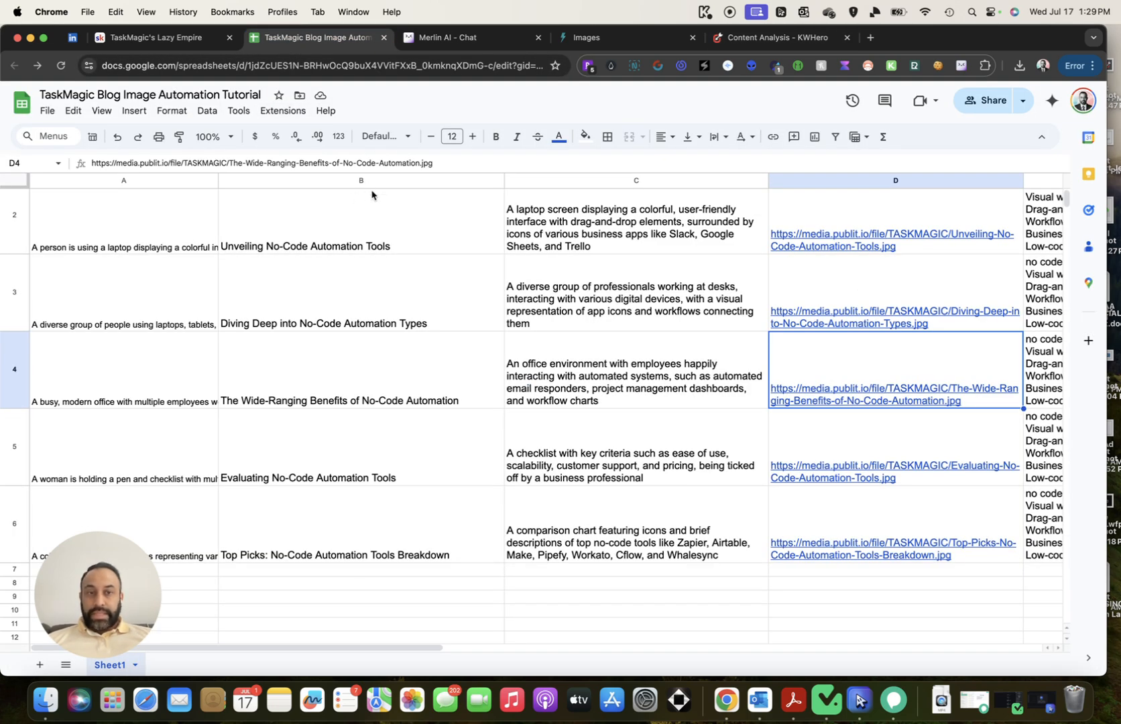
left_click(166, 362)
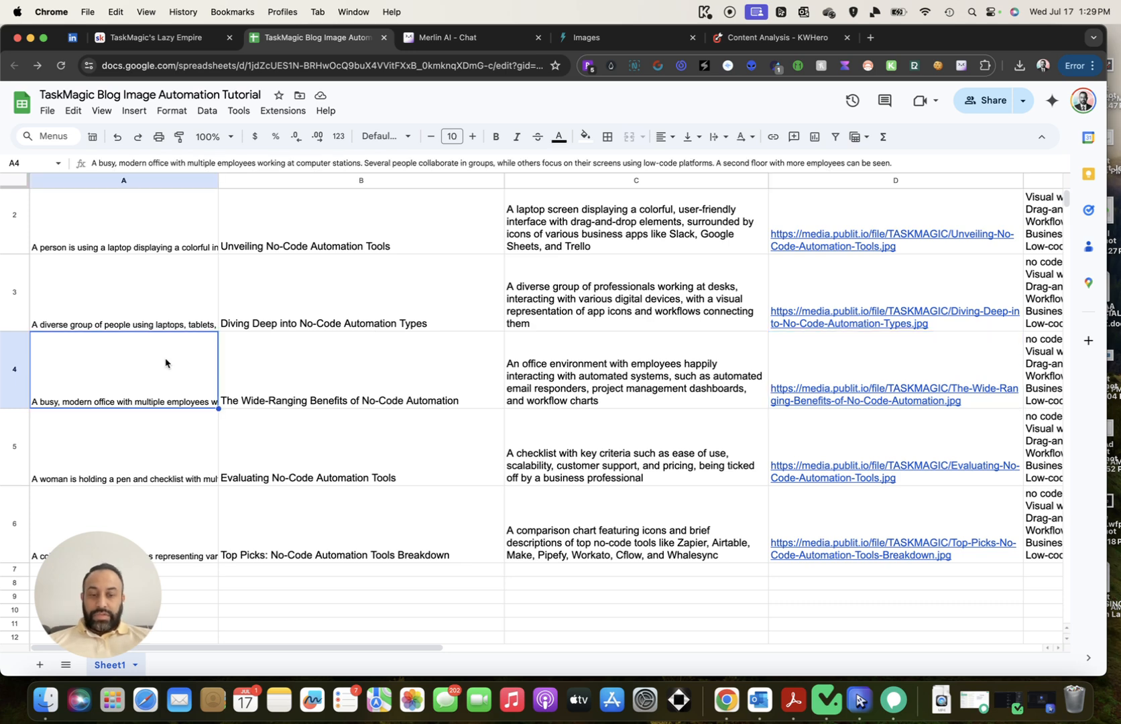
key("super+c")
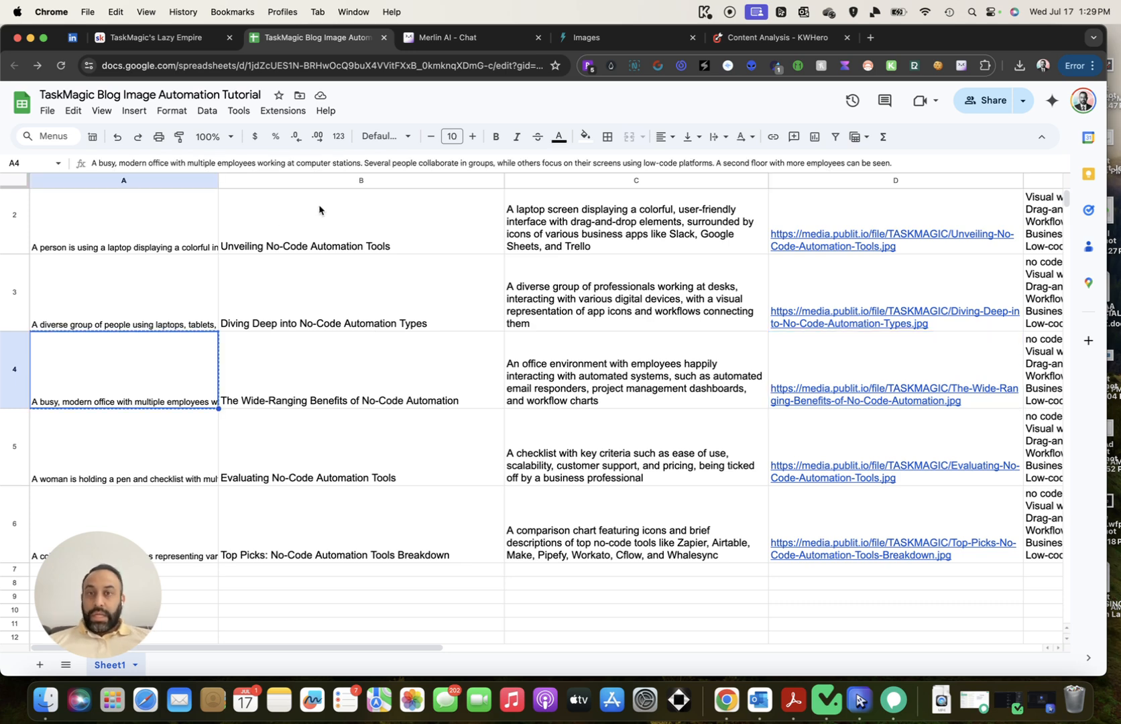
left_click(765, 44)
left_click(613, 355)
key("super+v")
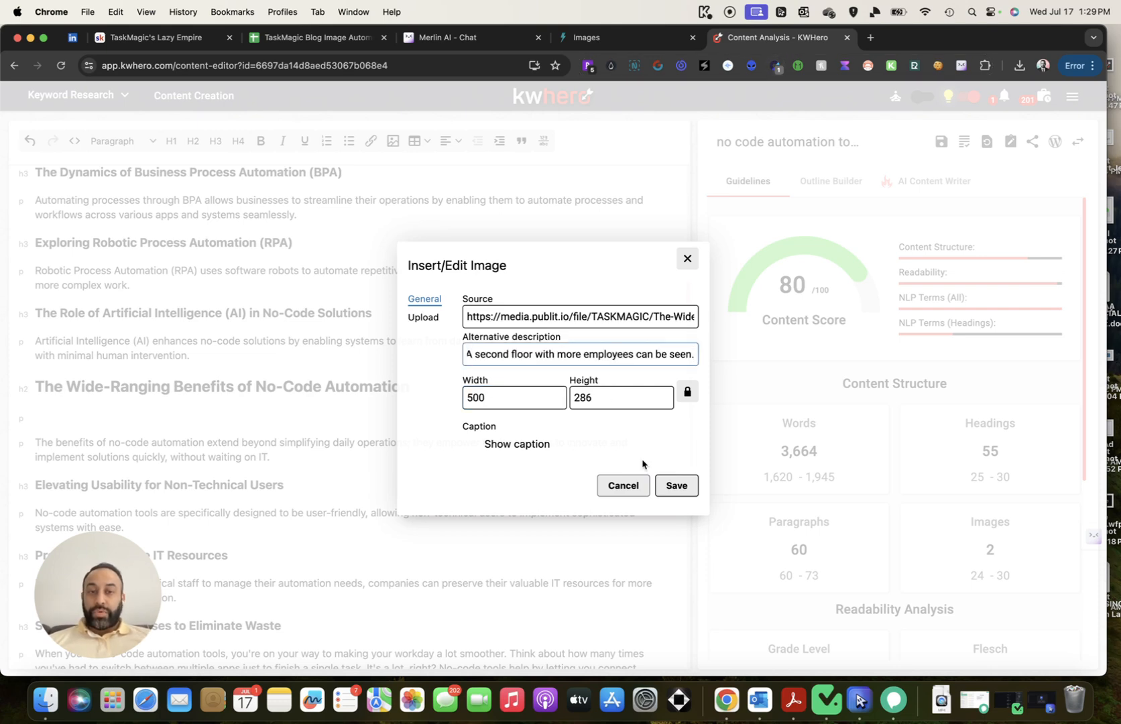
left_click(676, 484)
scroll(528, 389, "down", 5)
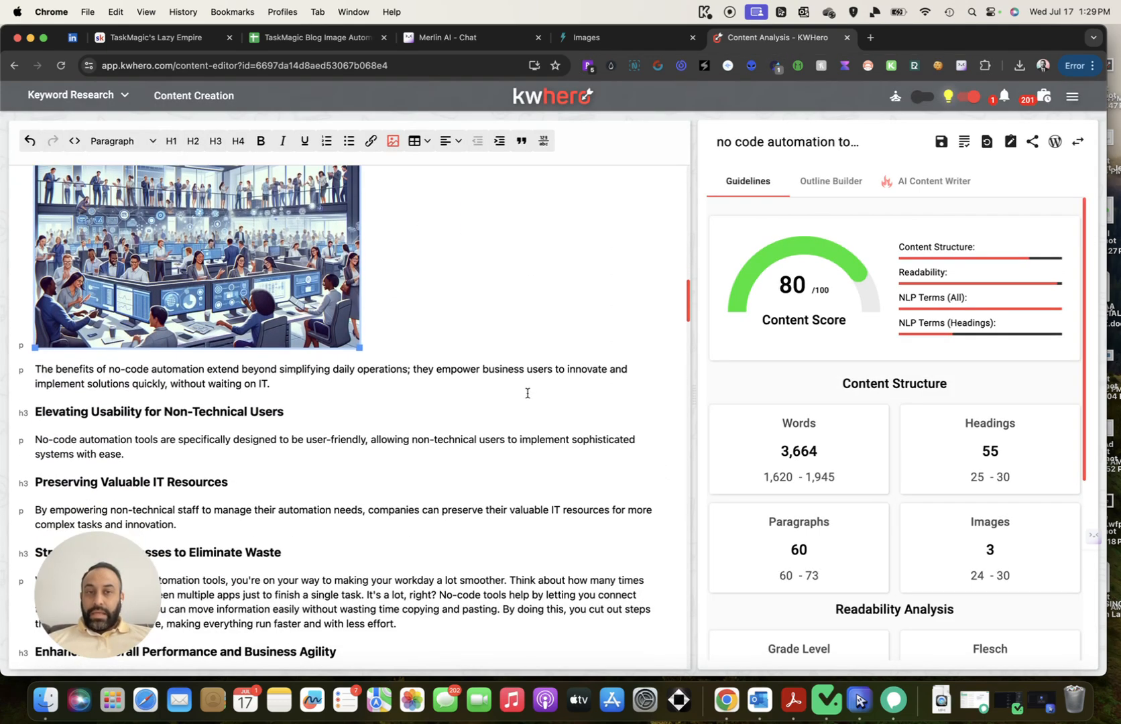
Copy the D5 image link and add a blank line under 'Evaluating No-Code Automation Tools'
scroll(548, 386, "down", 3)
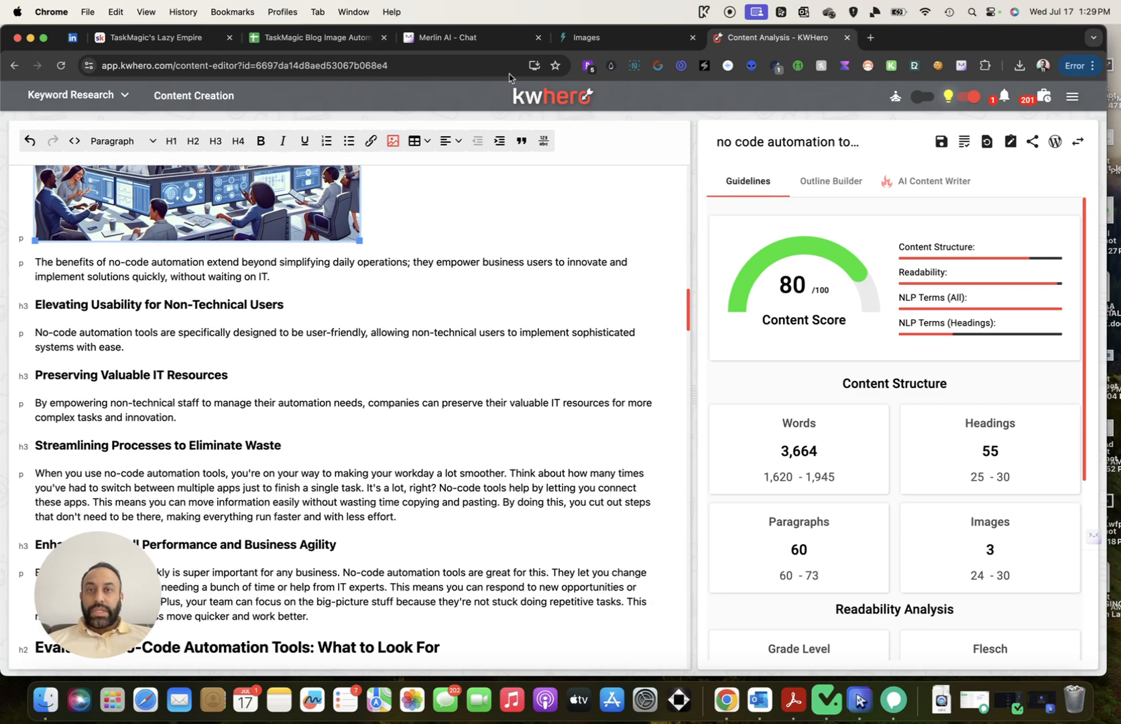
key("super+3")
scroll(569, 367, "down", 3)
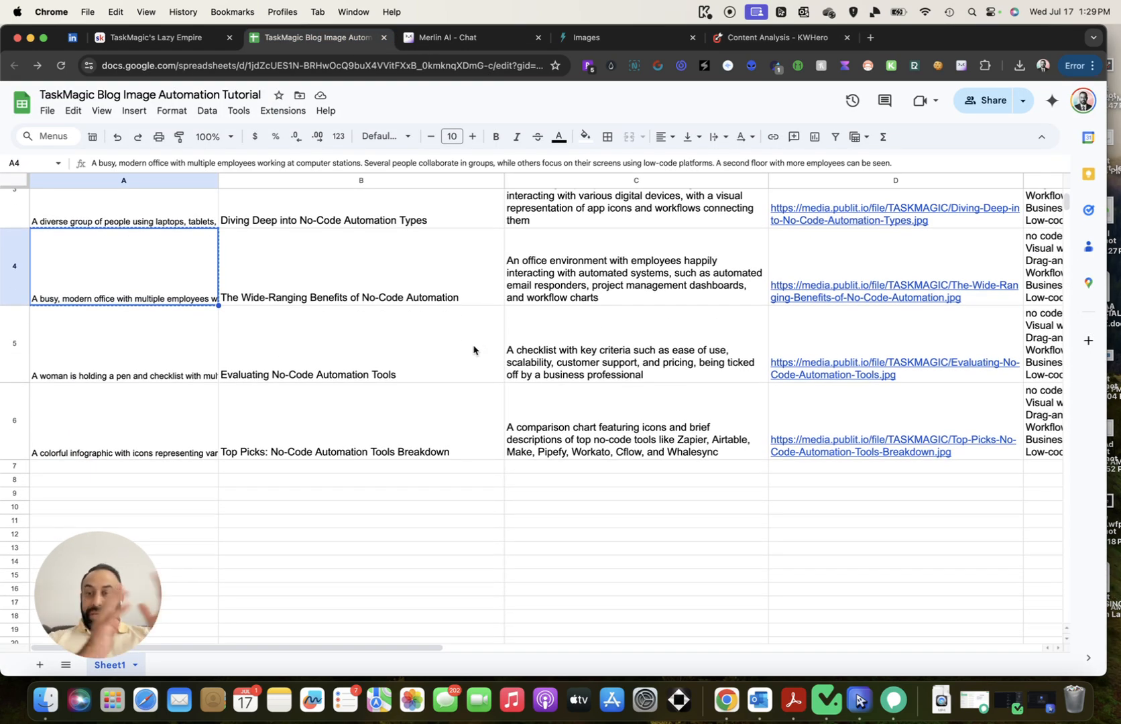
left_click(874, 334)
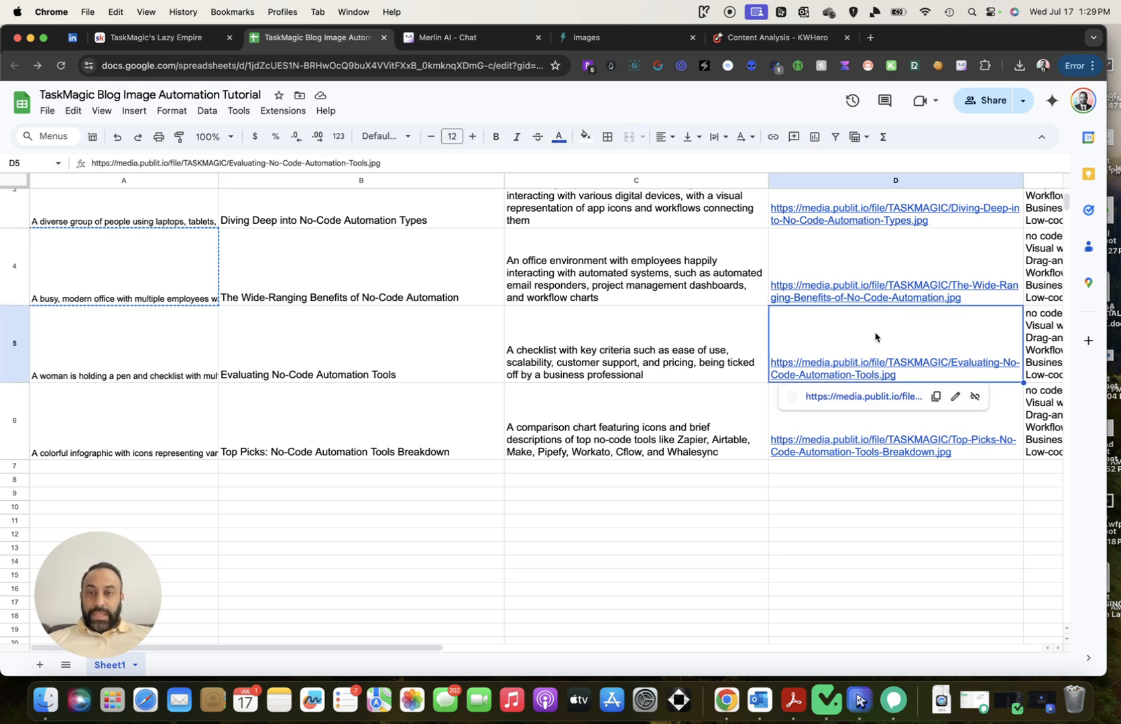
left_click(935, 396)
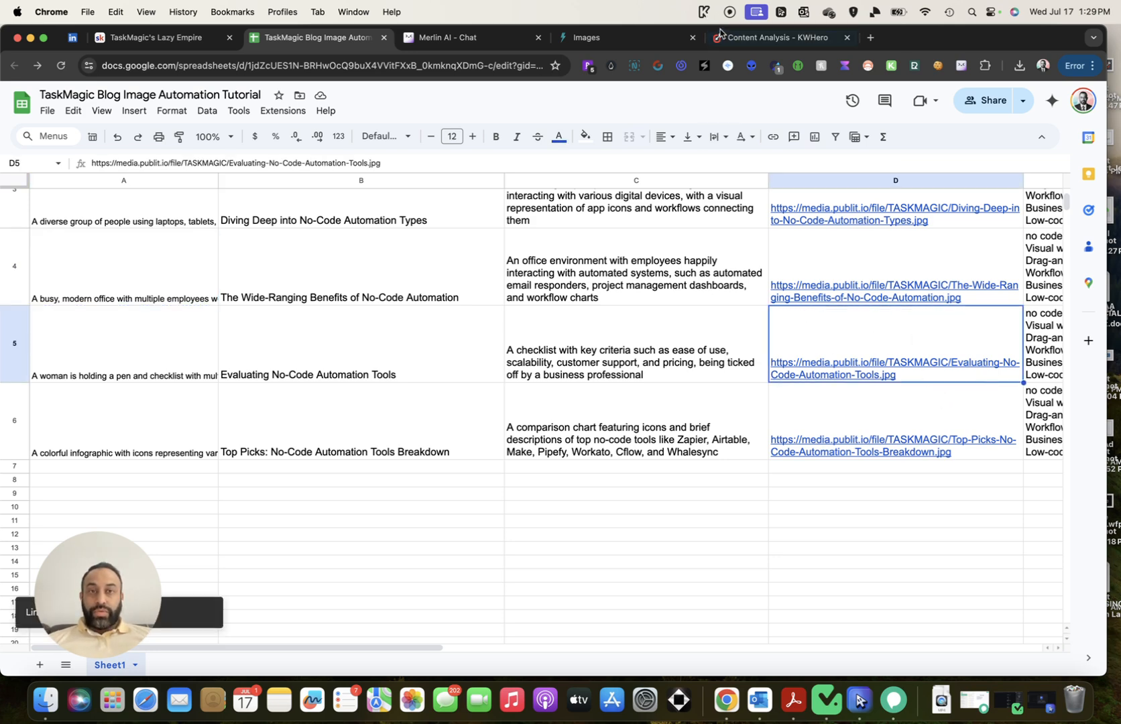
left_click(782, 36)
scroll(495, 410, "down", 5)
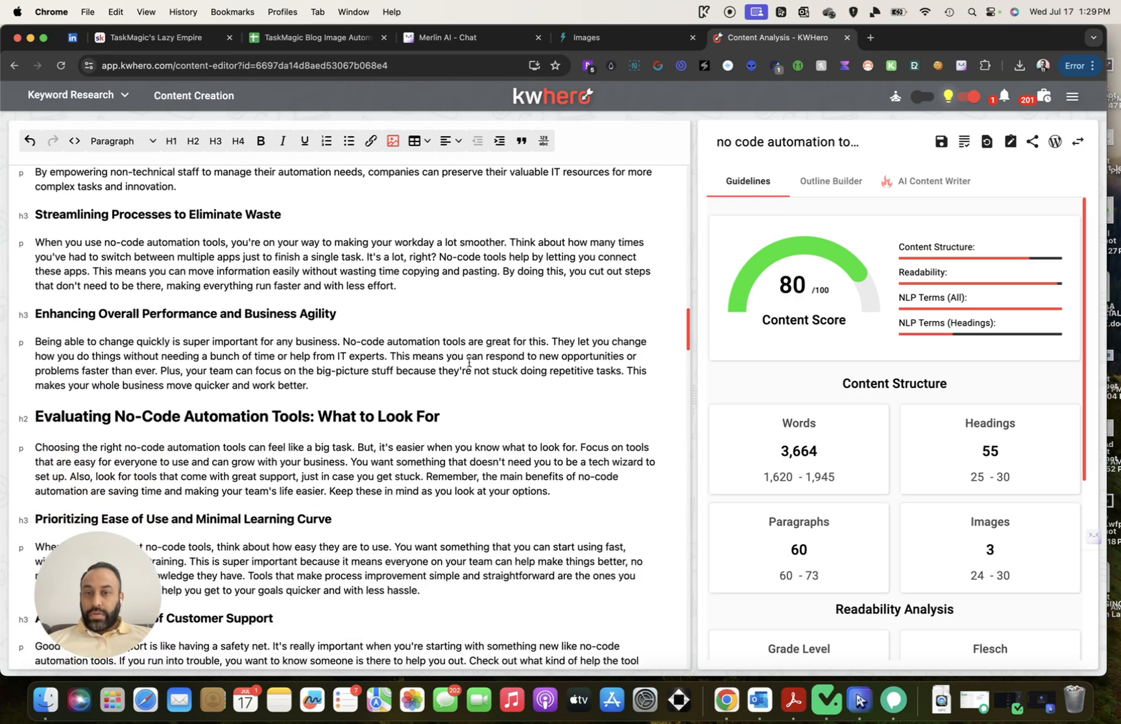
left_click(496, 410)
key("Return")
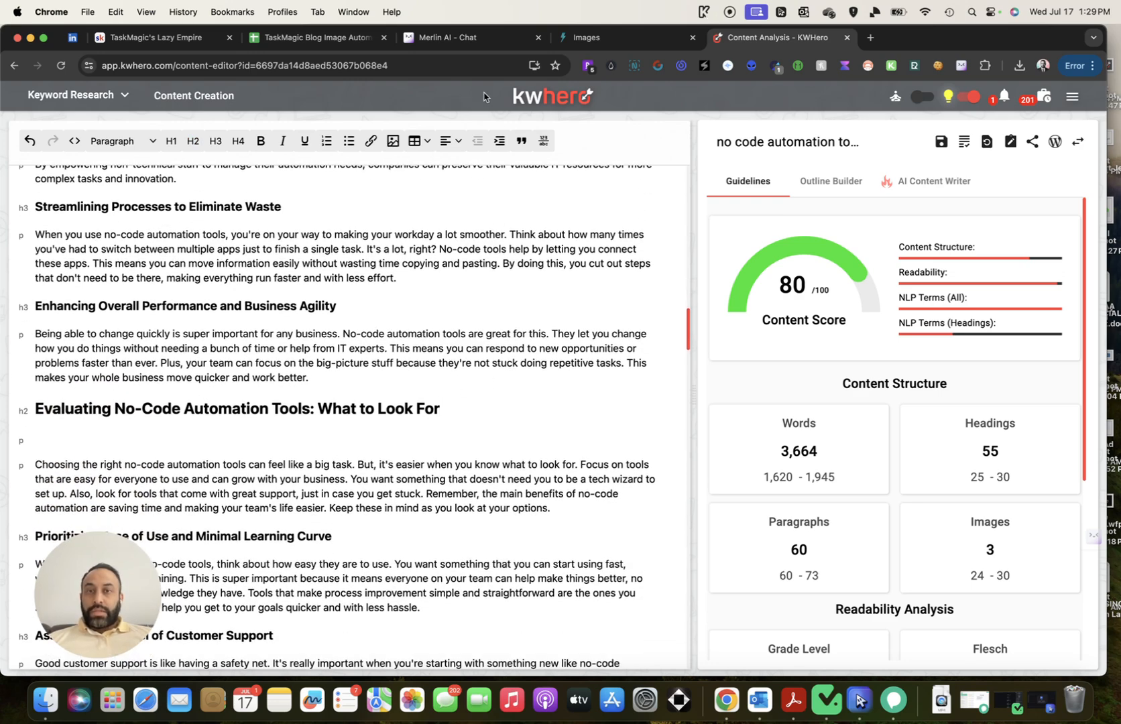
Start an image insert from the D5 URL at width 500
left_click(393, 141)
left_click(501, 317)
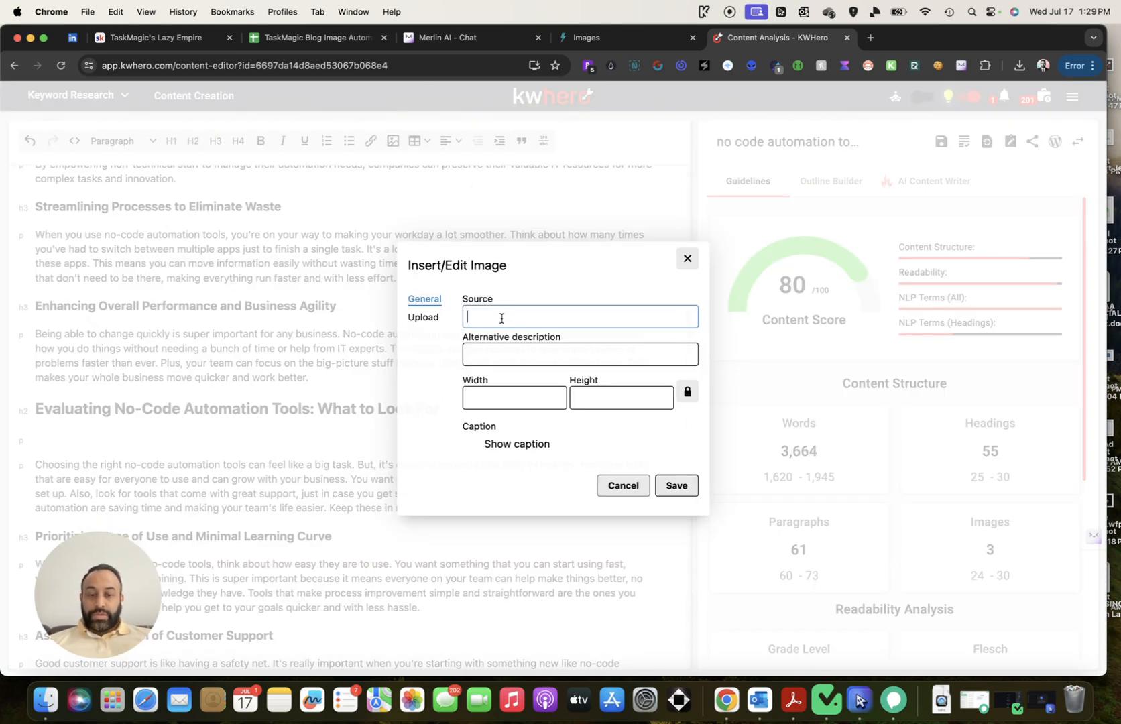
key("super+v")
left_click_drag(506, 400, 451, 396)
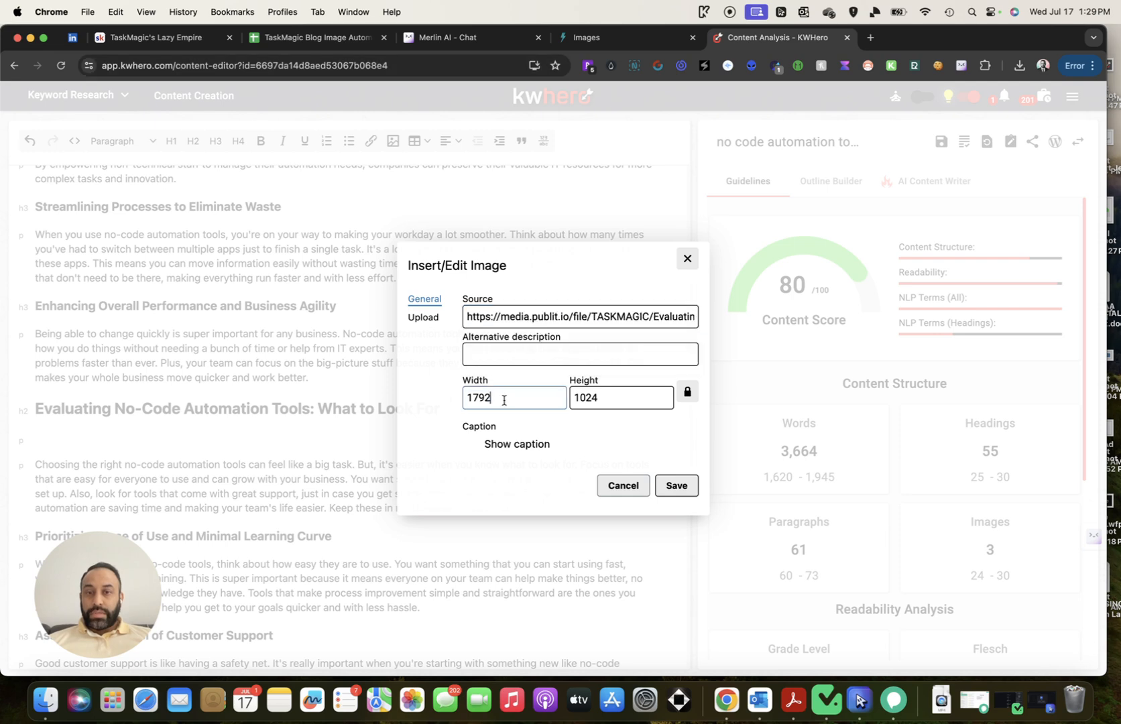
type("500")
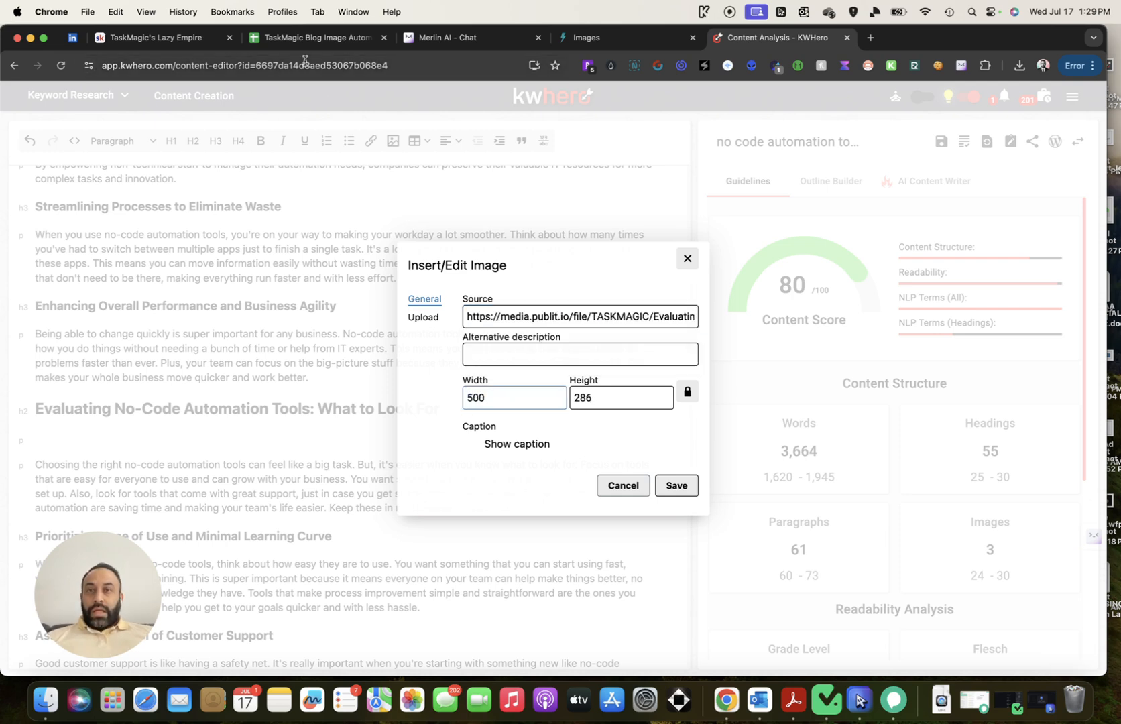
Add the A5 alt text, save the checklist image, and return to the sheet
left_click(311, 38)
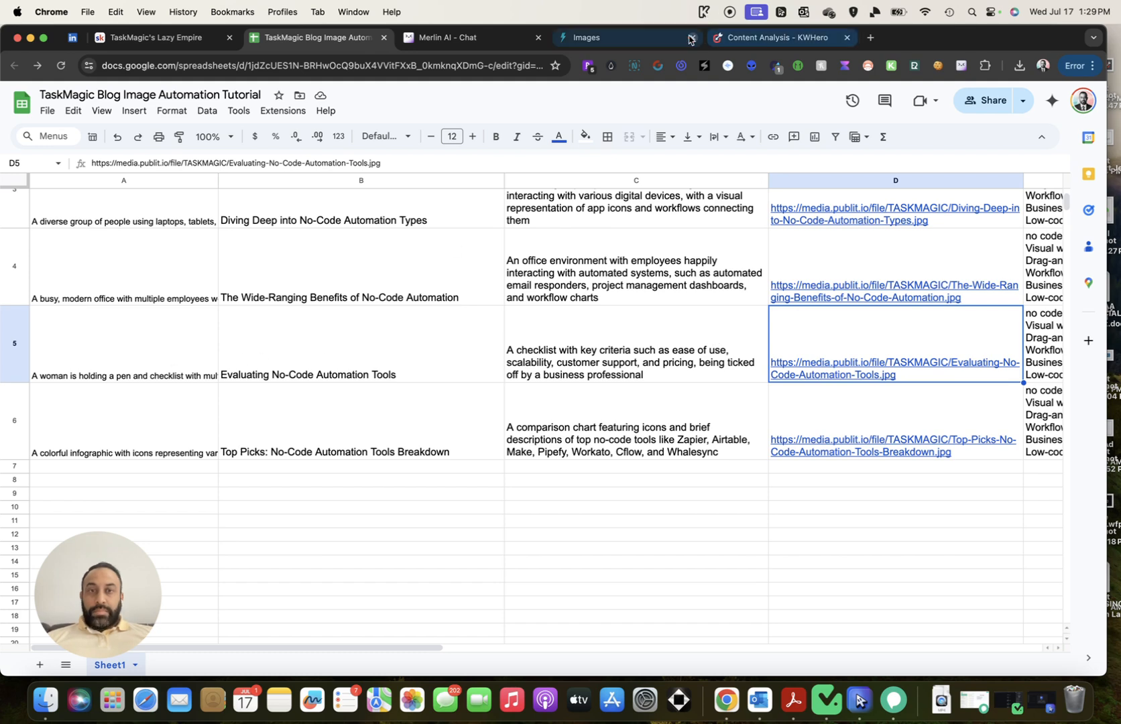
left_click(184, 340)
key("super+c")
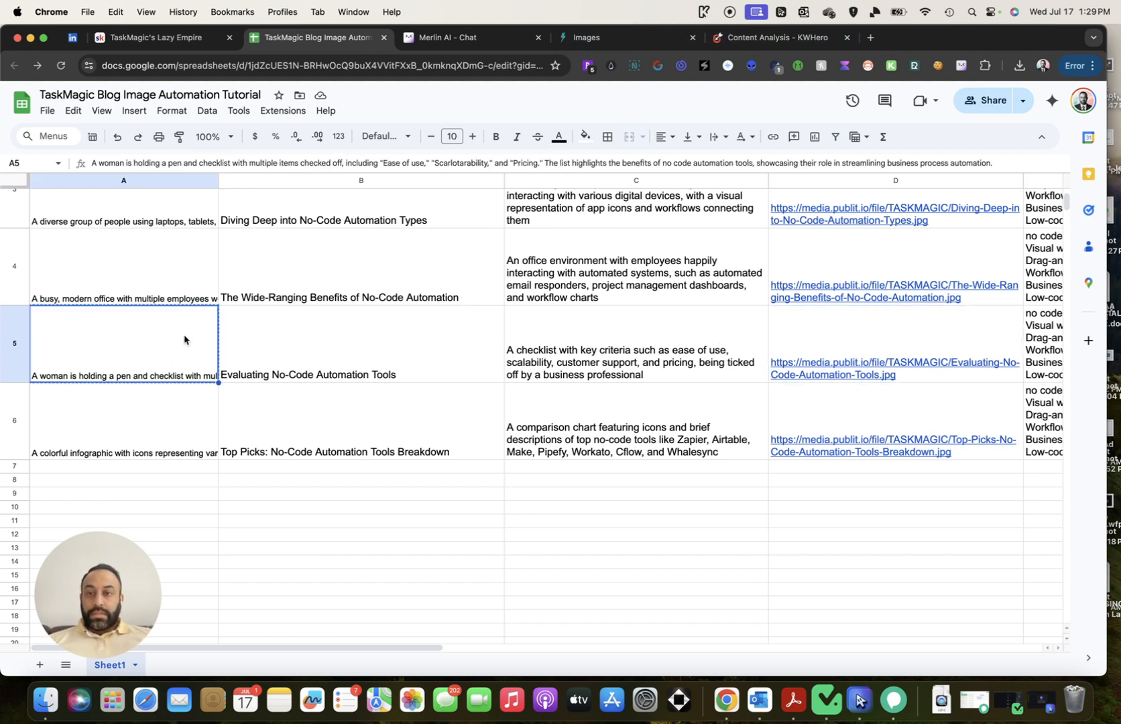
left_click(768, 41)
left_click(555, 361)
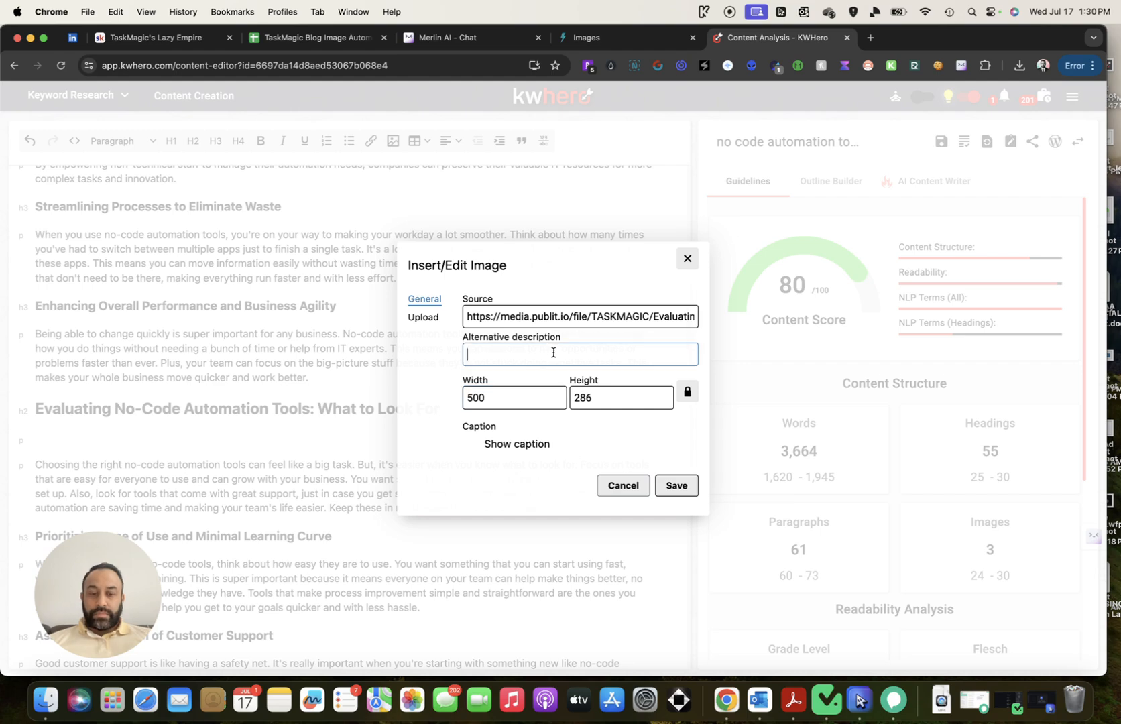
key("super+v")
left_click(676, 486)
scroll(455, 254, "down", 5)
left_click(319, 40)
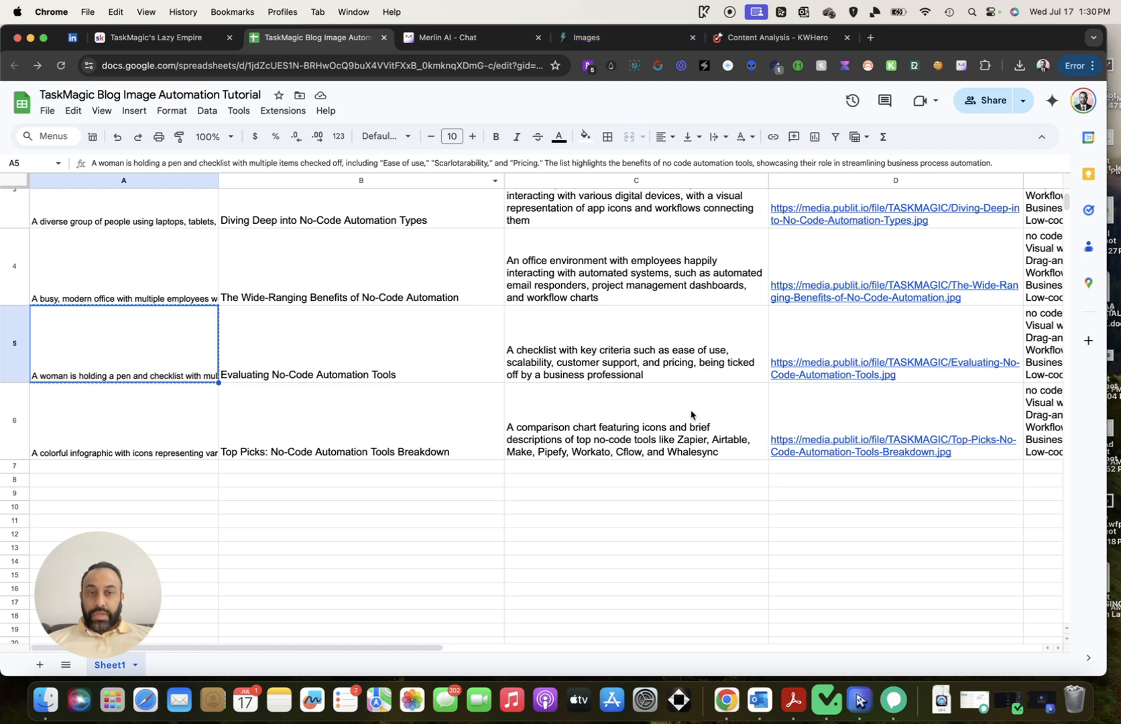
left_click(846, 421)
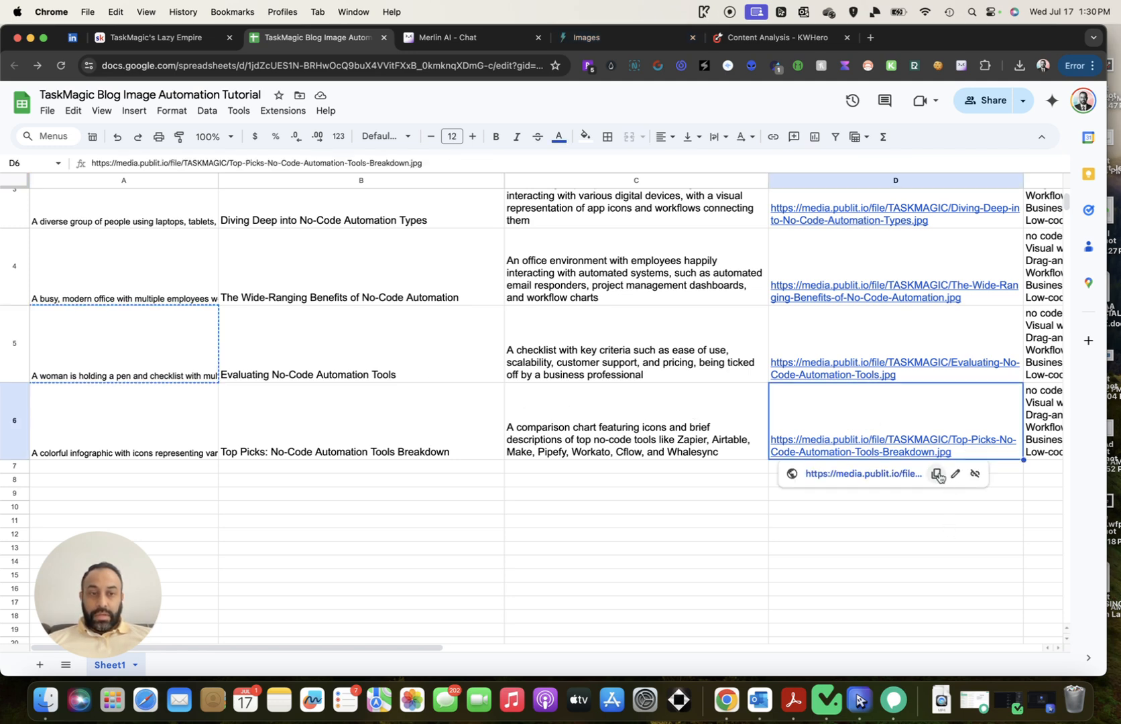
Copy the D6 Top Picks link and add a blank line under the Top Picks heading
left_click(936, 474)
left_click(756, 42)
scroll(586, 392, "down", 5)
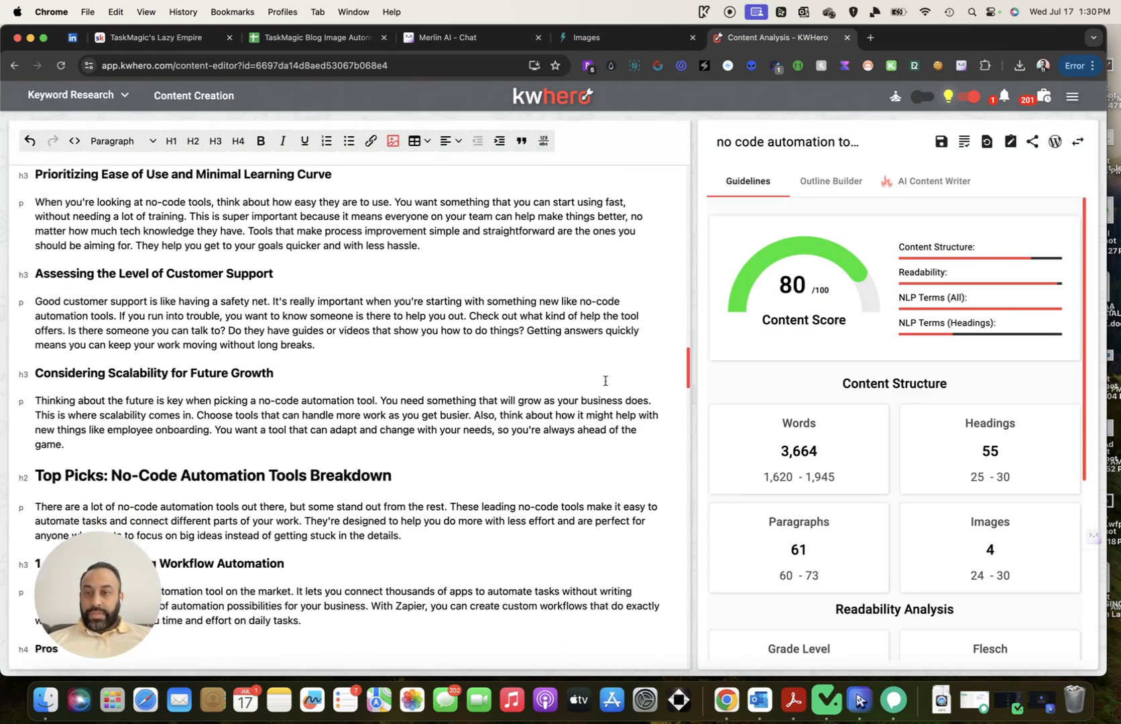
left_click(527, 438)
key("Return")
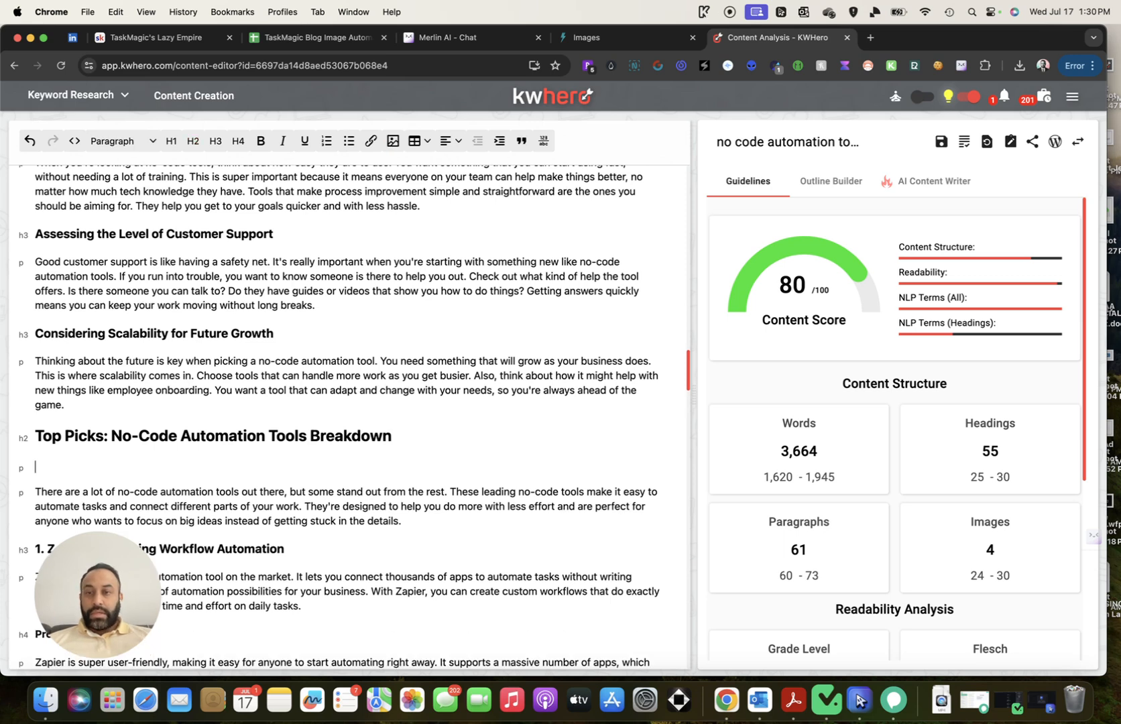
Start an image insert from the copied URL at width 500
left_click(392, 141)
left_click(513, 317)
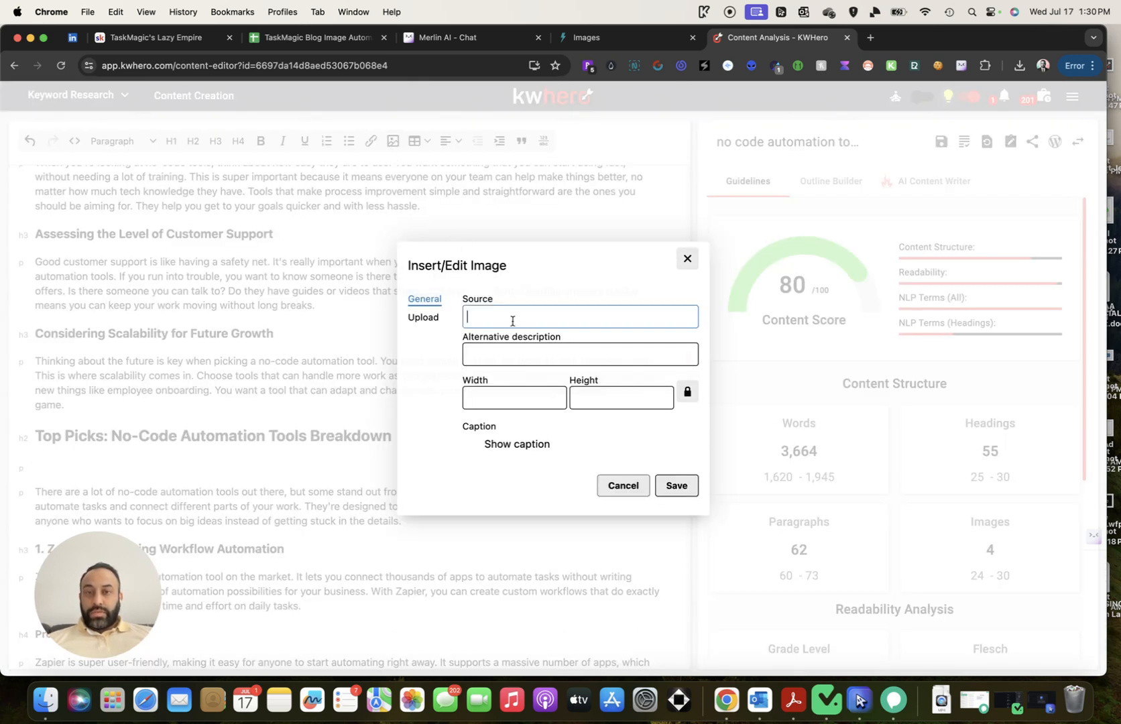
key("super+v")
left_click_drag(507, 393, 401, 393)
type("500")
Paste the A6 alt text as the description and save the Top Picks image
left_click(288, 39)
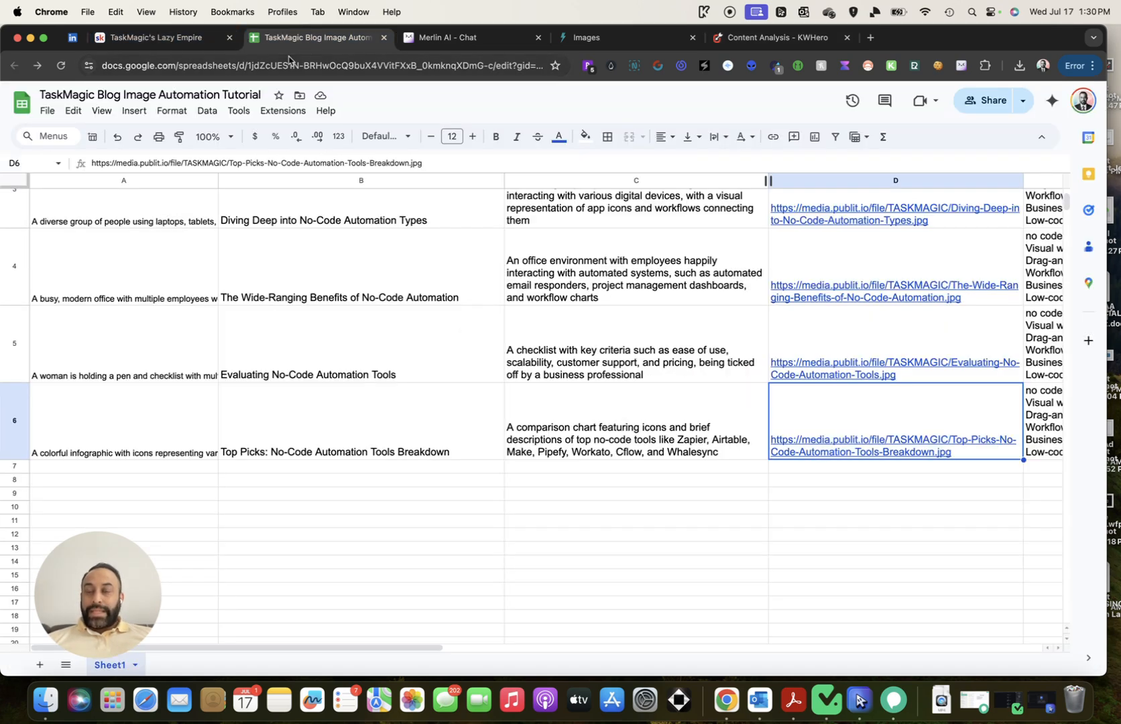
left_click(172, 412)
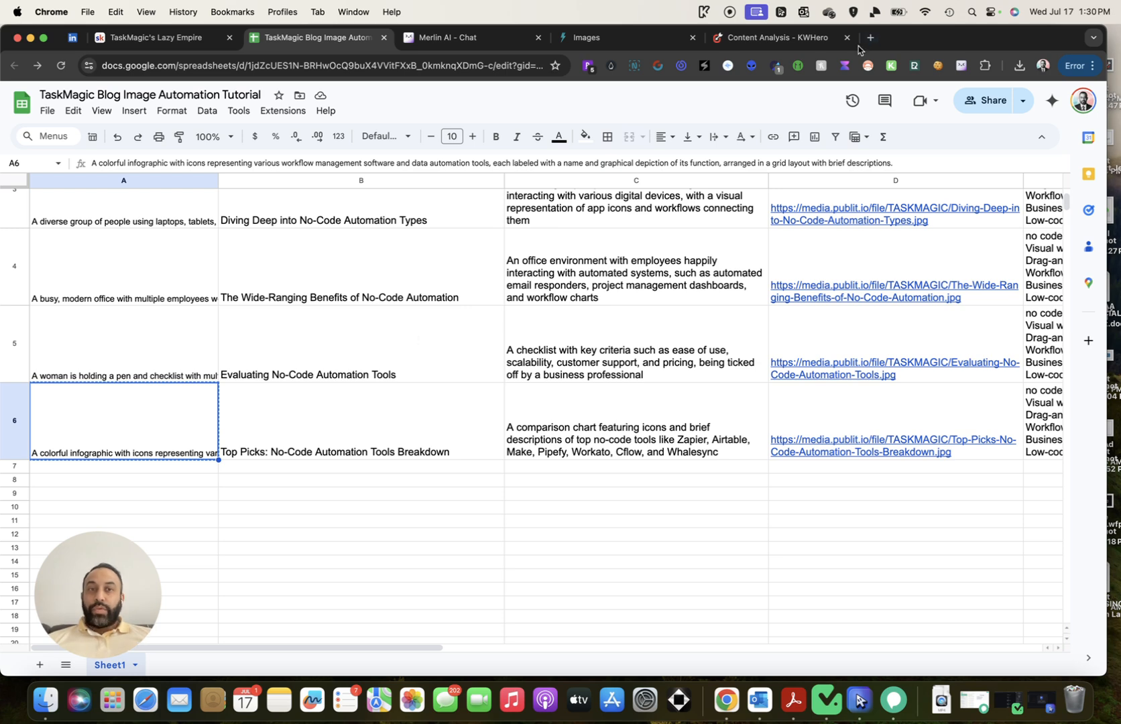
left_click(780, 40)
left_click(581, 359)
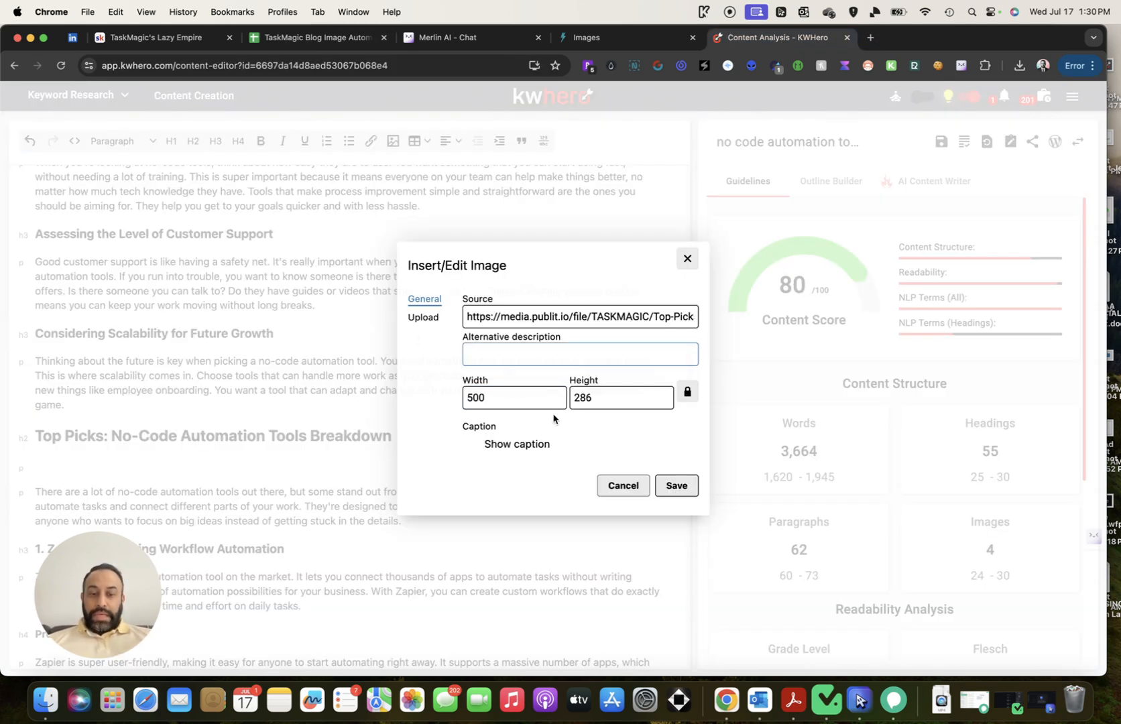
key("super+v")
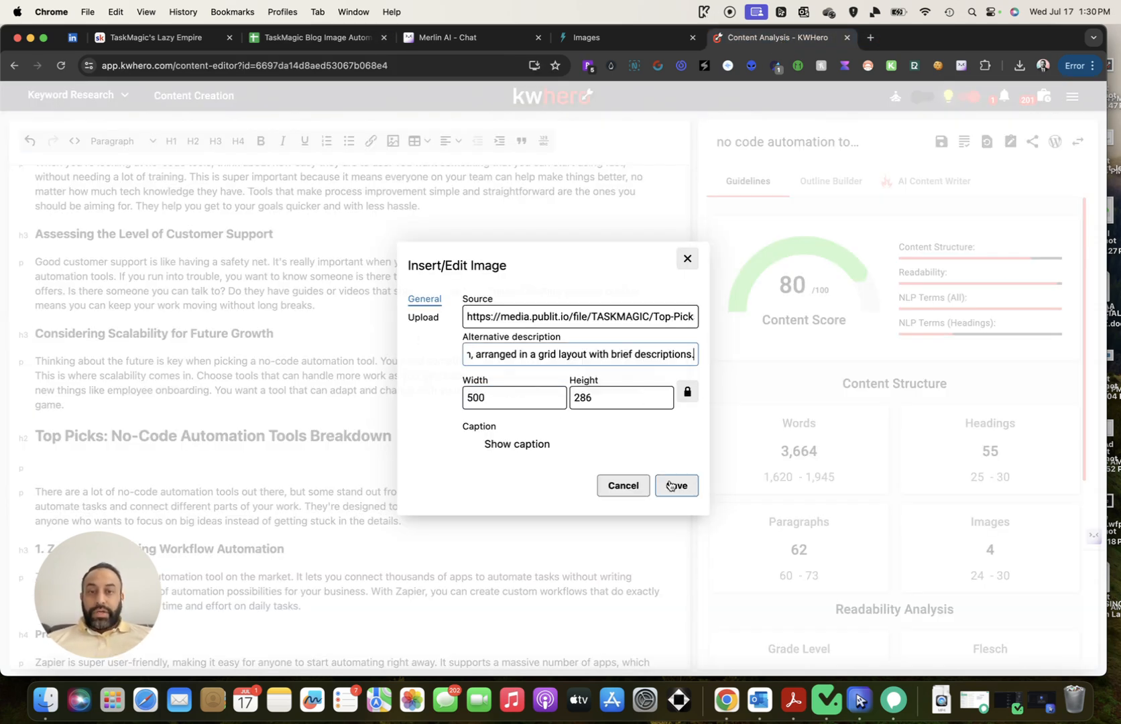
left_click(675, 480)
scroll(482, 345, "up", 15)
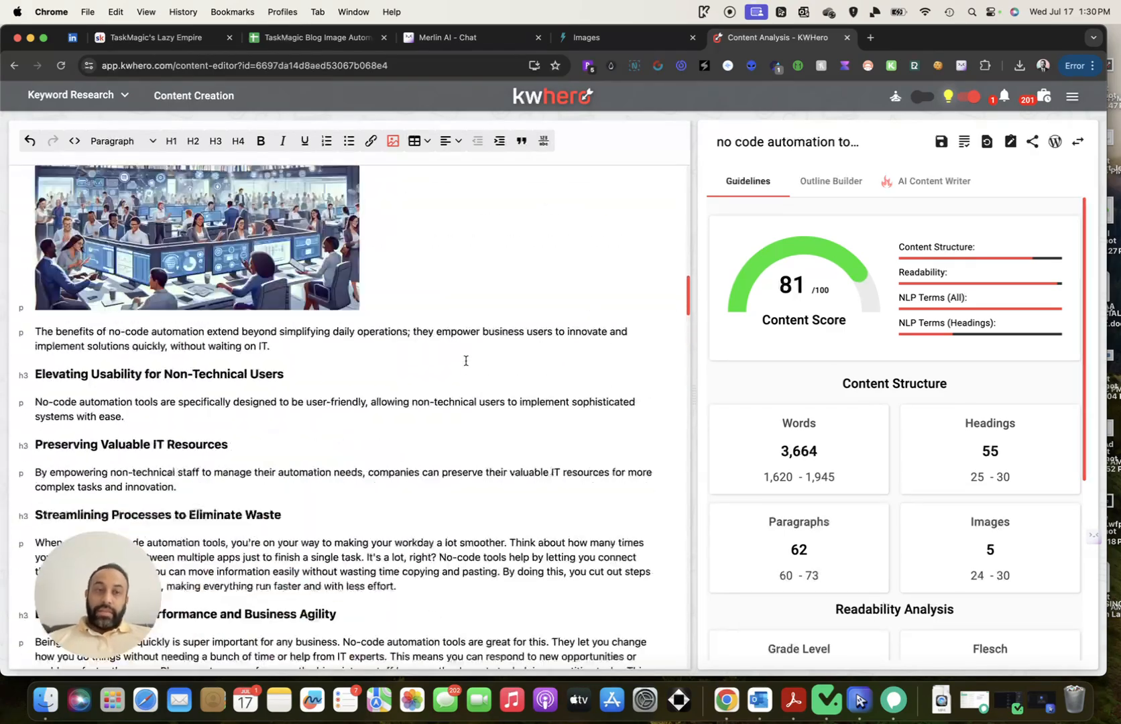
scroll(465, 365, "up", 10)
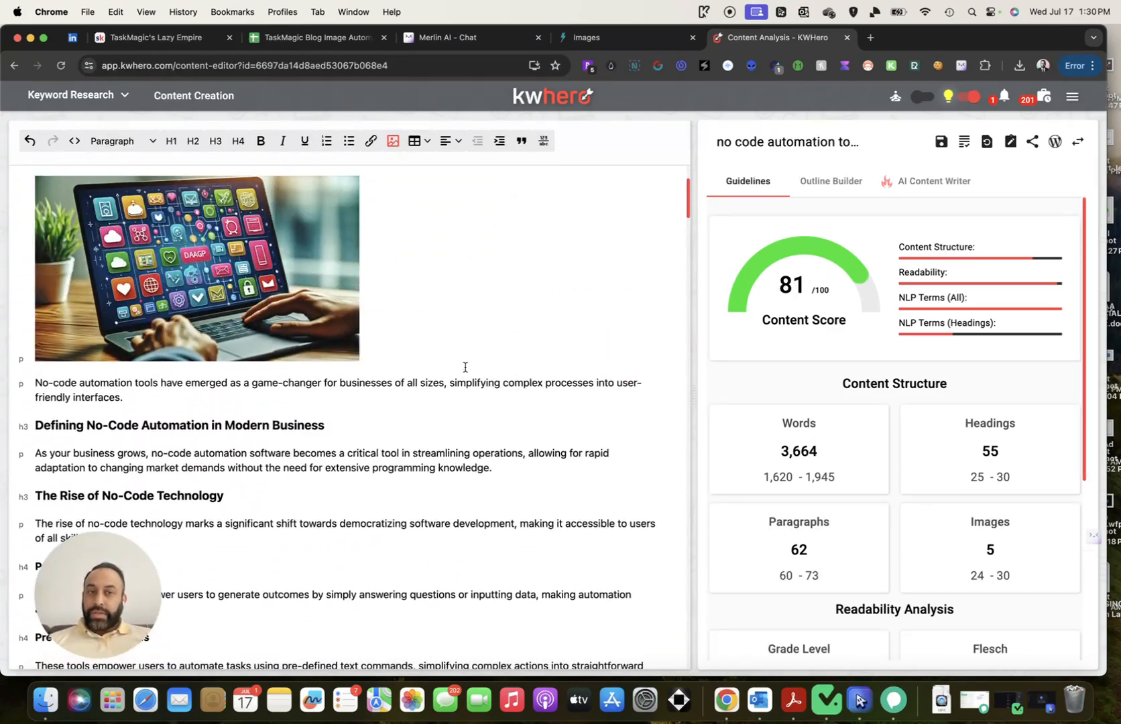
scroll(412, 362, "up", 3)
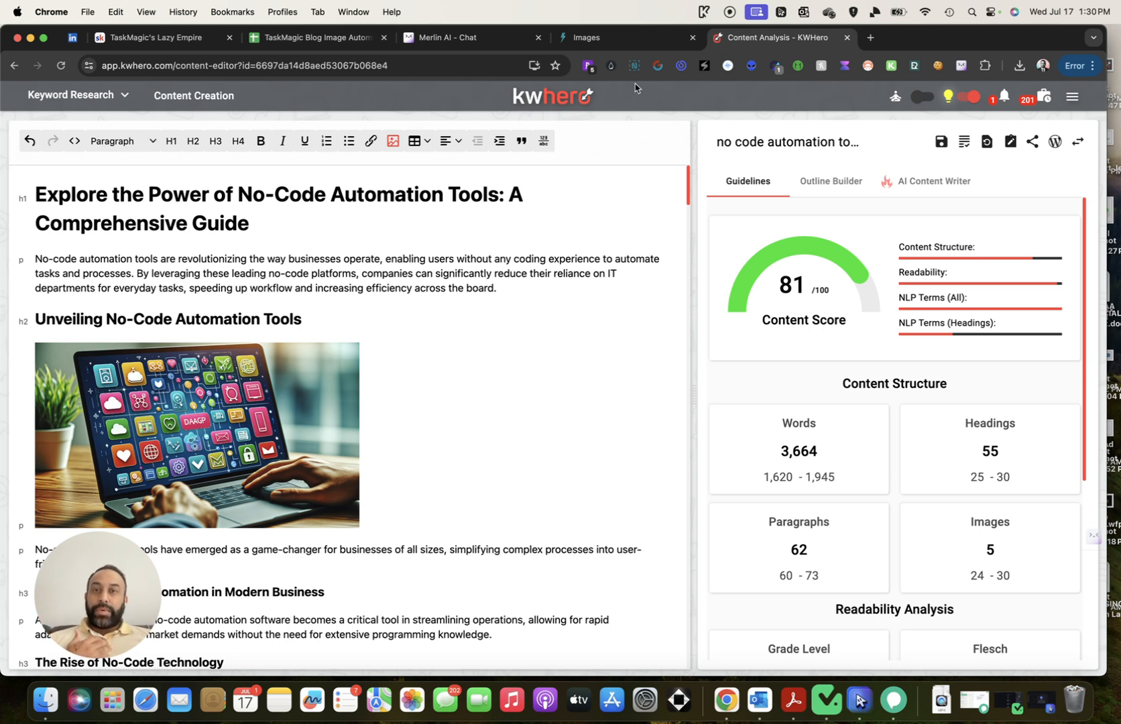
left_click(325, 39)
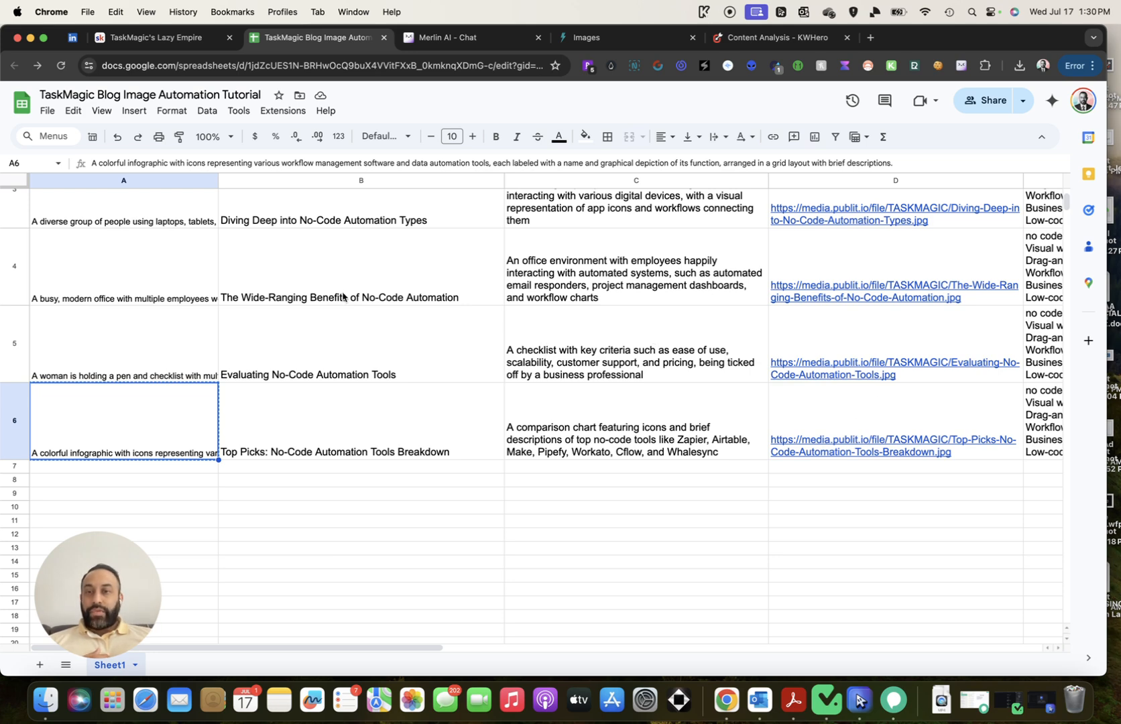
scroll(349, 289, "down", 1)
scroll(349, 289, "up", 5)
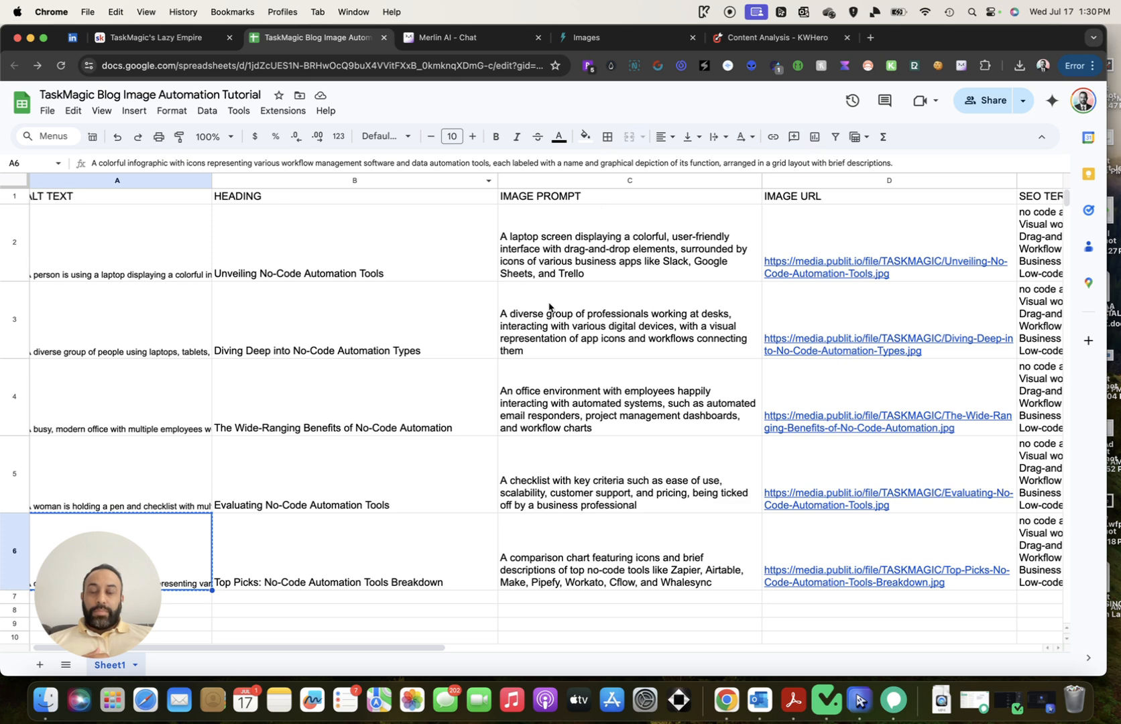
scroll(727, 255, "right", 1)
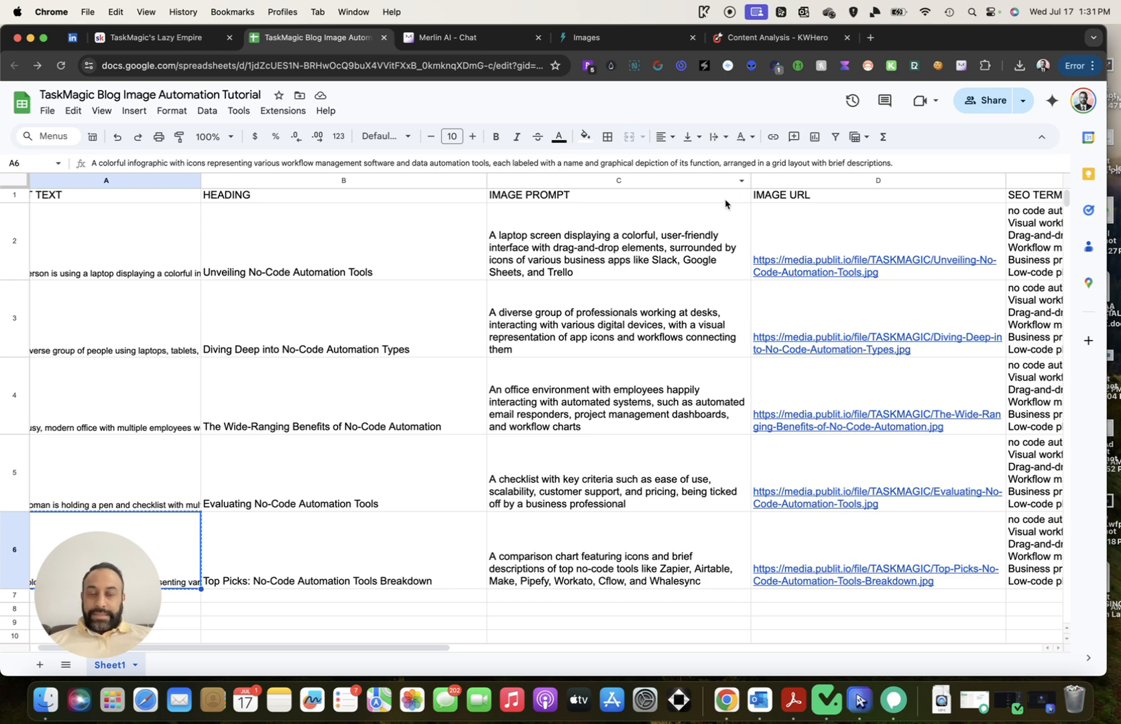
left_click(756, 38)
scroll(496, 394, "down", 2)
scroll(493, 394, "up", 2)
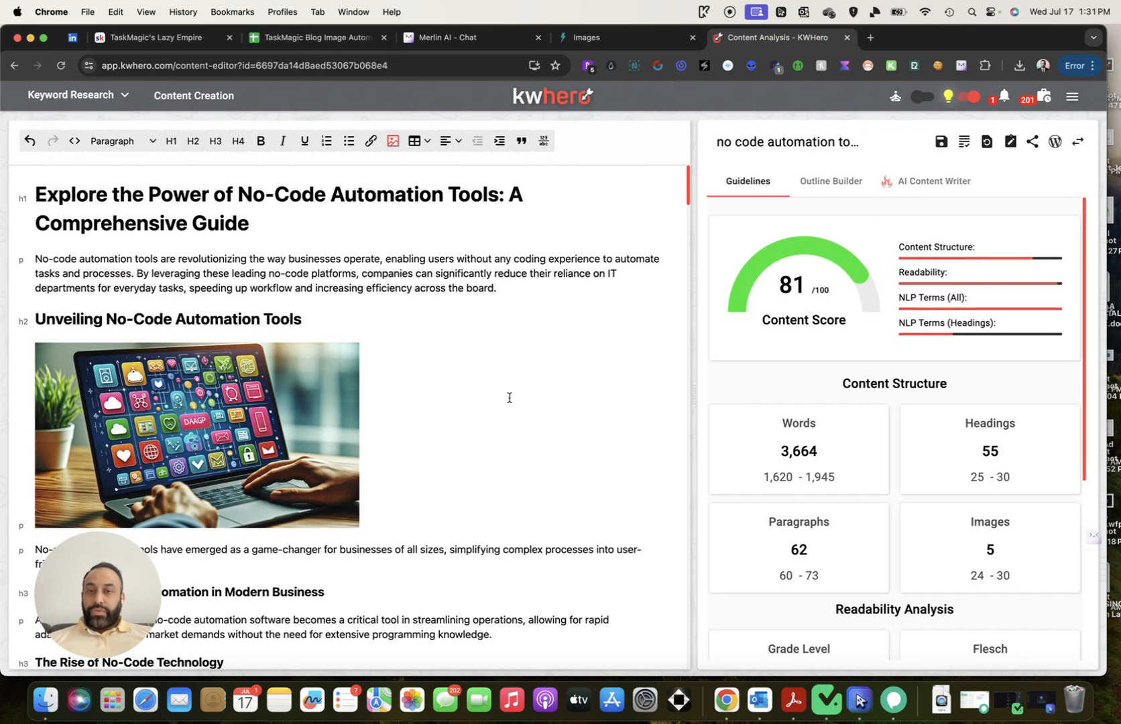
scroll(509, 396, "down", 3)
scroll(509, 394, "up", 3)
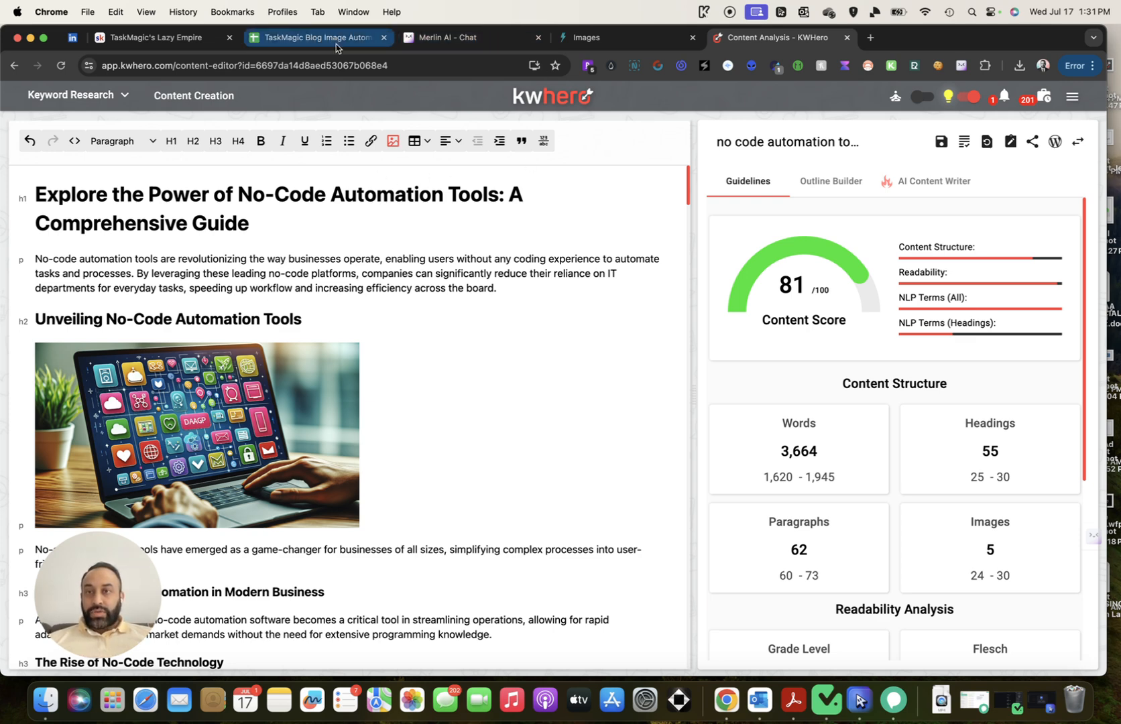
Show the Image Alt Text Generation Tutorial's run history and reposition the TaskMagic window
left_click(839, 699)
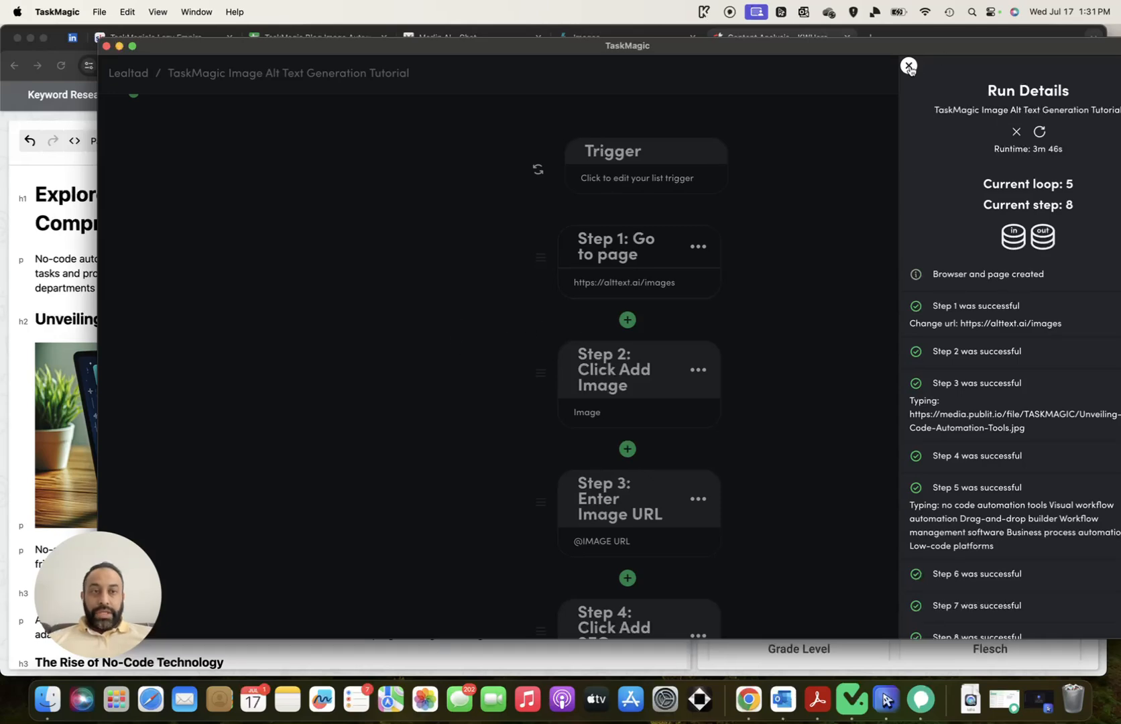
left_click(908, 66)
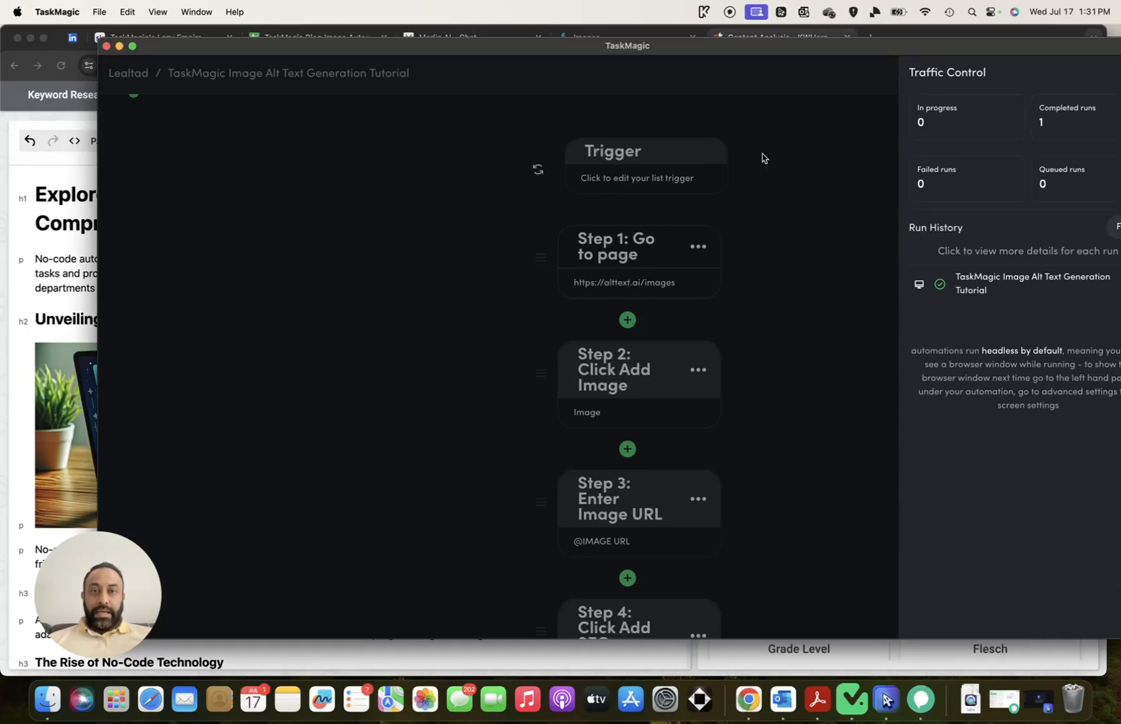
left_click_drag(599, 49, 602, 46)
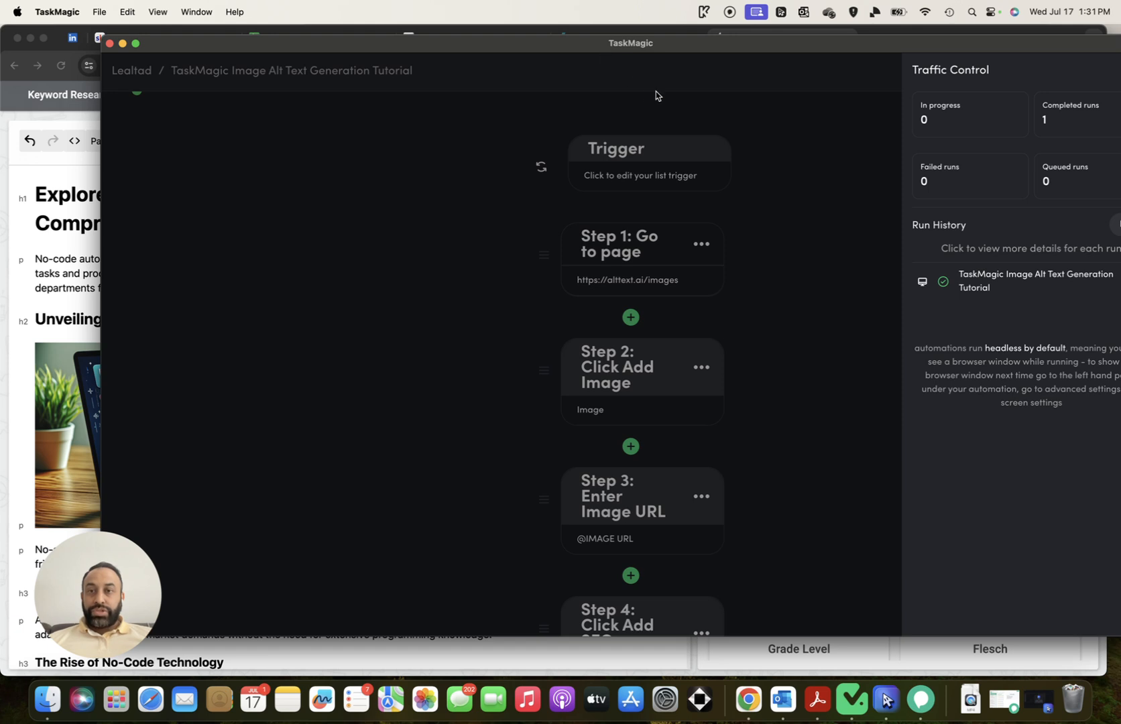
left_click_drag(806, 53, 695, 99)
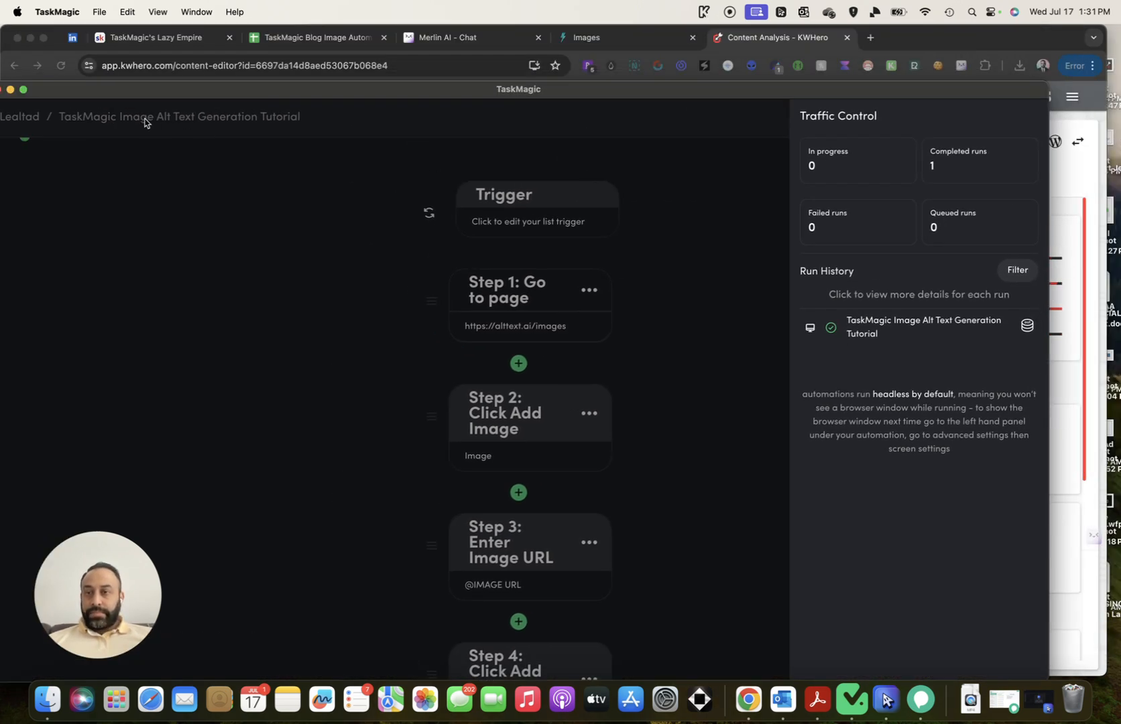
left_click_drag(188, 91, 284, 94)
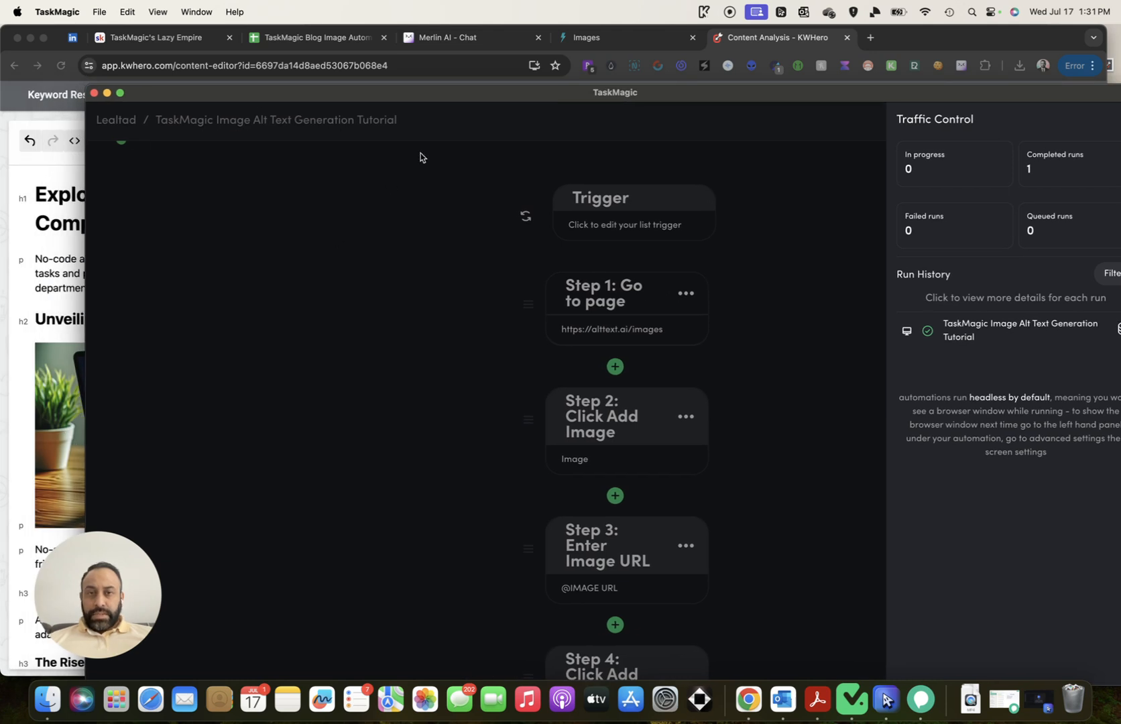
left_click_drag(439, 99, 367, 93)
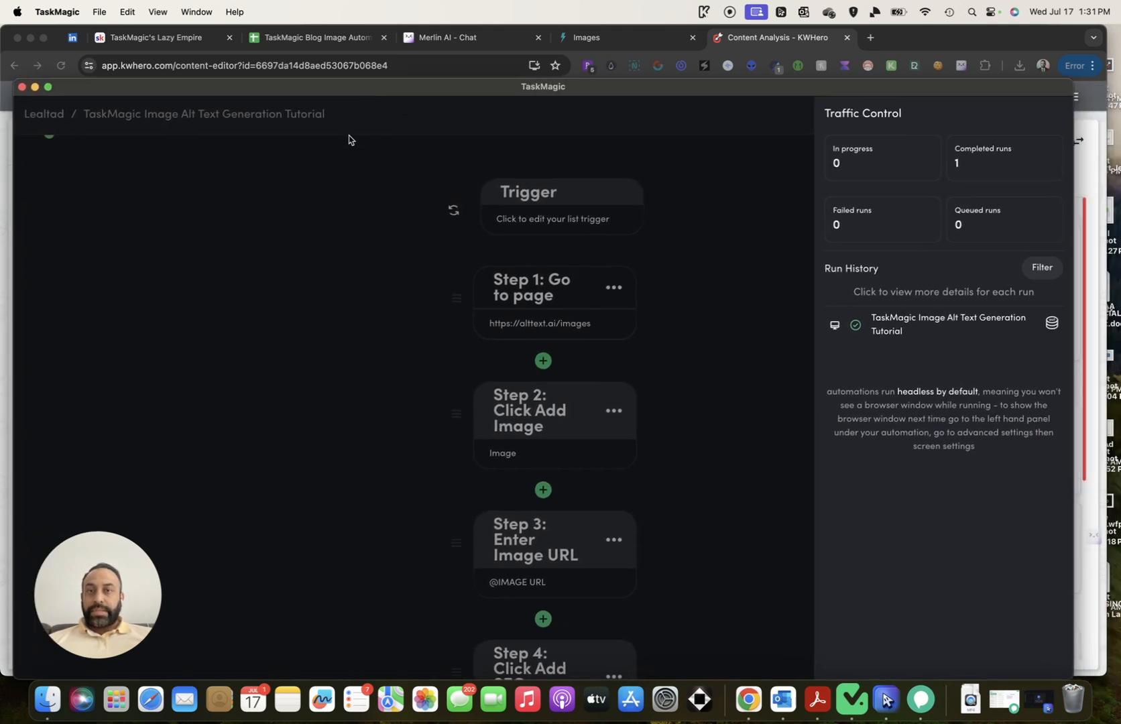